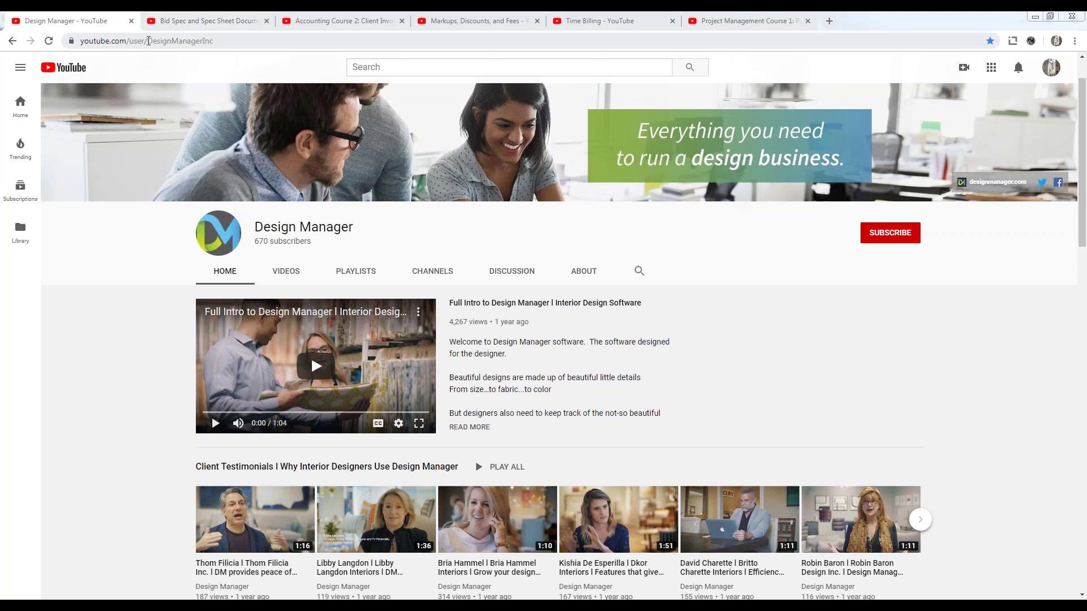
- Look through the Design Manager YouTube channel's quick start, tutorial, project management, accounting and weekly webinar playlists
left_click_drag(148, 41, 217, 41)
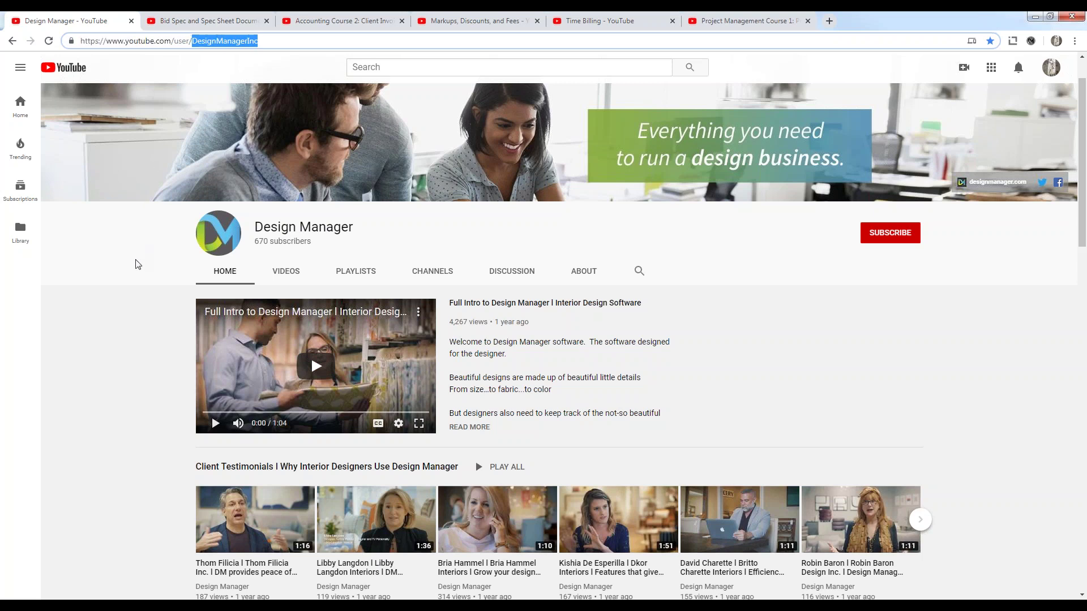
scroll(137, 264, "down", 3)
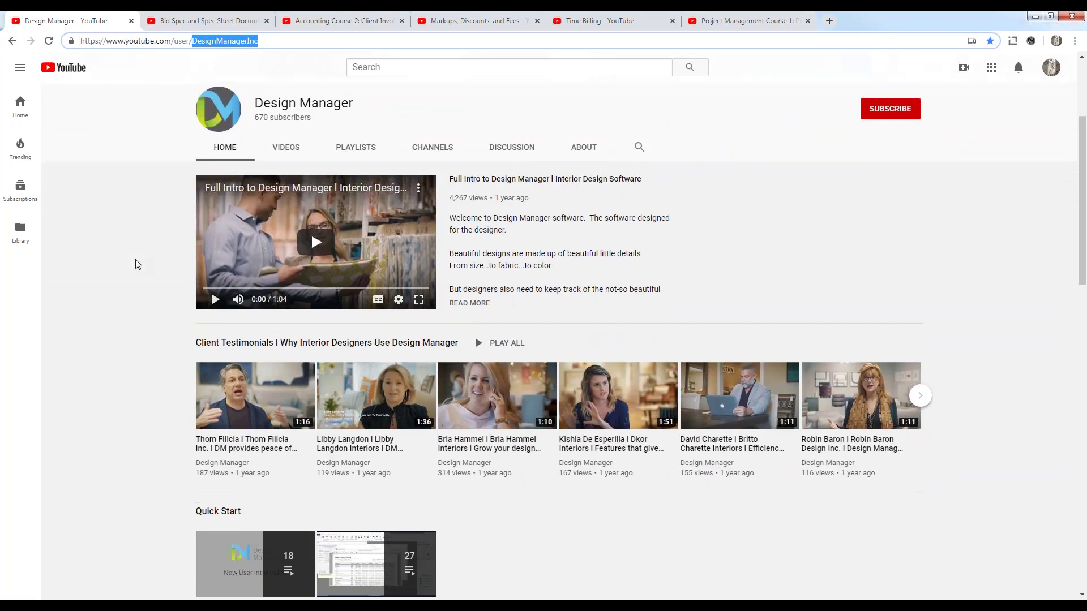
scroll(136, 265, "down", 2)
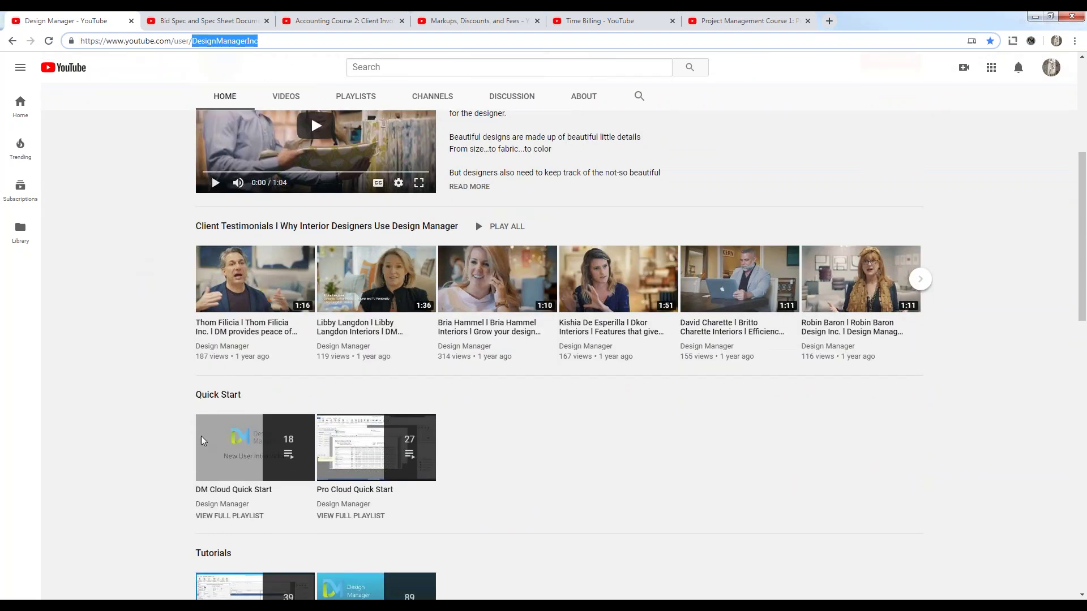
scroll(151, 341, "down", 4)
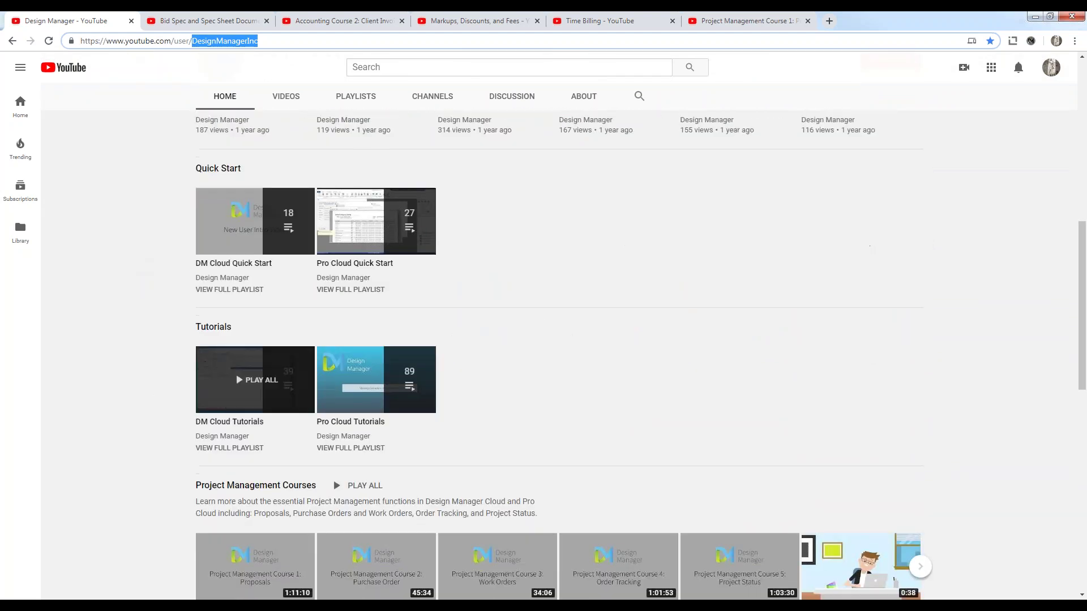
scroll(182, 246, "down", 3)
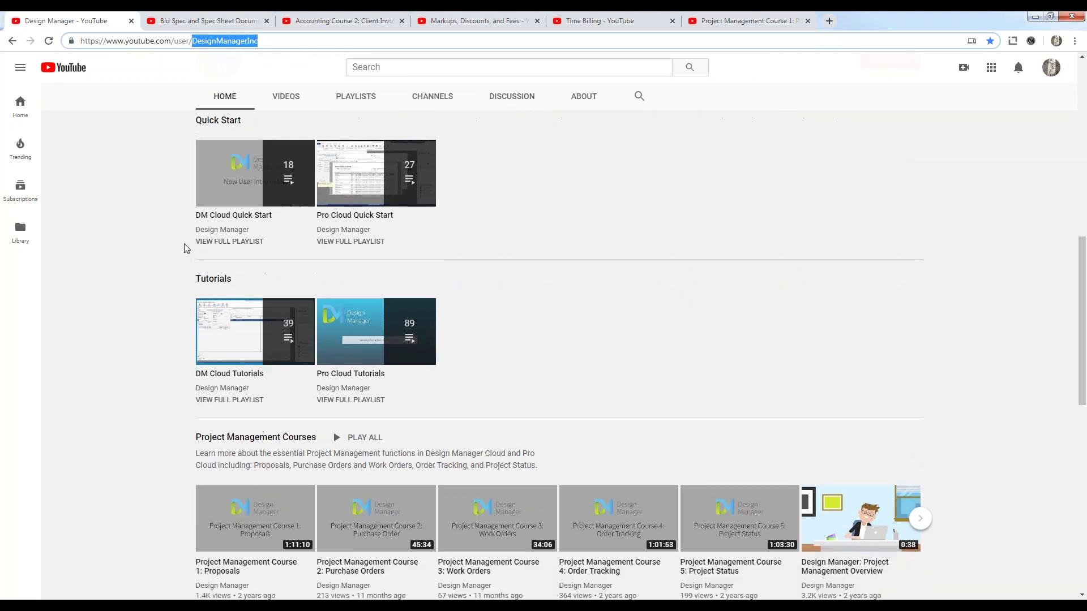
scroll(186, 248, "down", 1)
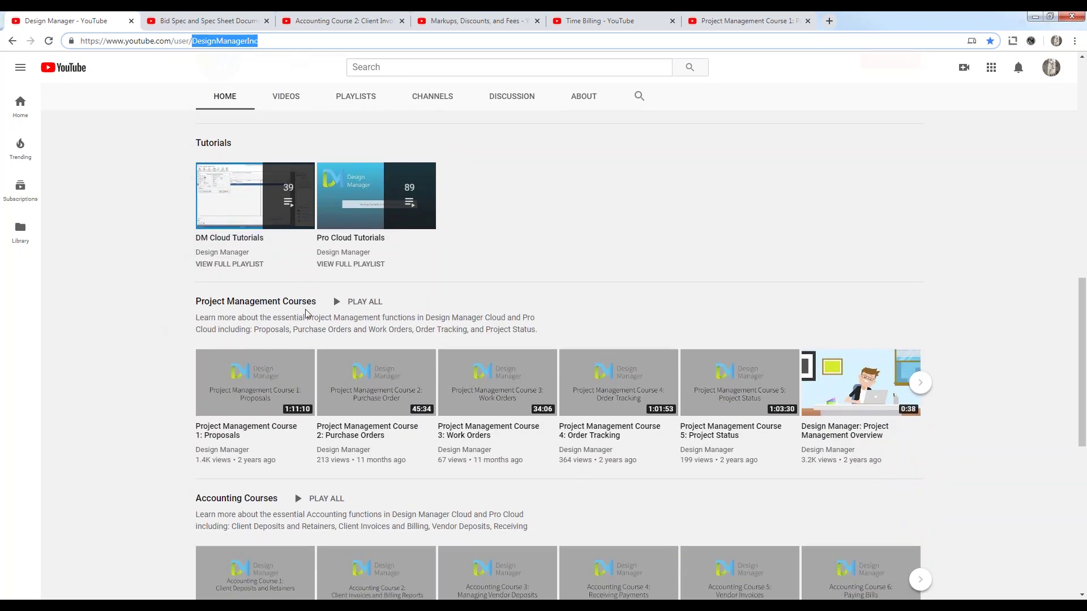
scroll(161, 323, "down", 4)
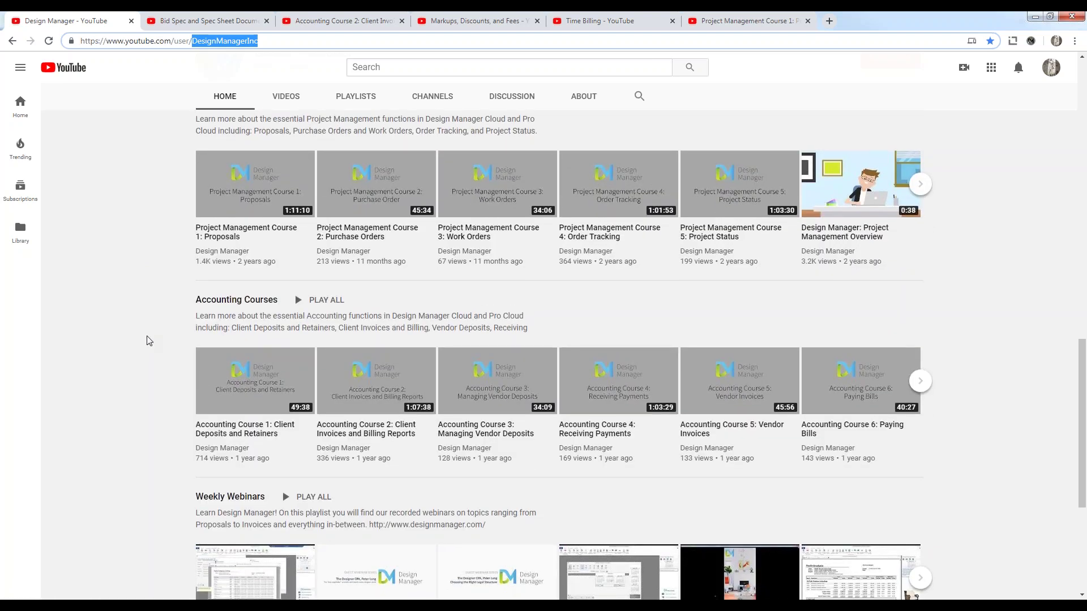
scroll(155, 260, "down", 3)
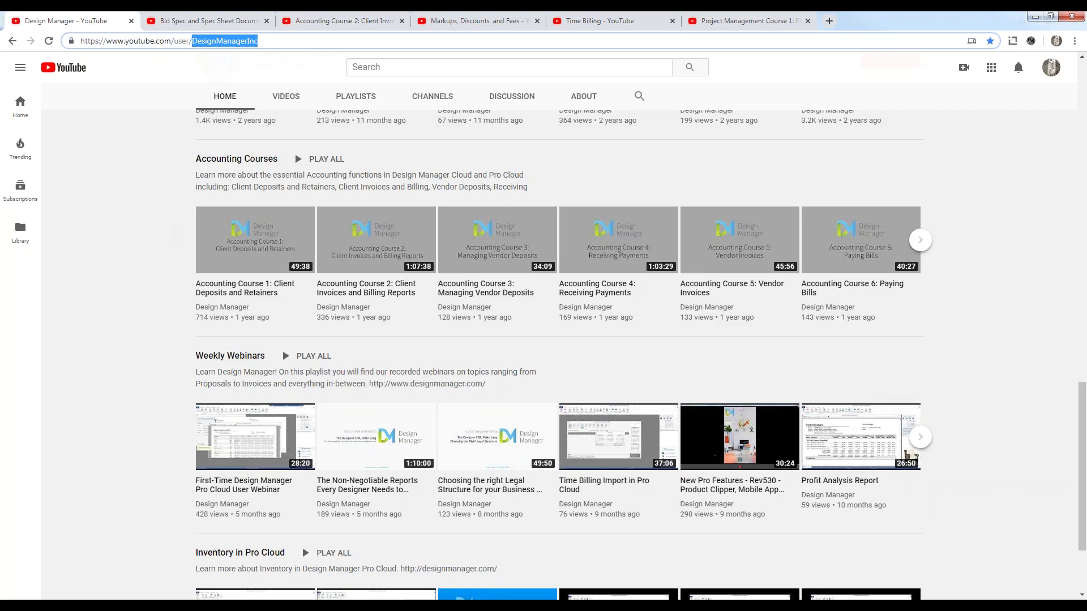
- Switch to Design Manager Pro Cloud and view the logo settings in the company information
key("alt+Tab")
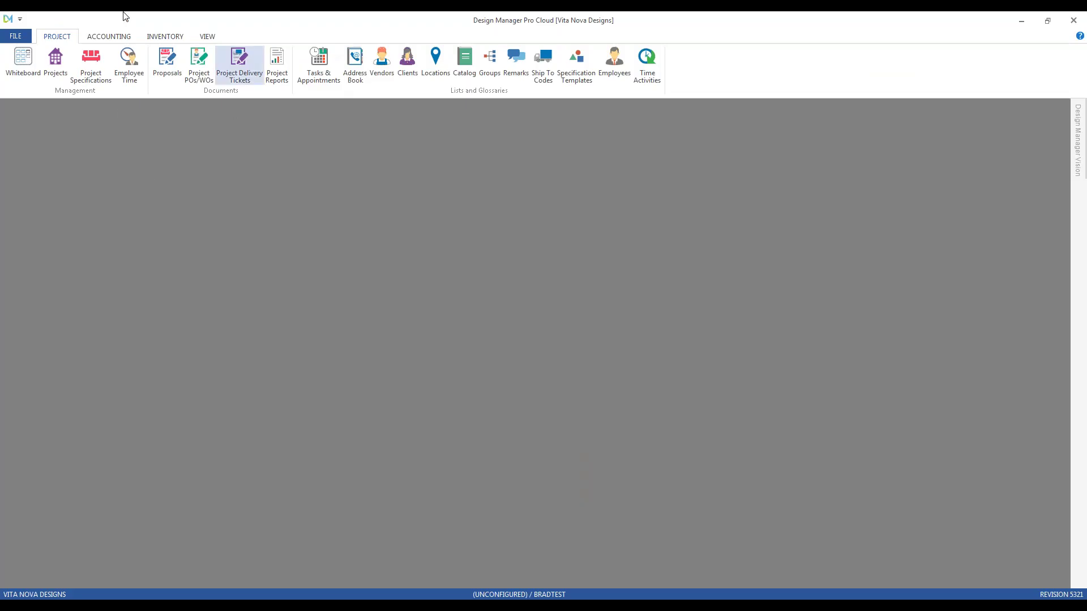
left_click(19, 38)
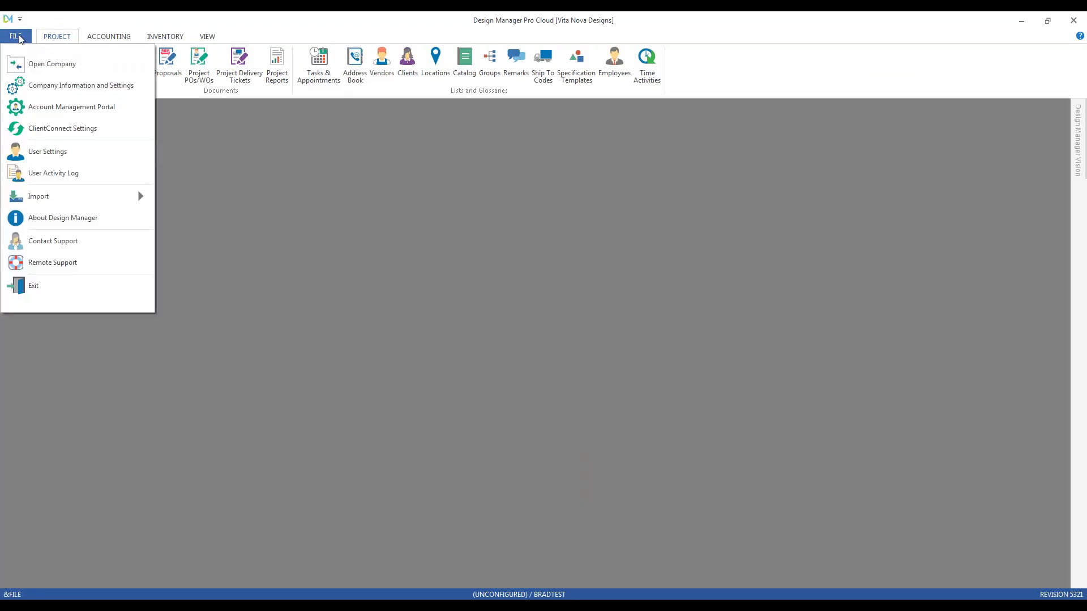
left_click(73, 87)
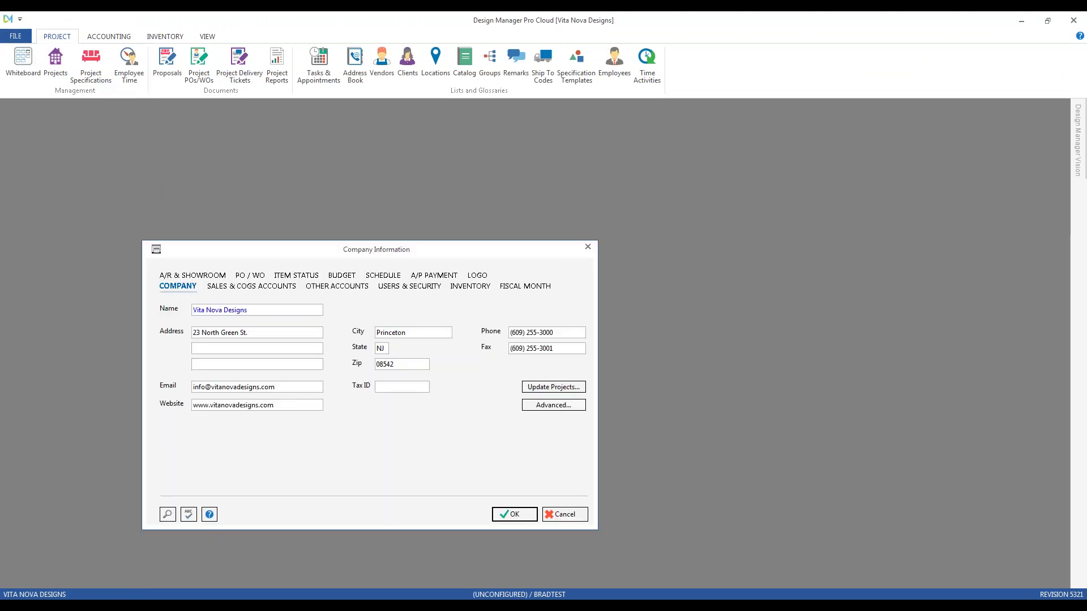
left_click_drag(229, 258, 162, 171)
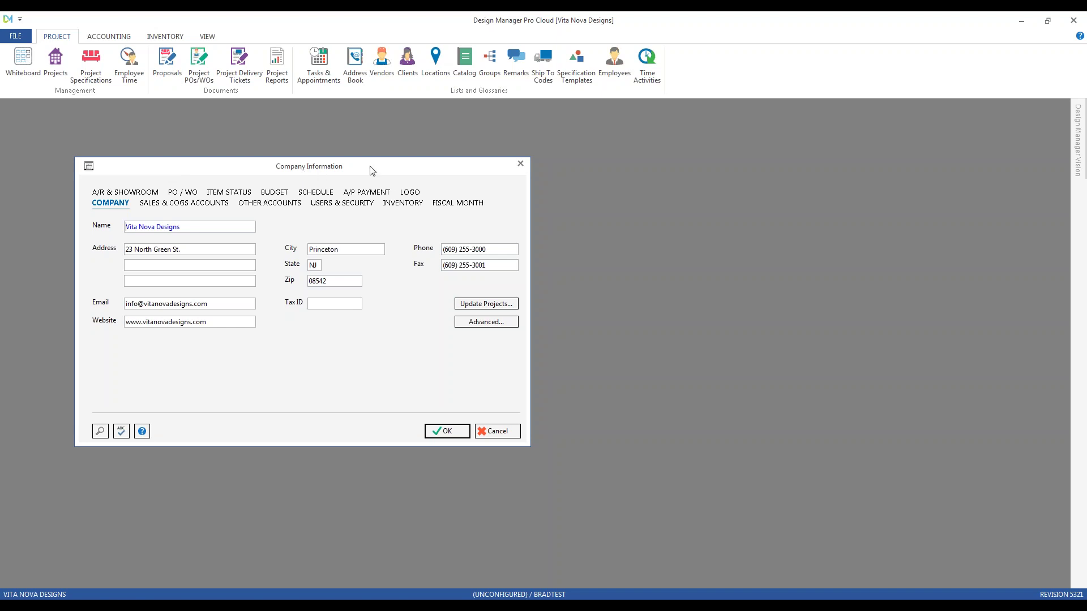
left_click(410, 192)
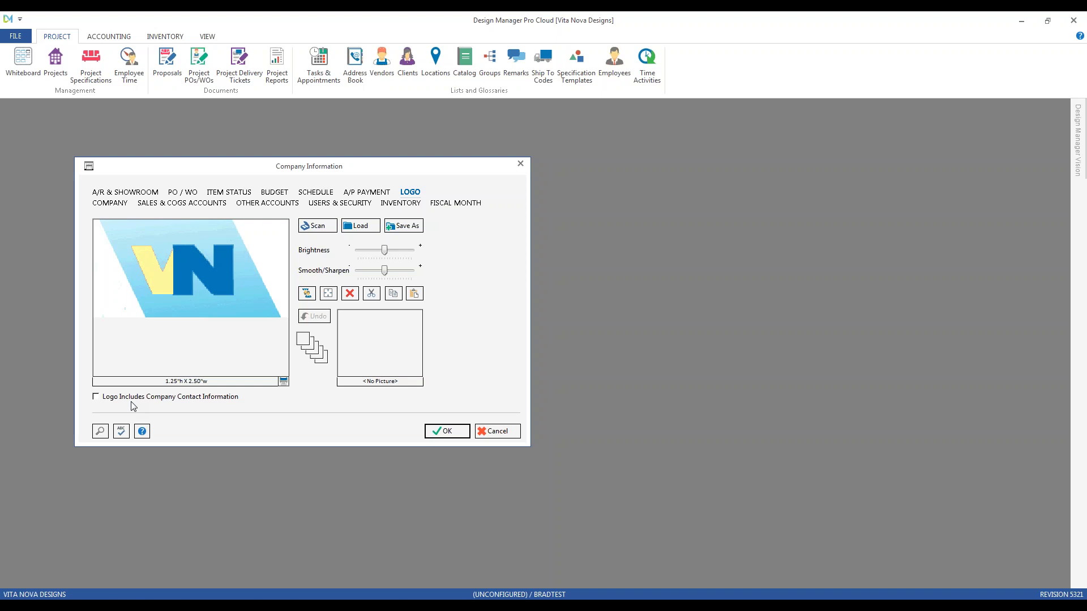
- Open the advanced print options from the general company information
left_click(116, 203)
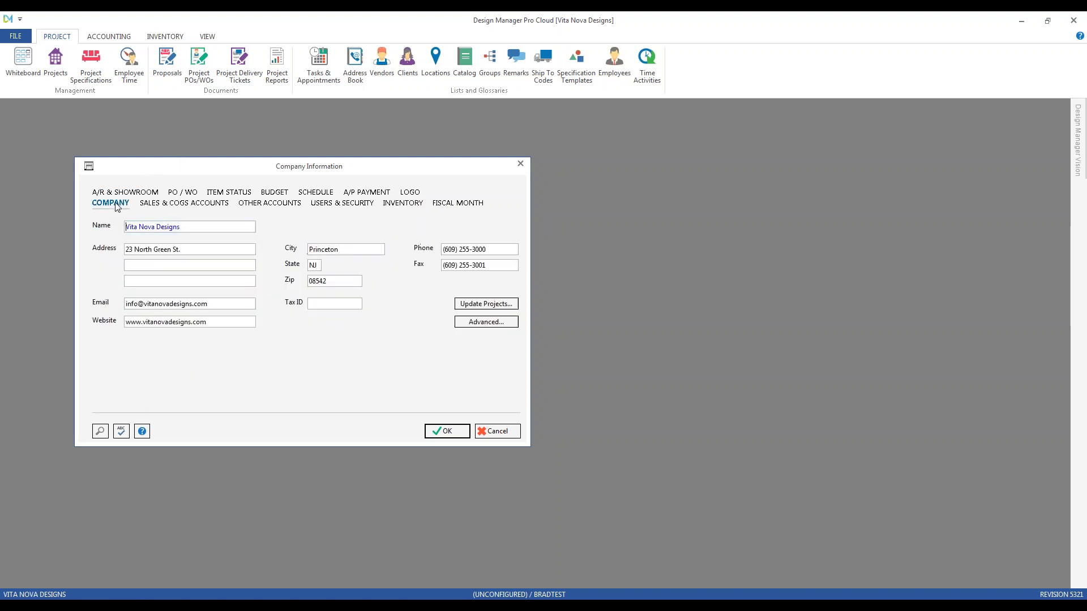
left_click(484, 323)
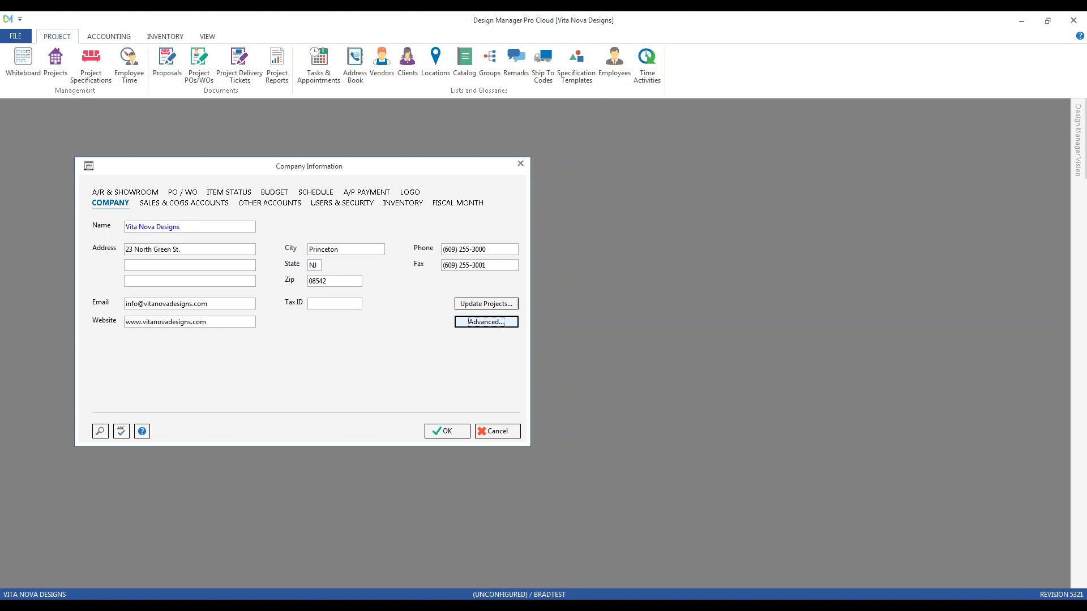
left_click_drag(336, 274, 252, 169)
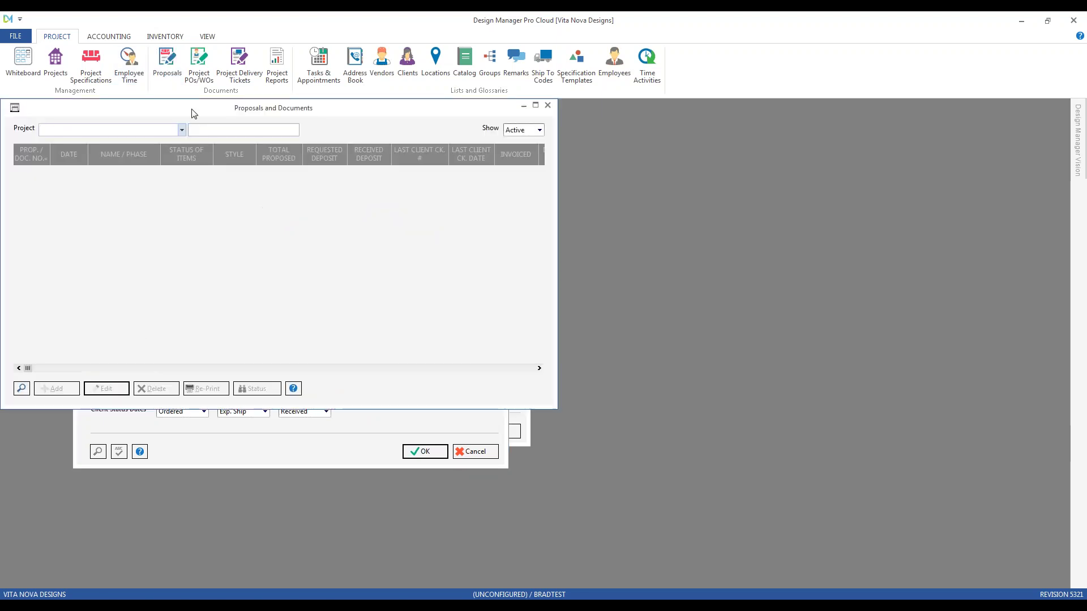
- Set the proposals window beside the advanced options and load the proposals of project CAR01
left_click_drag(206, 116, 663, 144)
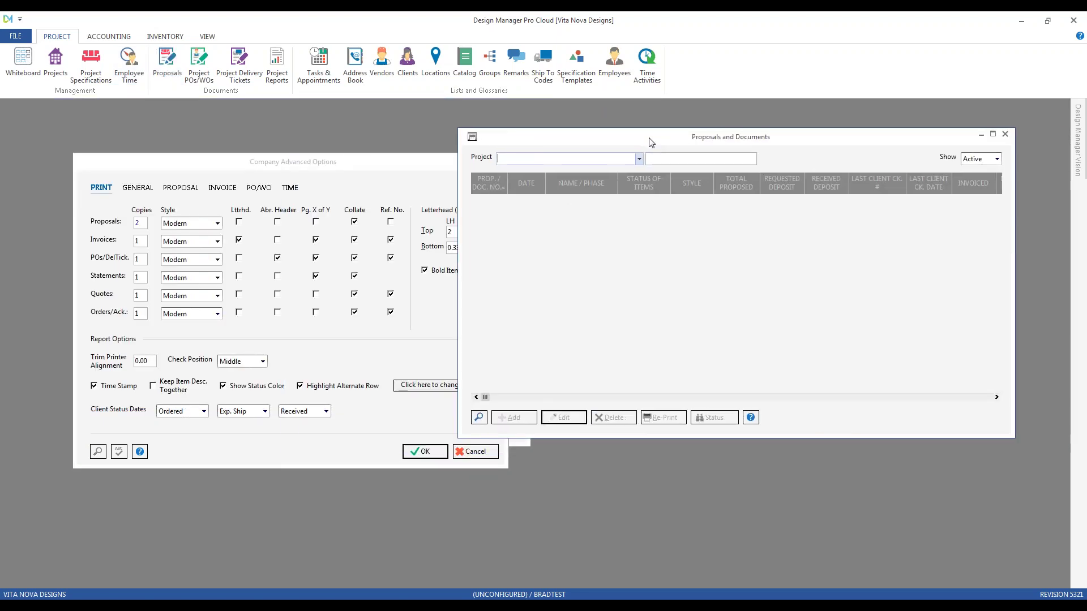
left_click(479, 417)
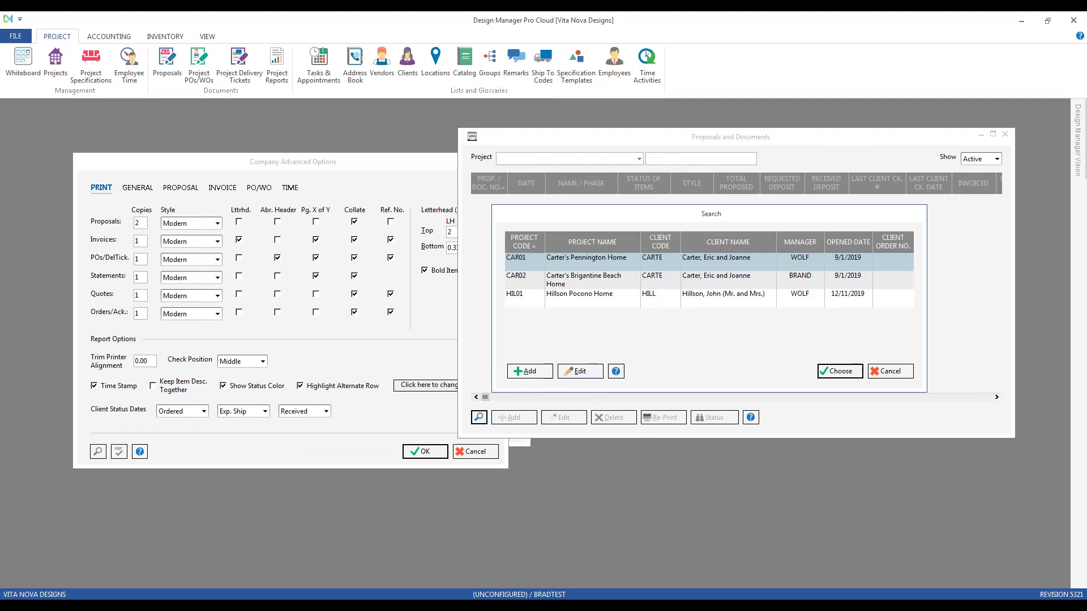
double_click(569, 261)
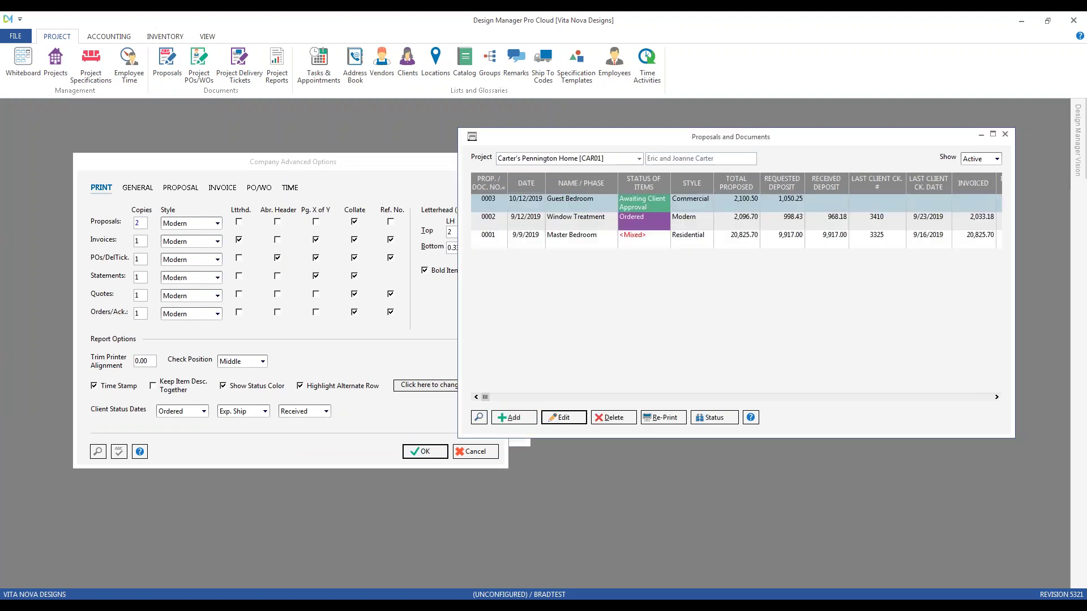
- Preview a re-print of the Window Treatment proposal 0002 in the Modern style
left_click(592, 222)
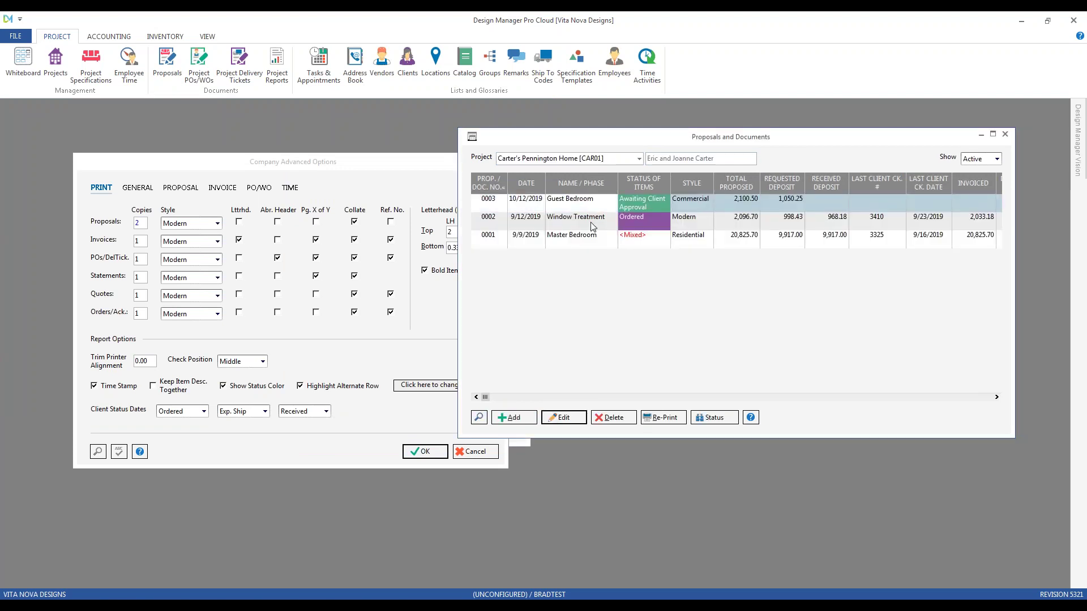
left_click(665, 422)
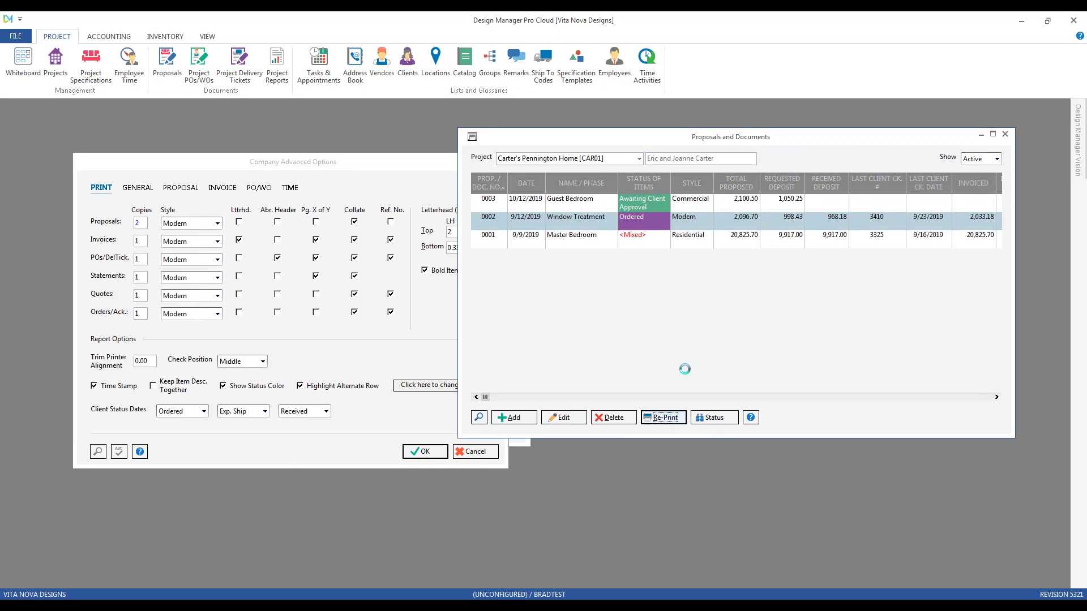
left_click_drag(260, 136, 707, 141)
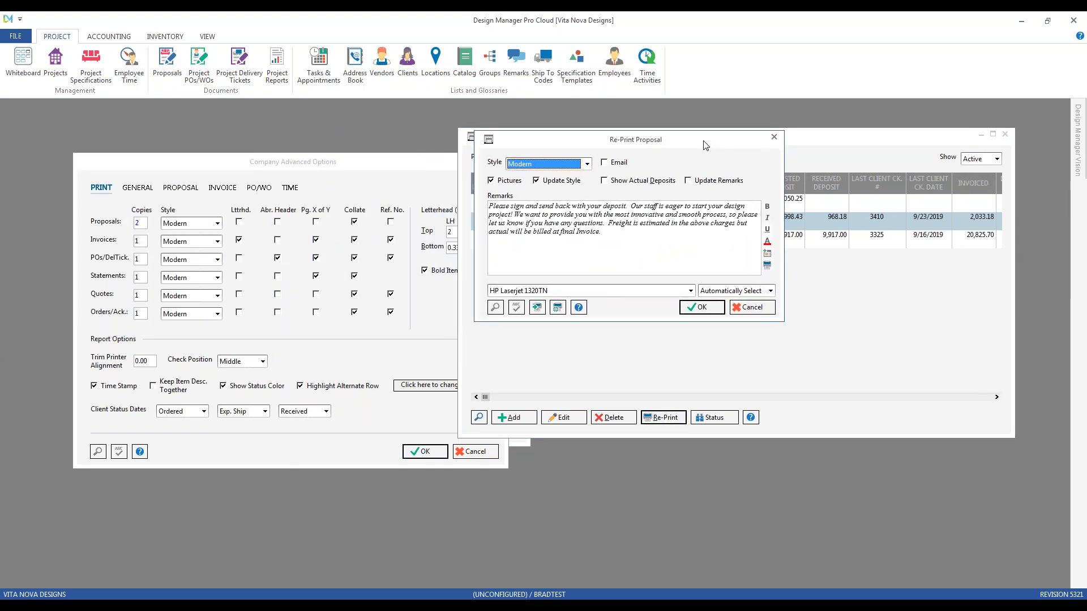
left_click(538, 309)
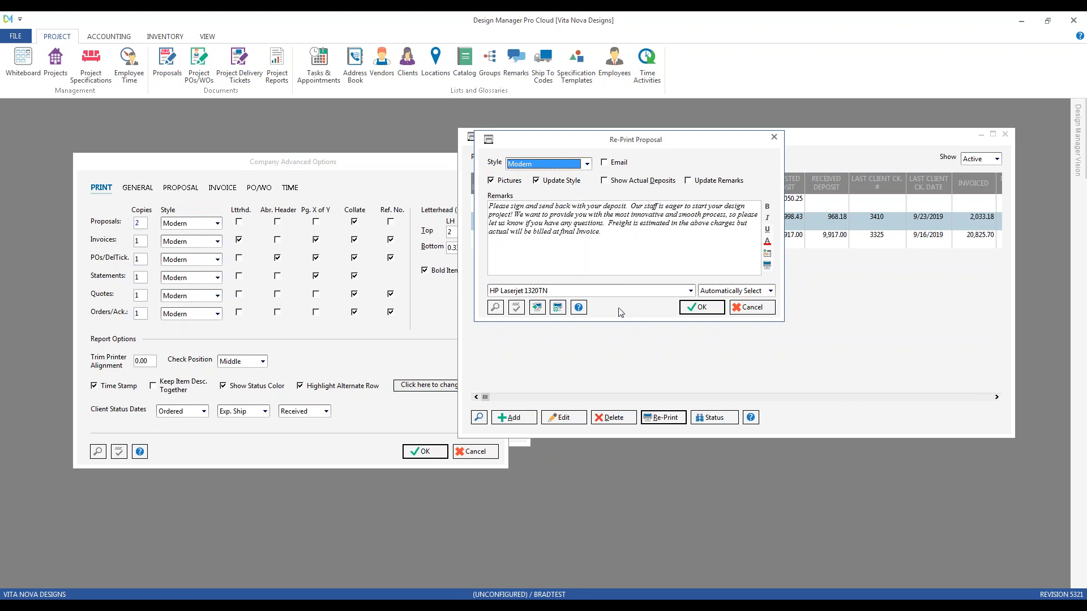
left_click(702, 308)
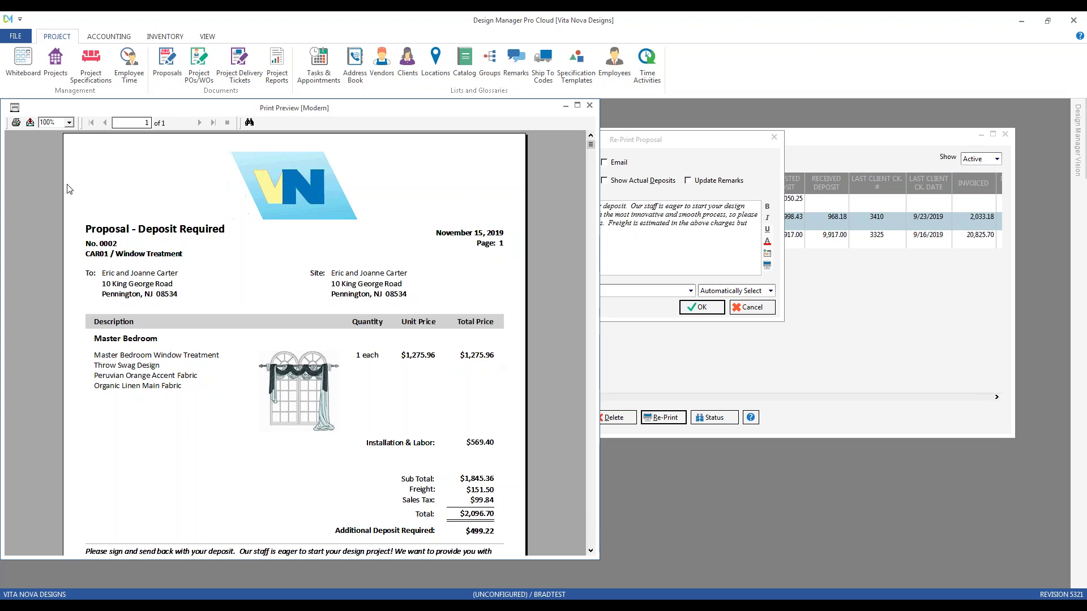
- Set the proposal's print copies to 3, then cancel printing and close the preview
left_click(16, 122)
left_click(621, 322)
left_click(621, 322)
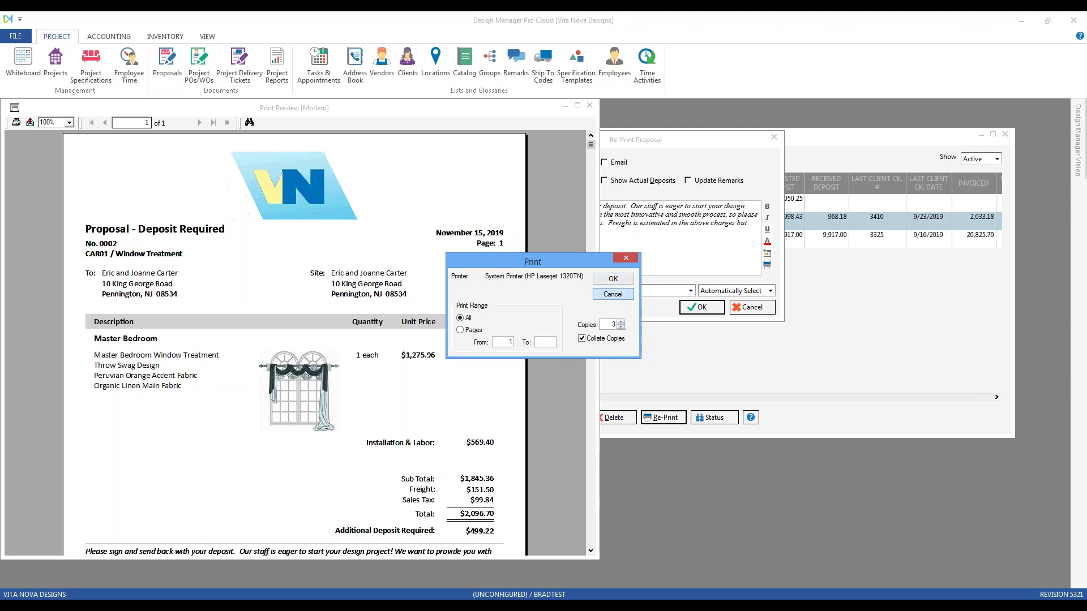
left_click(613, 294)
left_click(589, 106)
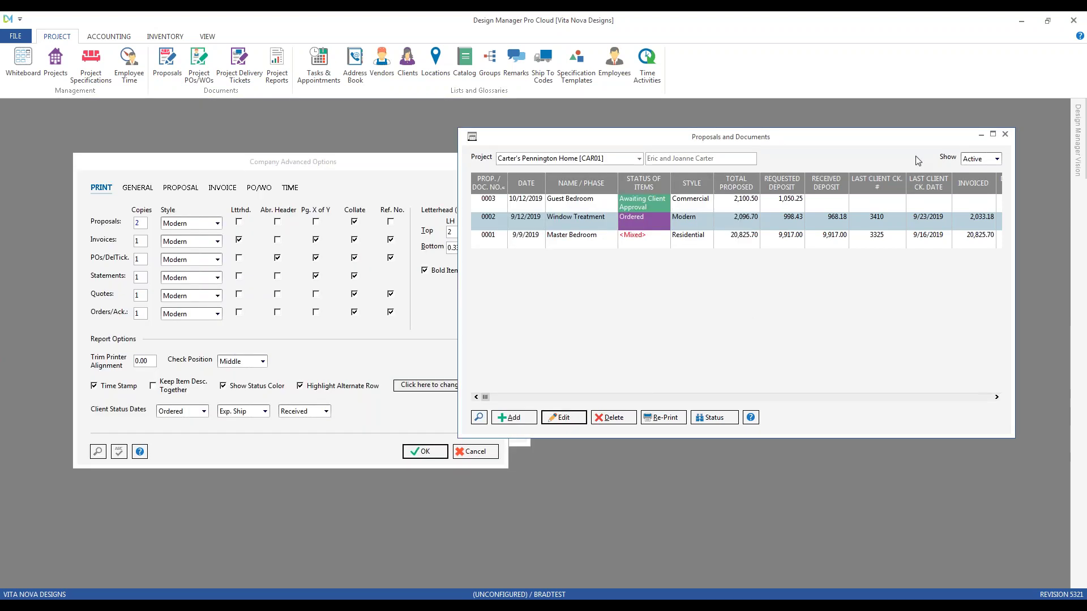
- Review the company print options, then preview the Window Treatment proposal again and check its page down to the footer
left_click(981, 135)
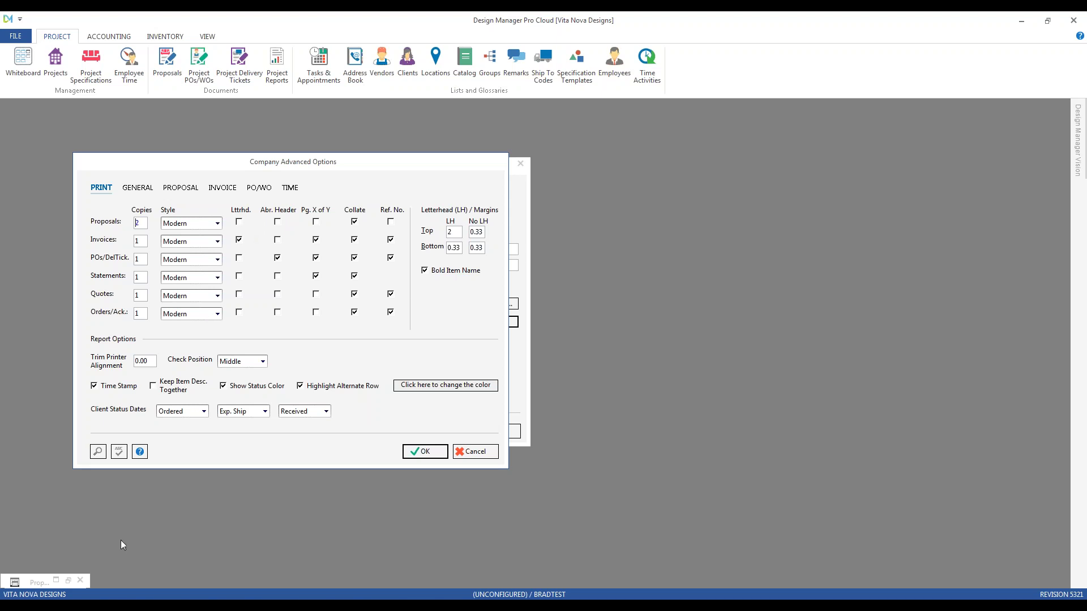
left_click(69, 580)
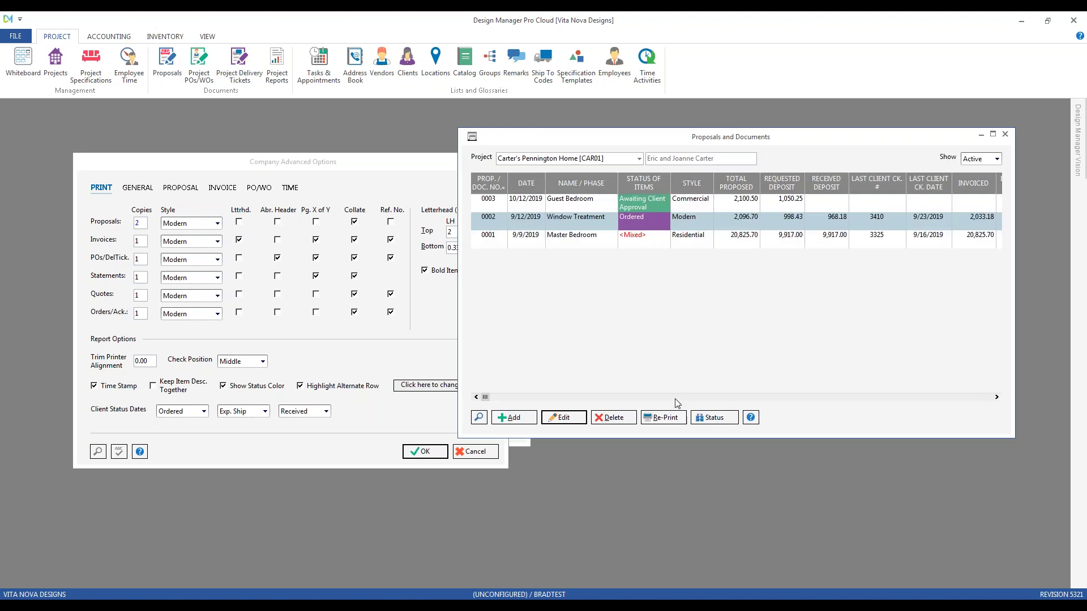
left_click(668, 419)
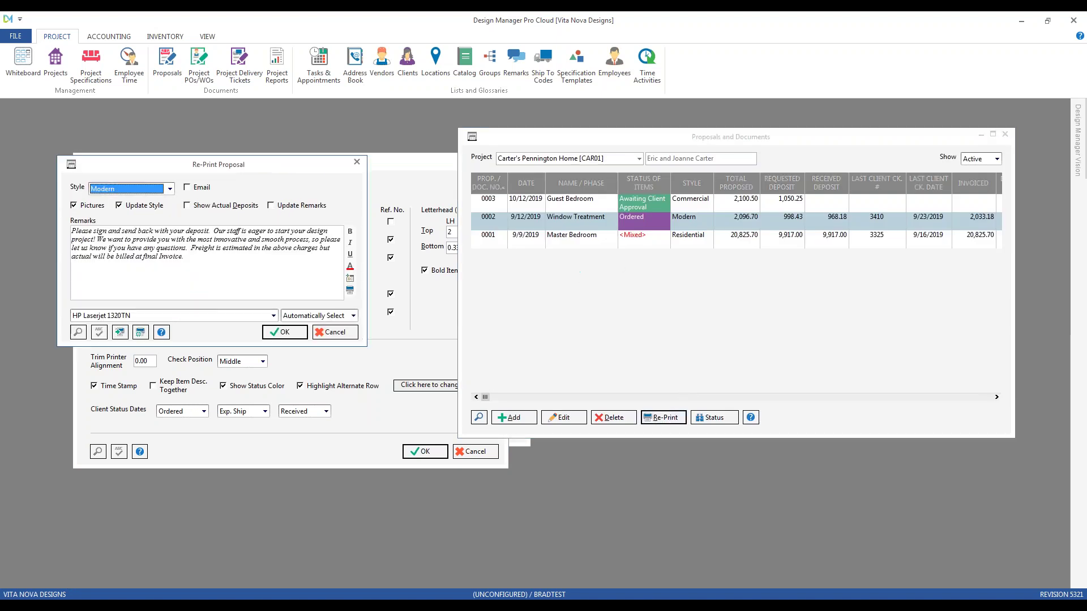
left_click(736, 361)
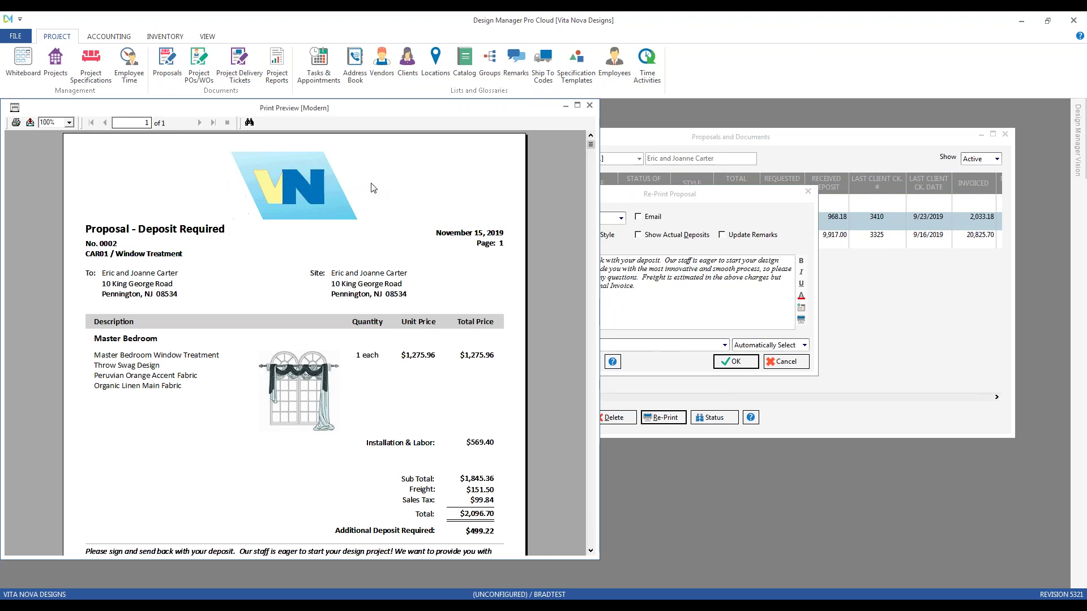
scroll(373, 188, "down", 5)
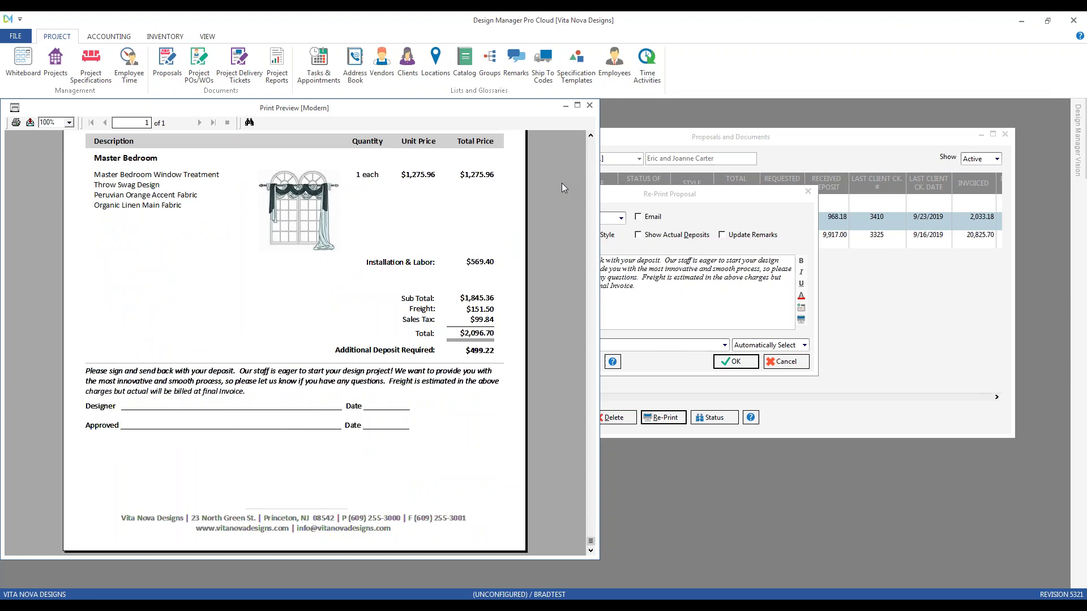
left_click(589, 106)
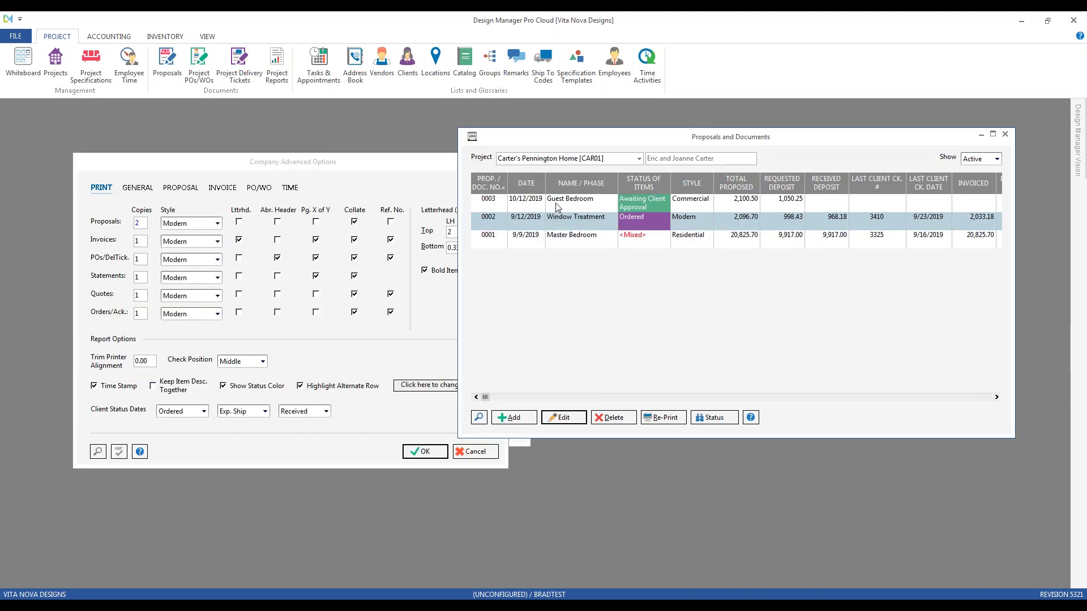
- Preview a re-print of the Guest Bedroom proposal 0003 in the Commercial style and close the preview
left_click(558, 207)
left_click(663, 418)
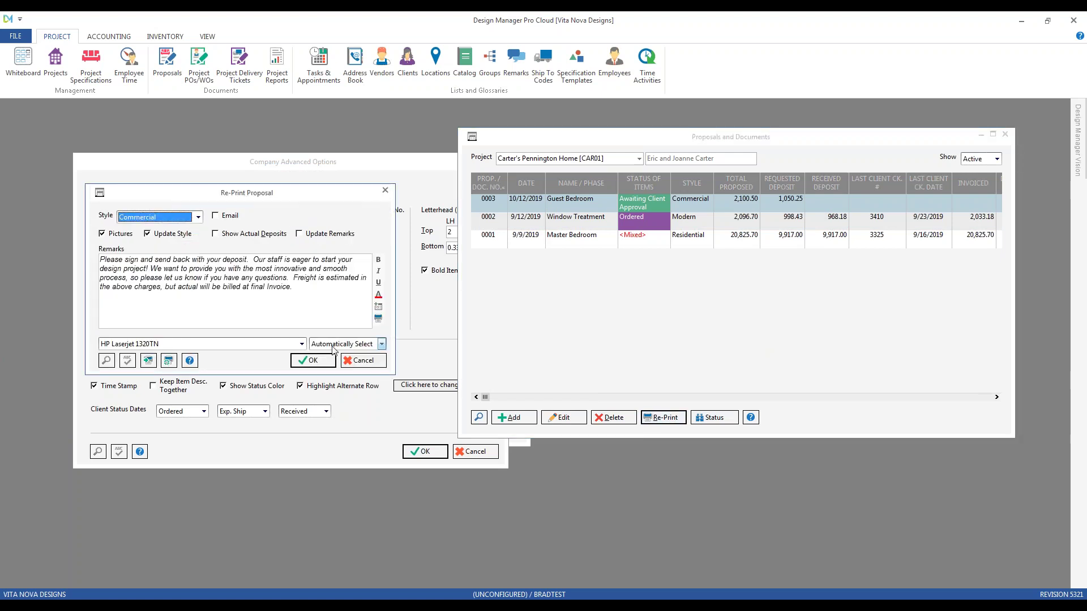
left_click(319, 359)
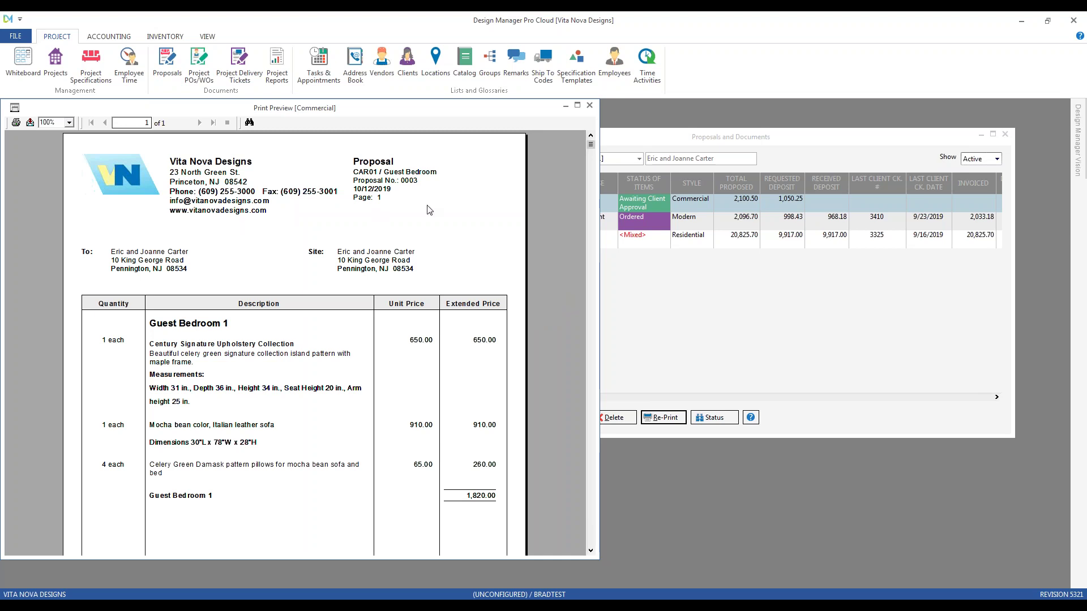
left_click(589, 106)
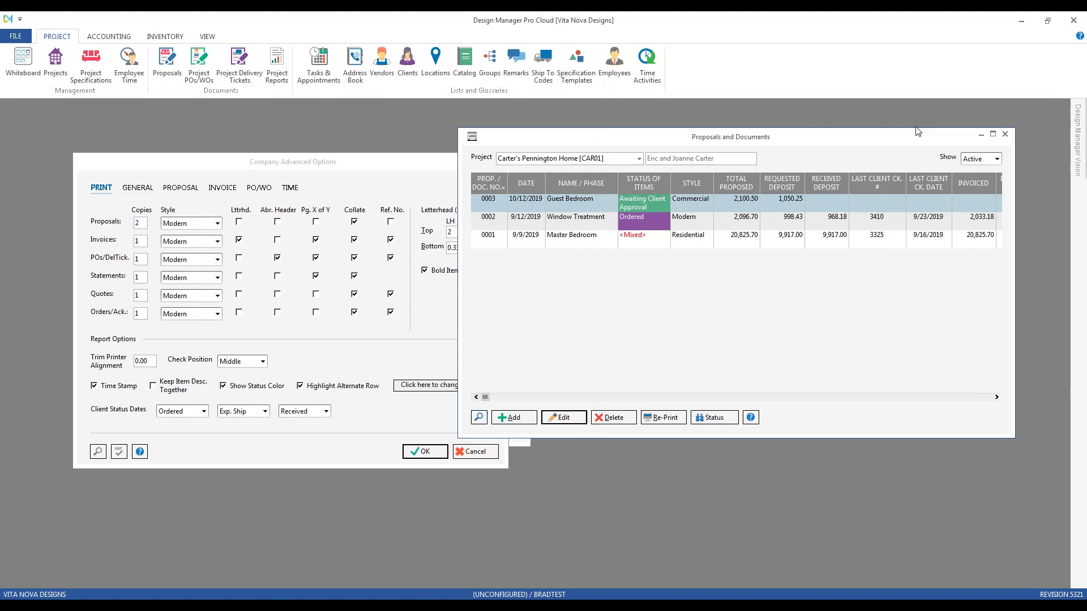
- Put the proposals list aside and open the list of existing client invoices
left_click(980, 134)
left_click(109, 36)
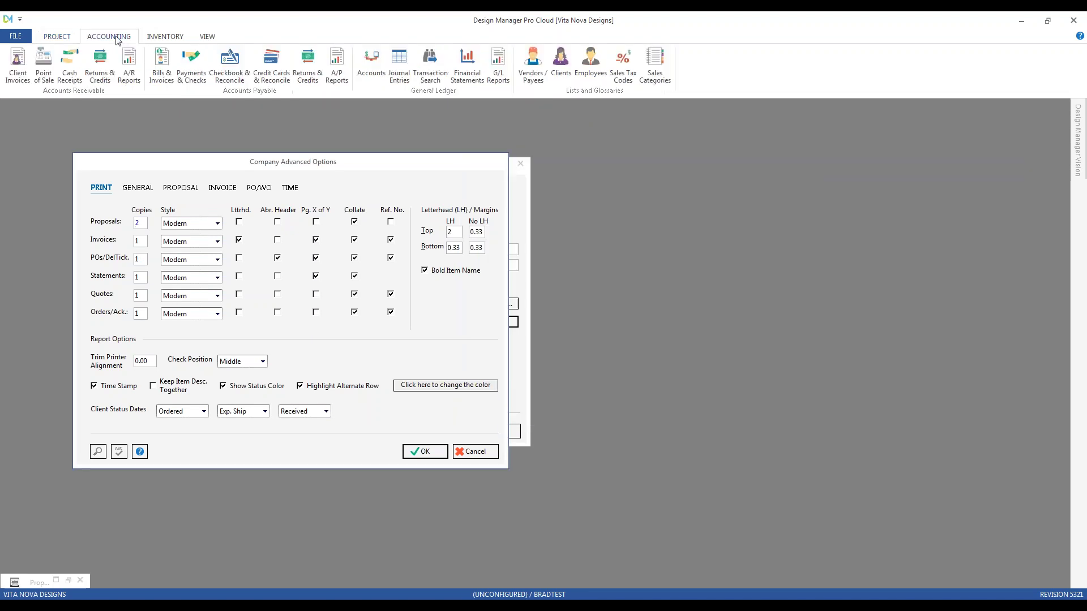
left_click(18, 63)
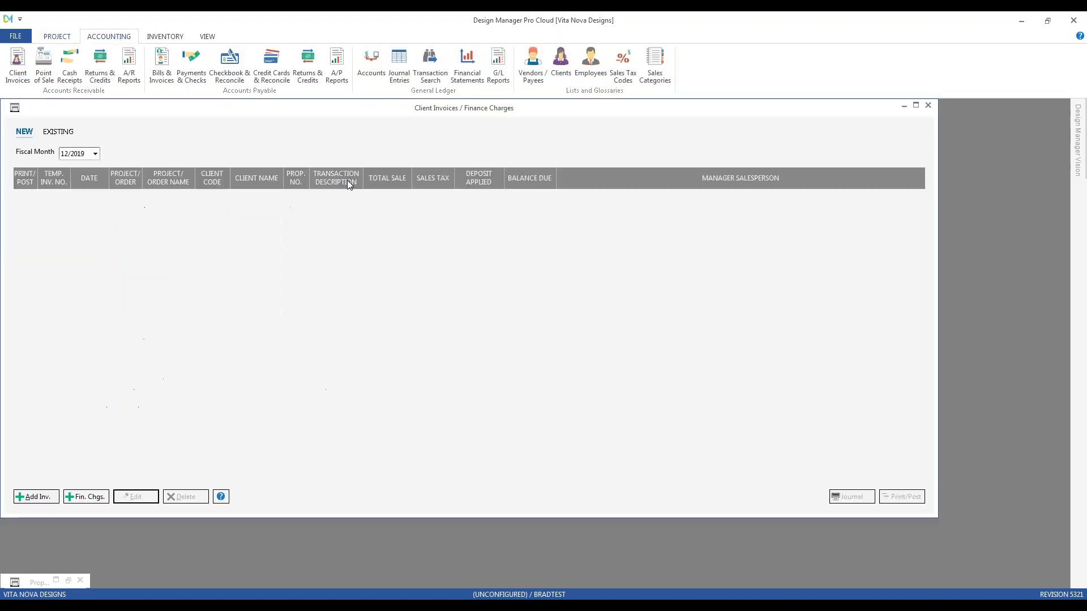
left_click(85, 132)
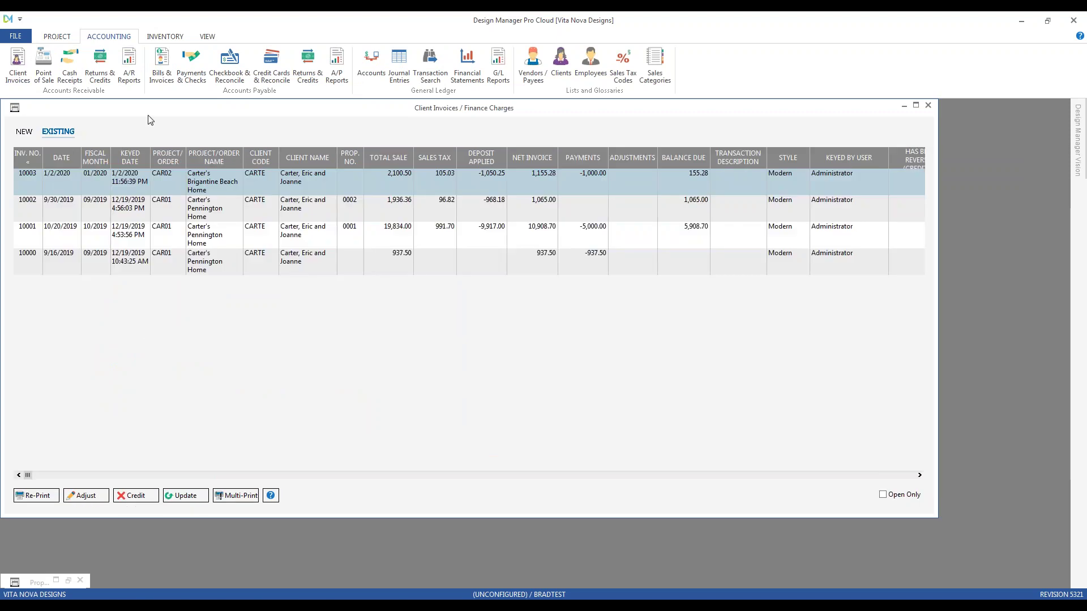
- Preview a re-print of the client invoice dated 9/16/2019, check its whole page and close the preview
left_click(246, 269)
left_click(38, 495)
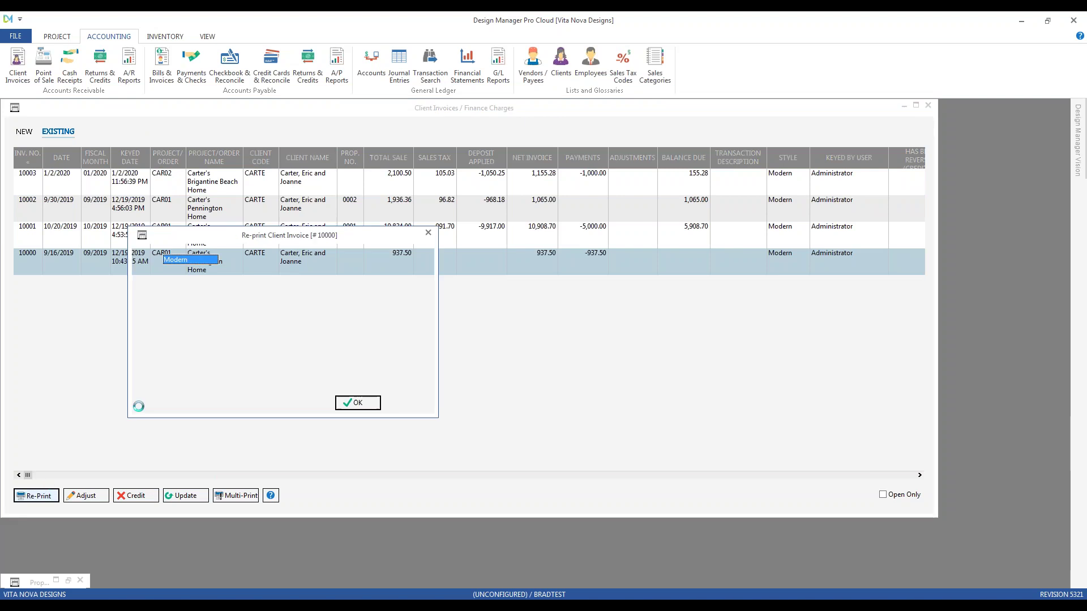
left_click(356, 403)
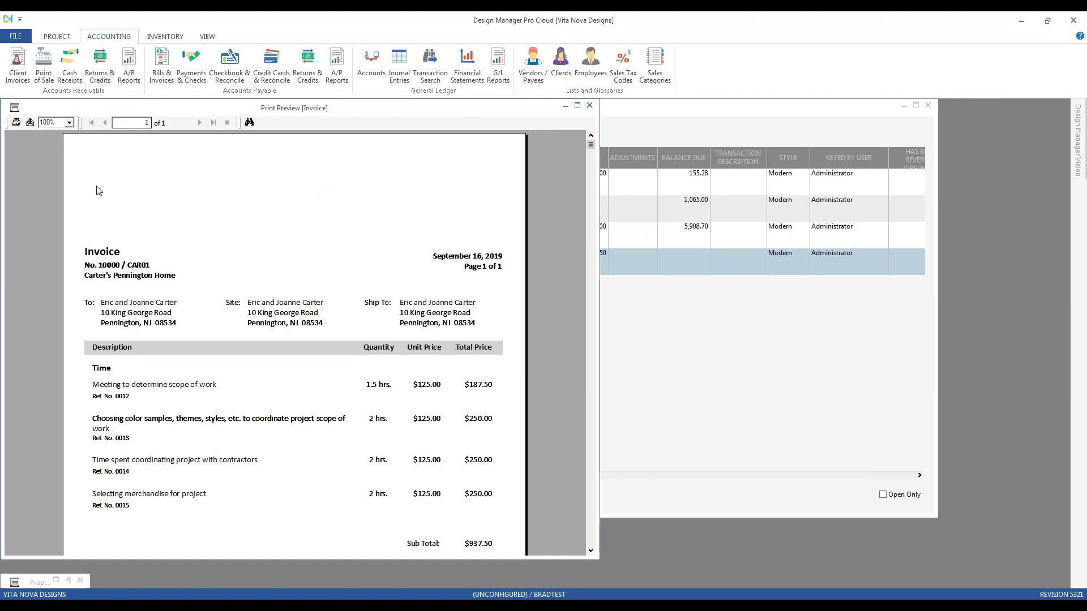
scroll(304, 275, "down", 4)
scroll(304, 275, "up", 4)
left_click(589, 105)
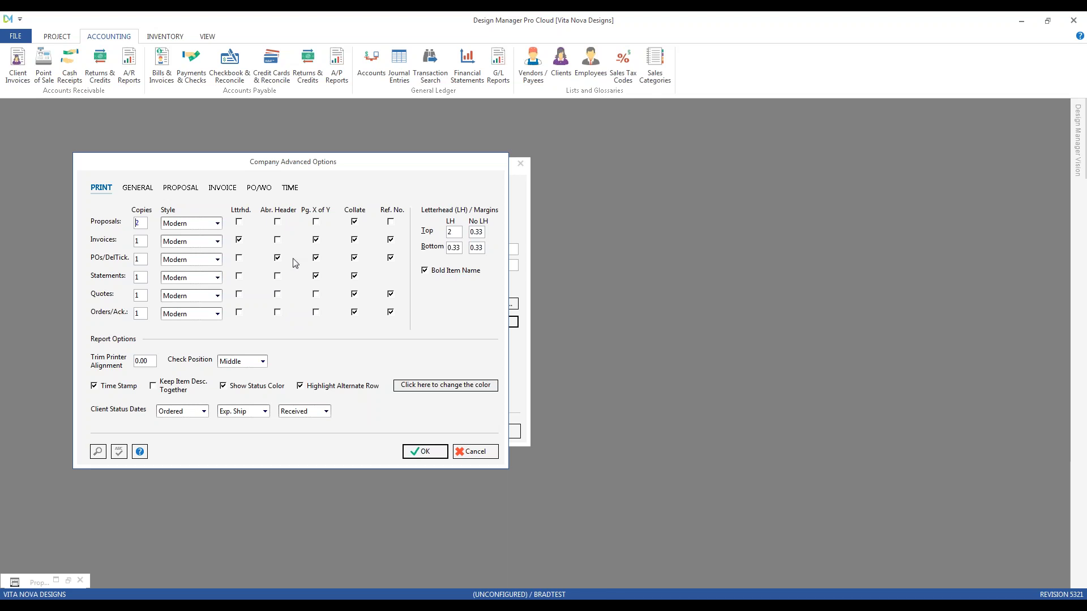
- Open the purchase and work orders for project CAR01
left_click(58, 35)
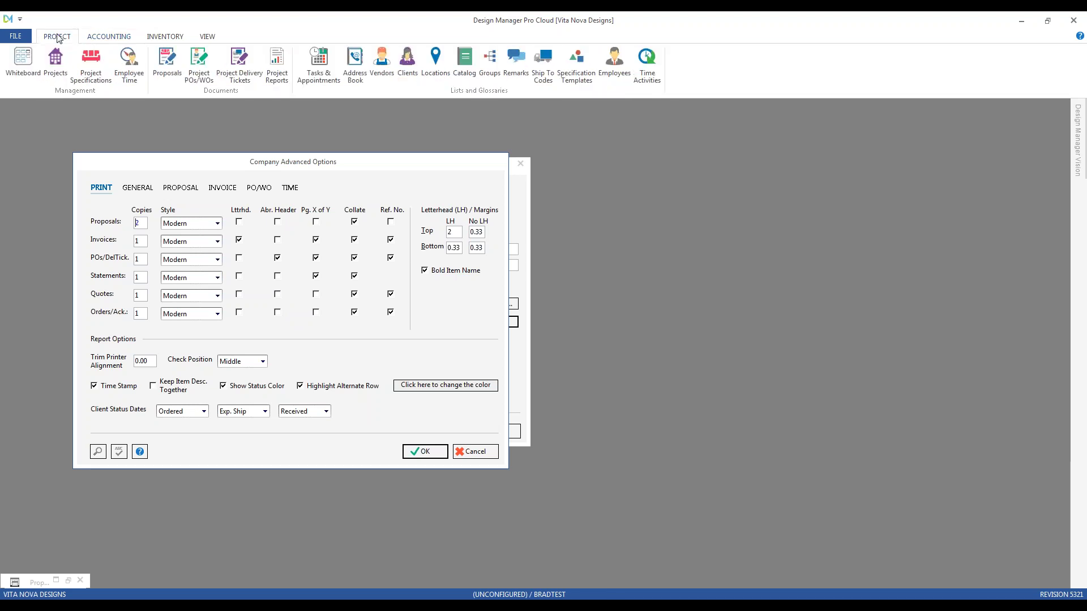
left_click(200, 63)
left_click_drag(268, 128, 391, 170)
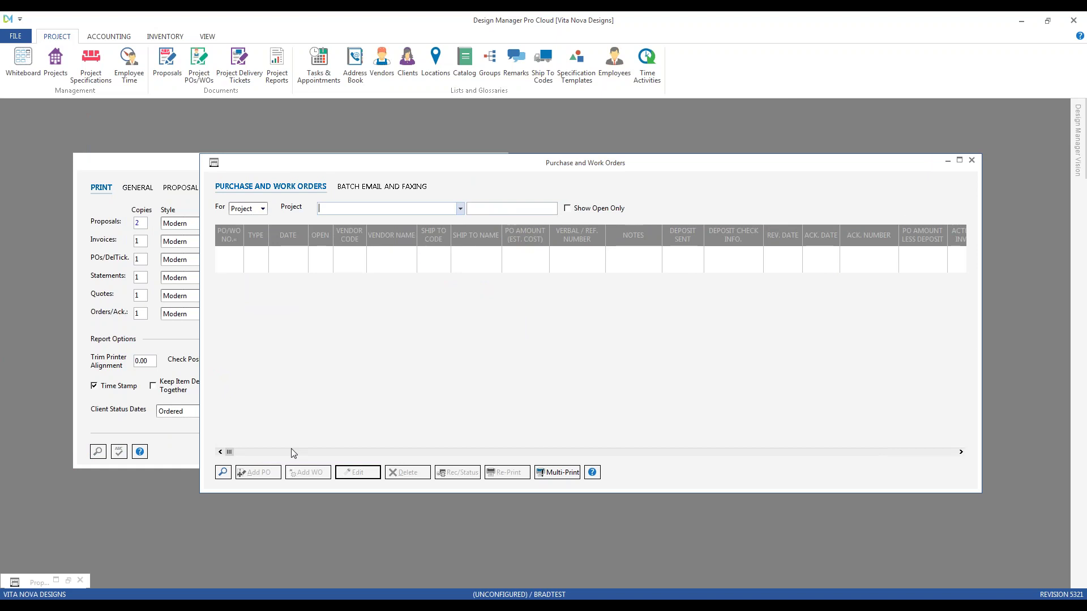
left_click(223, 472)
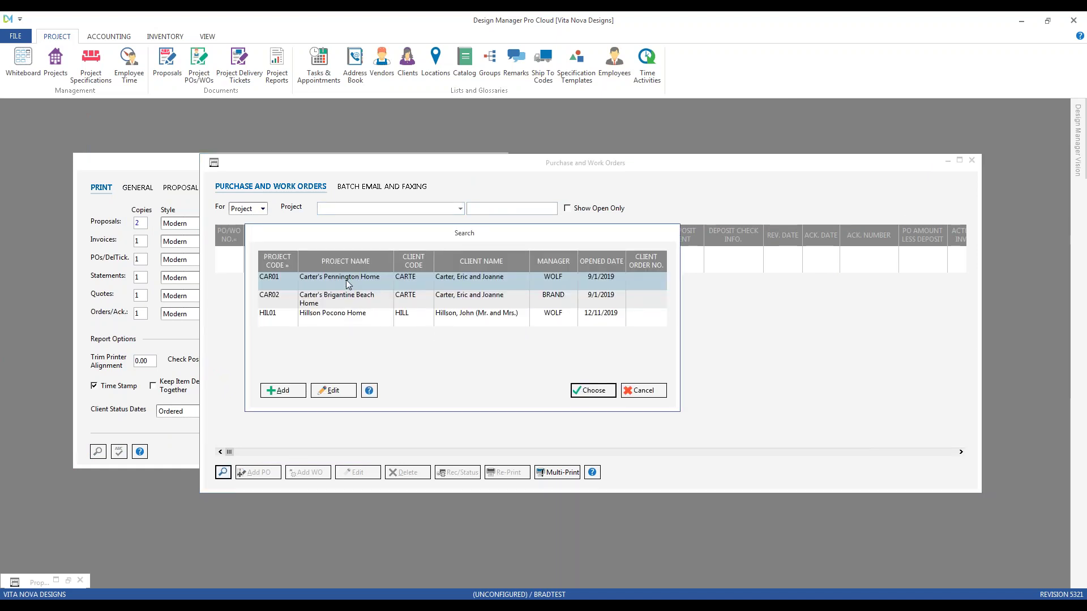
double_click(348, 283)
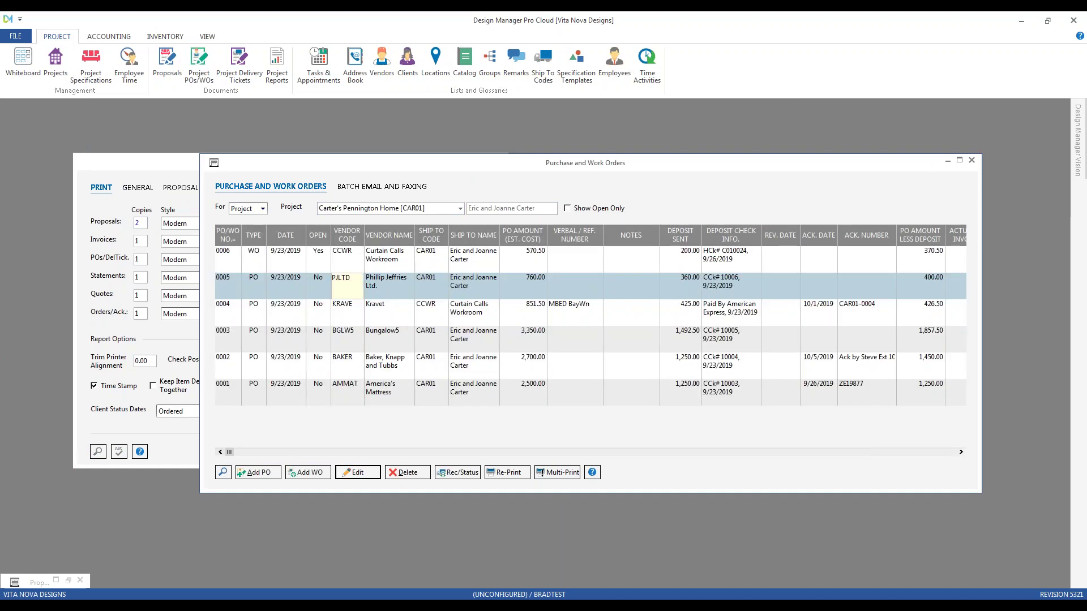
- Preview a re-print of the Bungalow5 purchase order and check its first page, including the full header
left_click(430, 341)
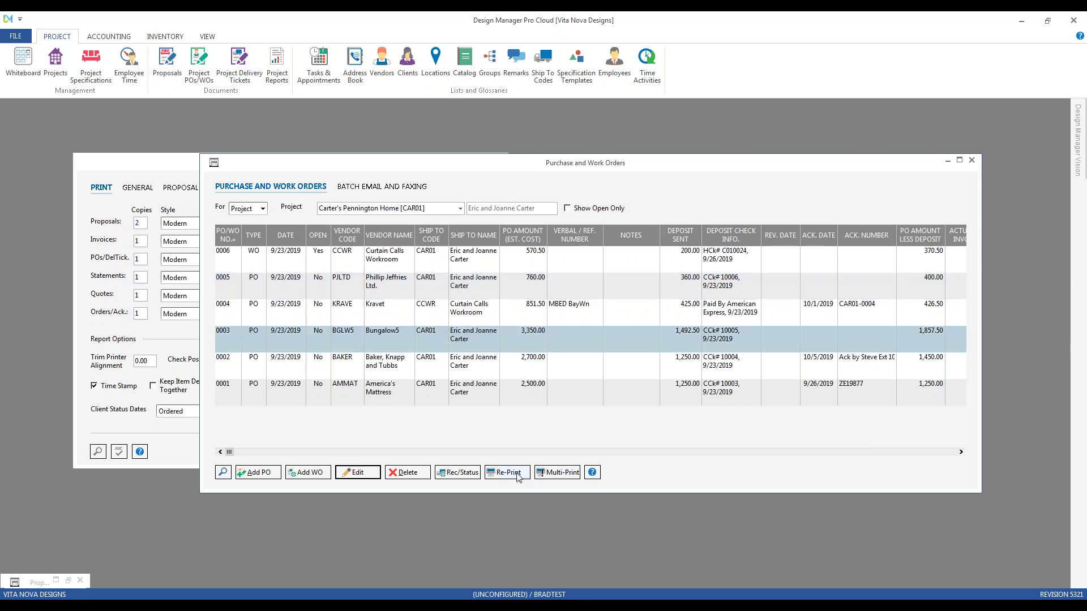
left_click(518, 474)
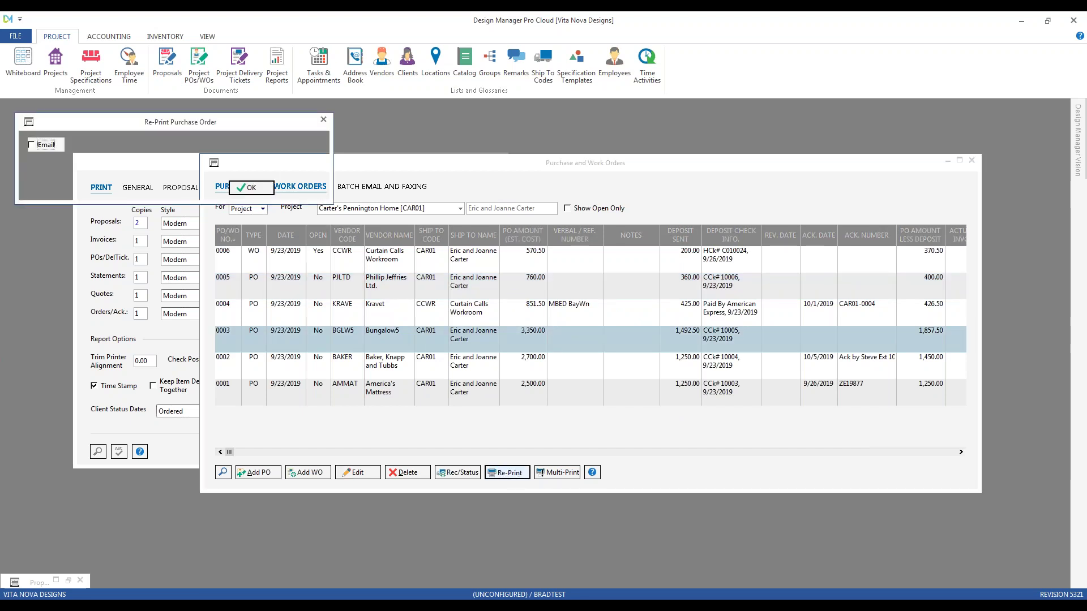
left_click(249, 189)
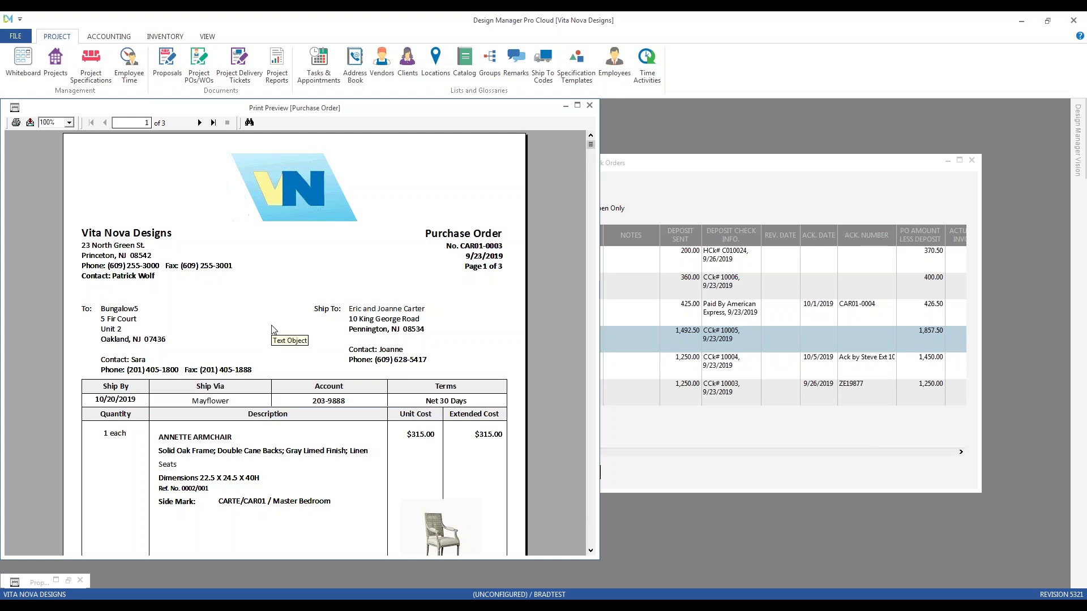
scroll(269, 322, "down", 3)
scroll(266, 320, "up", 3)
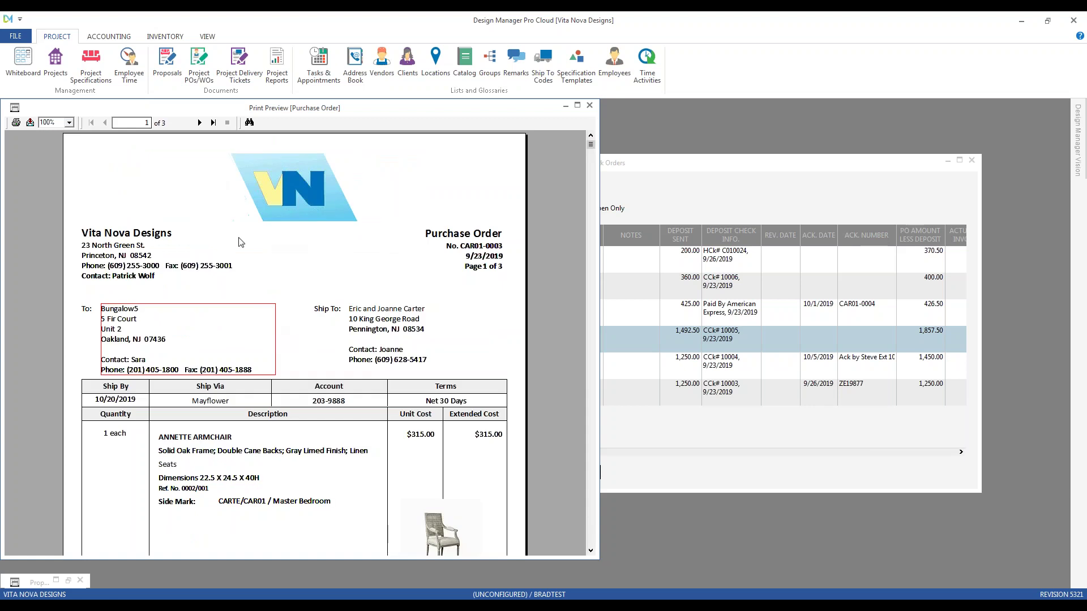
- Check the abbreviated header on pages 2 and 3 of the purchase order, then close the preview and the purchase orders
left_click(199, 123)
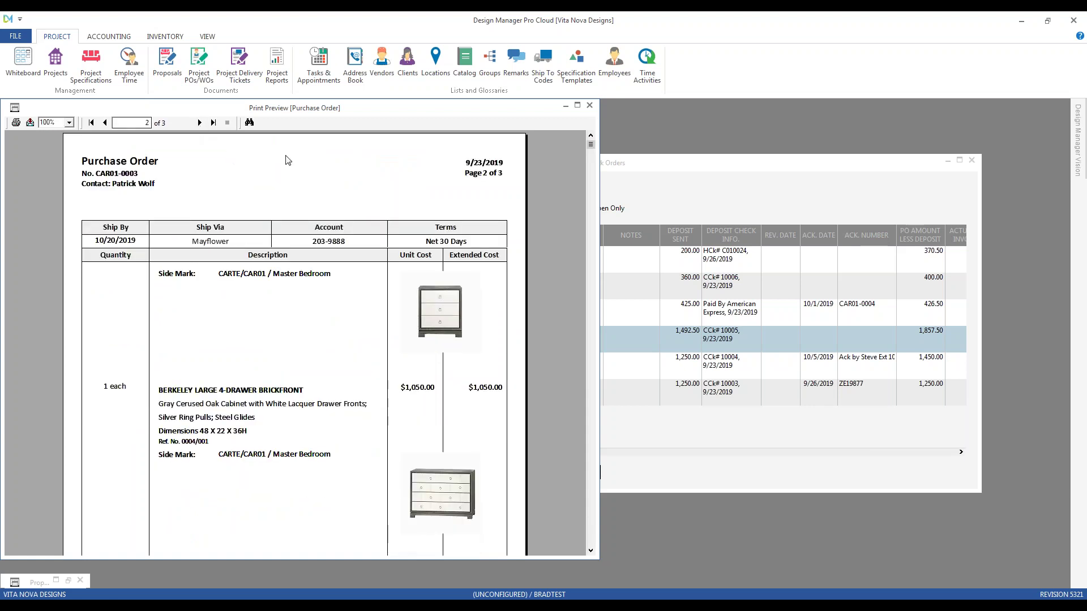
scroll(311, 269, "down", 3)
scroll(318, 353, "up", 3)
left_click(199, 122)
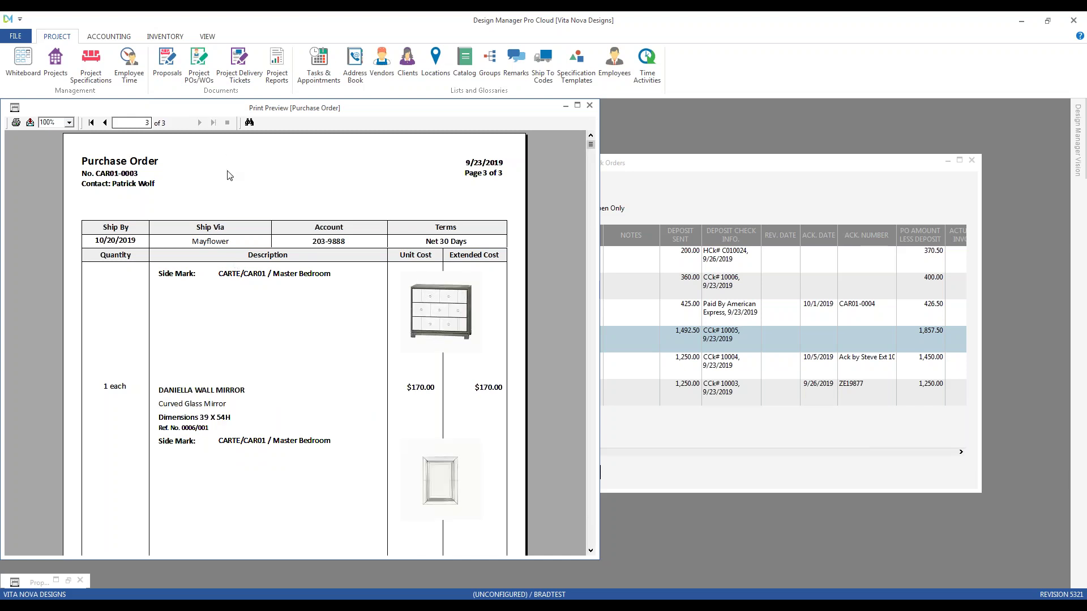
scroll(229, 174, "down", 3)
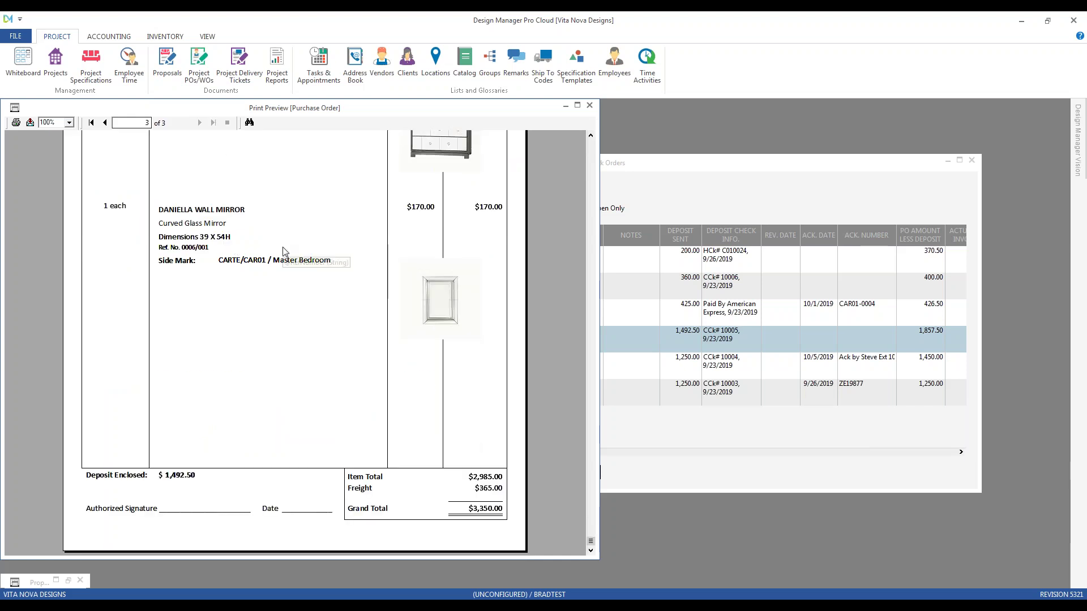
left_click(589, 105)
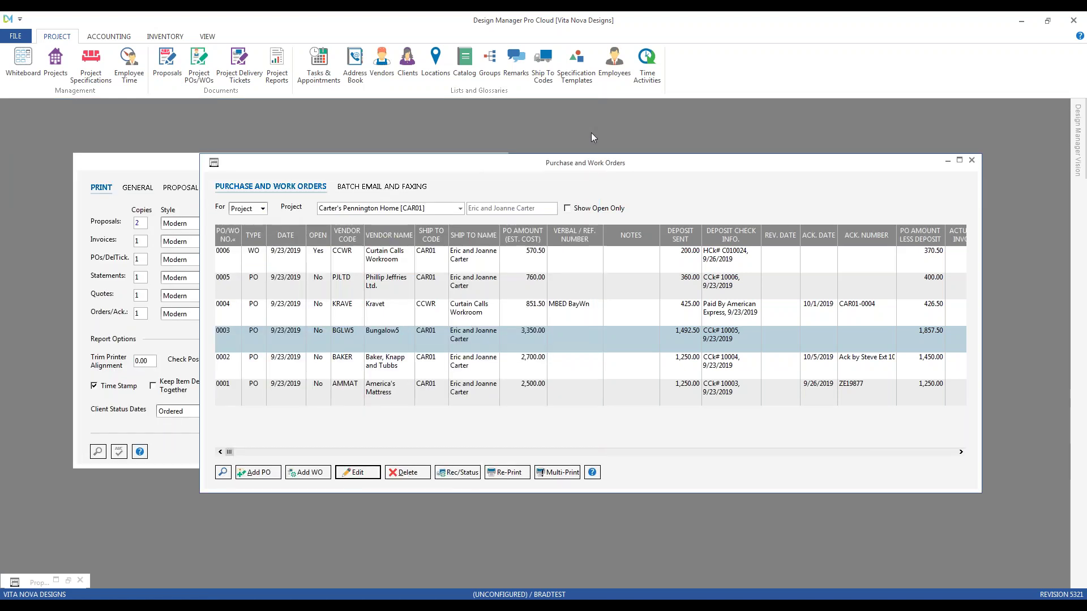
left_click(972, 160)
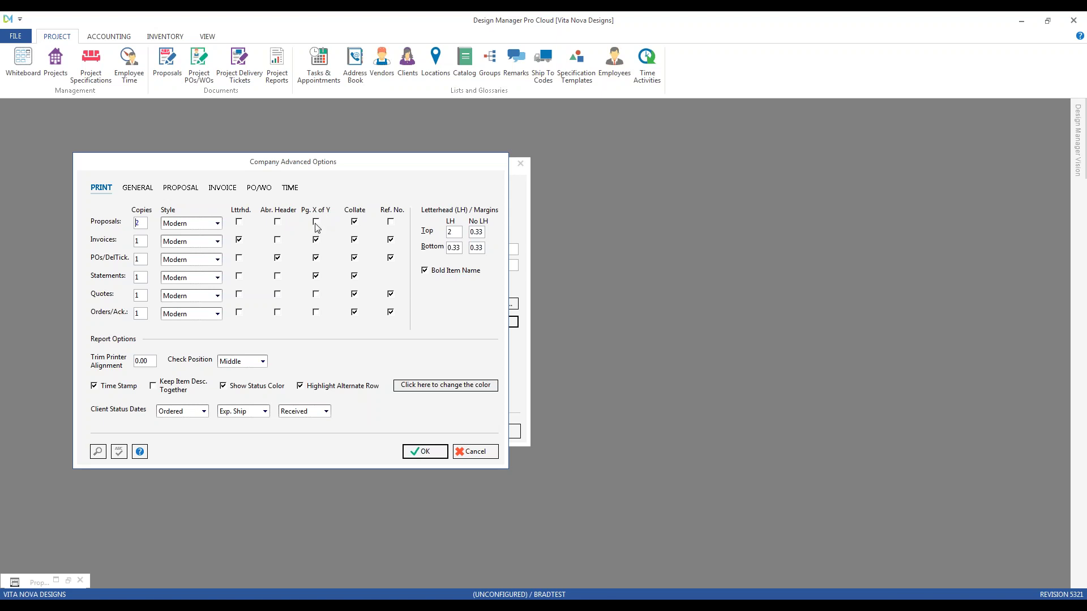
- Review the Pg. X of Y option for purchase orders, then list the purchase and work orders of project CAR01 again
left_click(316, 259)
left_click(200, 78)
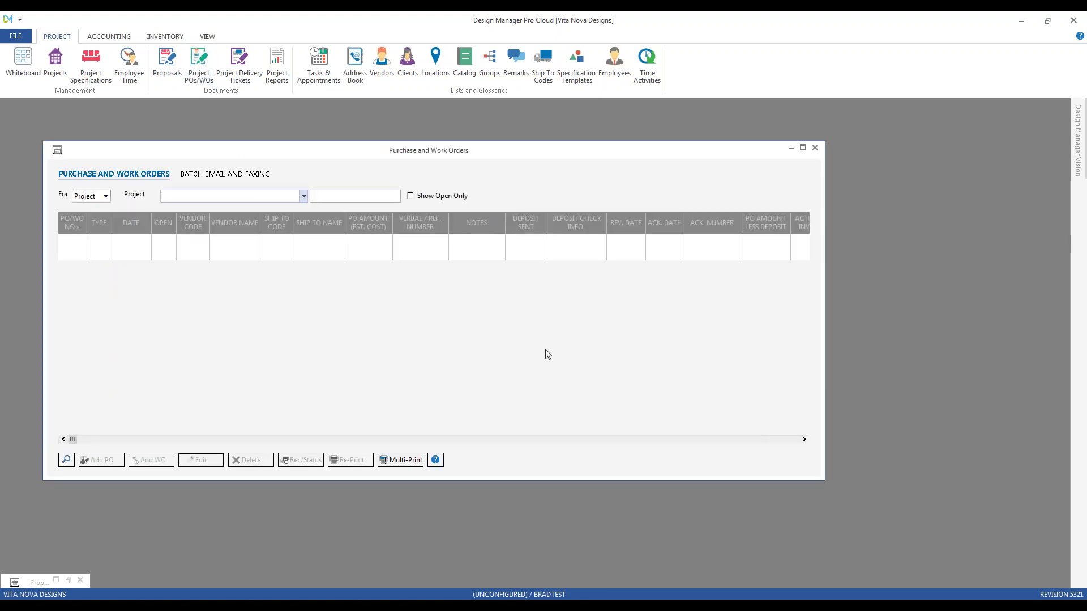
type("c")
key("Down")
key("Return")
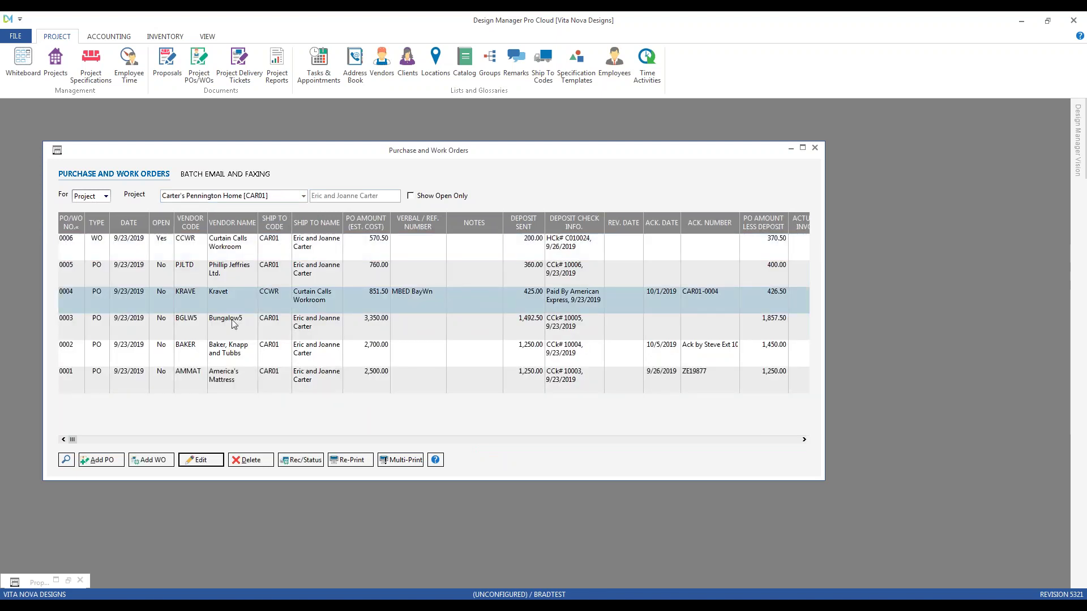
- Preview the Bungalow5 purchase order again, check the page numbering on all three pages and close the preview
left_click(235, 325)
left_click(354, 469)
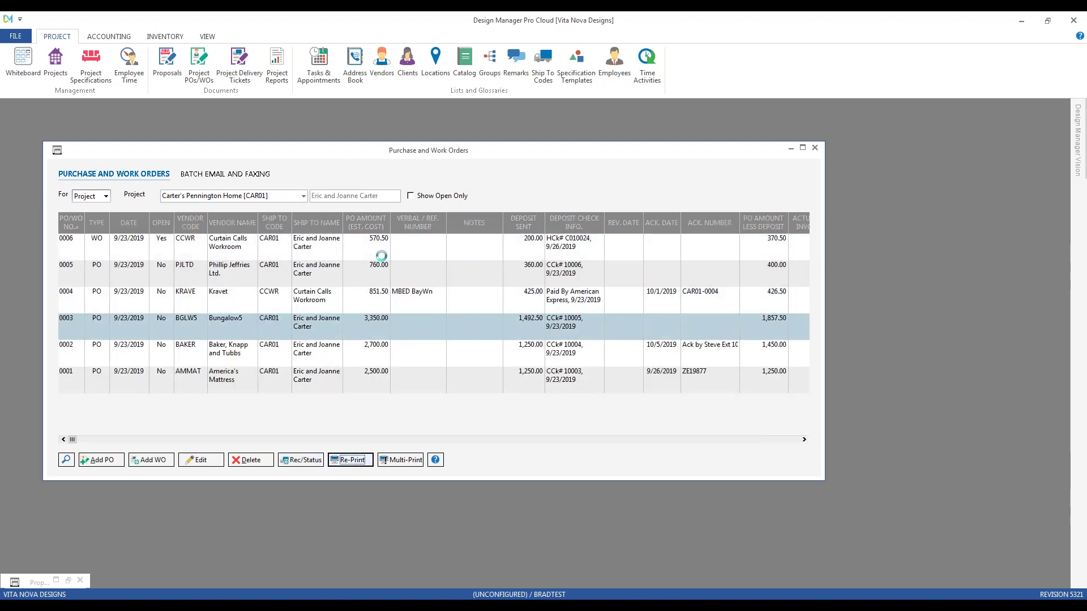
left_click(305, 231)
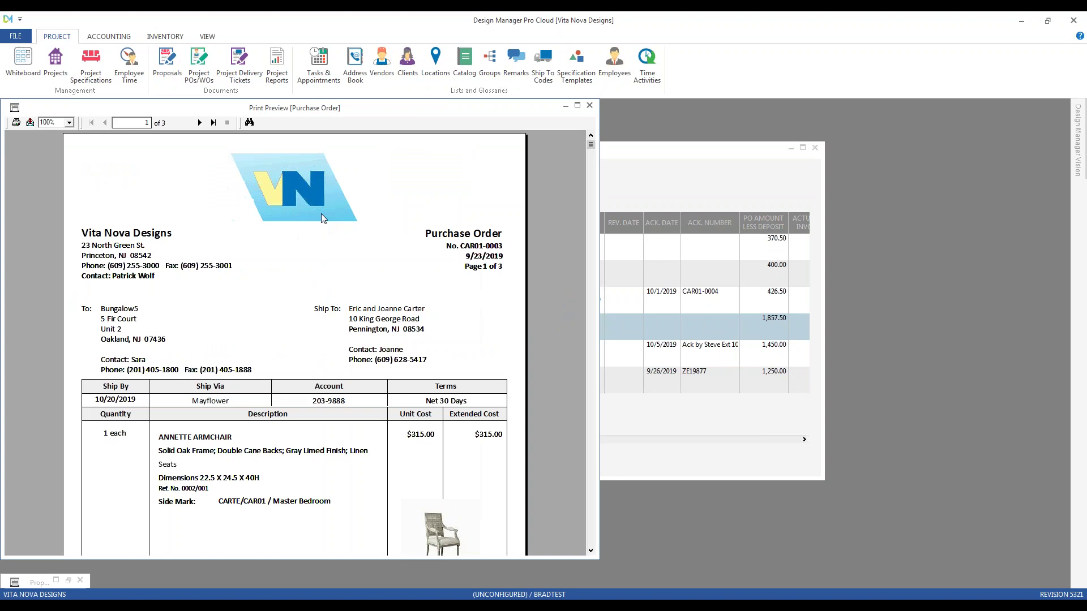
left_click(489, 273)
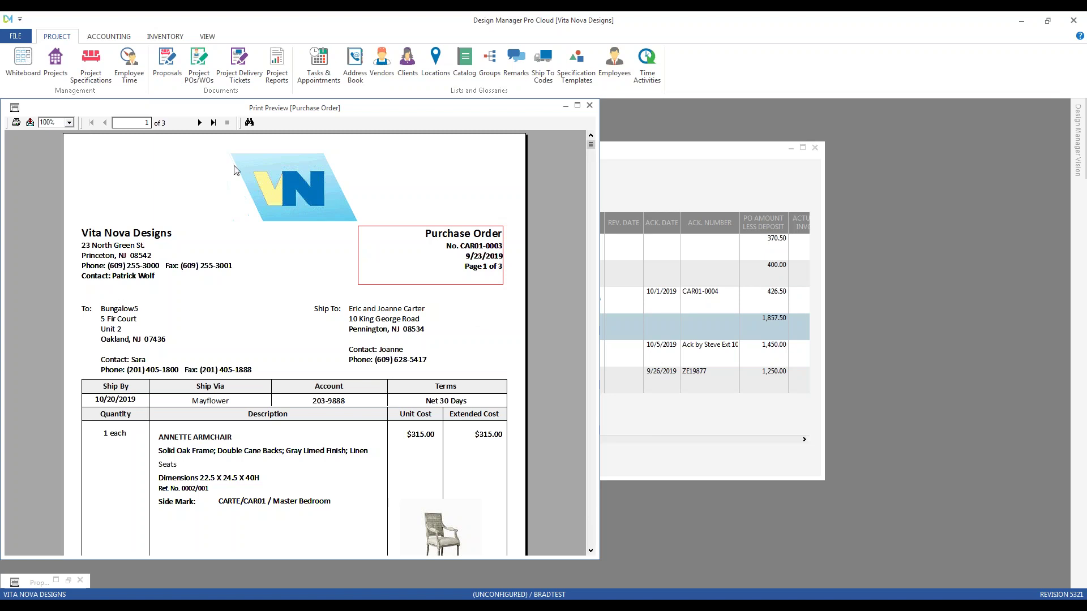
left_click(205, 123)
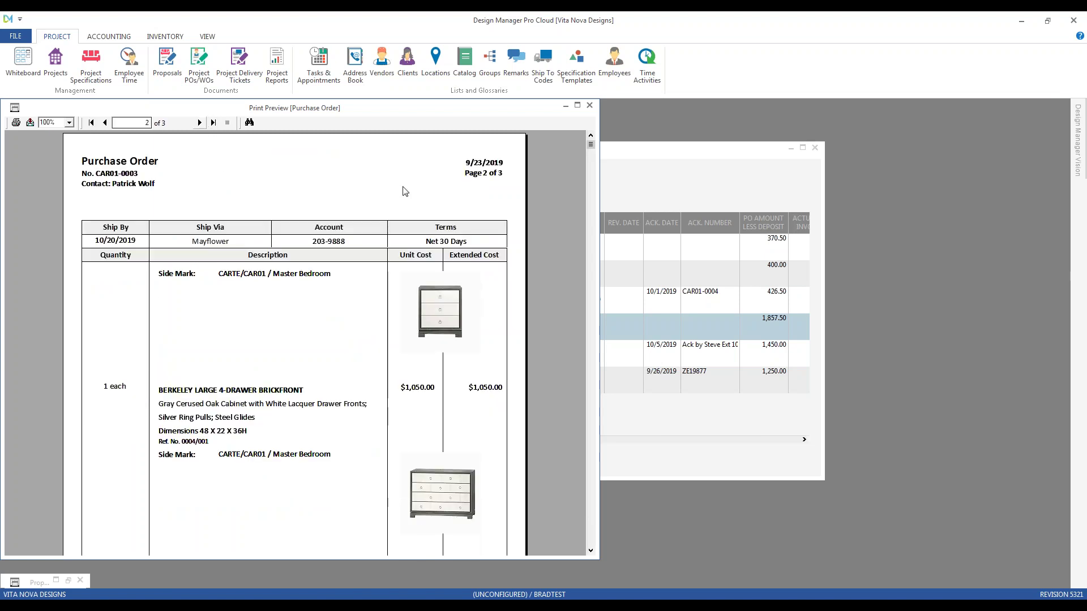
left_click(201, 123)
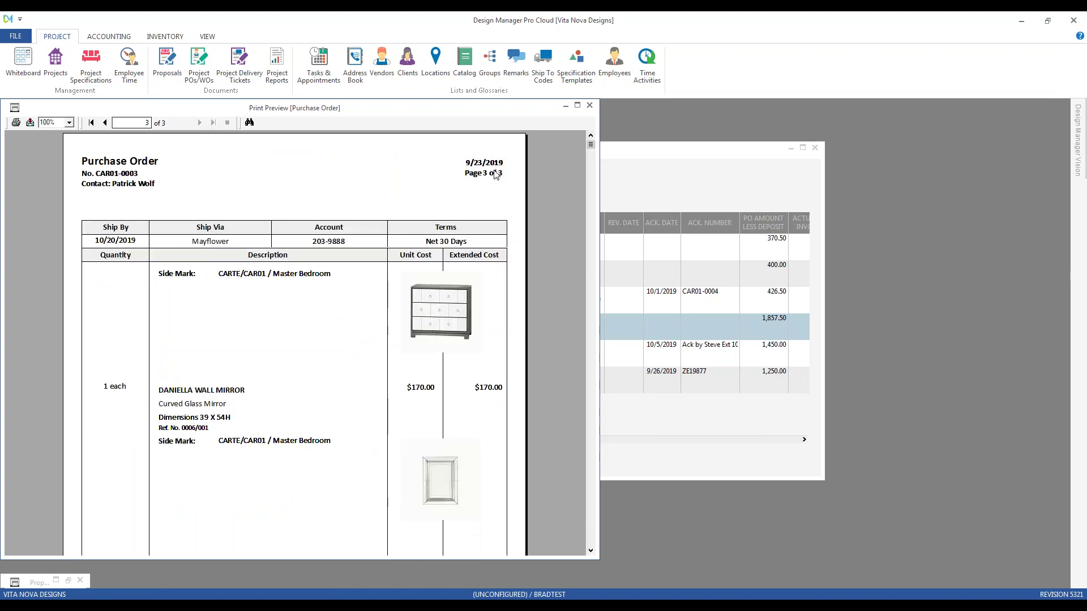
left_click(589, 105)
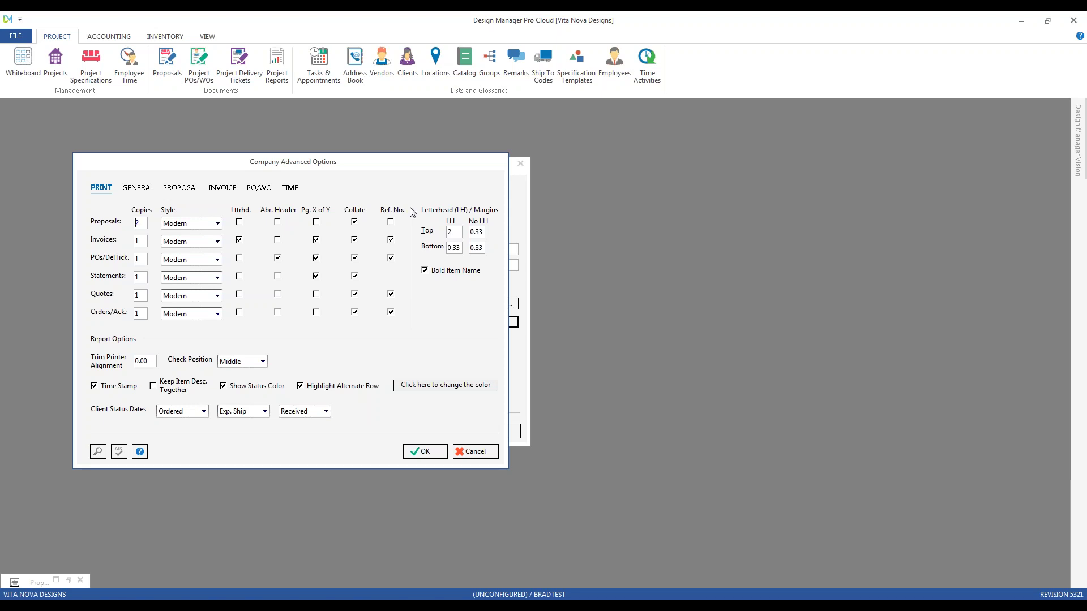
- Review the Ref. No. print option, then preview a re-print of the Master Bedroom proposal 0001 in the Residential style
left_click(390, 239)
left_click(166, 63)
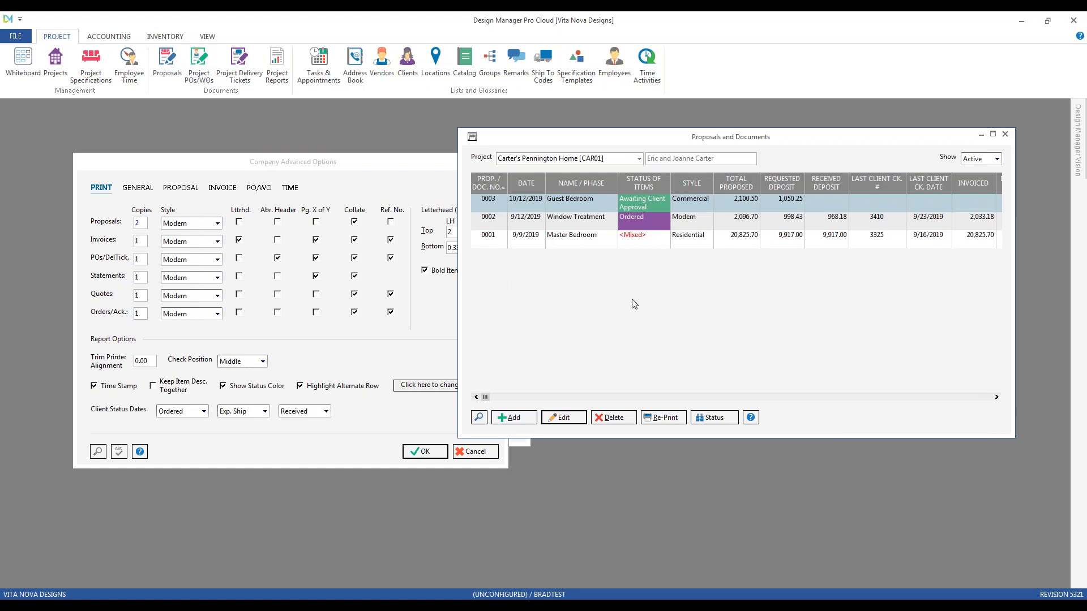
left_click(619, 242)
left_click(660, 424)
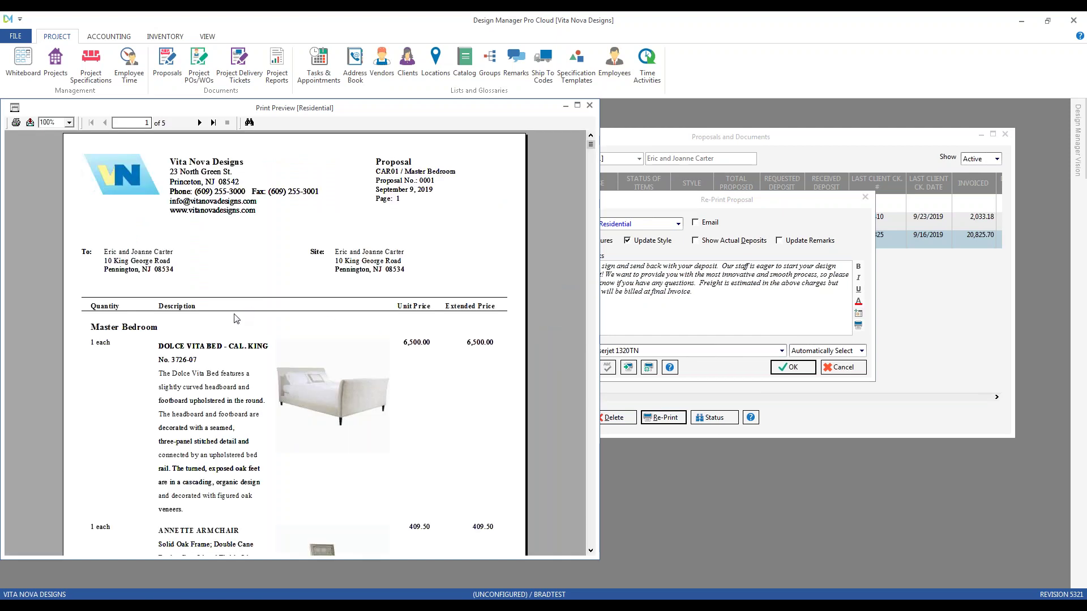
- Check the proposal's item descriptions through page 3 for reference numbers, then close the preview and minimize the proposals list
scroll(235, 299, "down", 2)
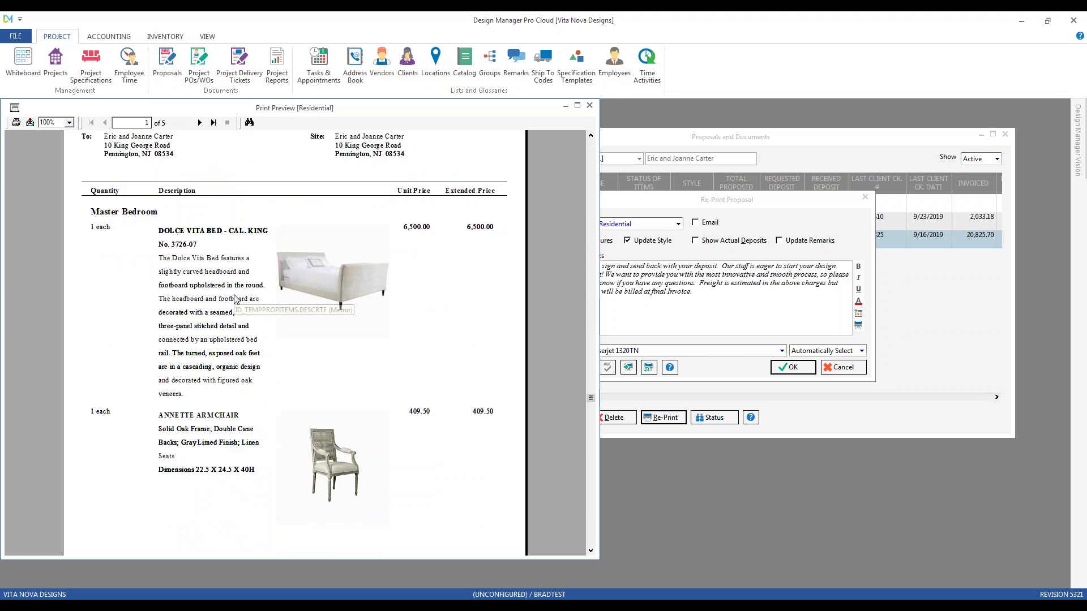
left_click(199, 123)
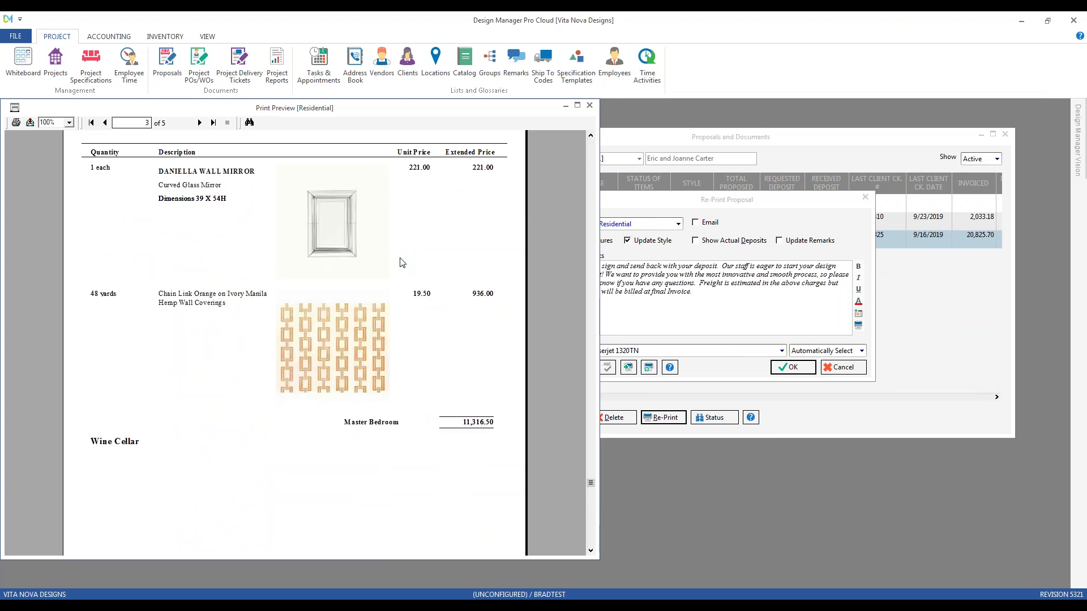
left_click(591, 107)
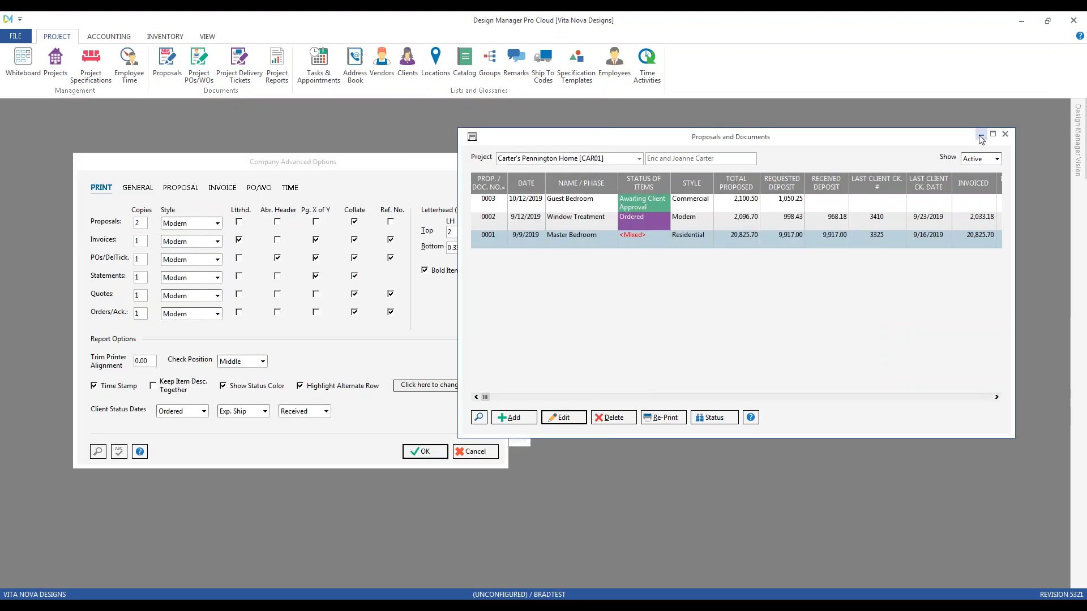
left_click(981, 136)
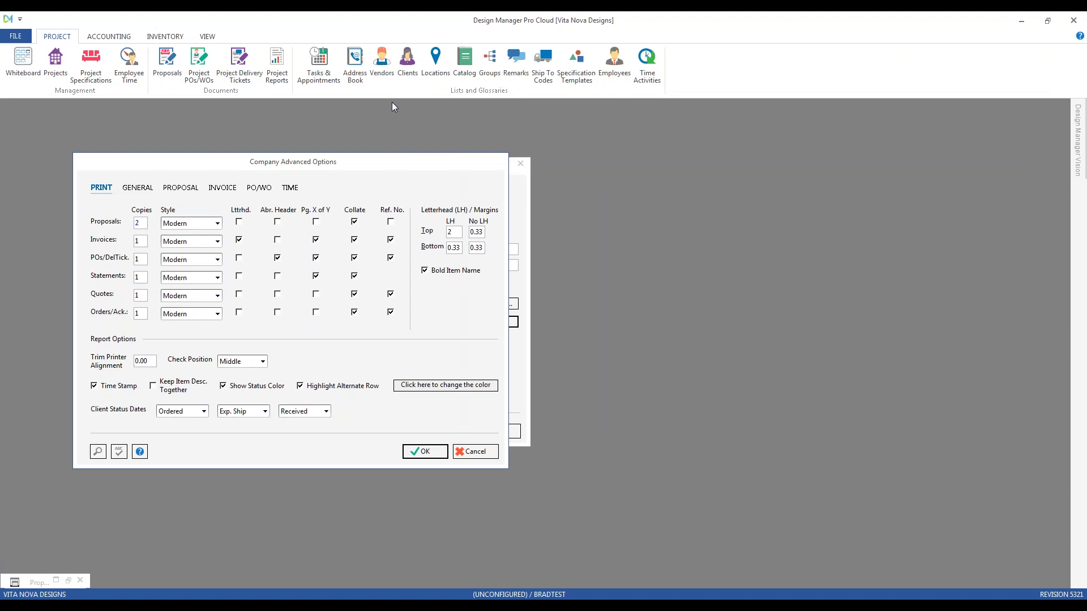
- Open the existing client invoices again
left_click(120, 38)
left_click(17, 63)
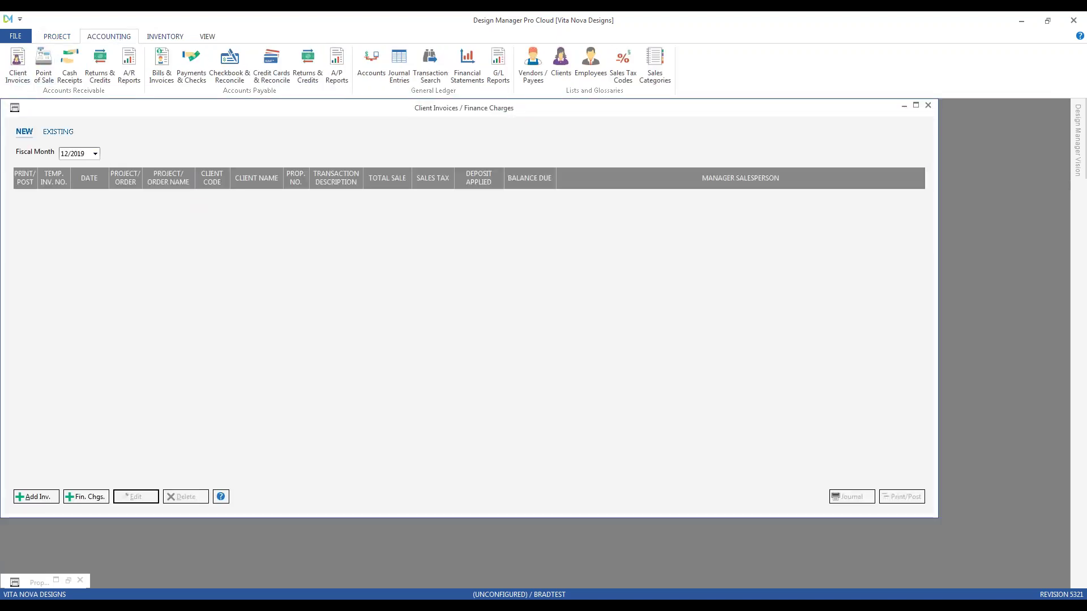
left_click(58, 131)
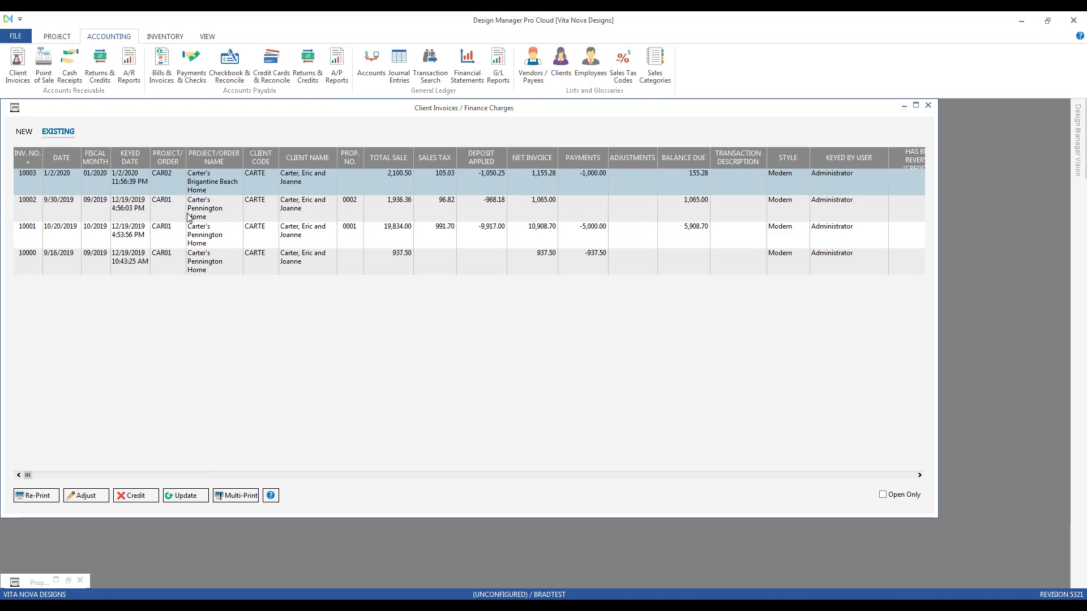
- Preview a re-print of client invoice 10003 in the Modern style
key("Down")
left_click(43, 498)
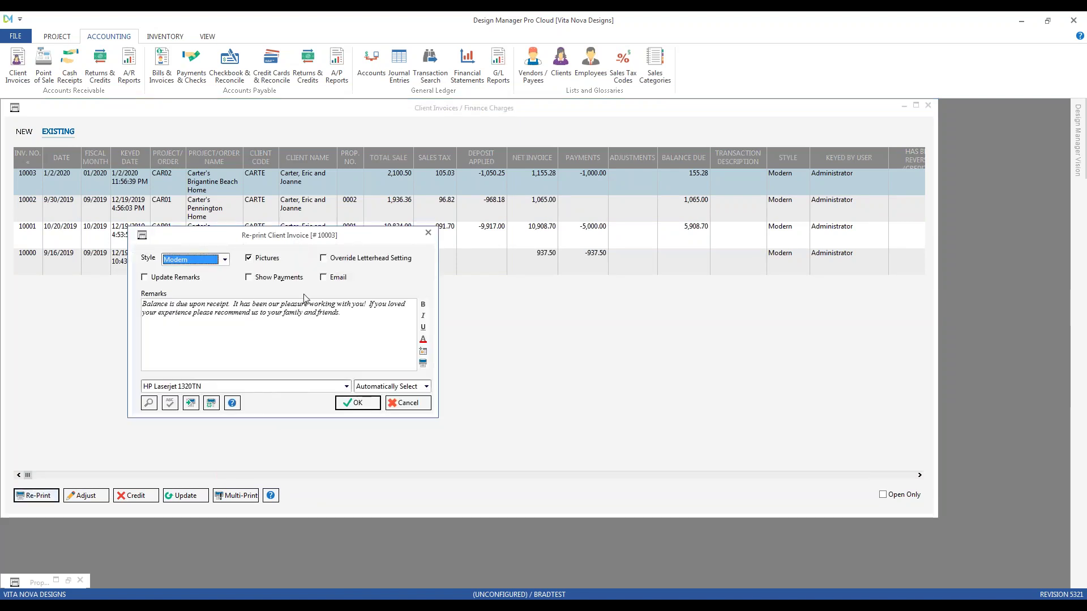
left_click(358, 402)
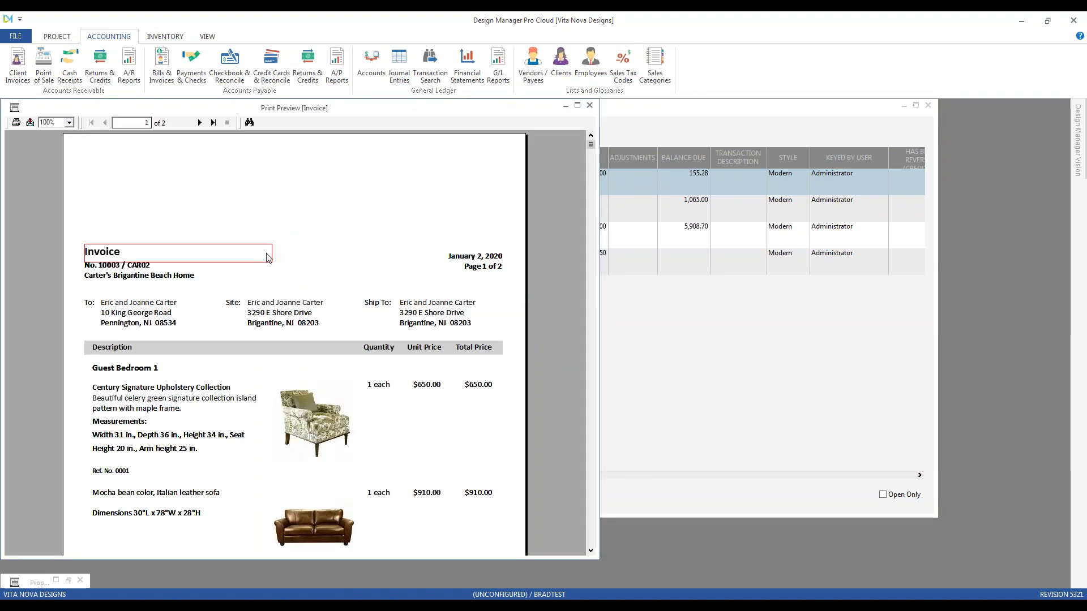
- Check both invoice pages for item reference numbers, and close the preview and the client invoices list
scroll(268, 257, "down", 3)
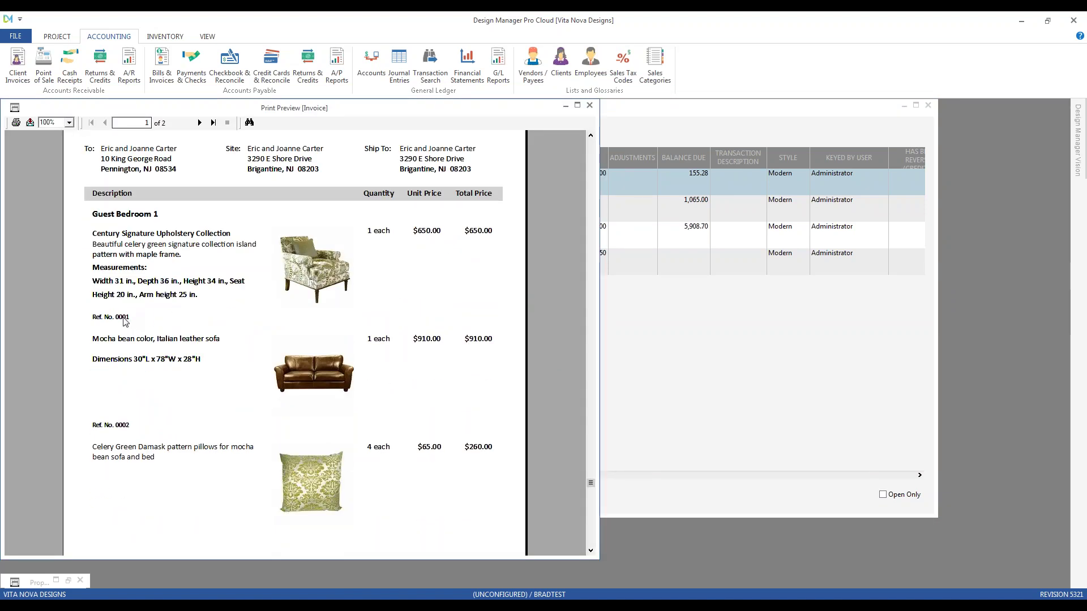
scroll(144, 339, "down", 1)
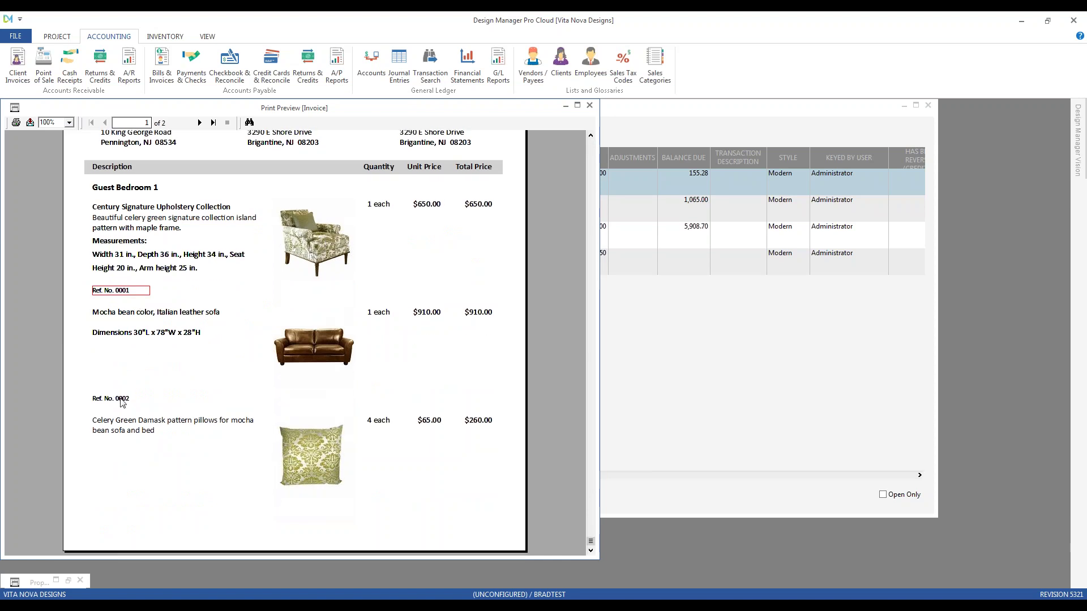
left_click(200, 122)
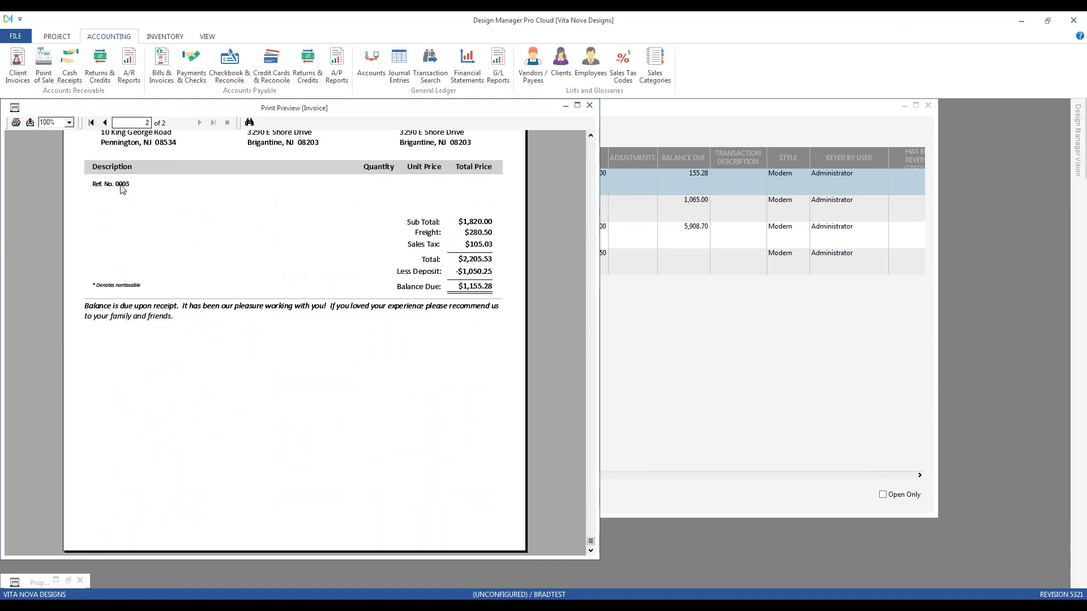
left_click(105, 122)
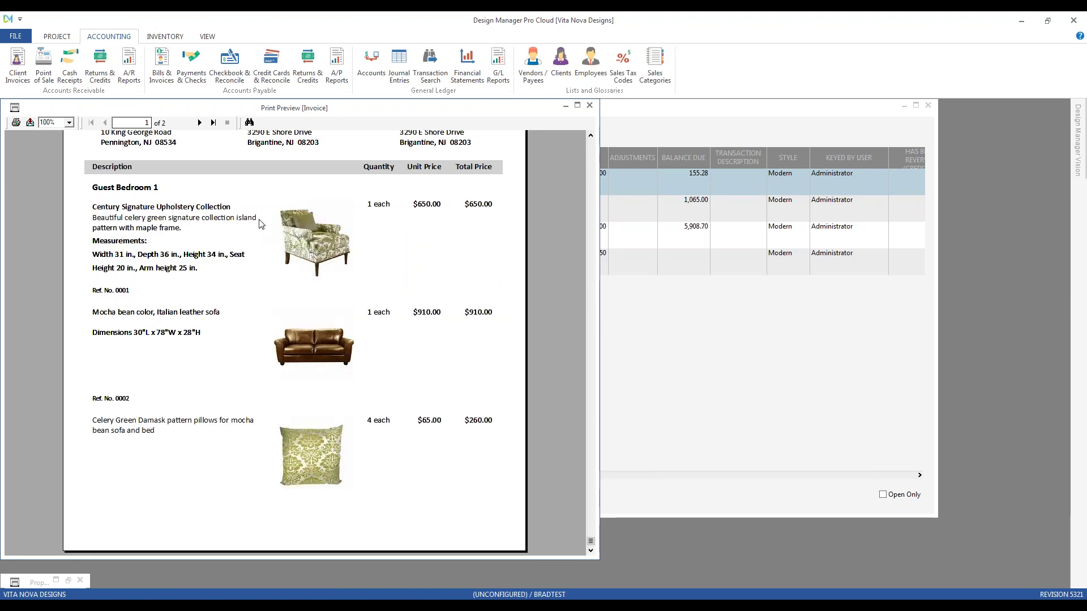
left_click(589, 105)
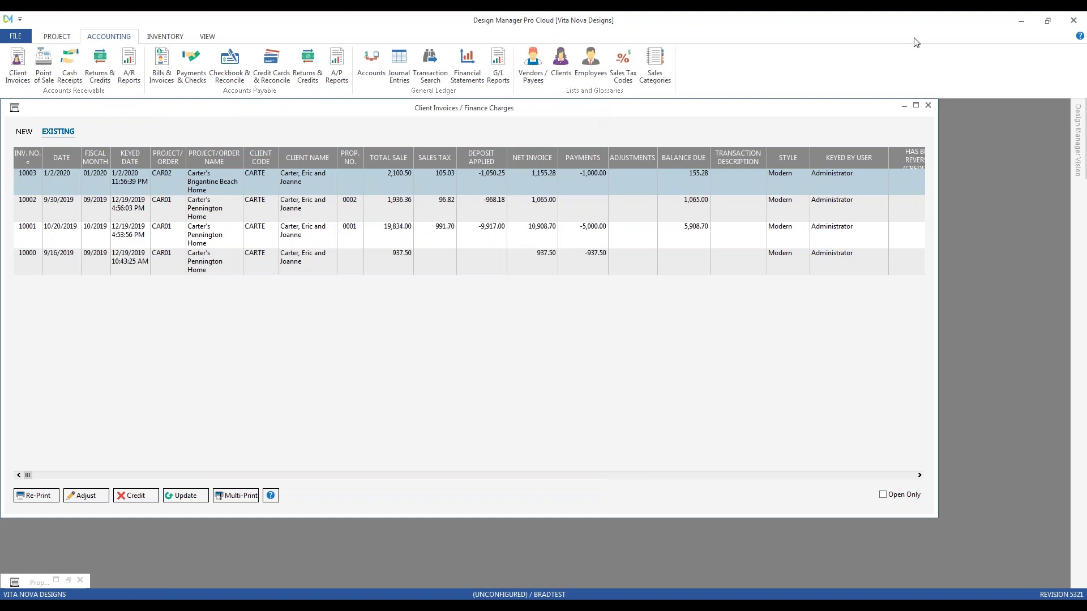
left_click(928, 105)
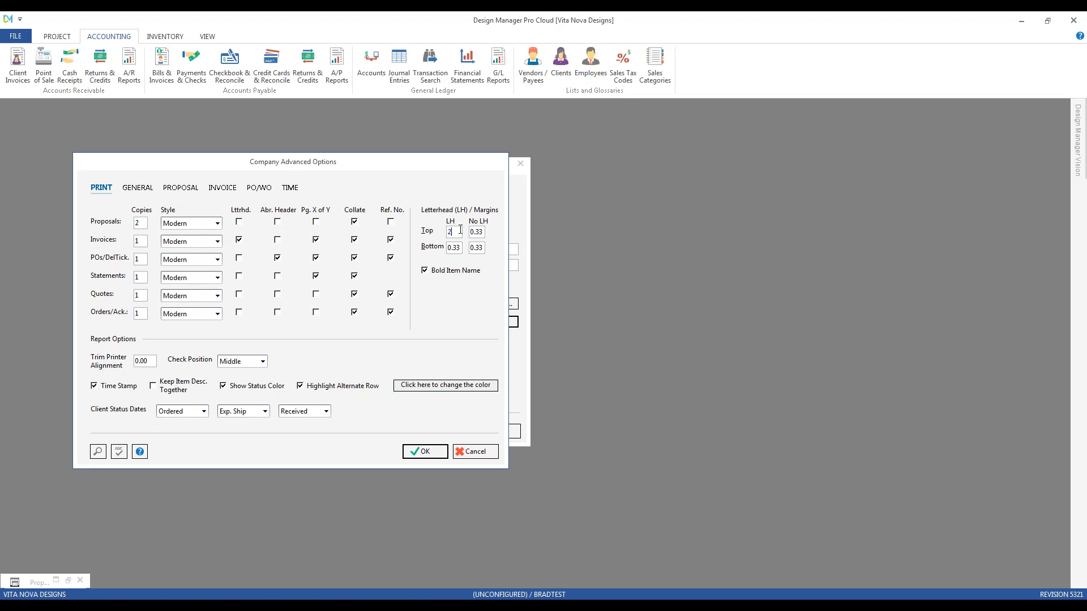
- Review the top and bottom margin settings for printing with and without letterhead
key("Tab")
left_click(480, 232)
left_click(59, 37)
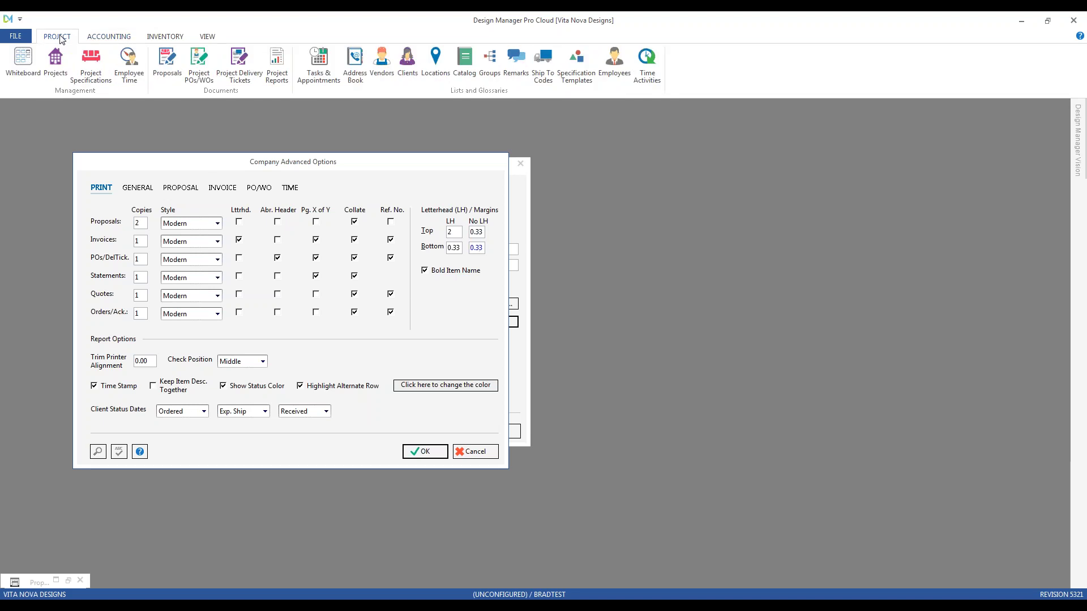
left_click(61, 65)
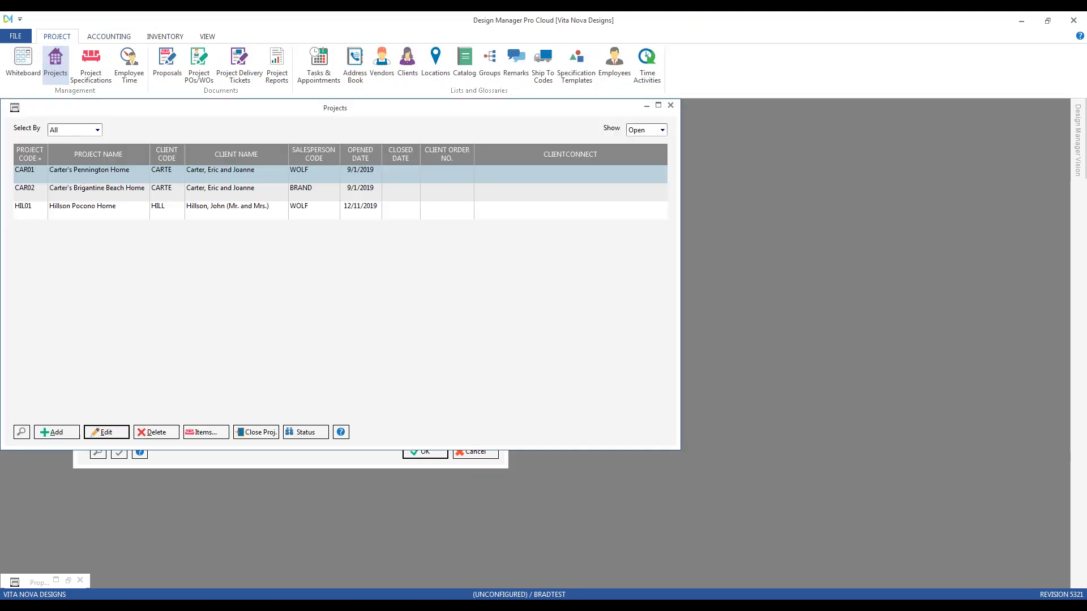
left_click(15, 108)
left_click(31, 189)
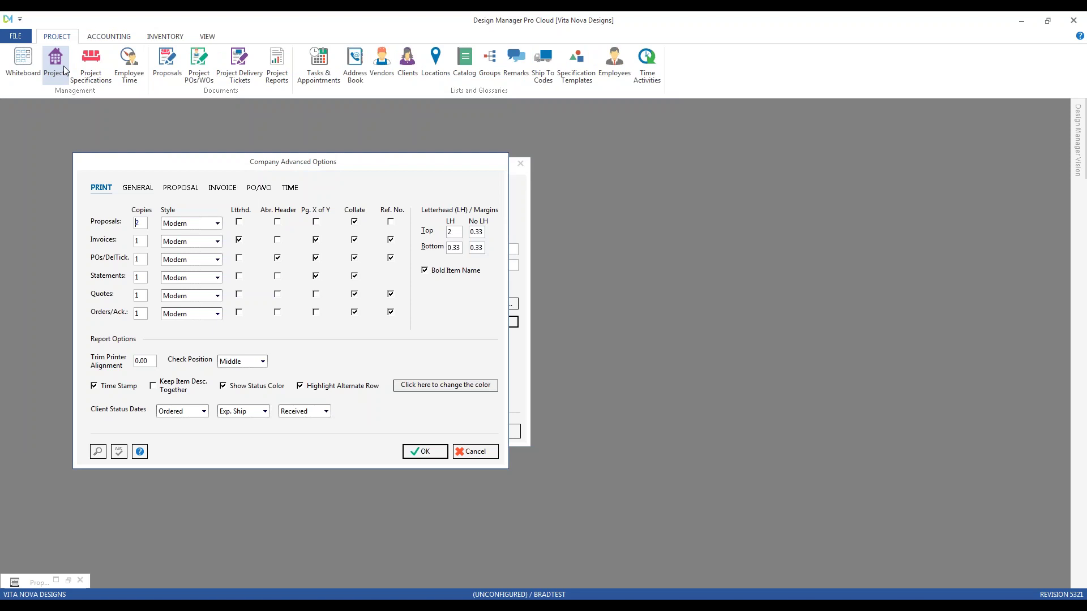
- Open the specifications of project HIL01 and examine the name and description of the Dolce Vita Bed - Cal. King item
left_click(90, 66)
type("hi")
key("Return")
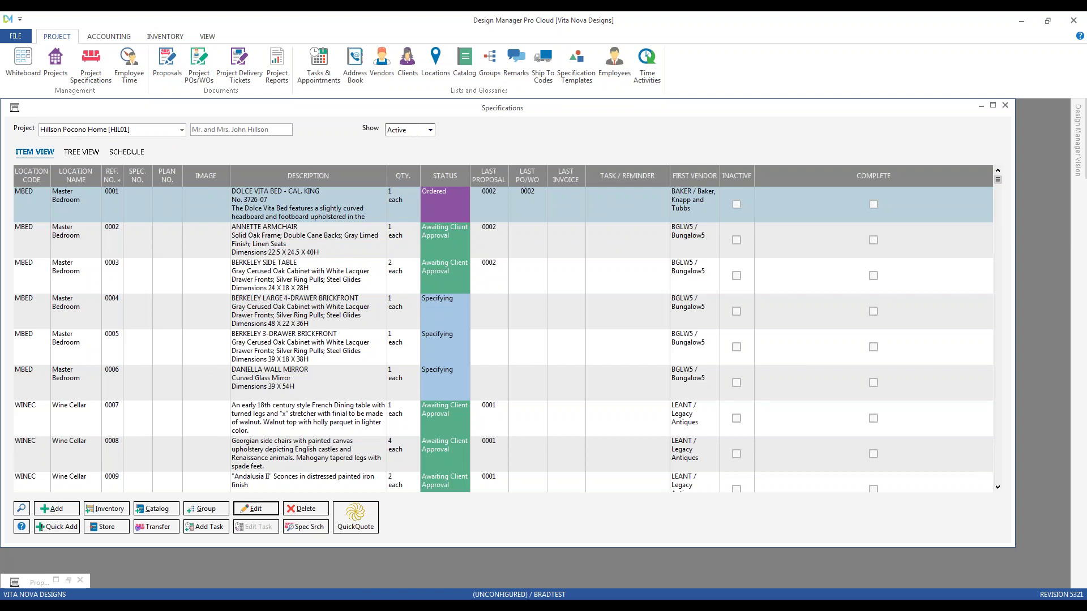
double_click(342, 203)
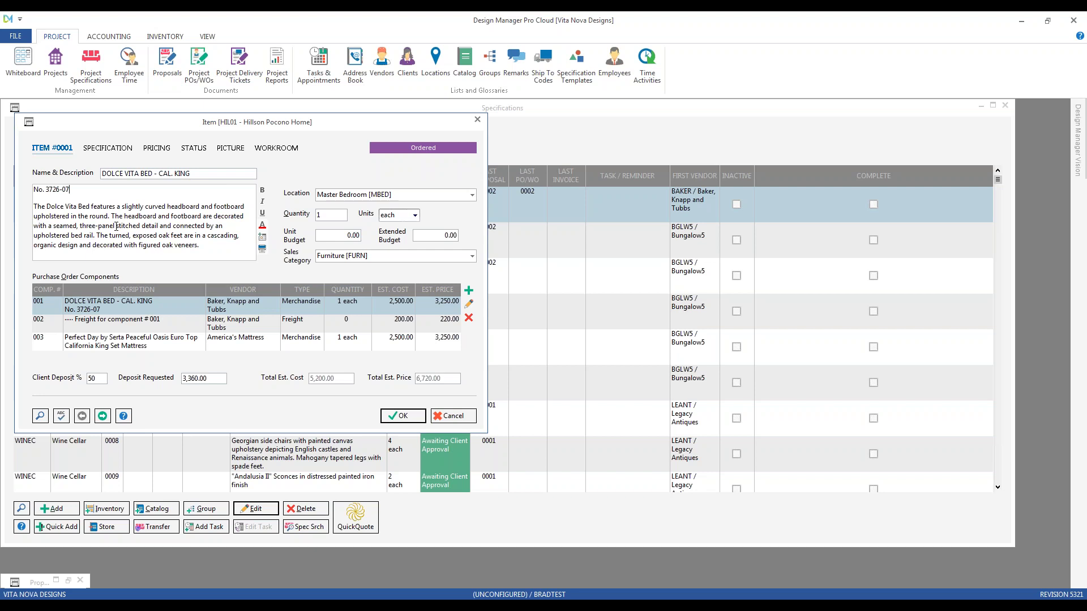
- Close the item without saving changes and minimize the specifications list
left_click(454, 416)
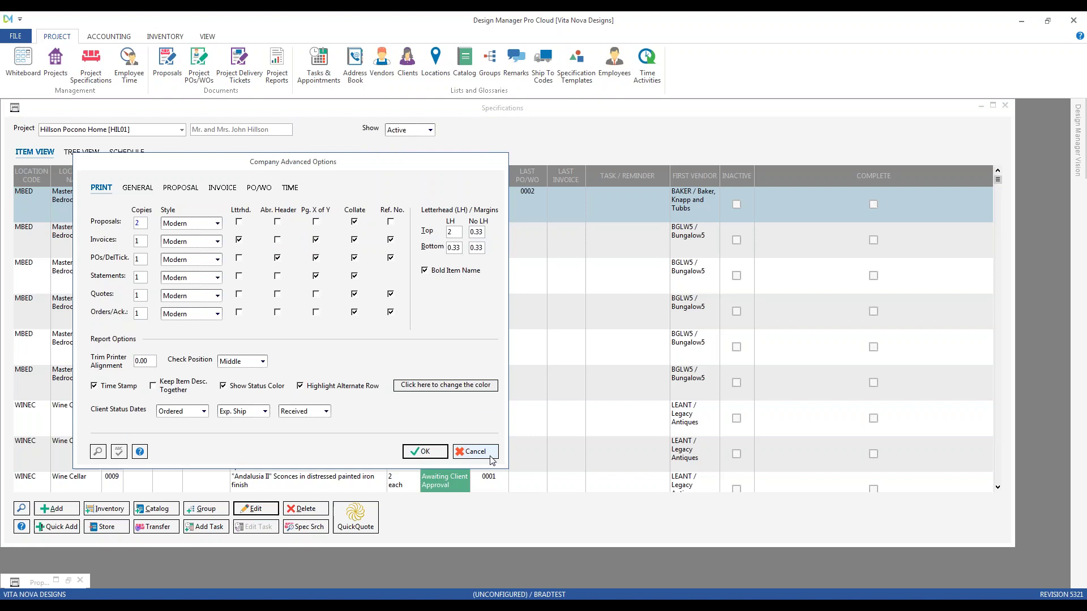
left_click(490, 454)
left_click(159, 223)
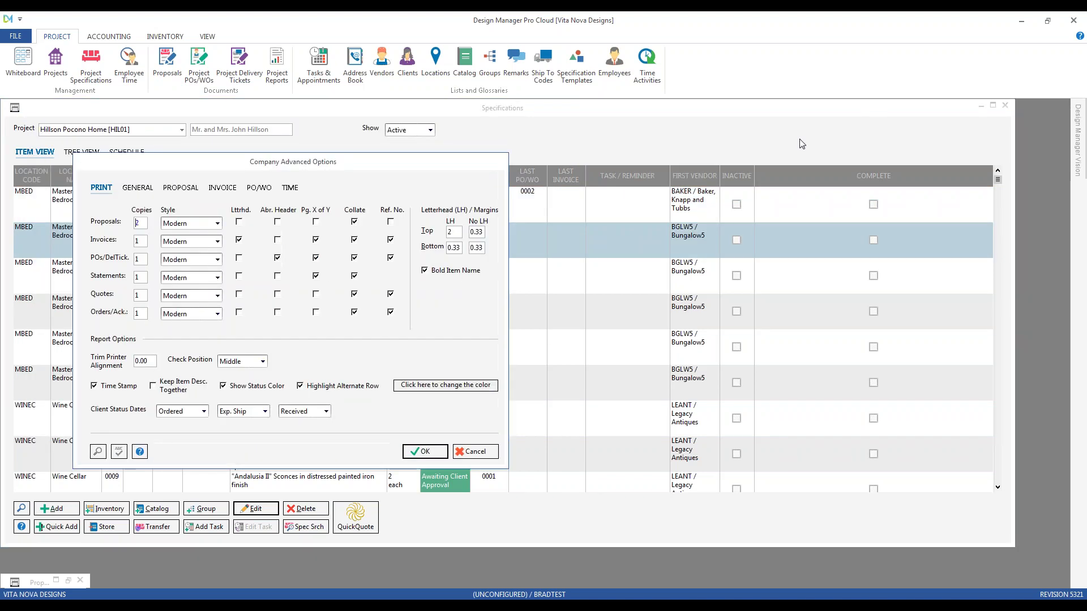
left_click(470, 451)
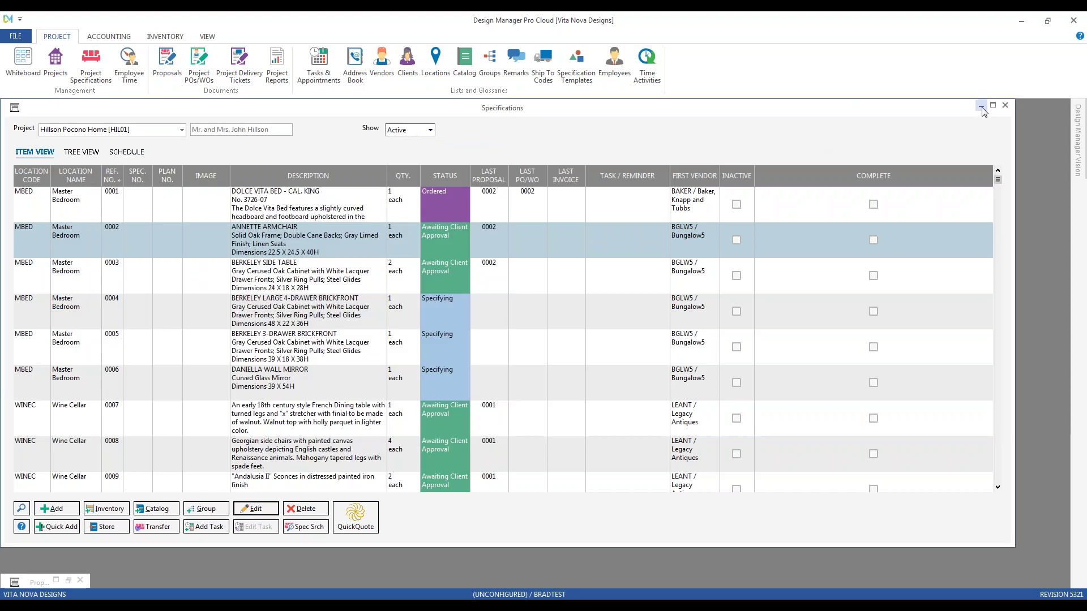
left_click(982, 108)
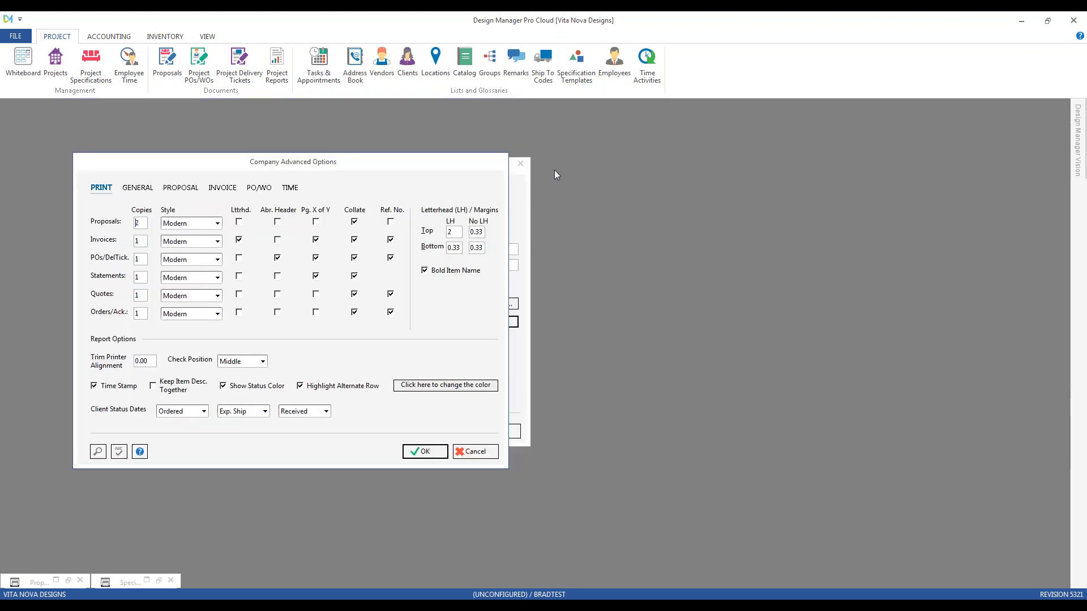
- Preview a re-print of project HIL01's Master Bedroom proposal 0002 in the Modern style
left_click(167, 67)
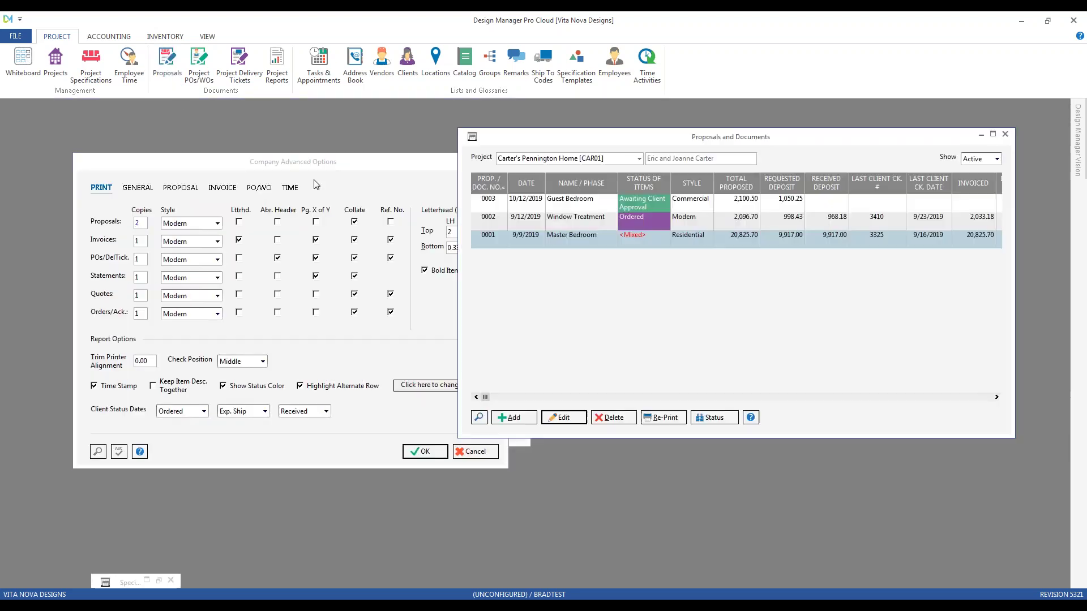
type("hi")
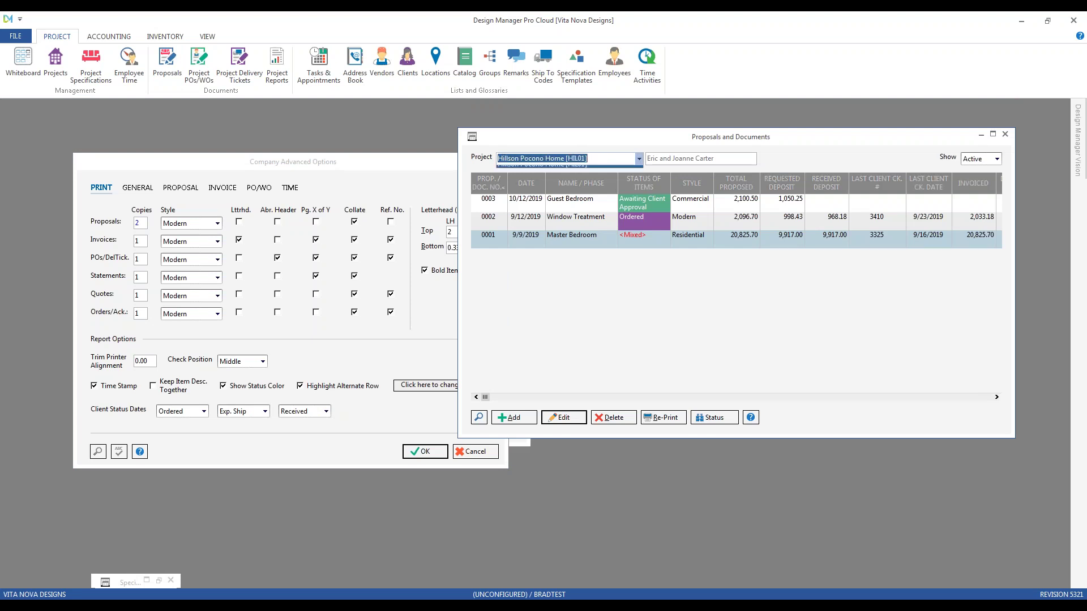
key("Tab")
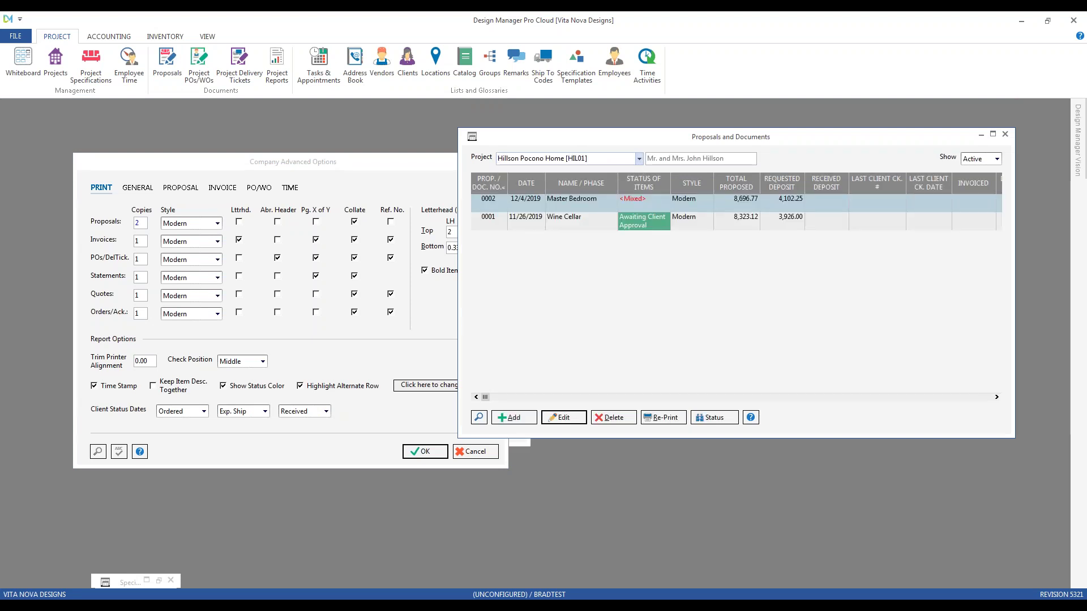
key("Return")
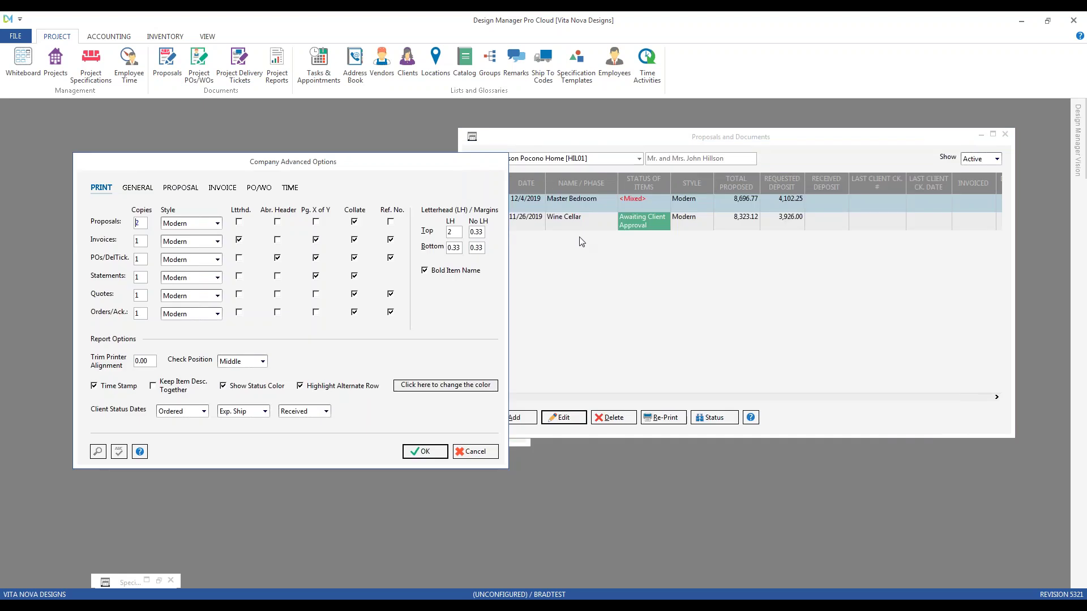
left_click(582, 241)
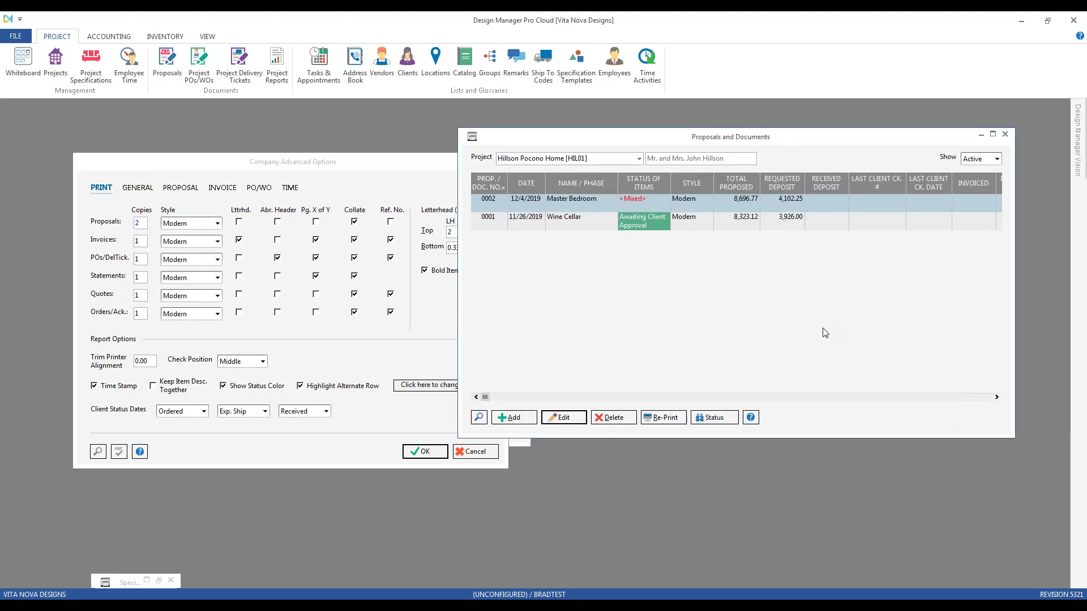
left_click(664, 418)
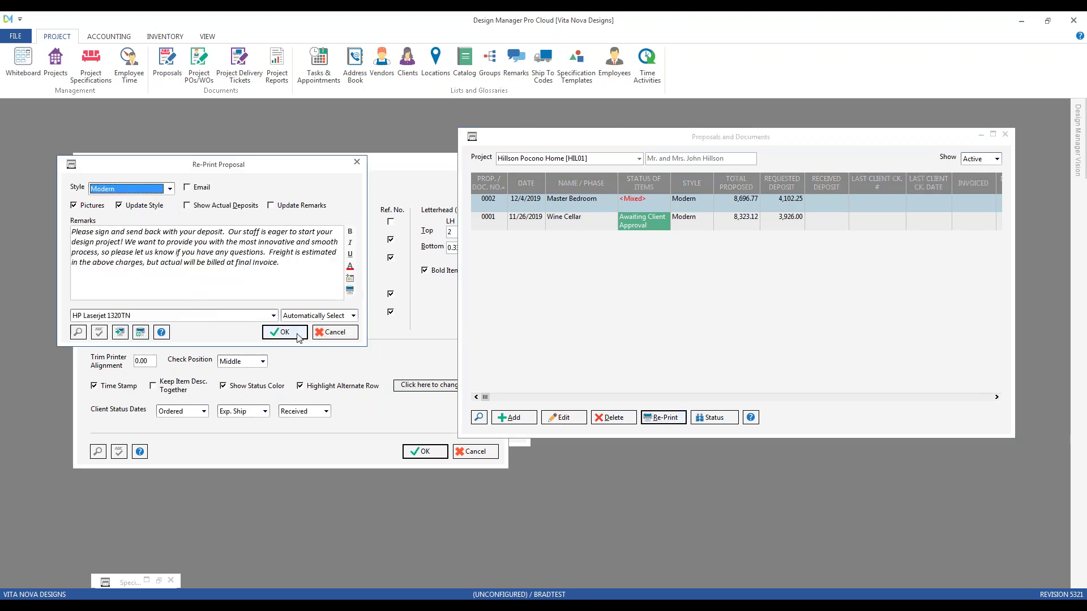
left_click(295, 333)
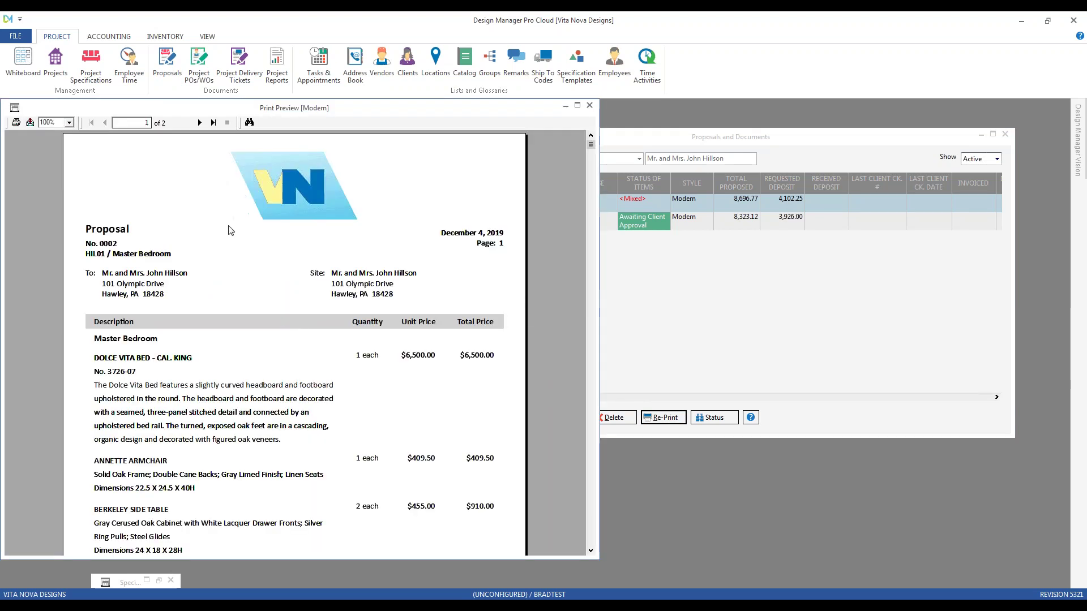
- Examine the bold item names in the widened proposal preview at 150% zoom, and close it and minimize the proposals list
left_click(69, 123)
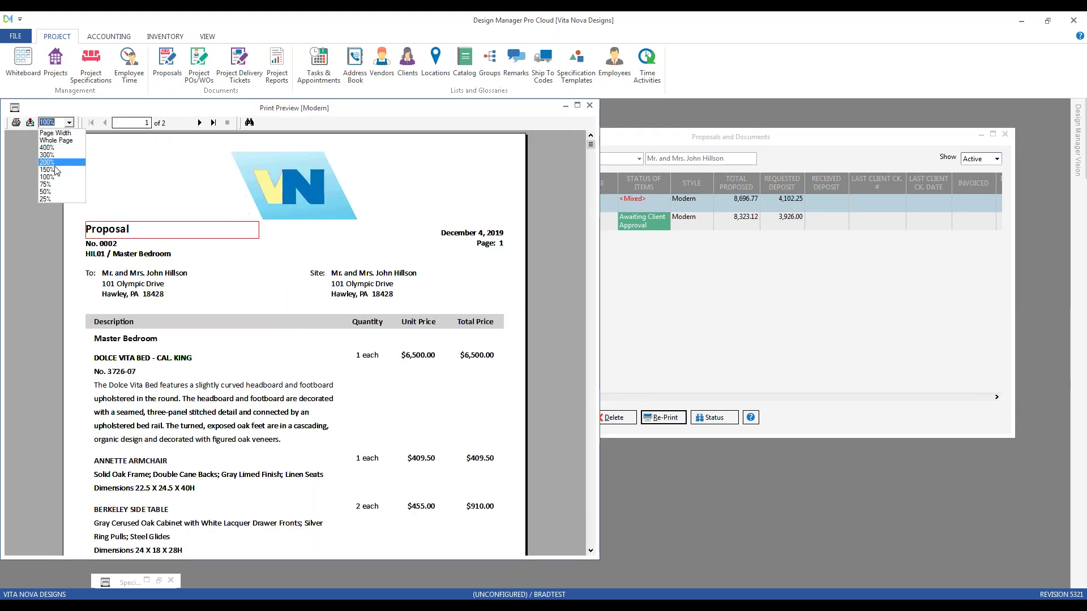
left_click(55, 169)
left_click_drag(599, 558, 848, 564)
scroll(398, 386, "down", 1)
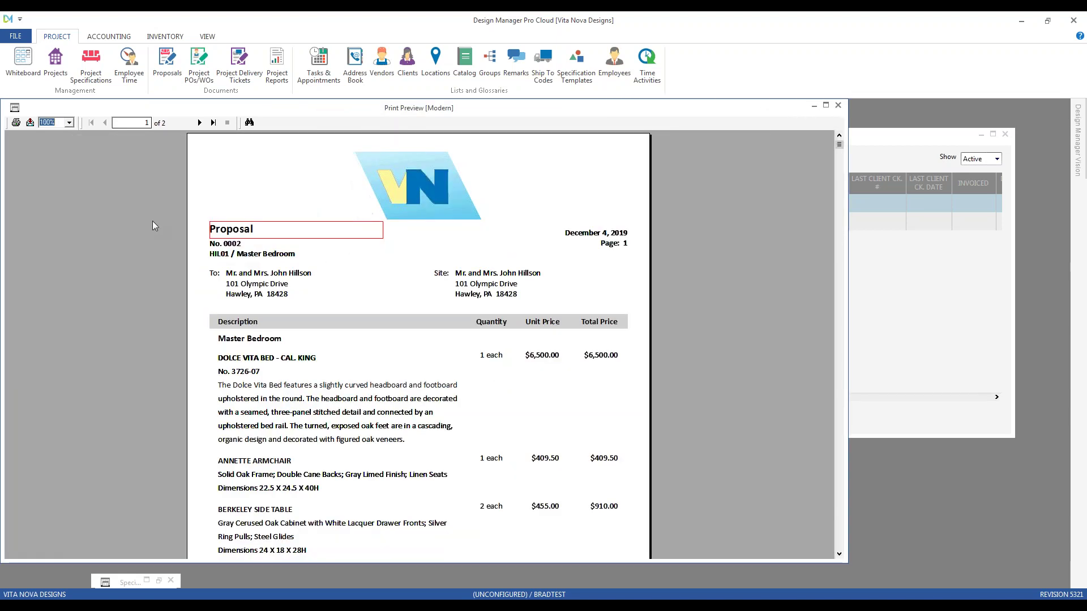
scroll(152, 221, "up", 1)
scroll(354, 332, "down", 1)
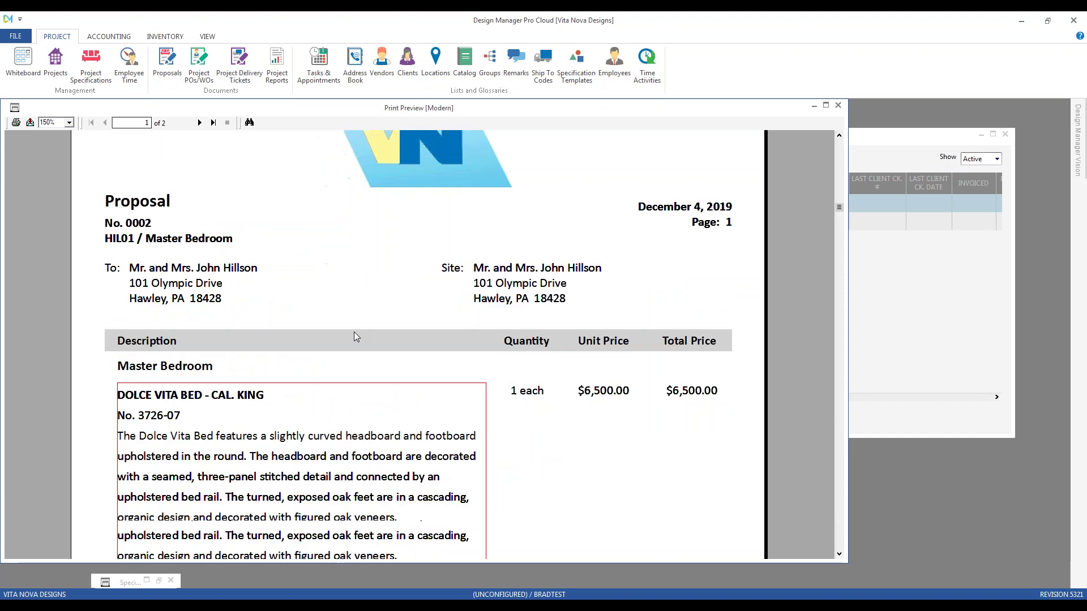
scroll(354, 334, "down", 2)
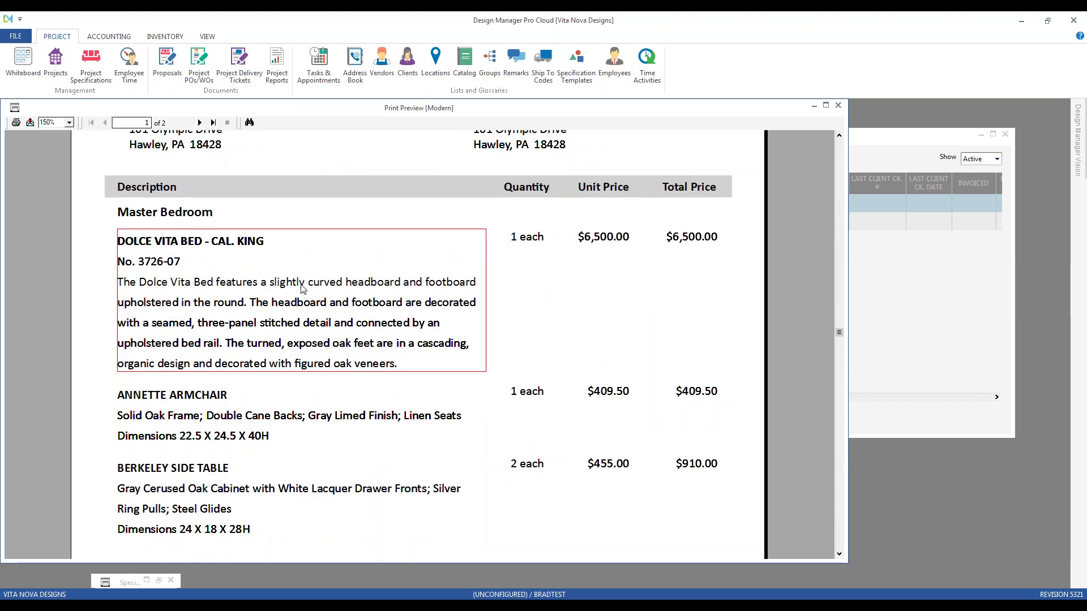
left_click(262, 408)
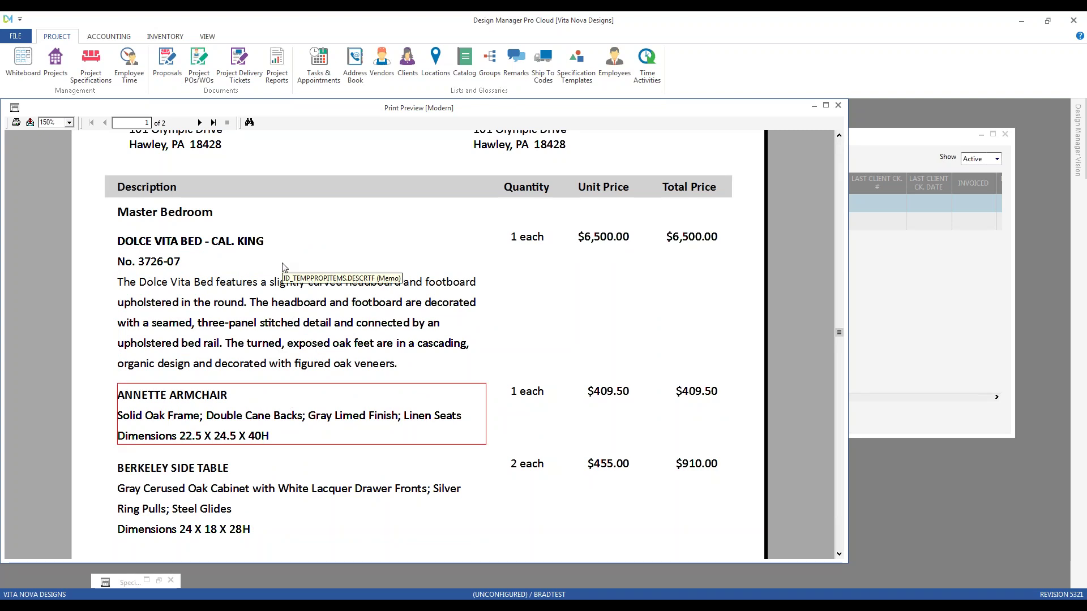
left_click(838, 105)
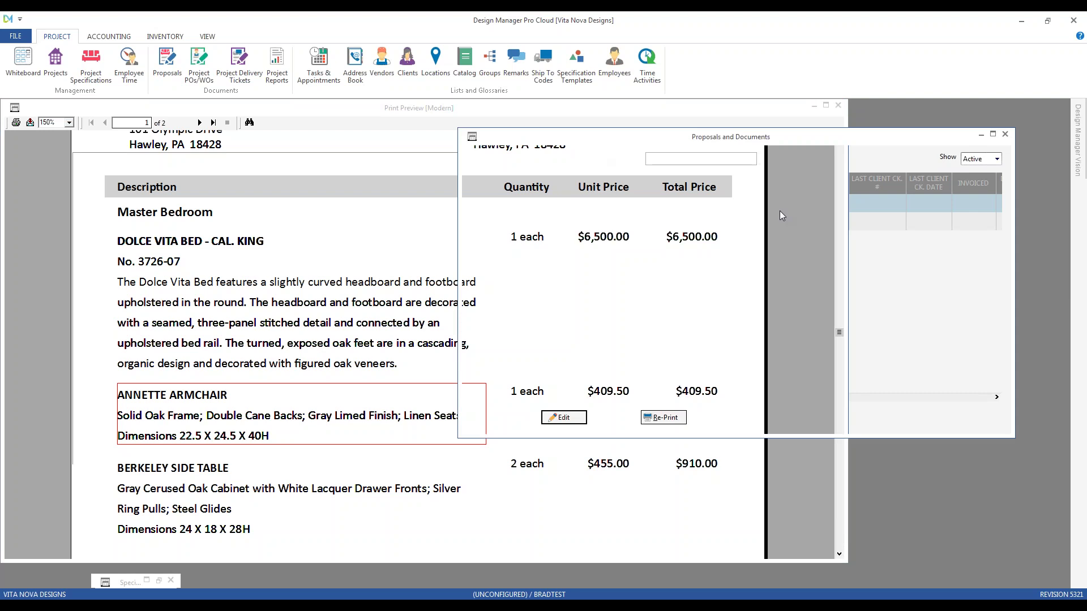
left_click(981, 136)
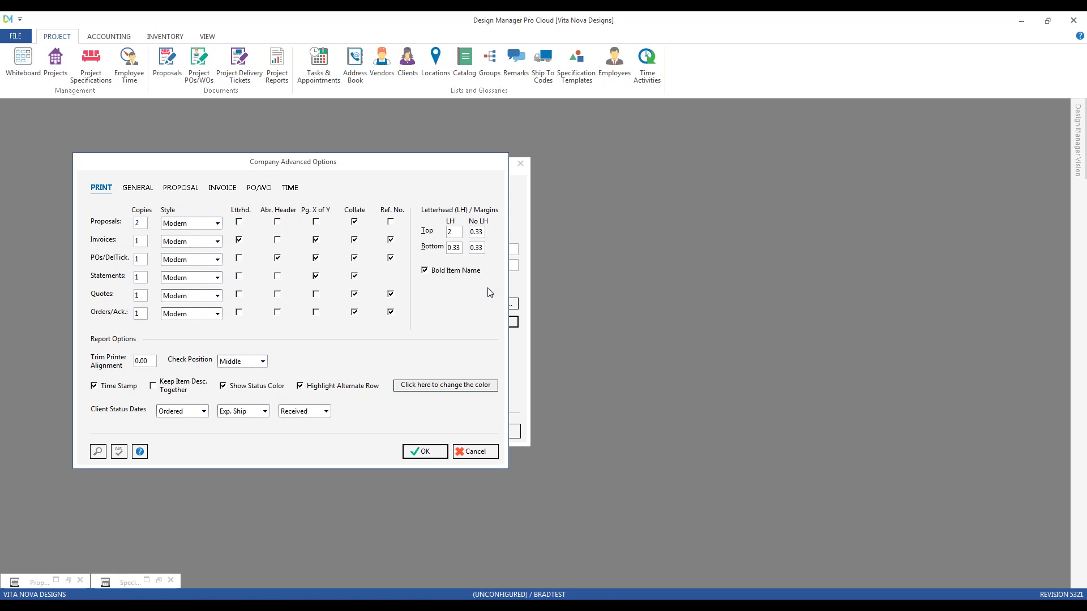
- Review the available proposal print styles, including the spec sheet and bid specification styles, without changing the selection
left_click(217, 224)
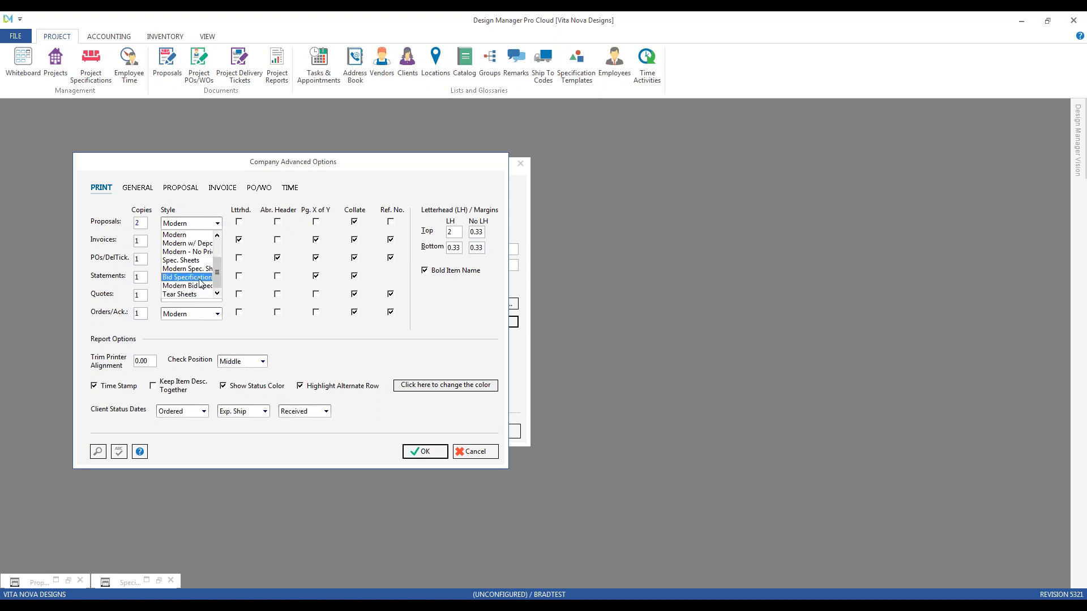
left_click(223, 159)
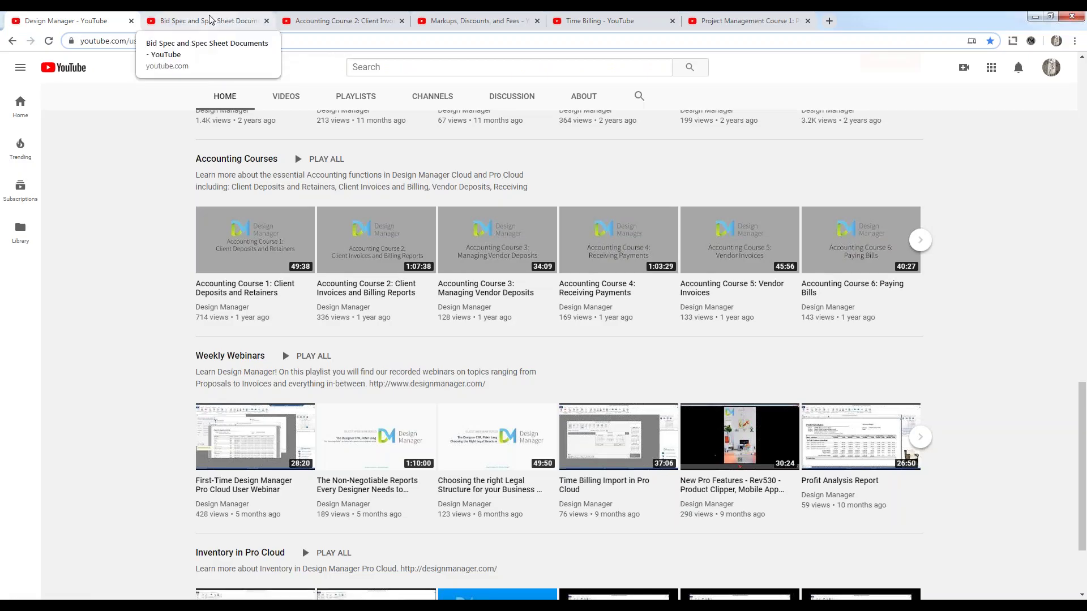
- In the browser, show the YouTube video "Bid Spec and Spec Sheet Documents" and highlight its title
left_click(207, 21)
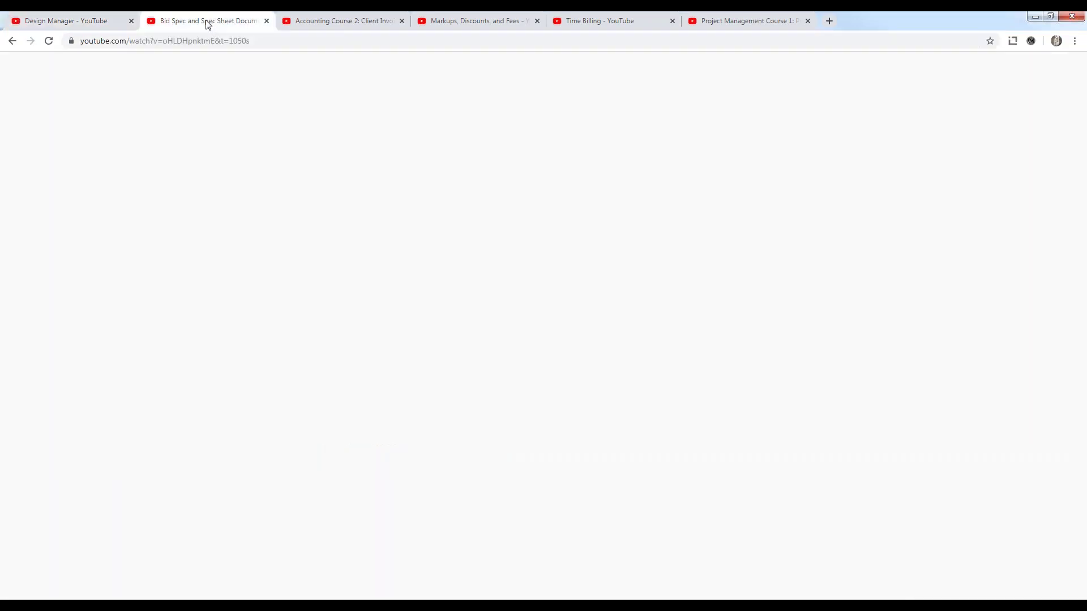
left_click_drag(57, 522, 240, 535)
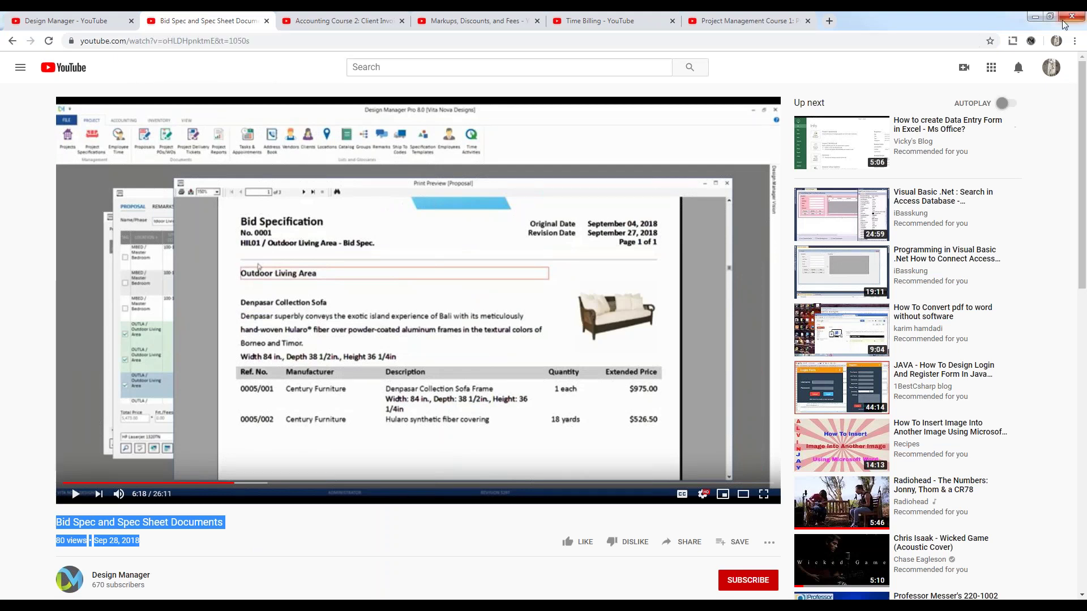
- Return to Design Manager Pro Cloud and review the proposal print styles from Residential to Spec. Sheets without changing the selection
left_click(1035, 16)
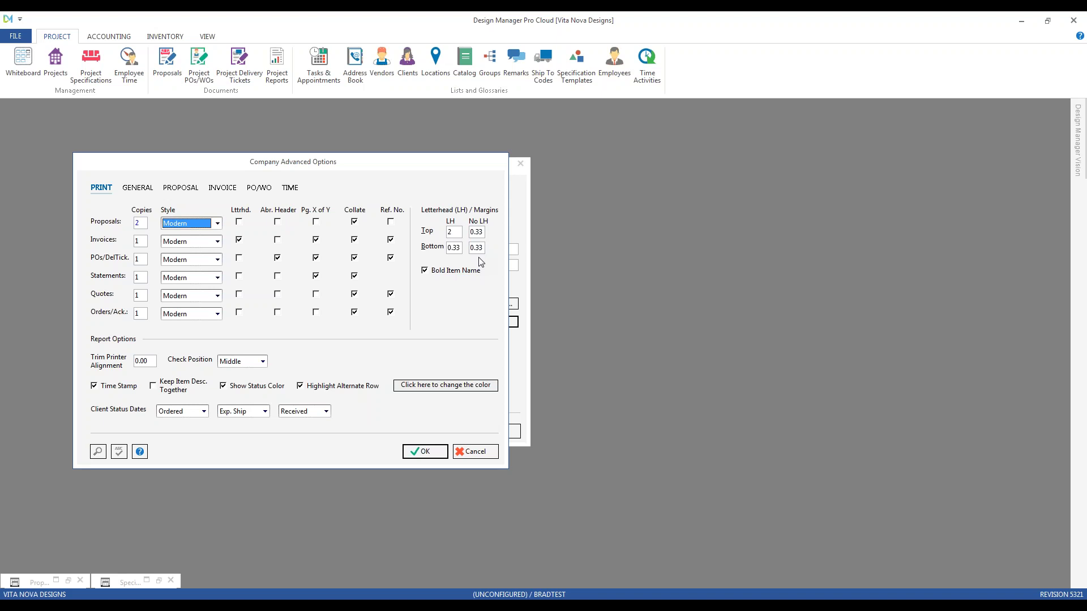
left_click(217, 223)
left_click(217, 236)
left_click(217, 235)
left_click(217, 235)
left_click(217, 236)
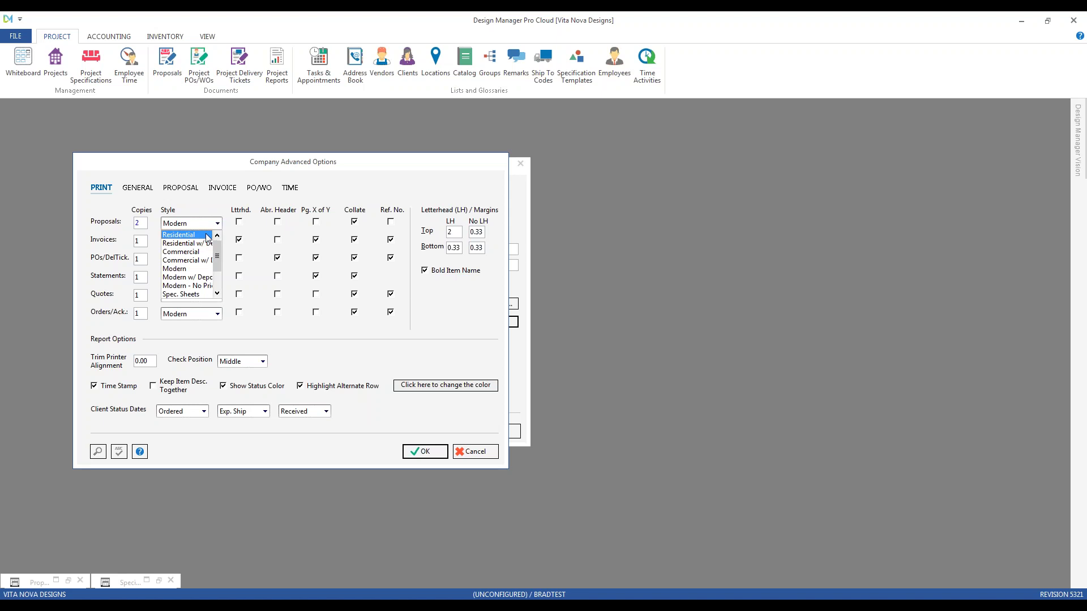
left_click(372, 182)
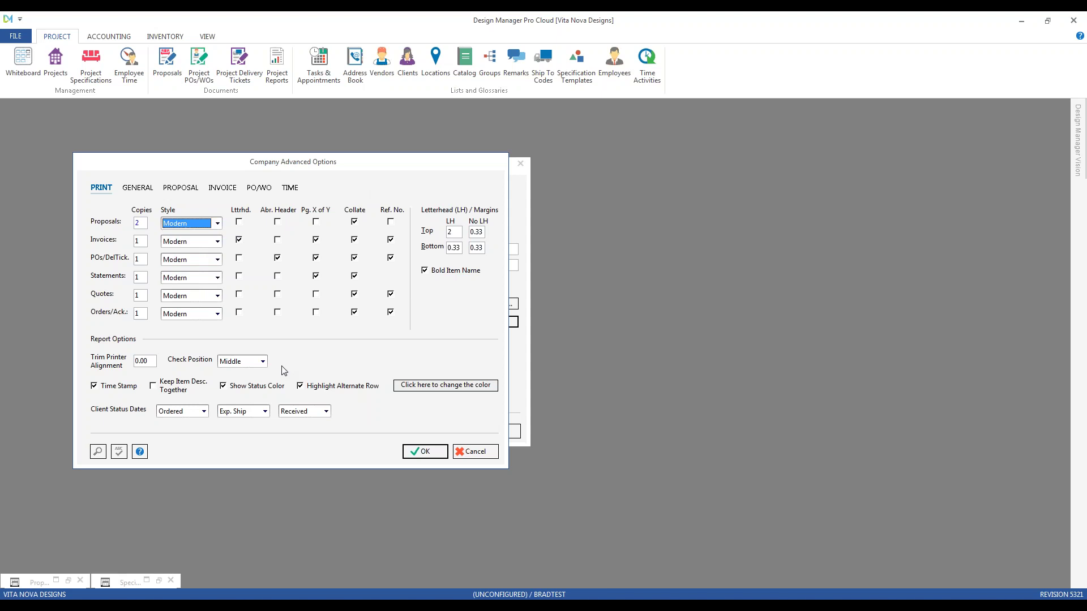
- Restore the proposals list and switch it to project CAR01
left_click(68, 581)
left_click(610, 158)
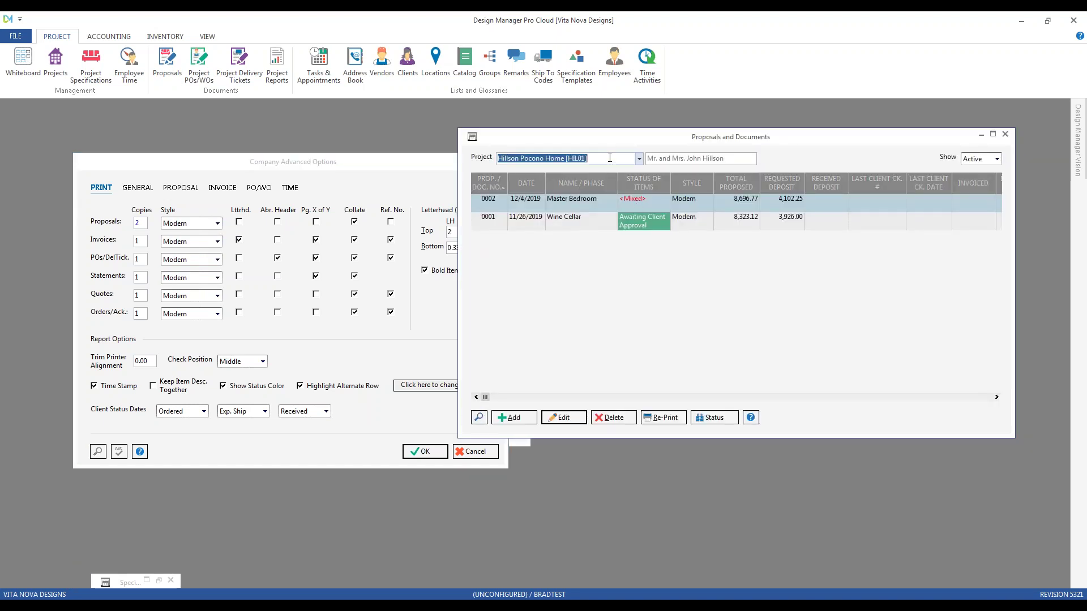
type("car")
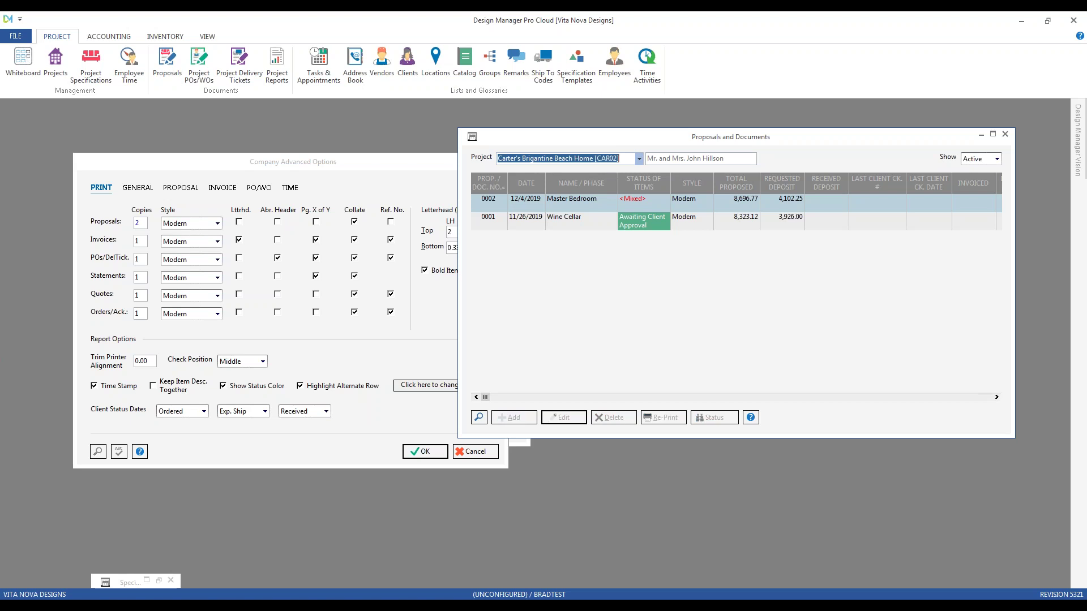
key("Down")
key("Return")
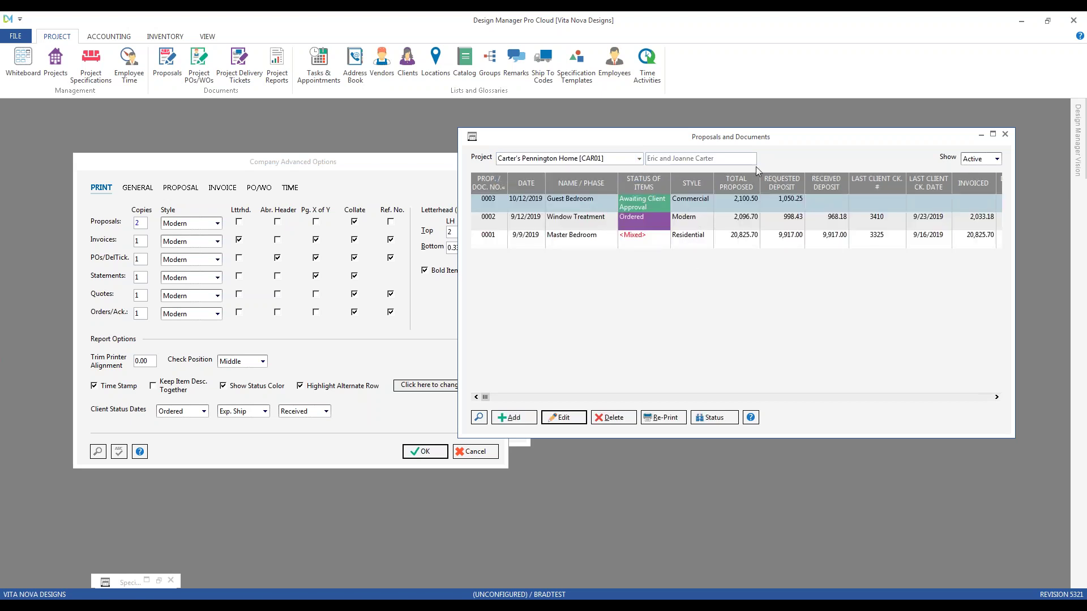
- Preview a re-print of Master Bedroom proposal 0001 in the Residential style, reviewing the available styles beforehand
left_click(725, 243)
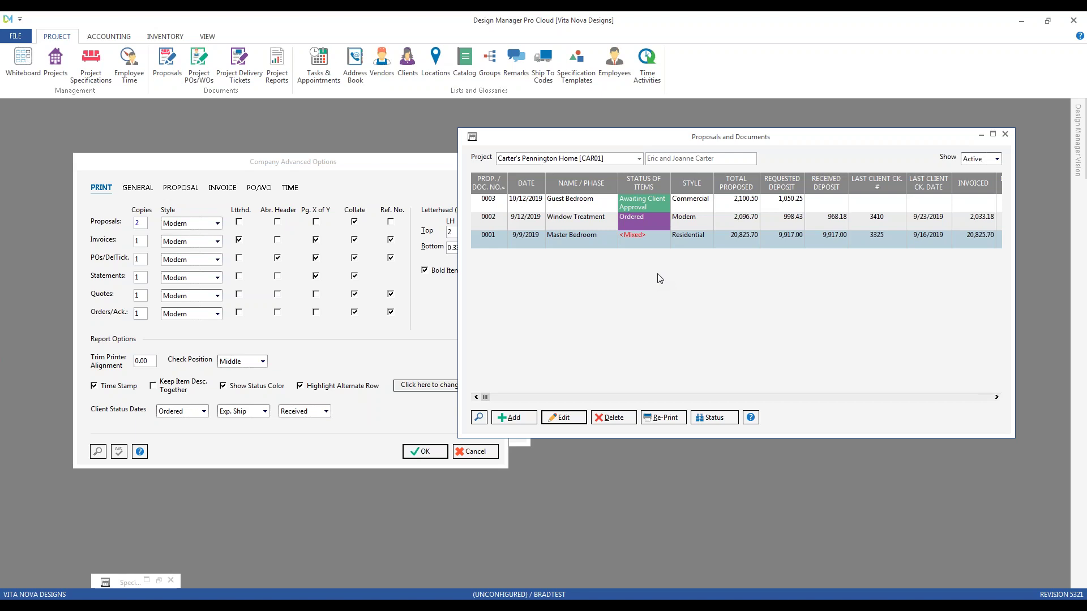
left_click(664, 417)
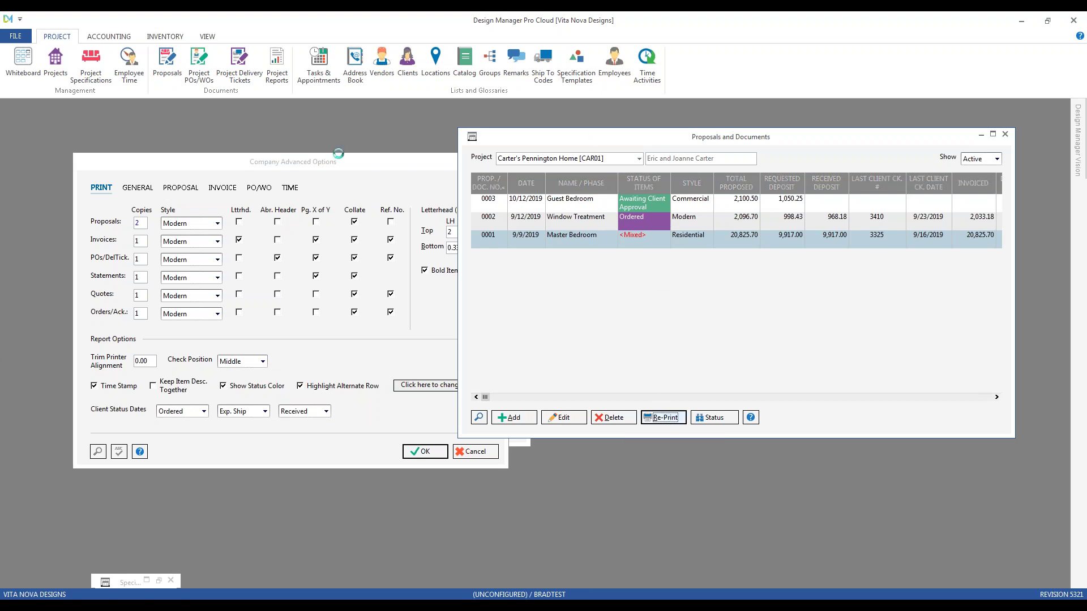
left_click_drag(261, 199, 638, 138)
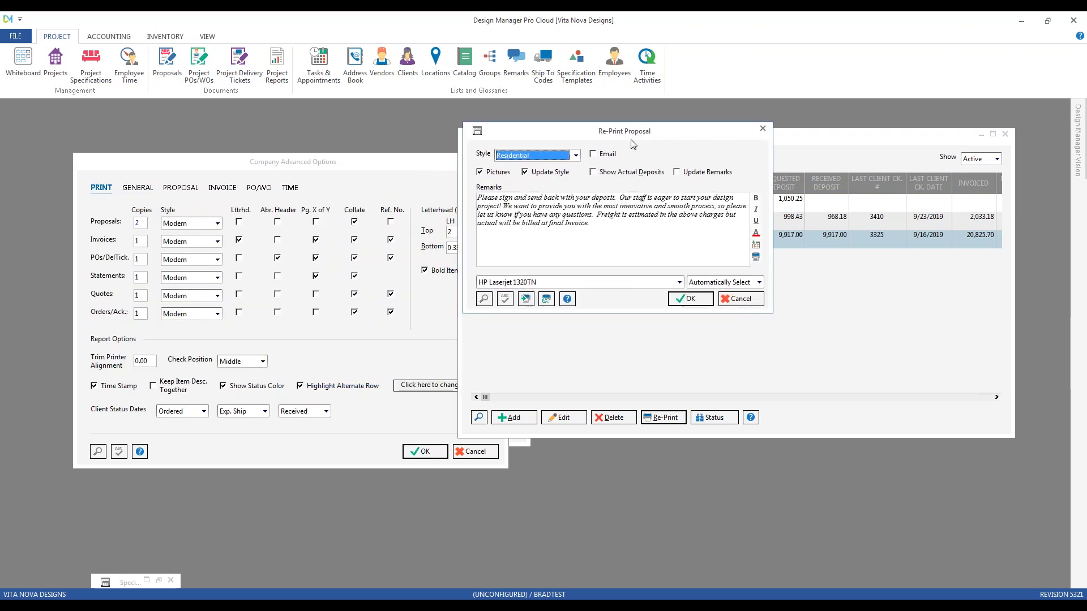
left_click(576, 155)
left_click(576, 191)
left_click(574, 222)
scroll(575, 222, "up", 2)
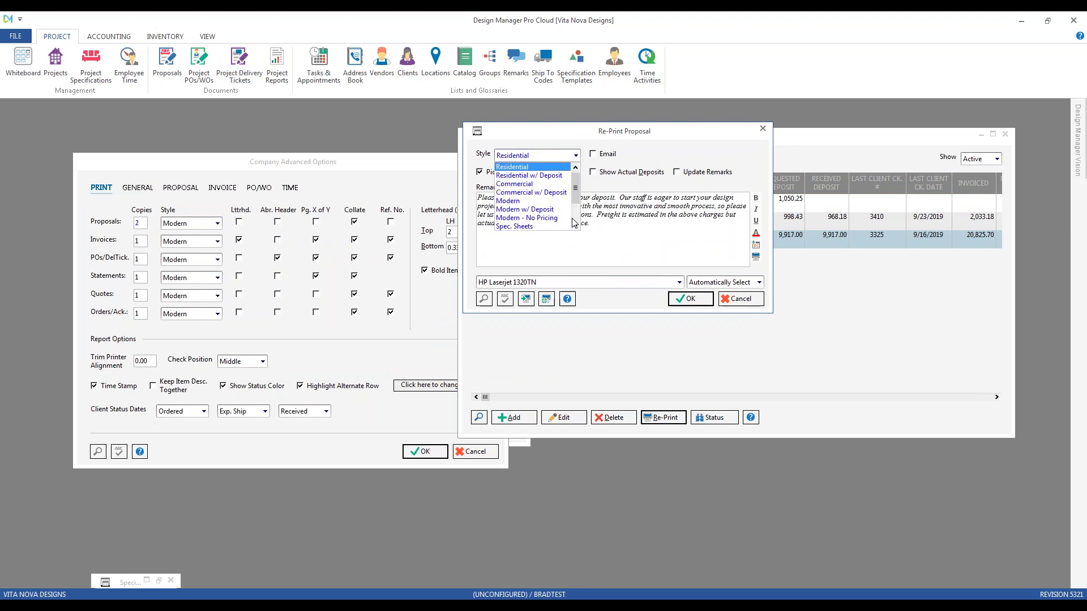
left_click(545, 143)
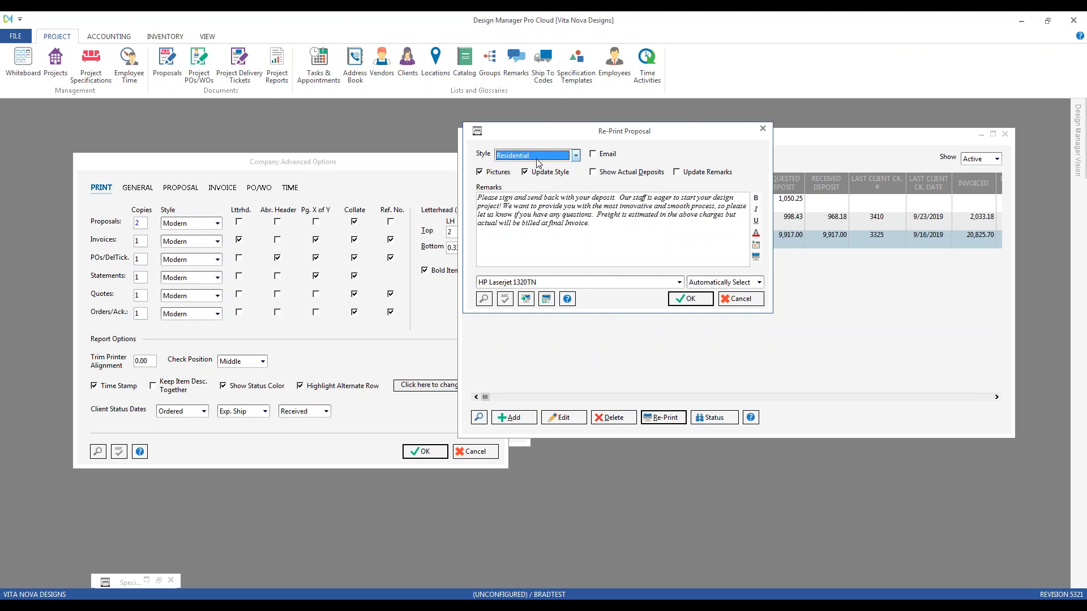
left_click(690, 299)
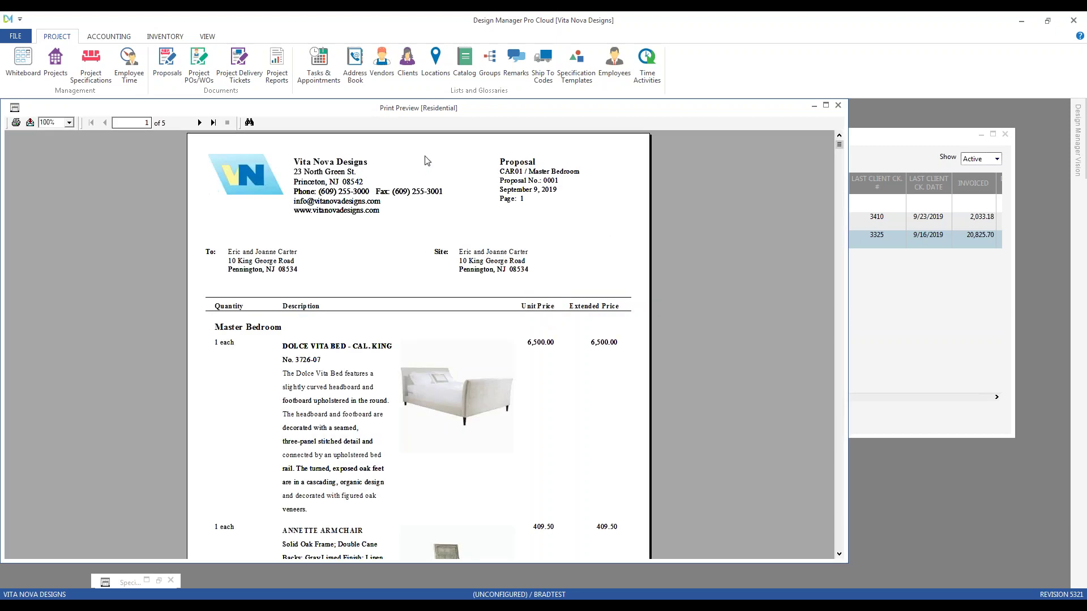
- Examine the logo, company address block and item layout of the Residential proposal through page 4, and close the preview
left_click(244, 190)
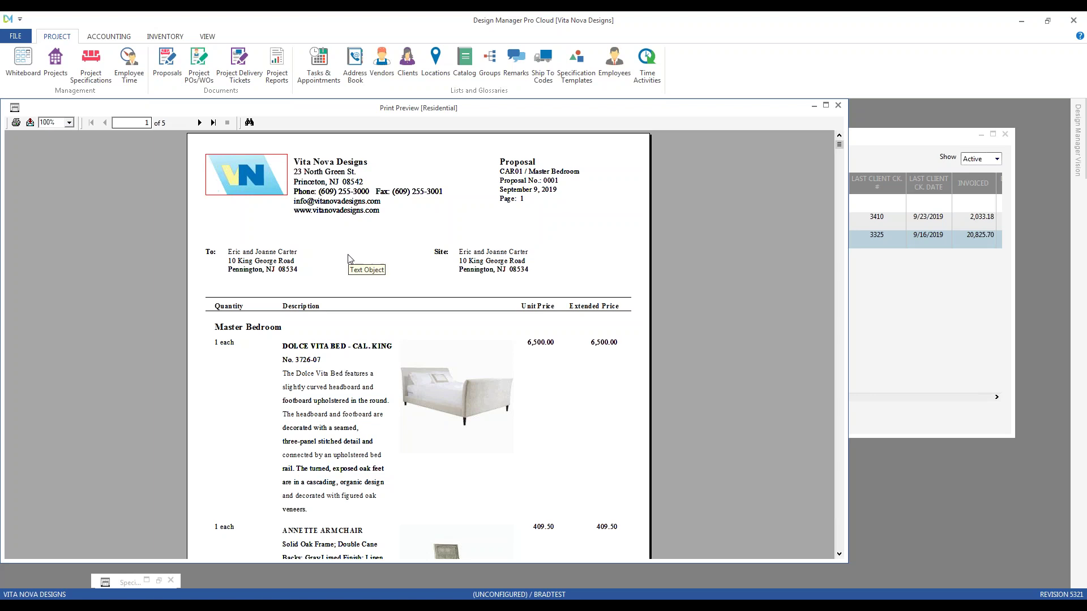
left_click(338, 189)
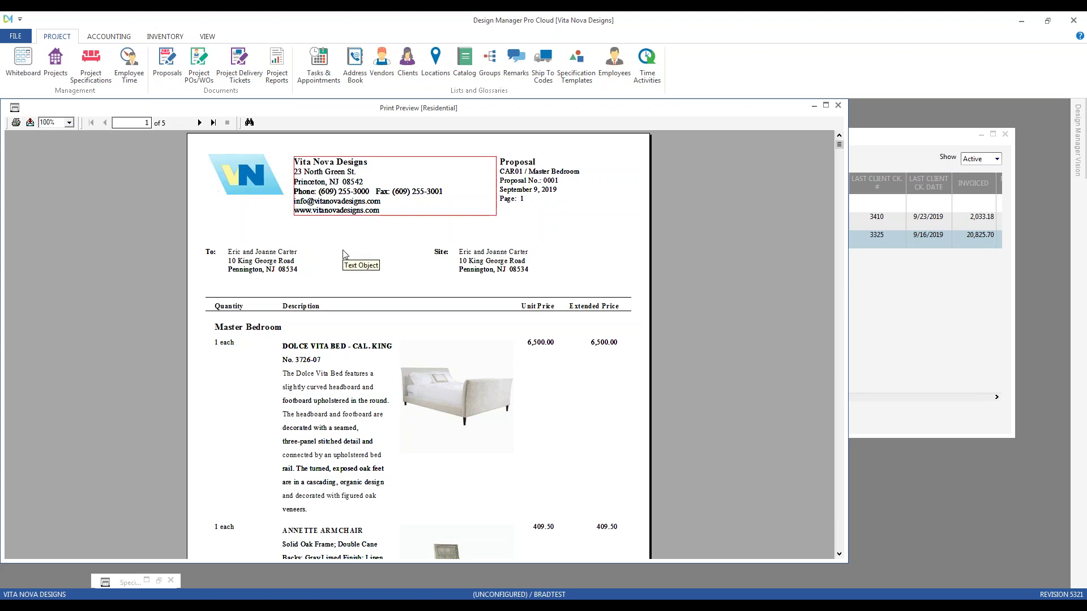
scroll(368, 391, "down", 1)
scroll(367, 391, "down", 3)
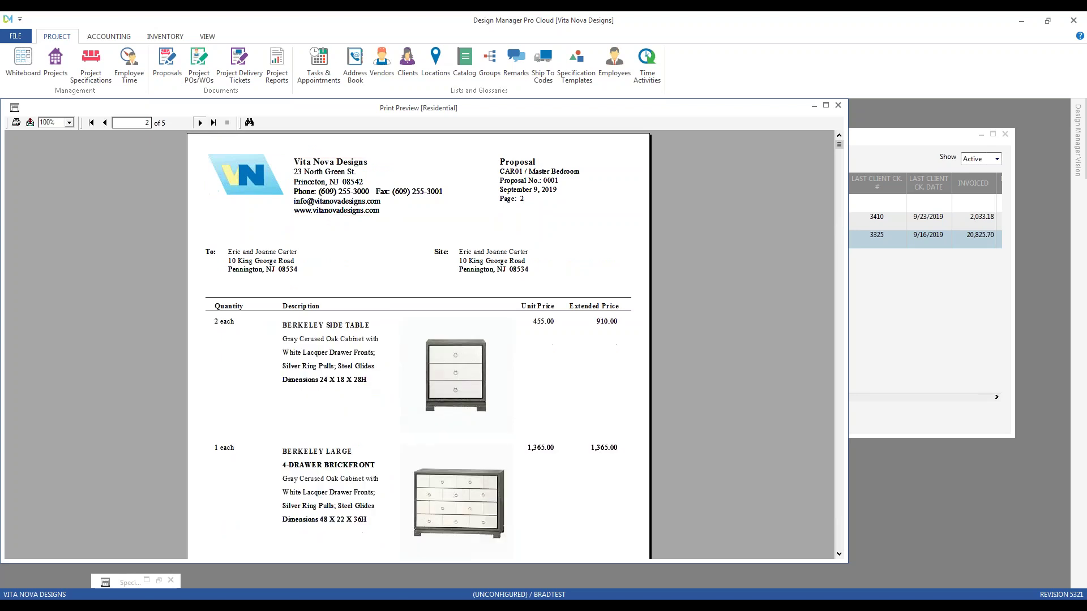
left_click(199, 123)
left_click(200, 122)
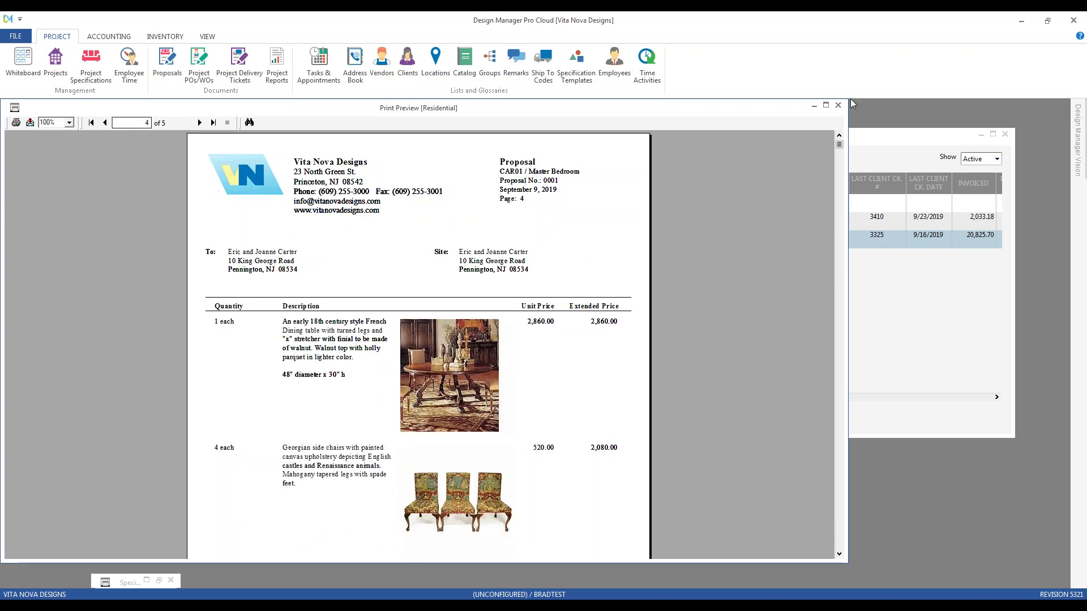
left_click(838, 106)
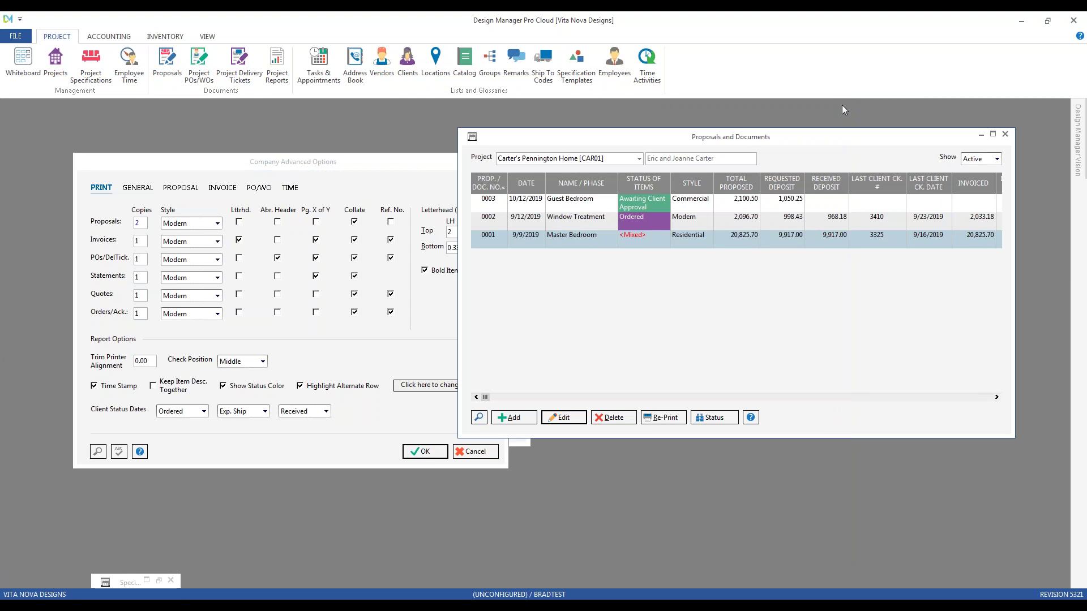
- Look up the Commercial style among the company's proposal print styles without changing the selection
left_click(252, 162)
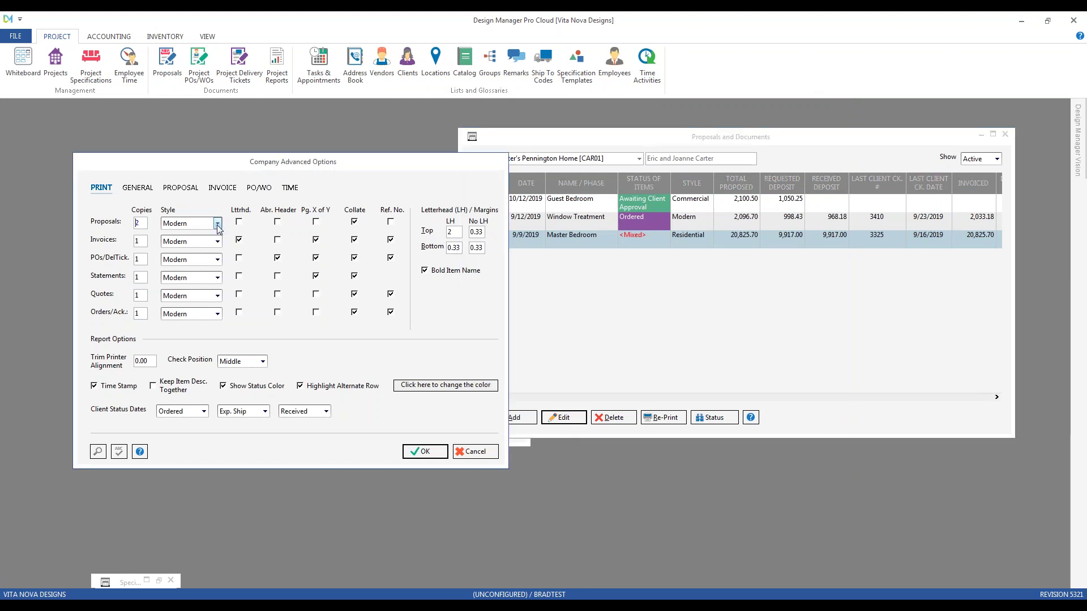
left_click(217, 225)
scroll(190, 251, "up", 2)
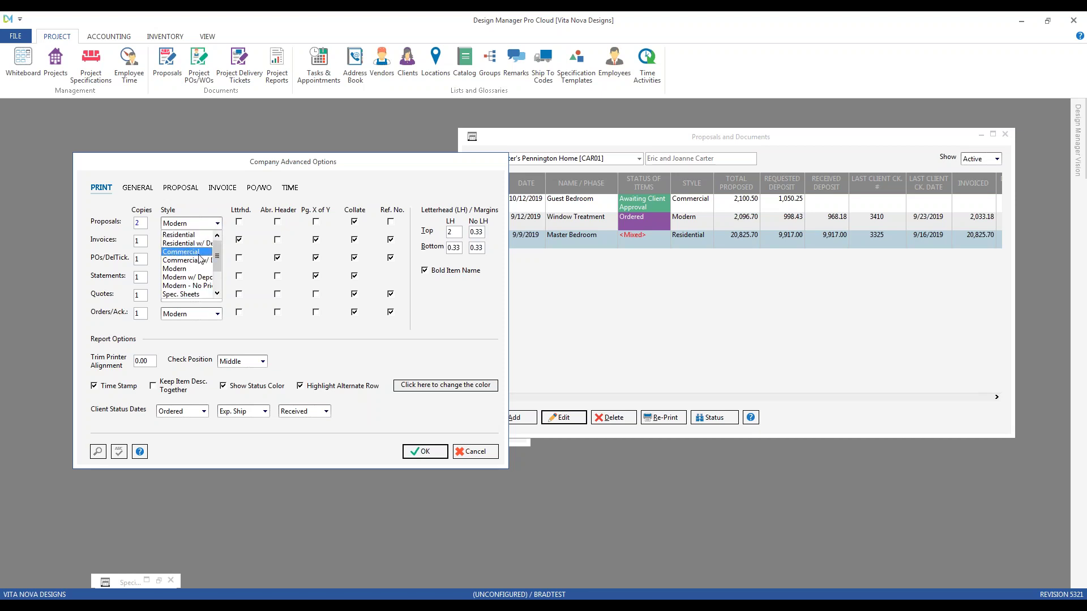
left_click(373, 177)
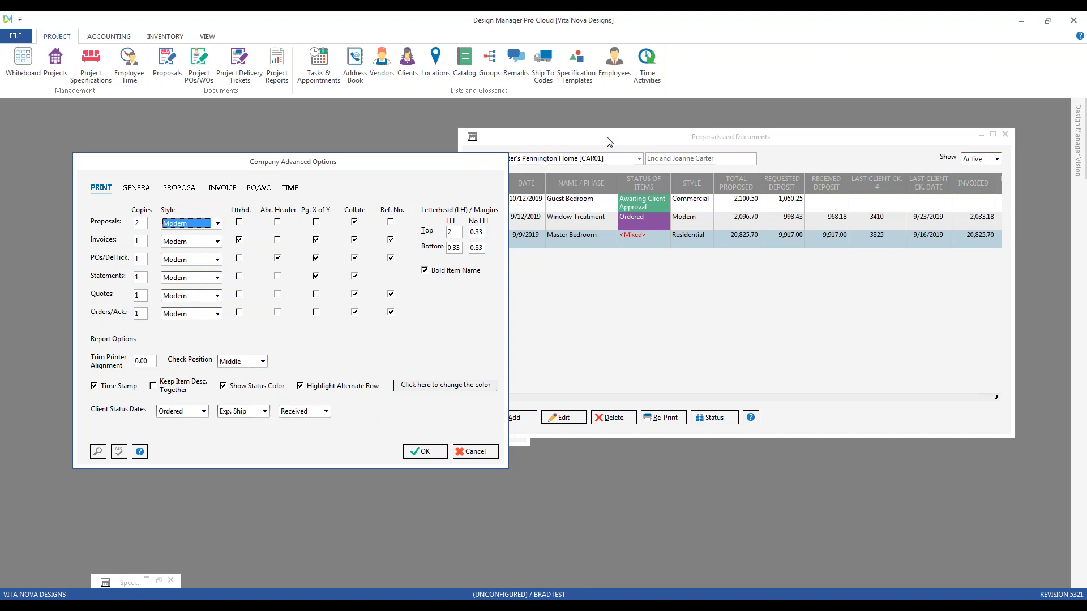
- Preview a re-print of Guest Bedroom proposal 0003 in the Commercial style
left_click(608, 139)
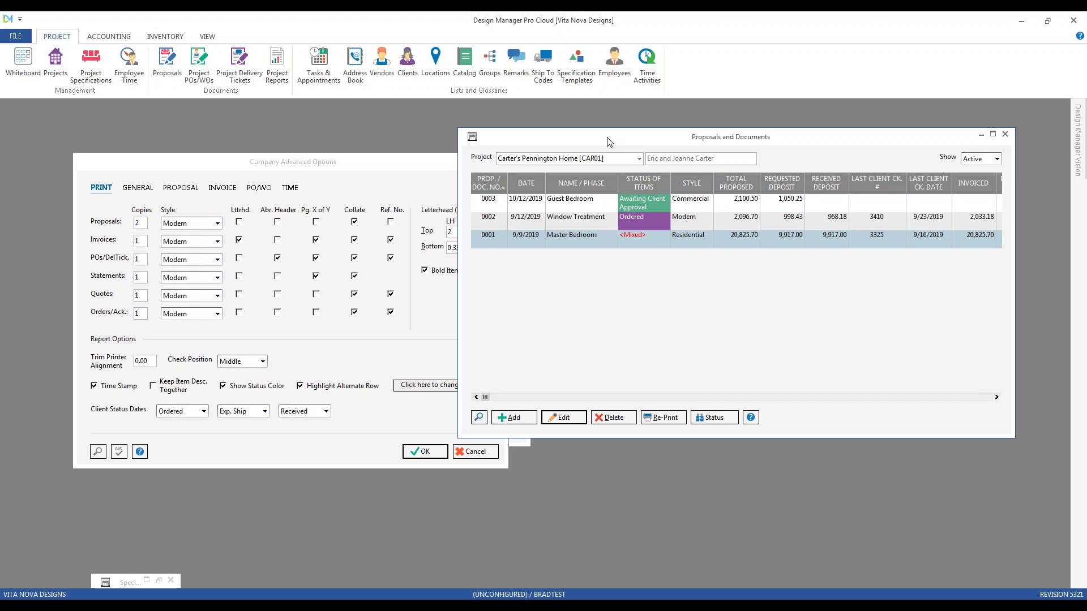
left_click(740, 205)
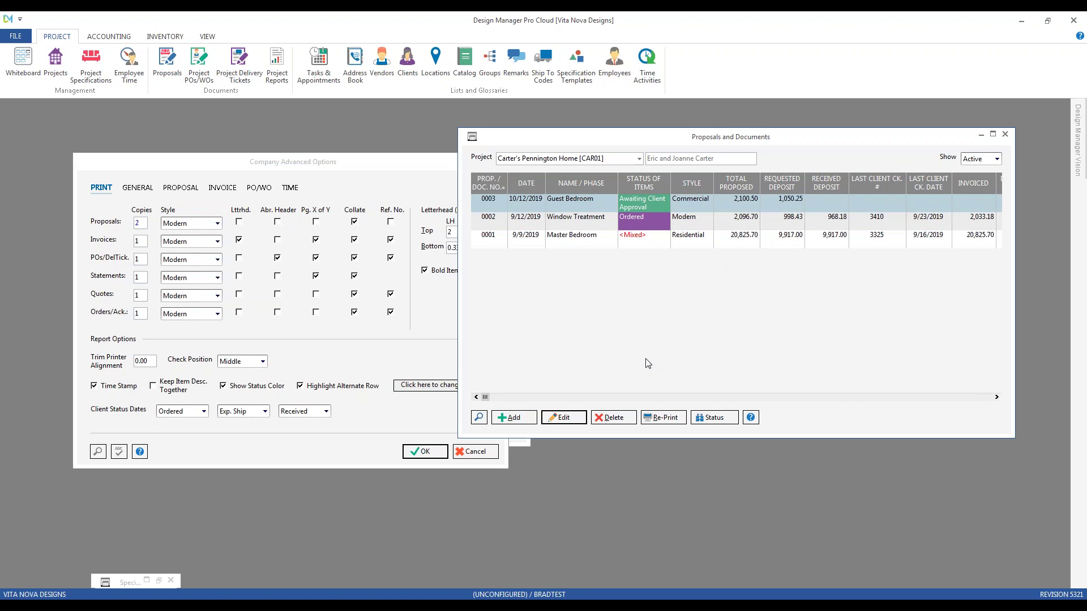
left_click(659, 420)
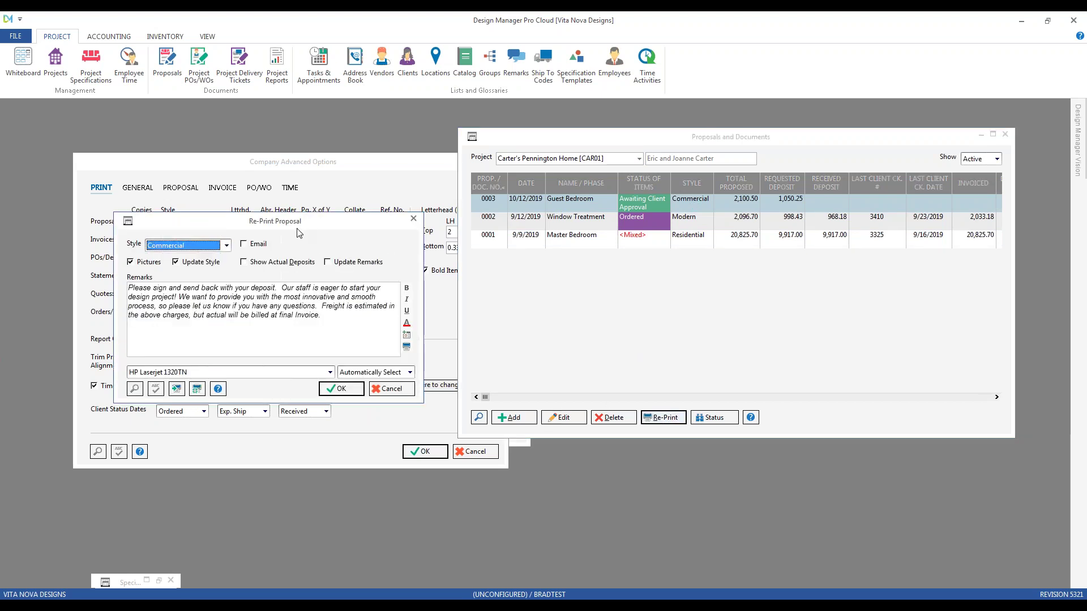
left_click_drag(306, 85, 638, 146)
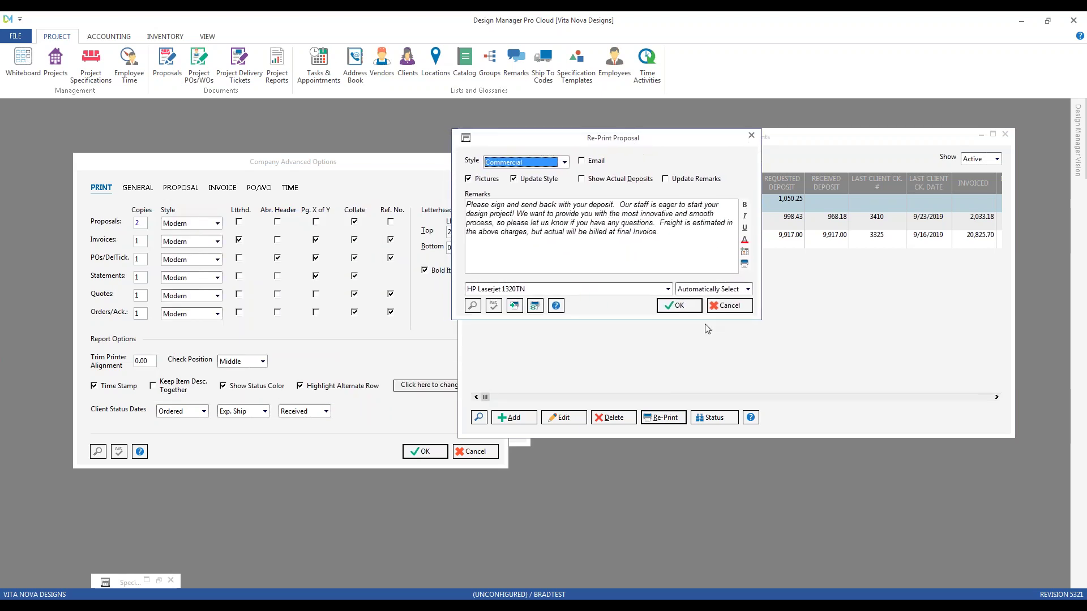
left_click(683, 310)
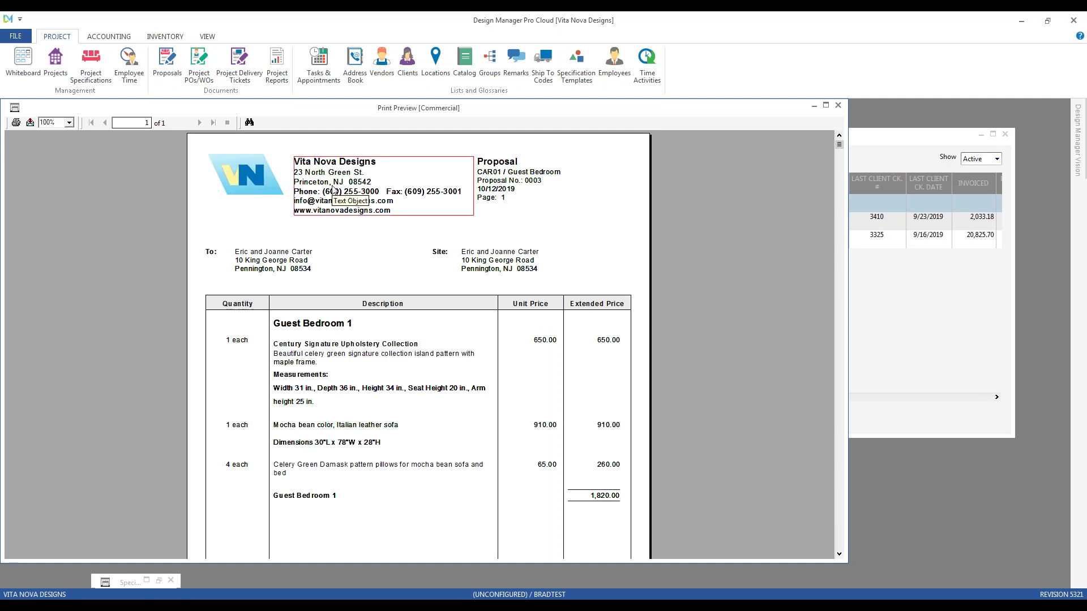
- Examine the Commercial proposal's column layout, totals box and signature lines, and close the preview
scroll(300, 306, "down", 5)
scroll(300, 306, "up", 5)
scroll(300, 306, "down", 5)
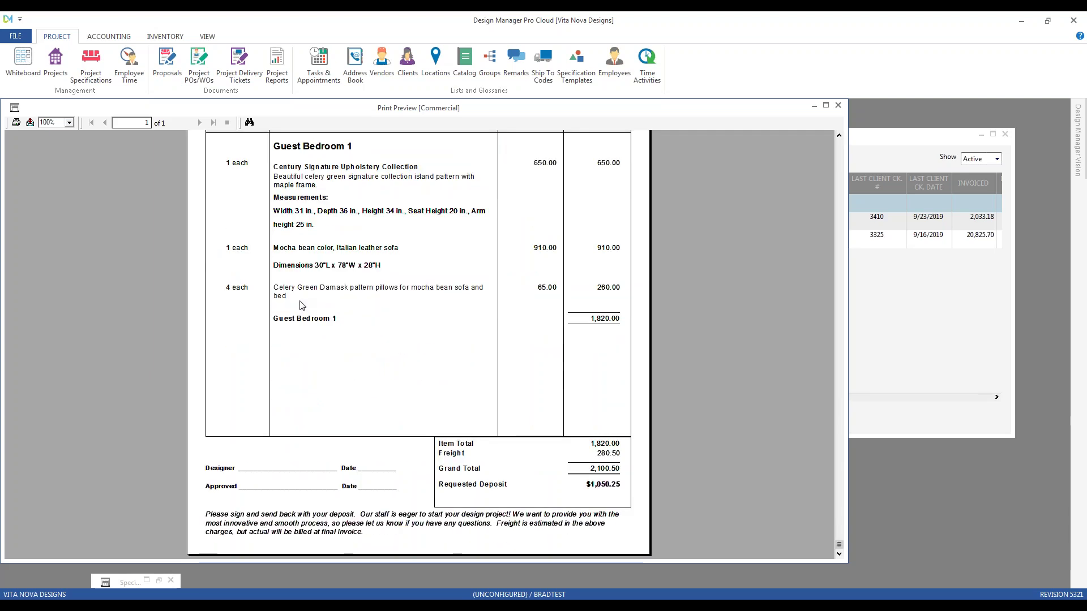
left_click(838, 106)
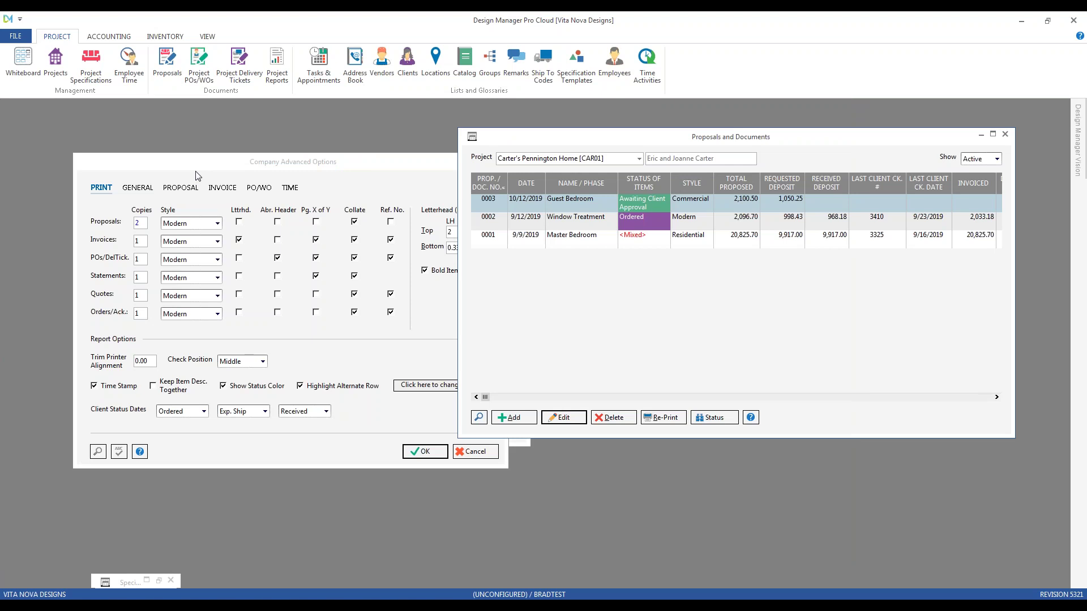
- Preview a re-print of Window Treatment proposal 0002 in the Modern style
left_click(637, 144)
left_click(716, 224)
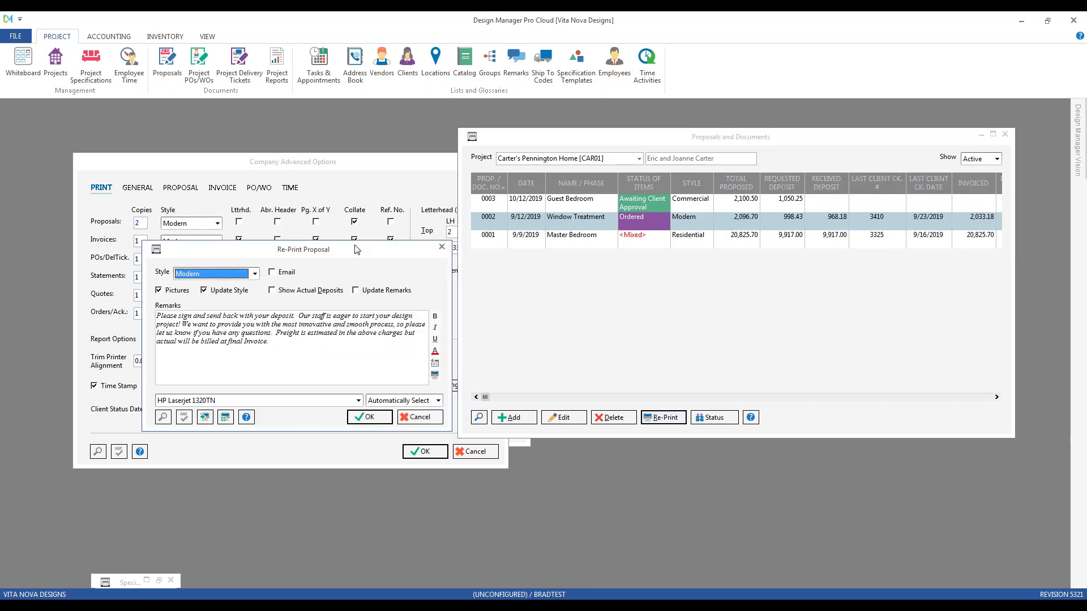
left_click_drag(356, 242, 728, 170)
left_click(741, 337)
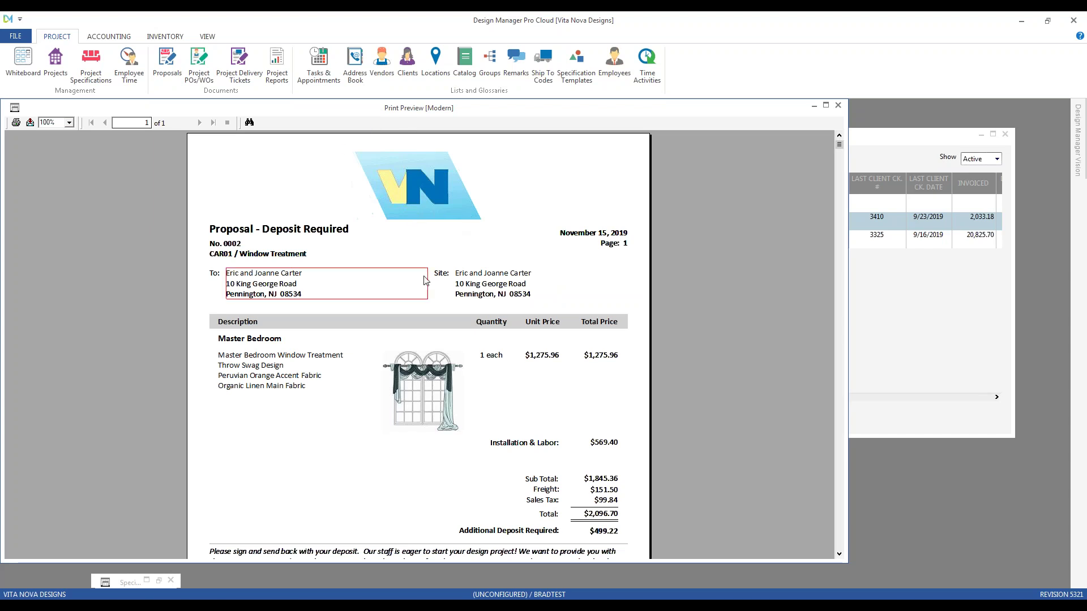
- Examine the Modern proposal's centered logo and company address footer, and close the preview
scroll(425, 277, "down", 3)
left_click(444, 526)
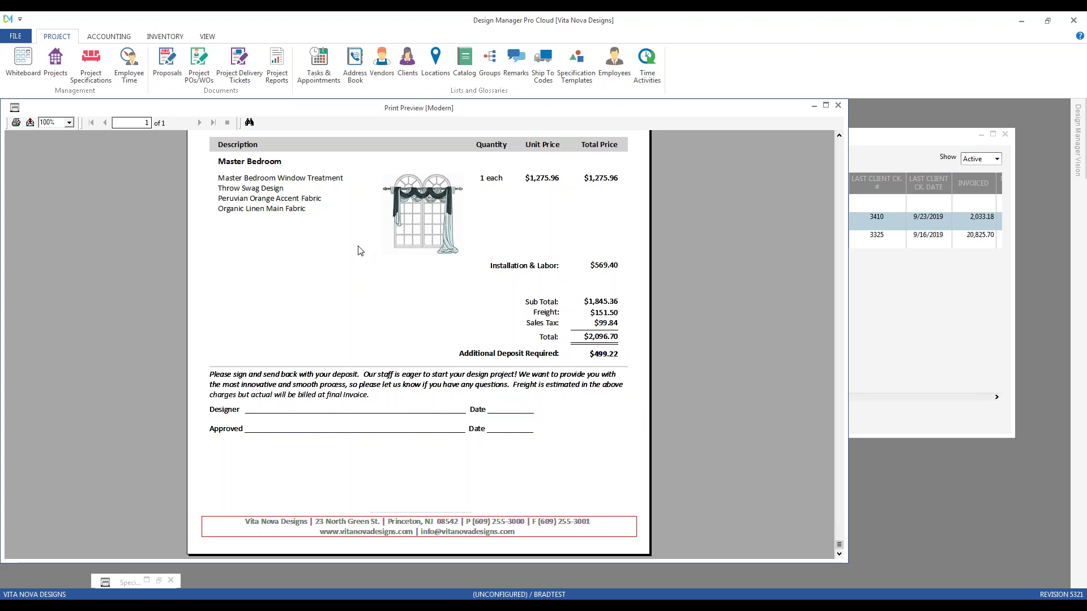
scroll(317, 285, "up", 3)
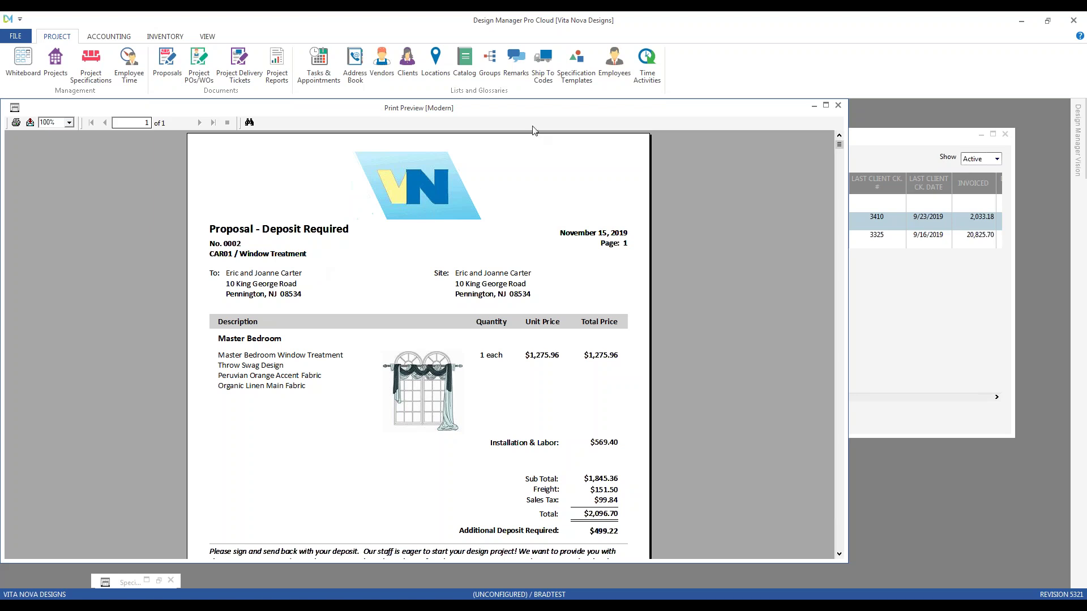
left_click(838, 105)
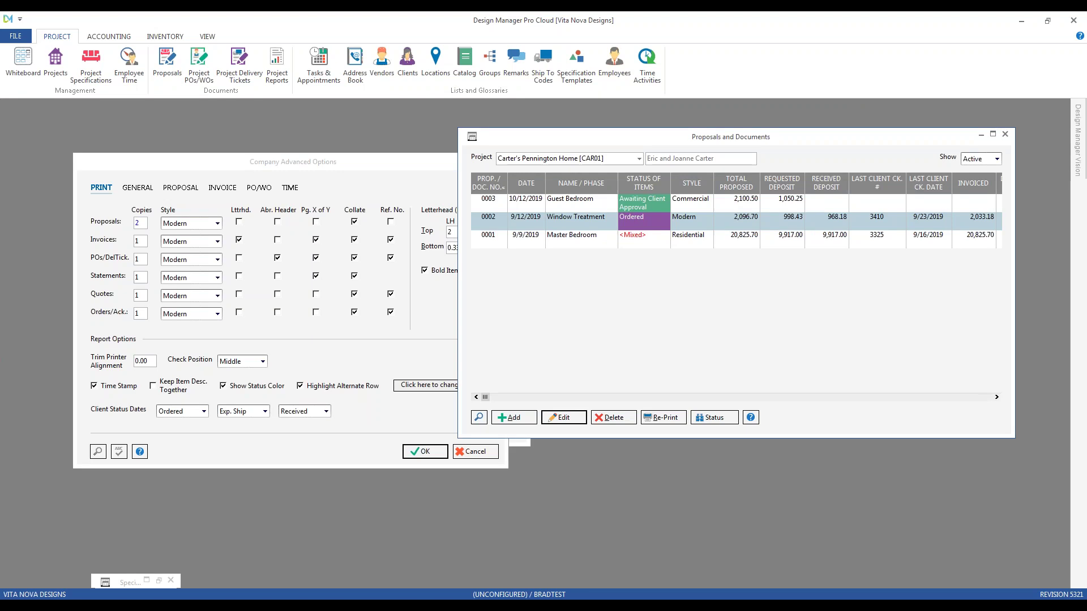
- Minimize the proposals list, open the Purchase and Work Orders window, and place it so the company print options stay visible
left_click(981, 135)
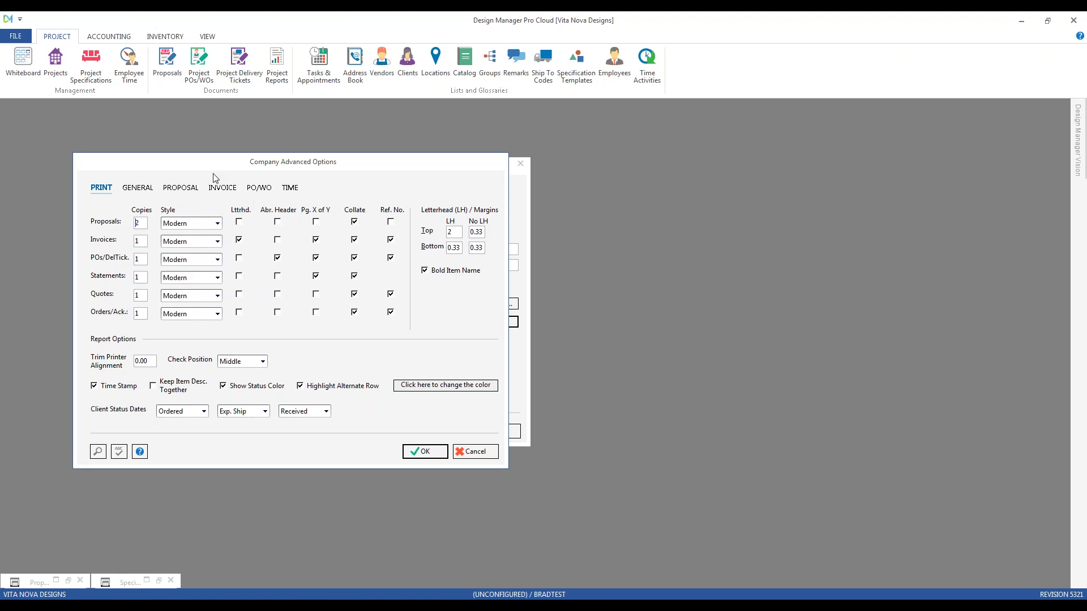
left_click(207, 62)
left_click_drag(229, 110, 459, 139)
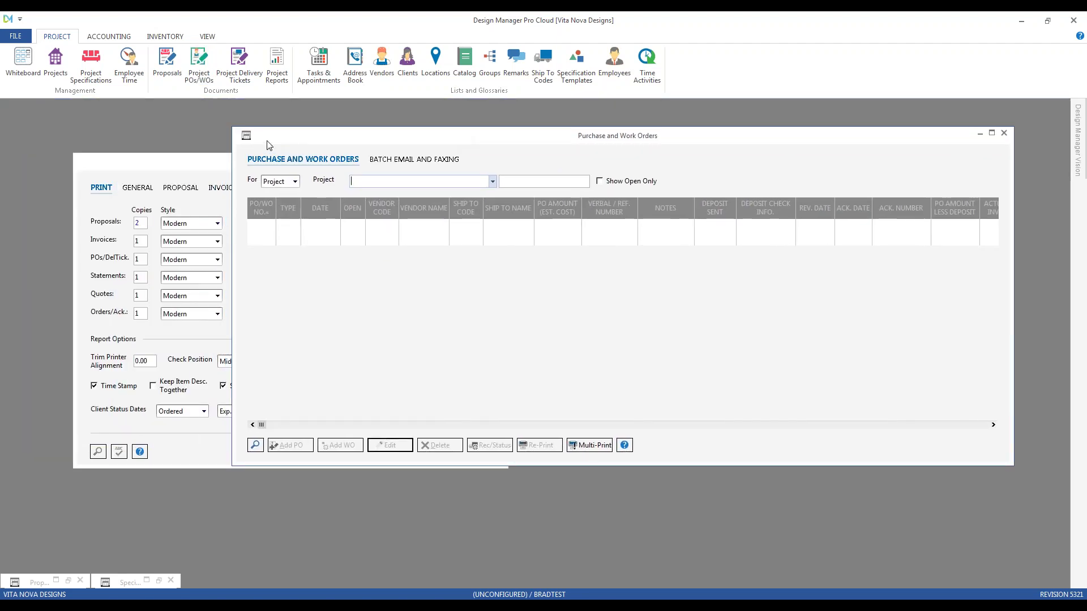
left_click_drag(260, 132, 457, 148)
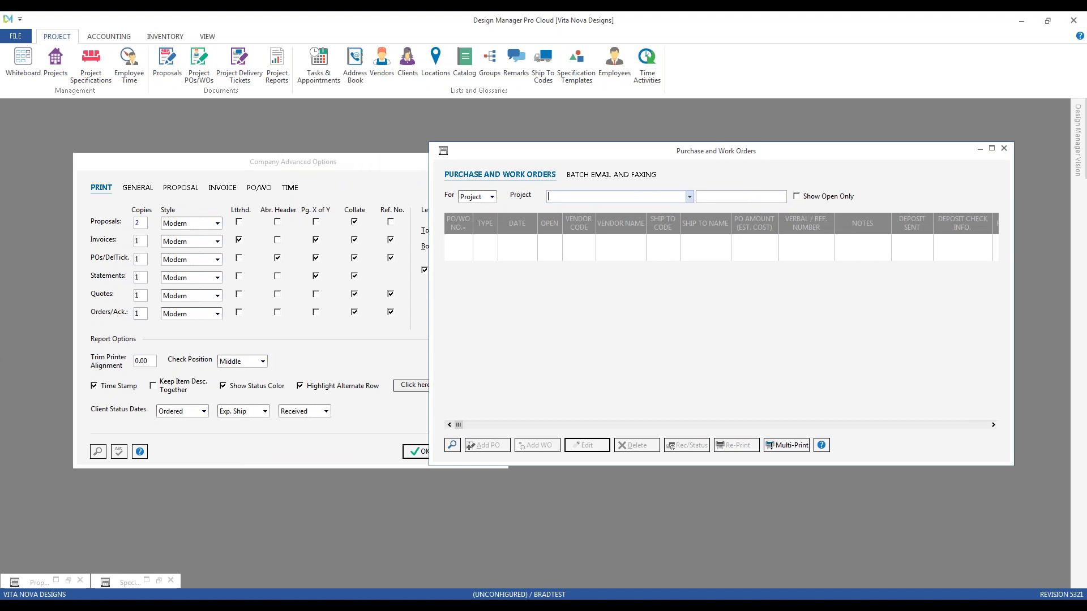
- Load project CAR01 in Purchase and Work Orders and preview a re-print of the Phillip Jeffries Ltd. purchase order
left_click(452, 445)
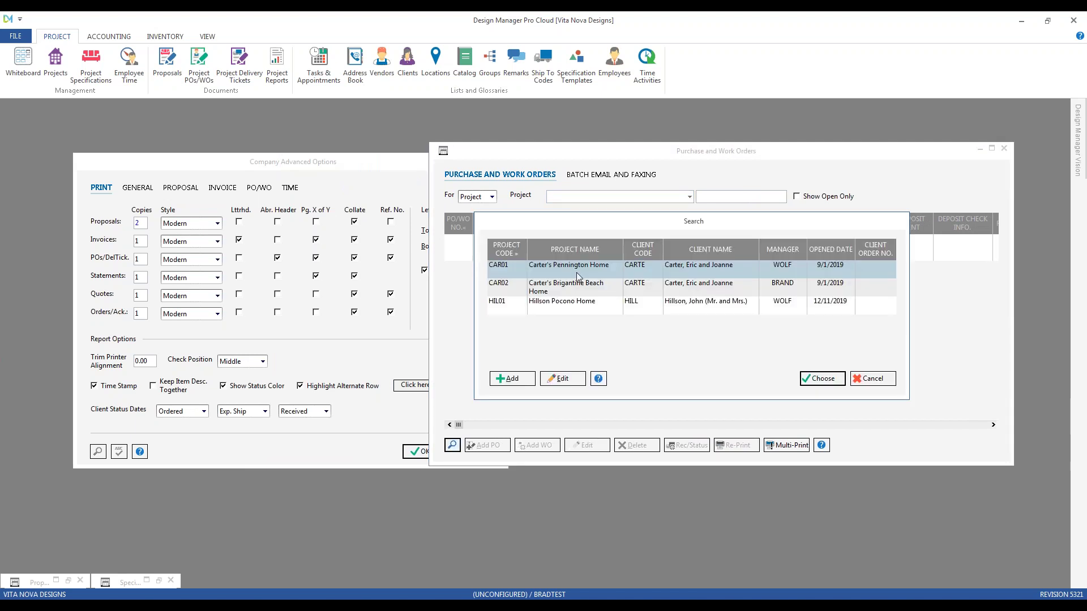
double_click(577, 270)
left_click(544, 280)
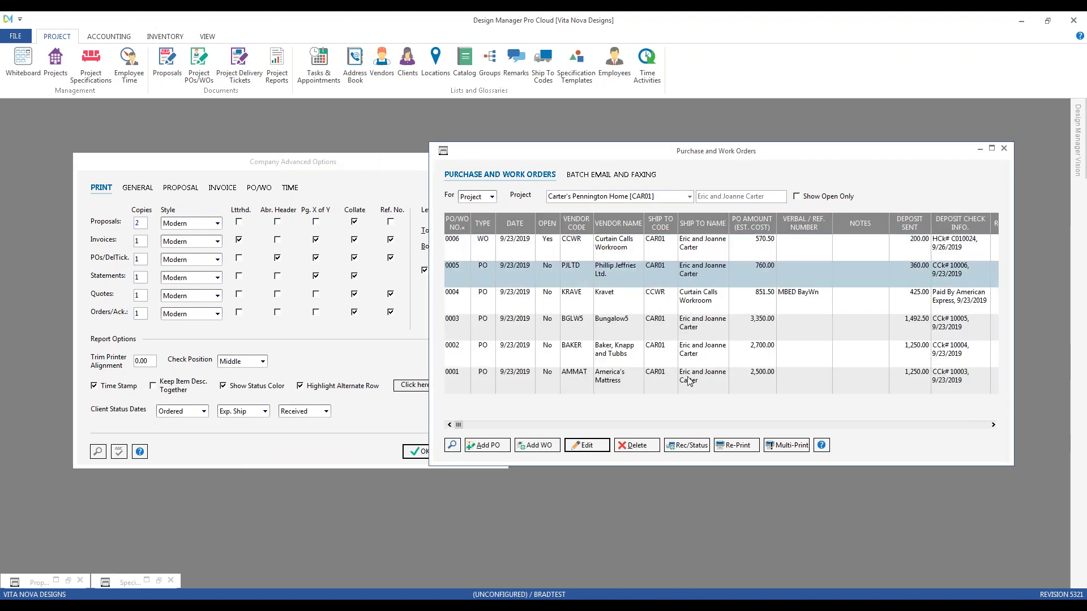
left_click(736, 445)
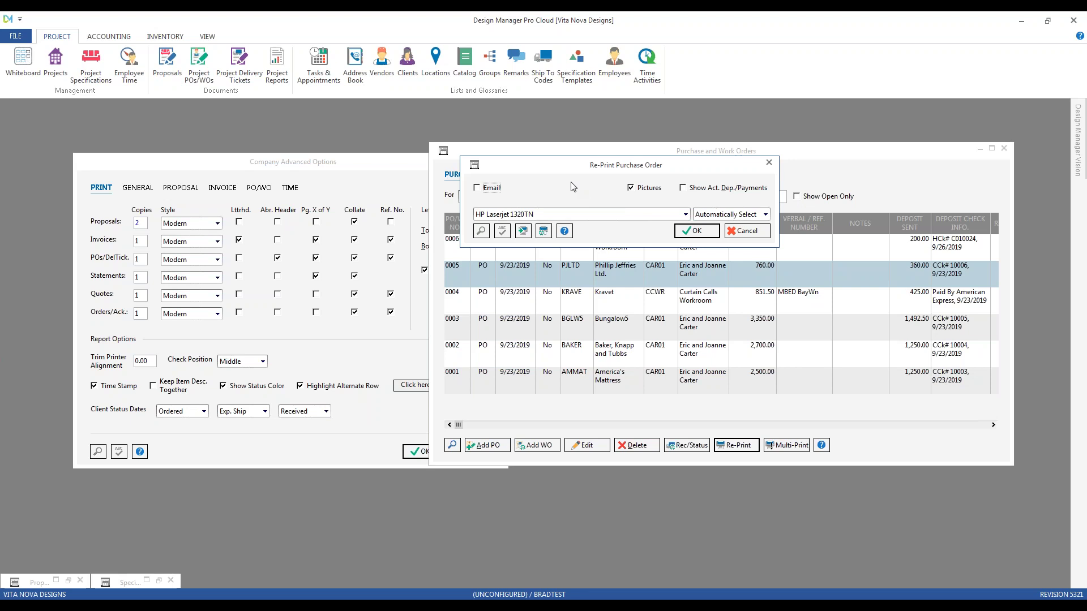
left_click(697, 231)
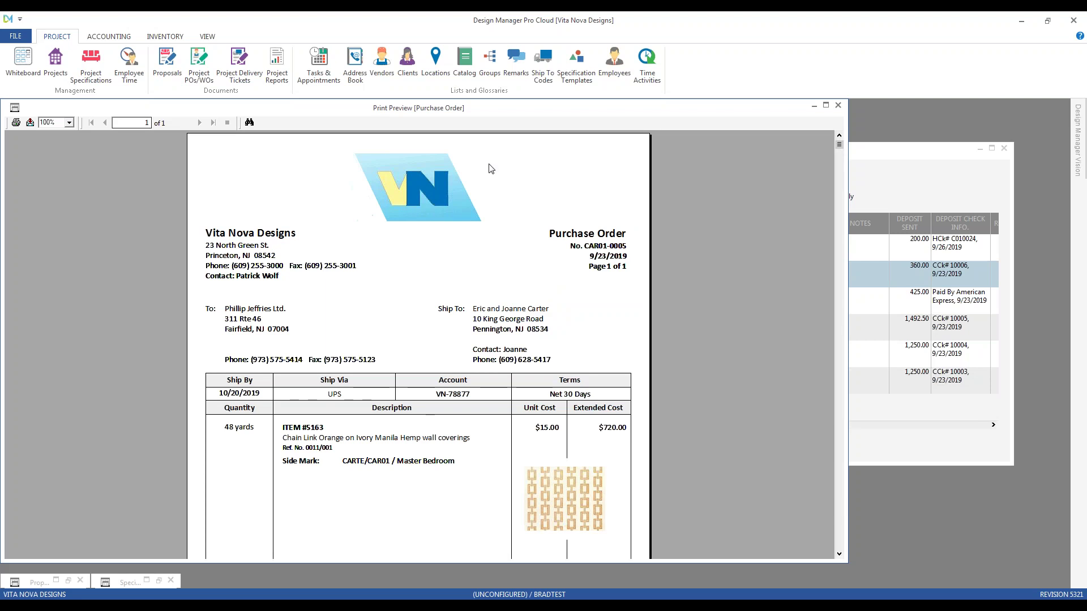
- Examine the Modern purchase order's logo, company address block and page layout, and close the preview
left_click(417, 182)
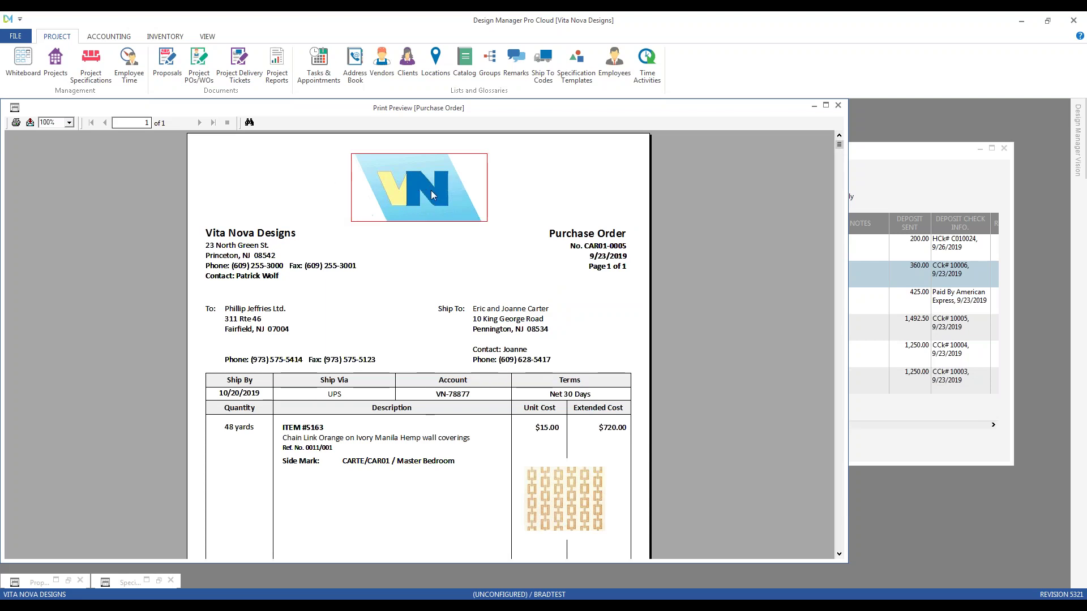
left_click(228, 249)
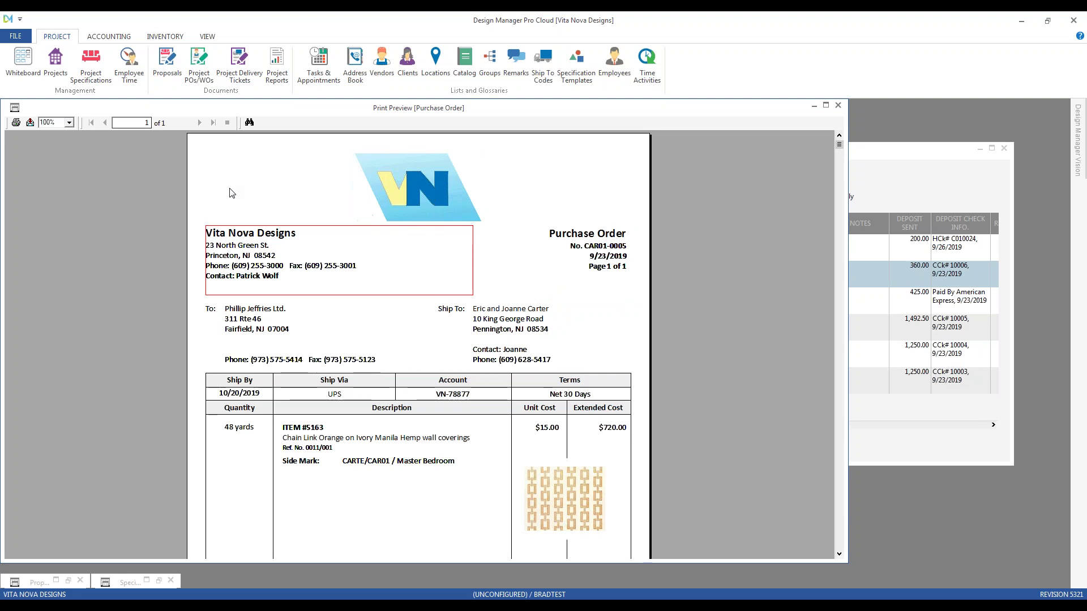
scroll(347, 553, "down", 3)
scroll(350, 520, "up", 3)
left_click(838, 106)
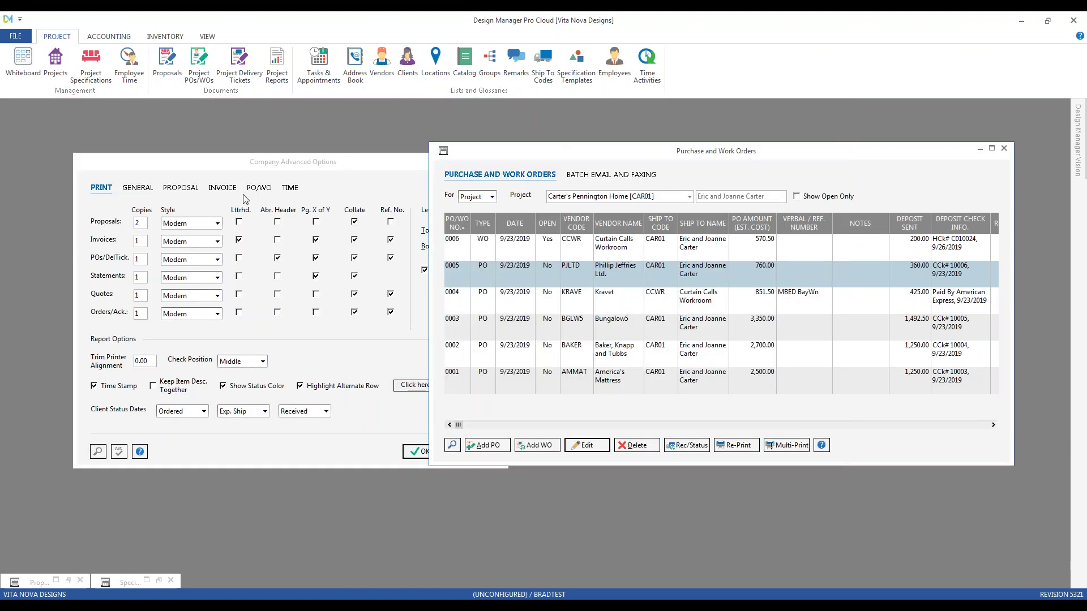
- Review the style choices available for Statements in the company print options, keeping Modern selected
left_click(216, 278)
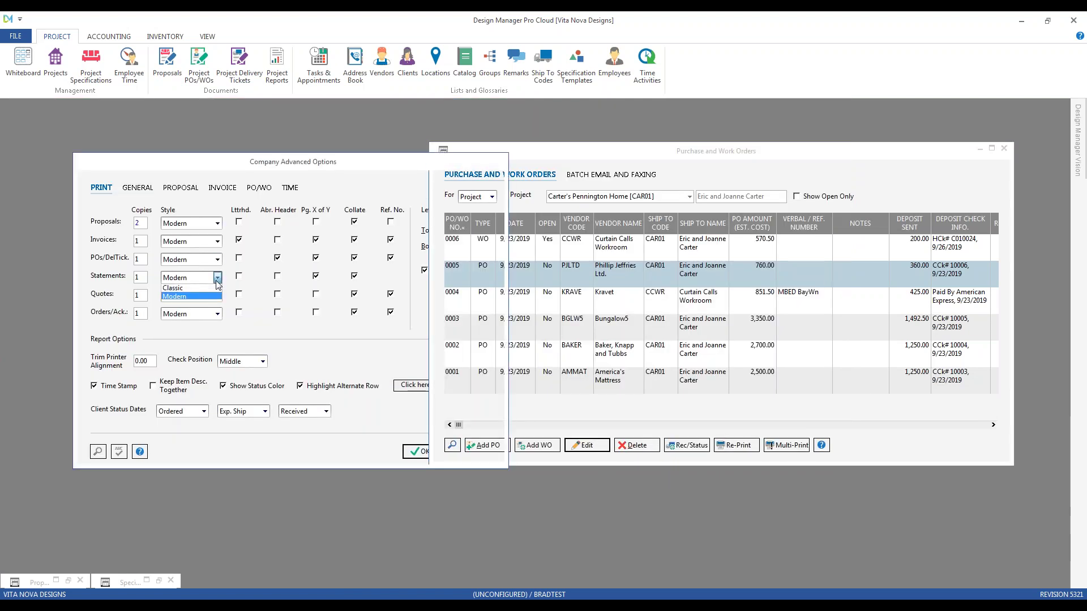
left_click(218, 278)
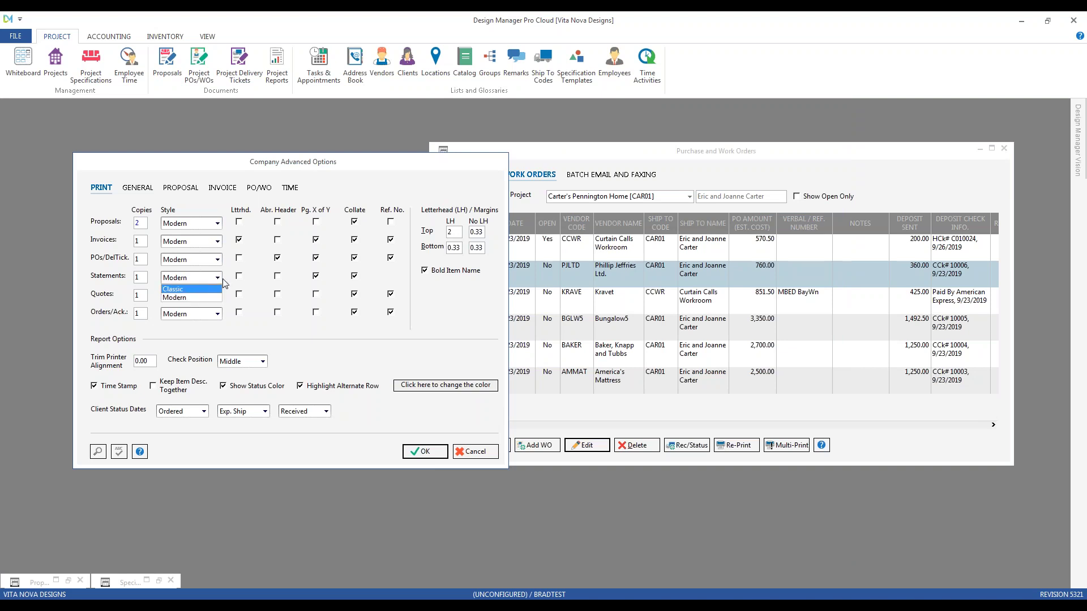
left_click(218, 278)
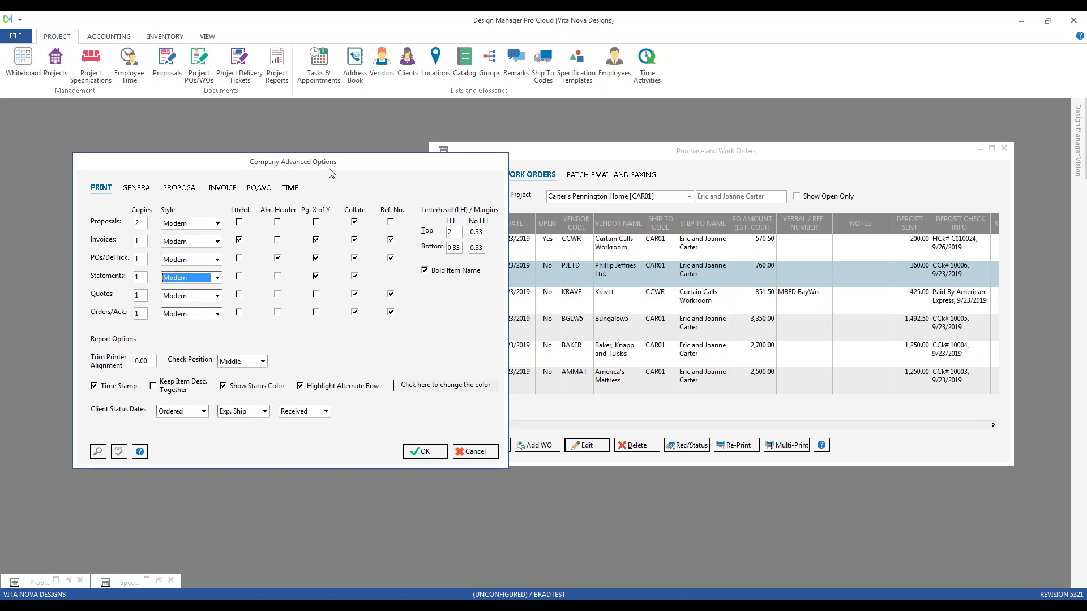
- Open the accounts receivable reports and preview the Statements report in the Modern style with its default settings
left_click(120, 38)
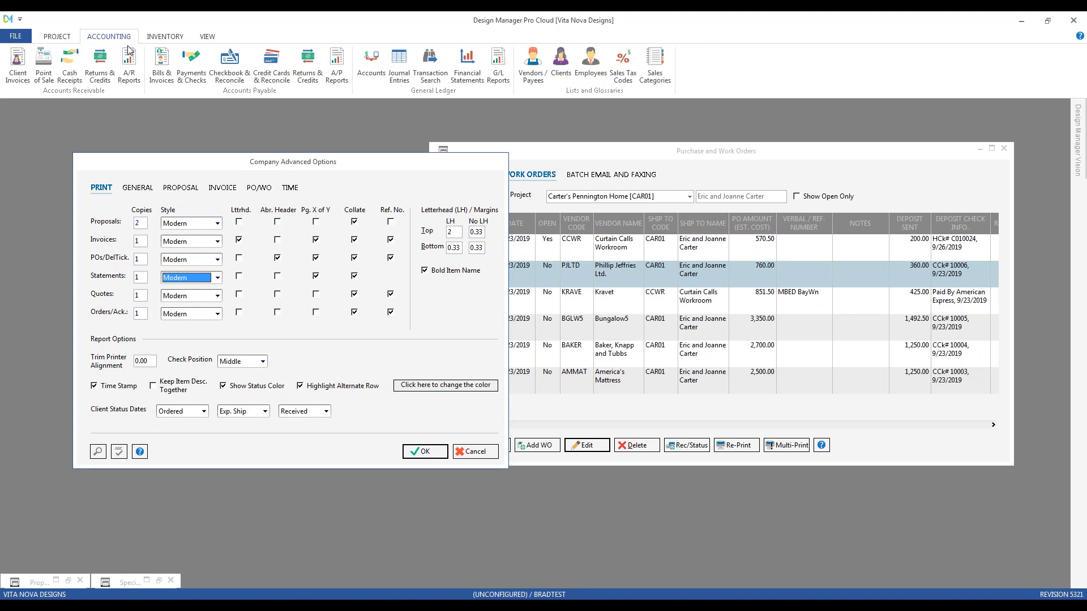
left_click(130, 64)
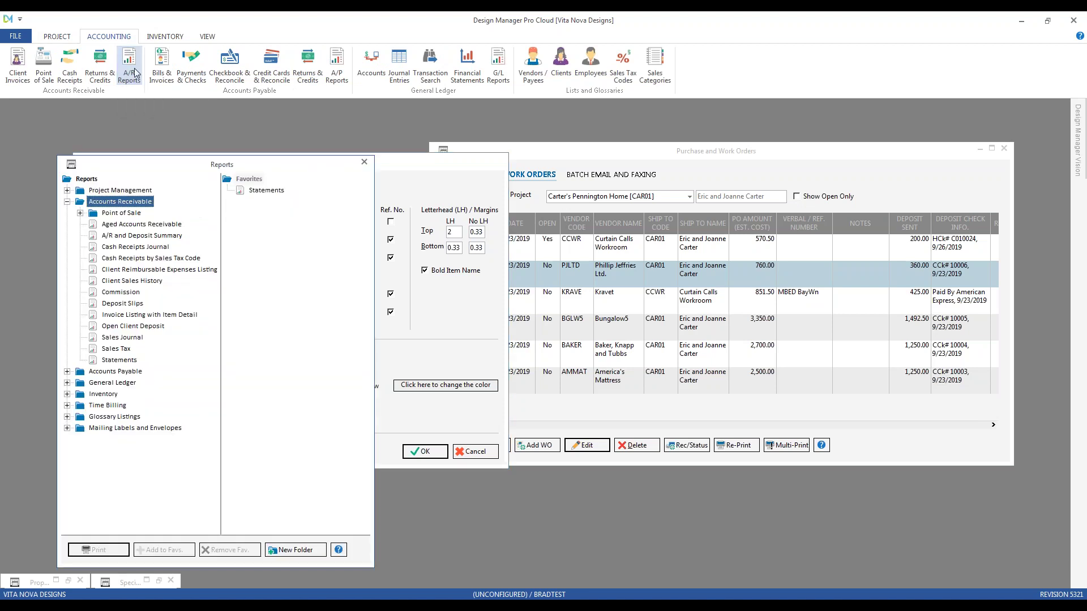
left_click(119, 360)
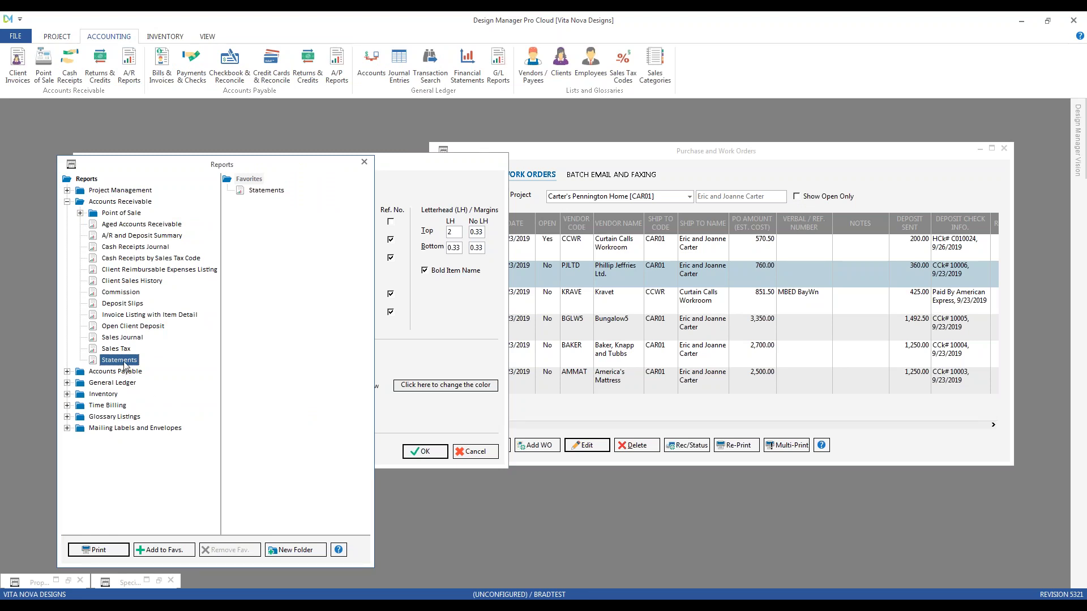
left_click(277, 192)
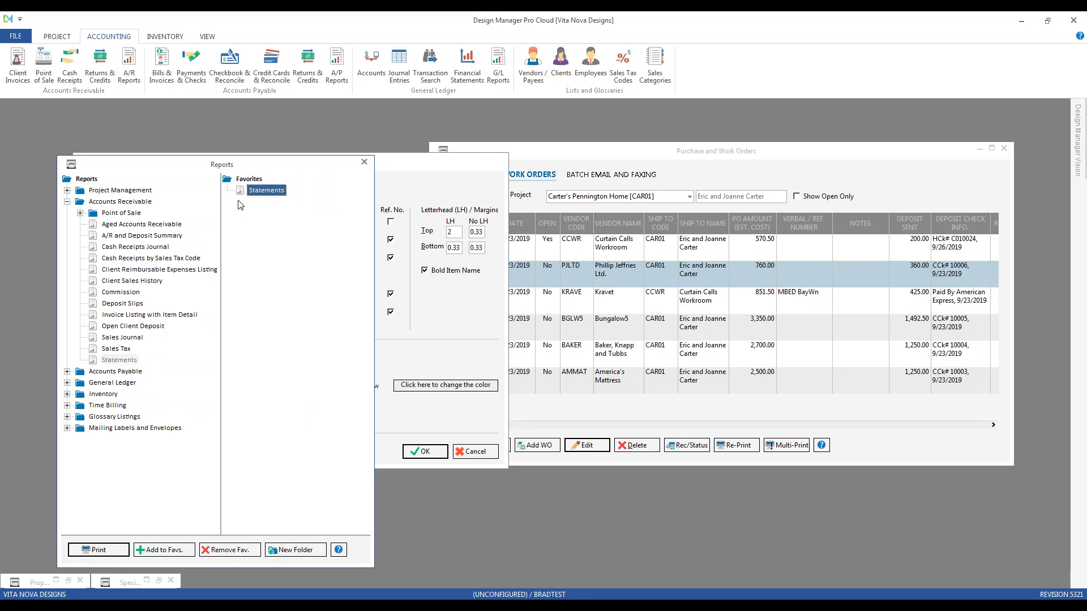
left_click(126, 363)
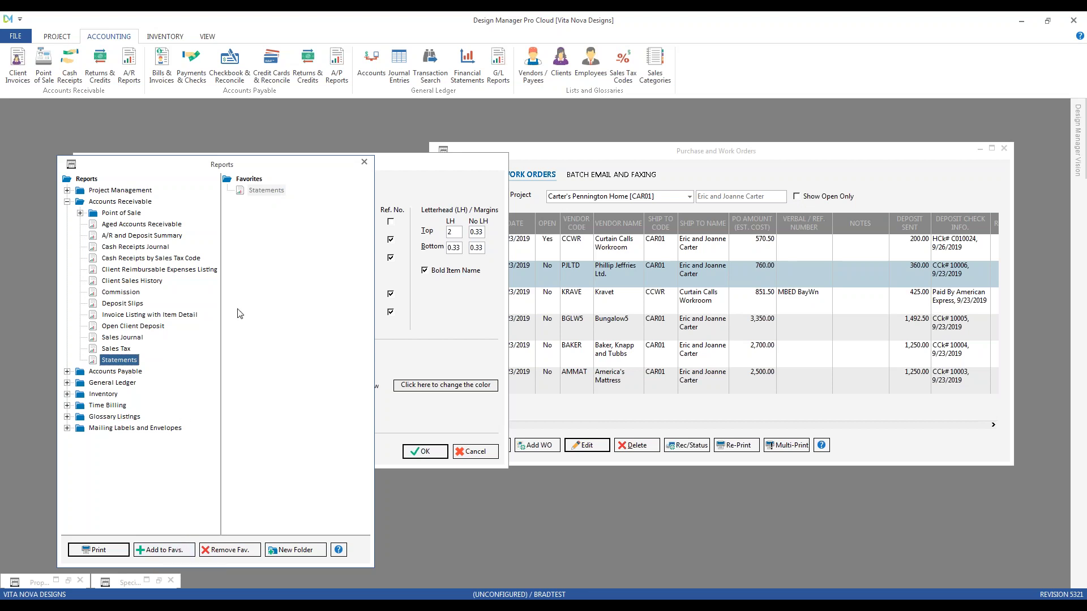
double_click(134, 363)
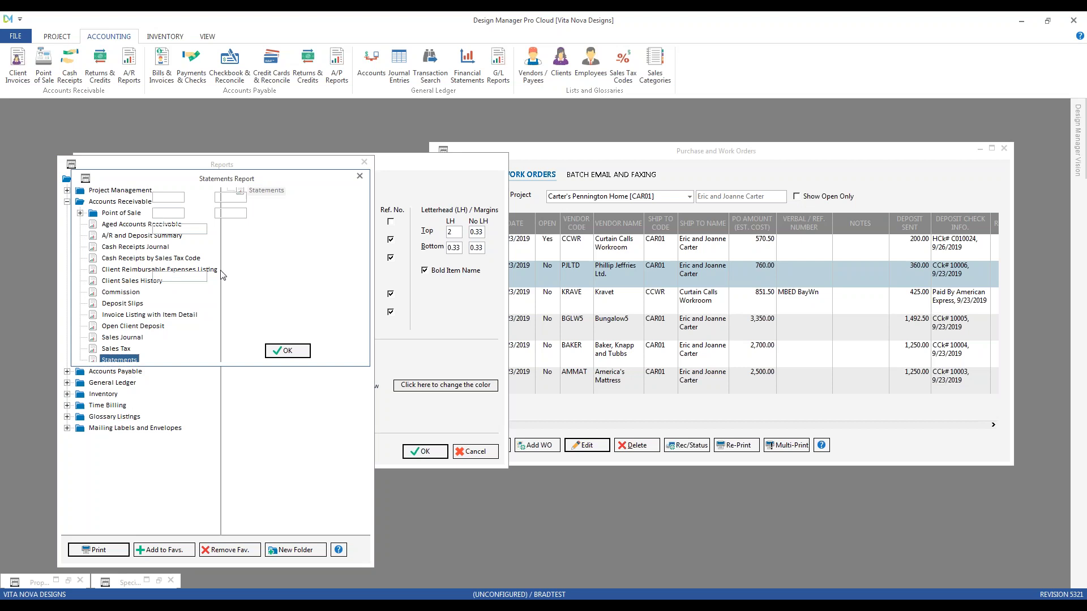
left_click(295, 357)
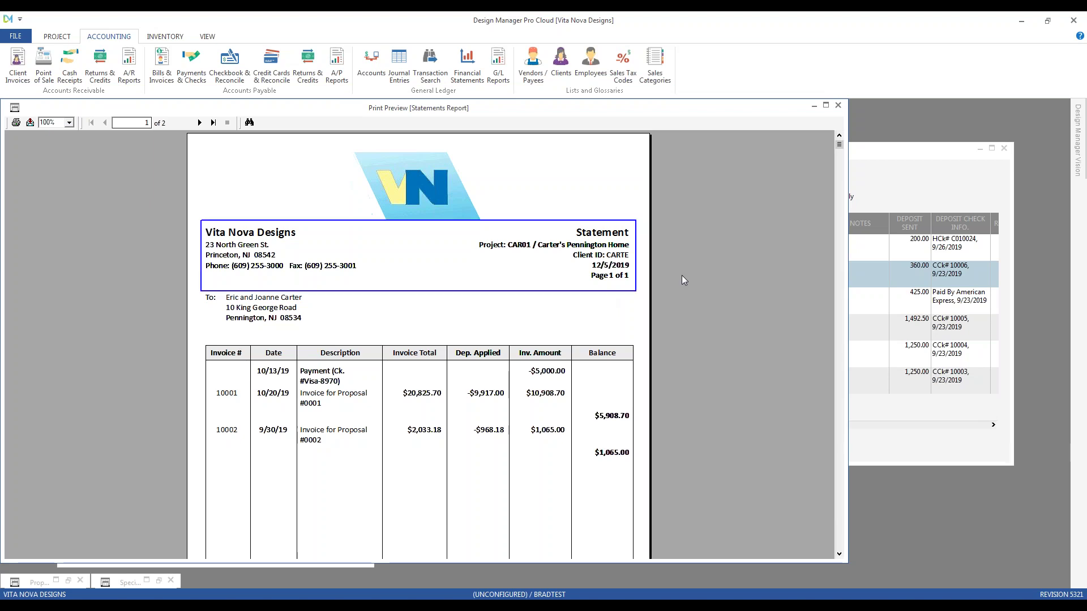
- Examine the Modern statement from header to page end, and close the preview
scroll(682, 275, "down", 3)
scroll(681, 275, "up", 3)
scroll(733, 241, "down", 3)
scroll(179, 261, "up", 3)
left_click(838, 105)
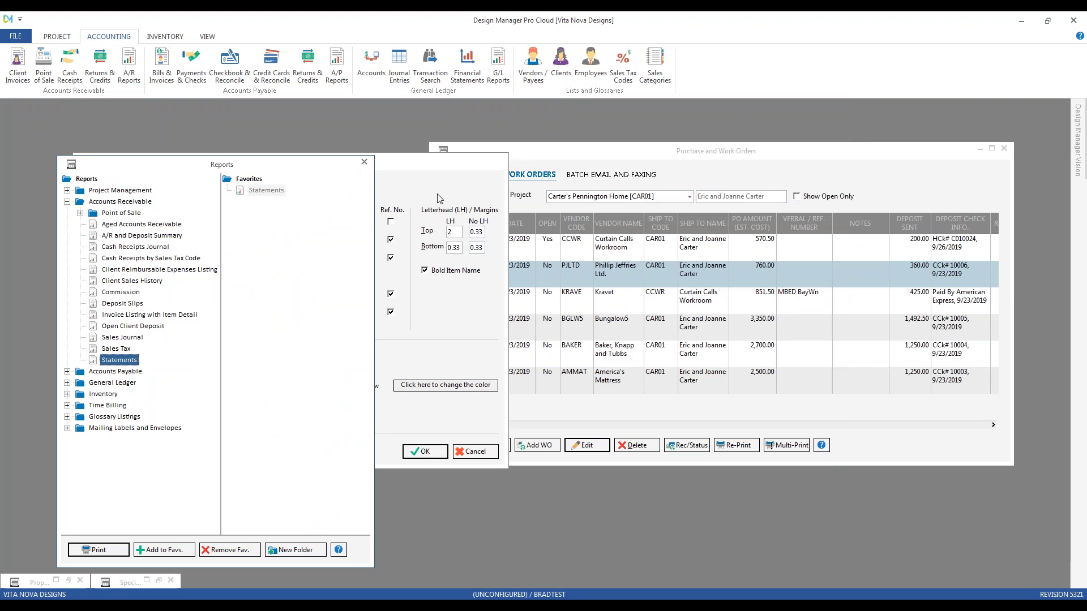
- Set the POs/DelTick. and Statements styles to Classic in the company advanced print options and save the company settings
left_click(437, 198)
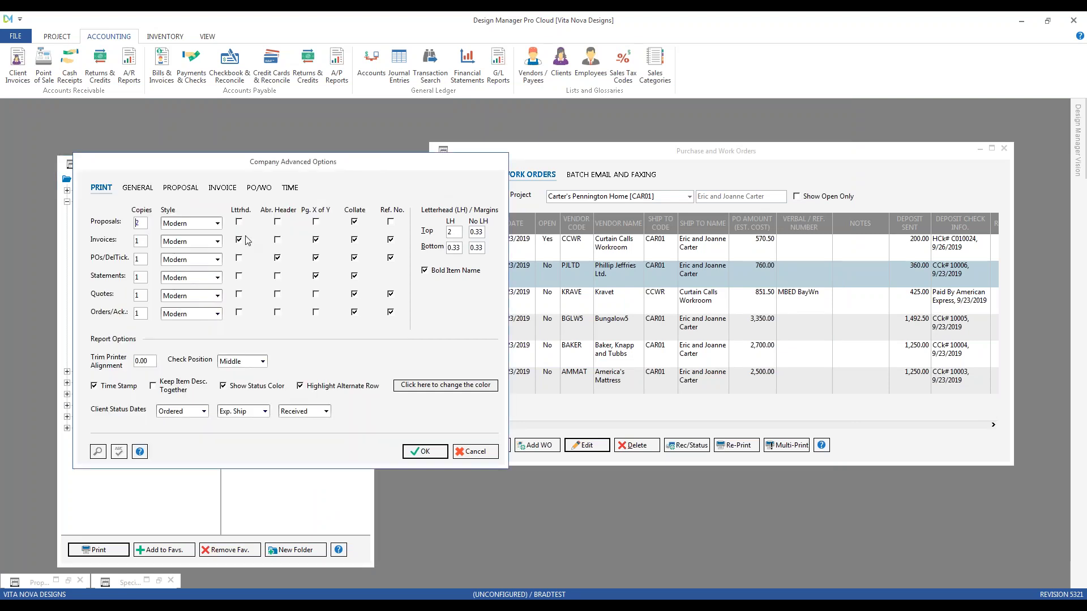
left_click(218, 260)
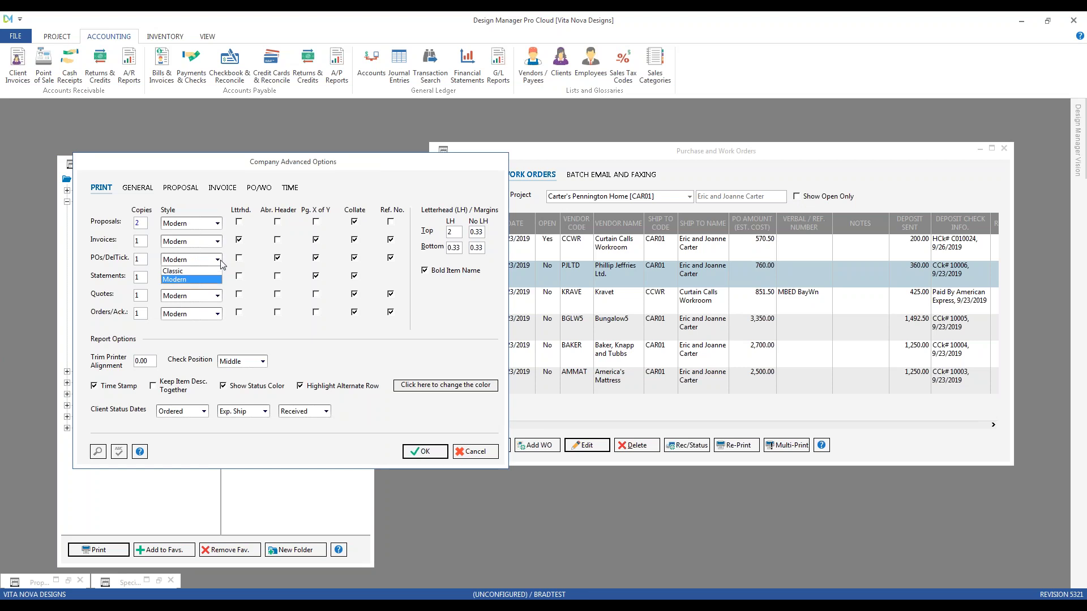
left_click(211, 273)
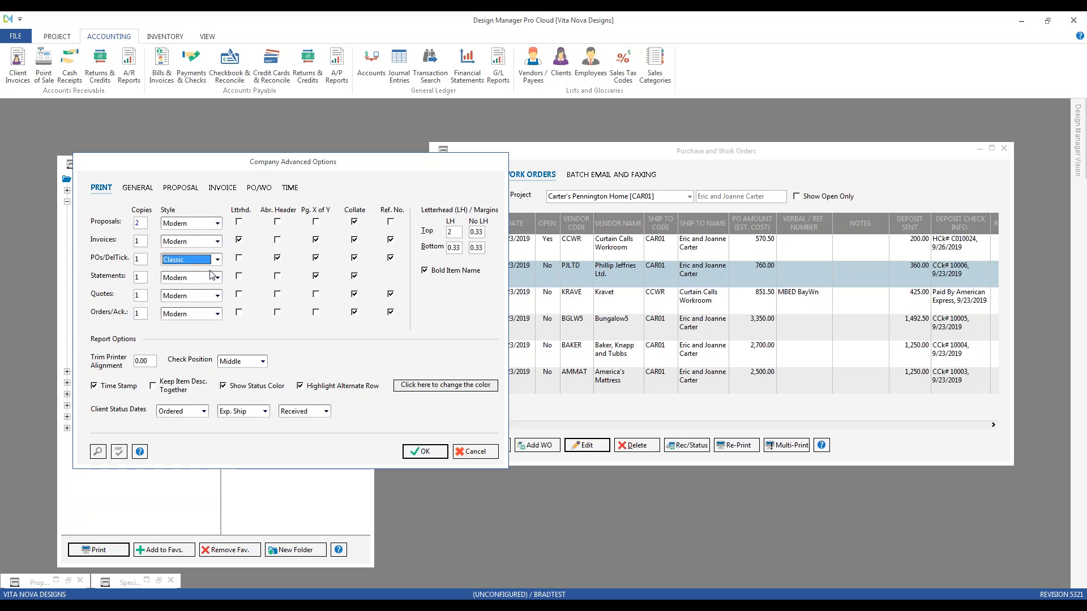
left_click(217, 278)
left_click(186, 293)
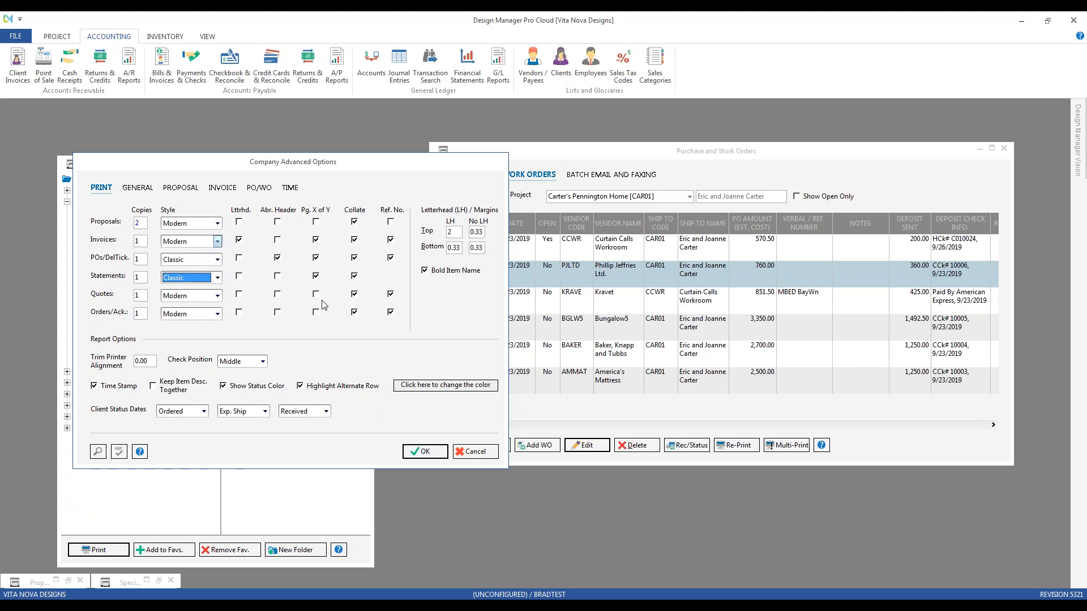
left_click(424, 451)
left_click(451, 431)
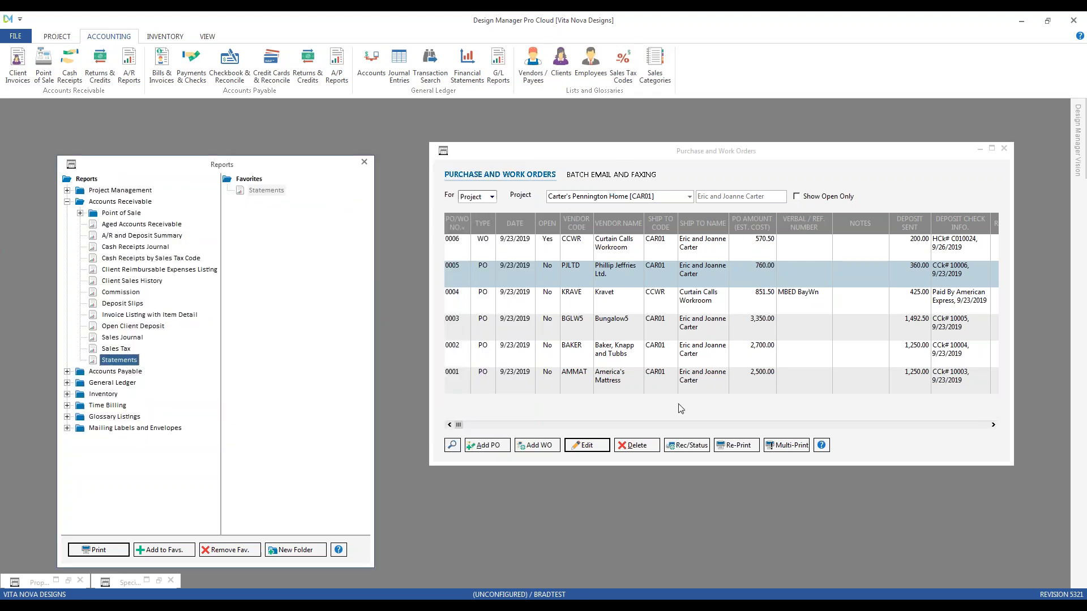
- Preview the Phillip Jeffries Ltd. purchase order in the Classic style, examine its logo and address header, and close the preview
left_click(737, 447)
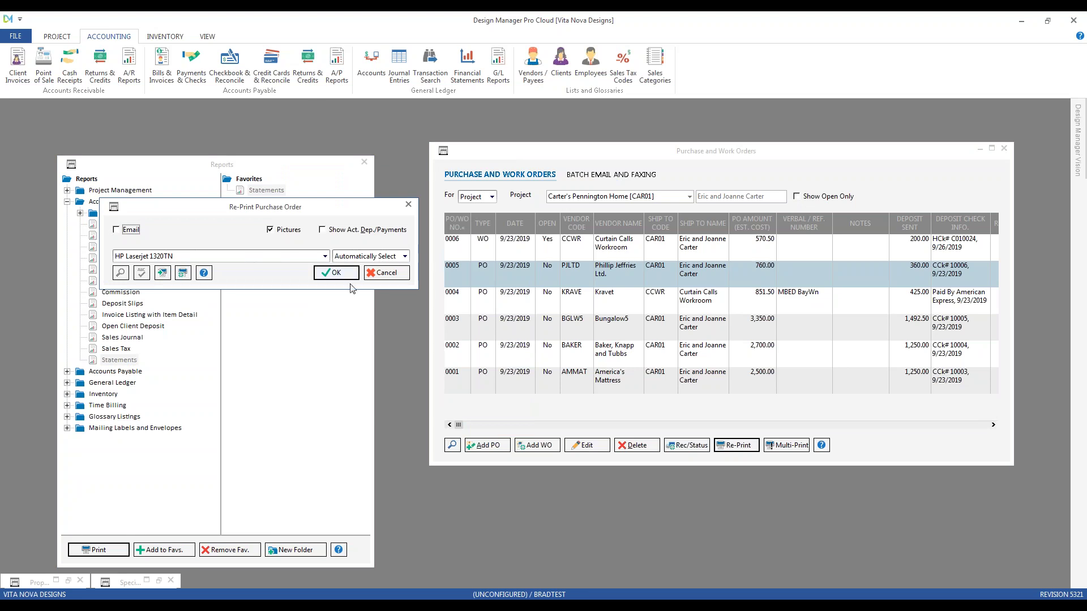
left_click(336, 272)
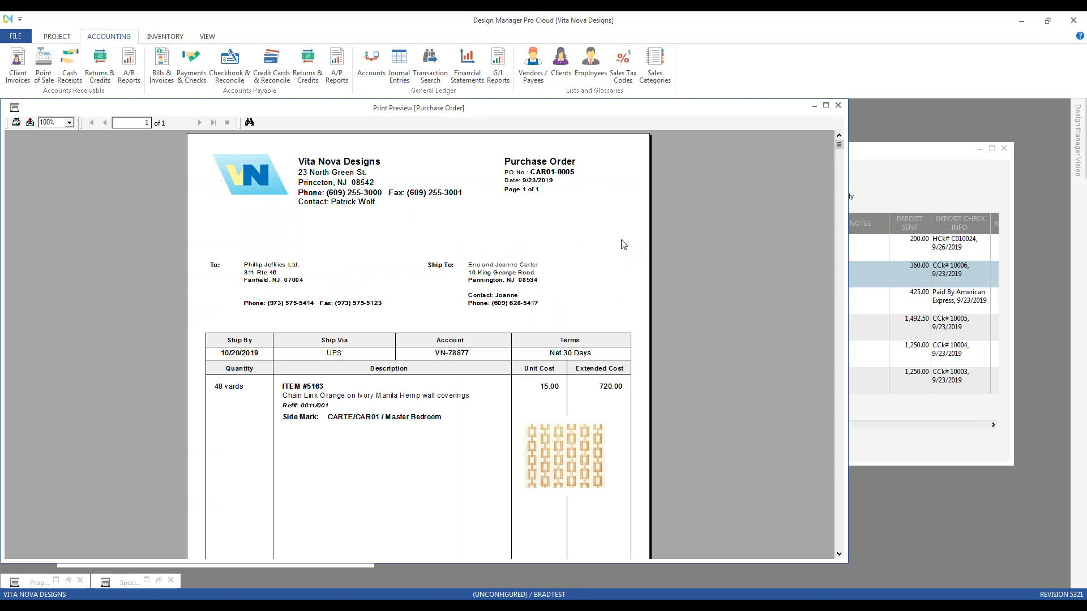
left_click(263, 180)
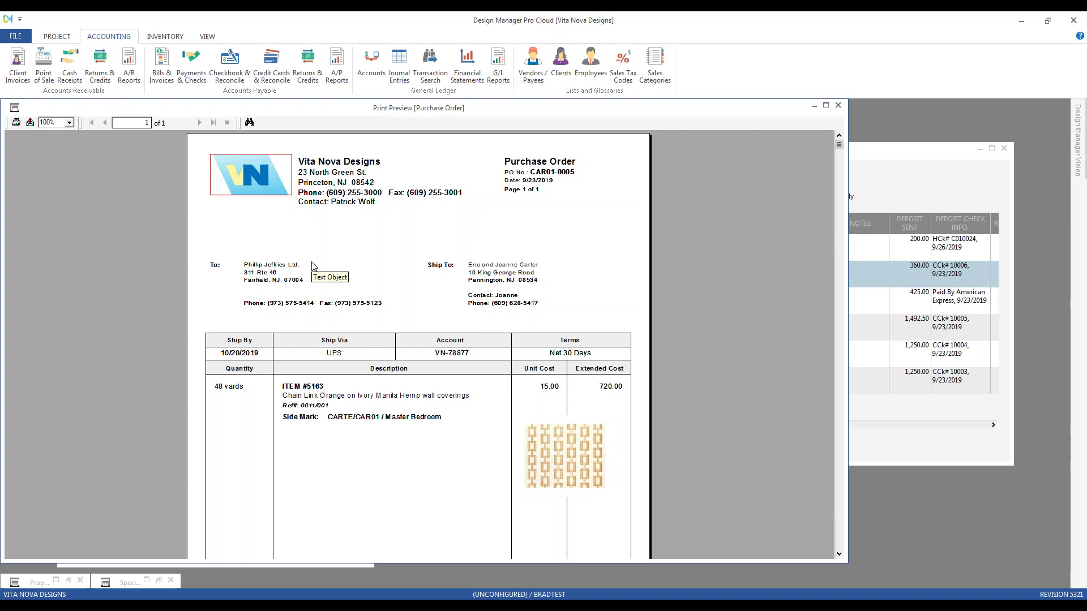
left_click(345, 214)
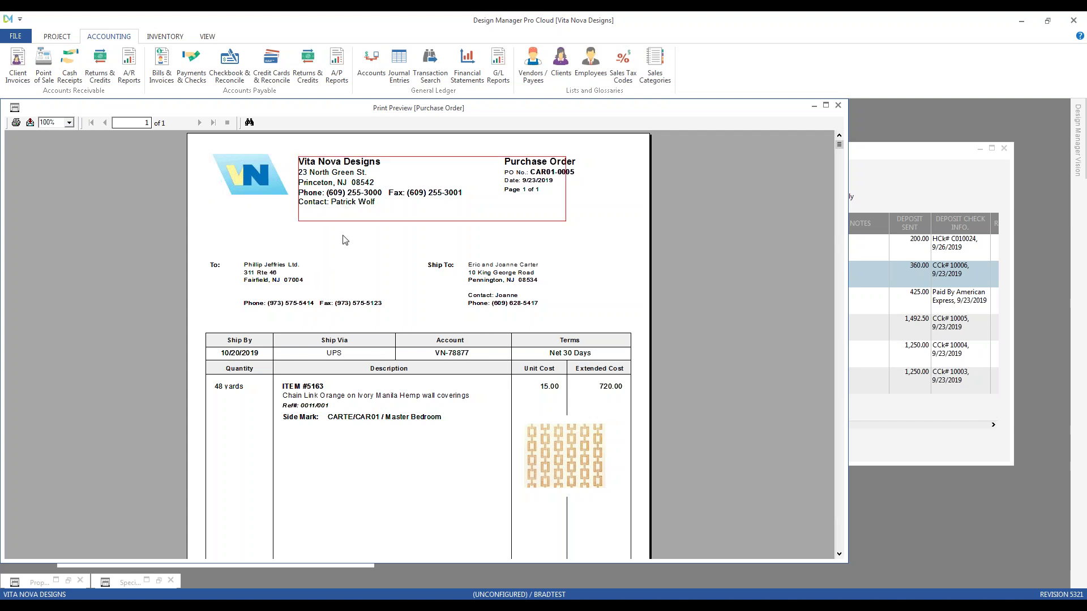
left_click(351, 254)
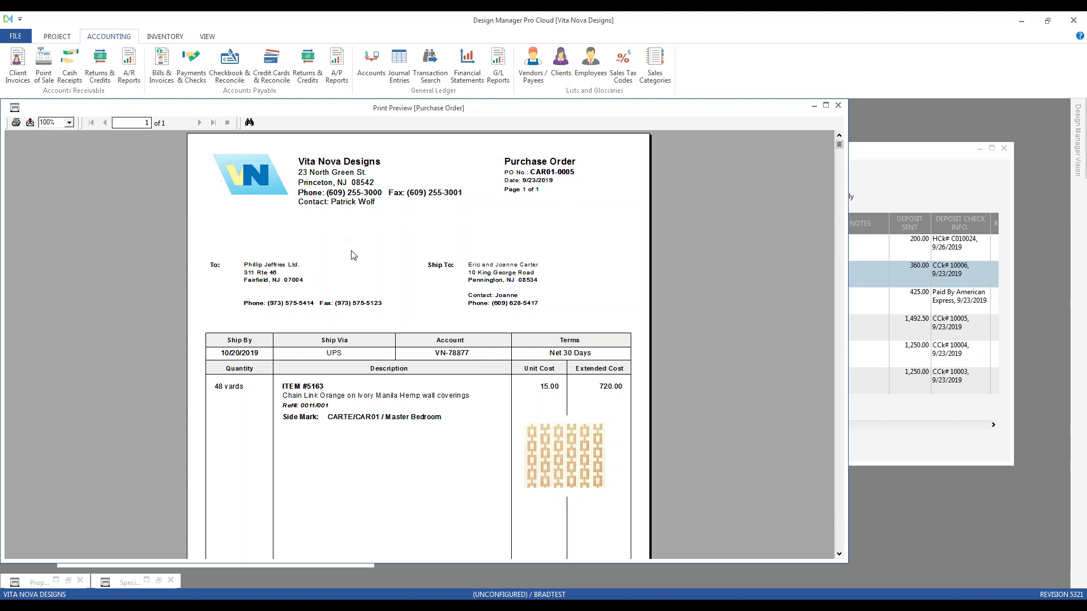
scroll(351, 254, "down", 3)
scroll(352, 254, "up", 5)
left_click(838, 106)
- Preview the favorite Statements report in the Classic style, examine its header and aging totals, and close the preview
double_click(270, 190)
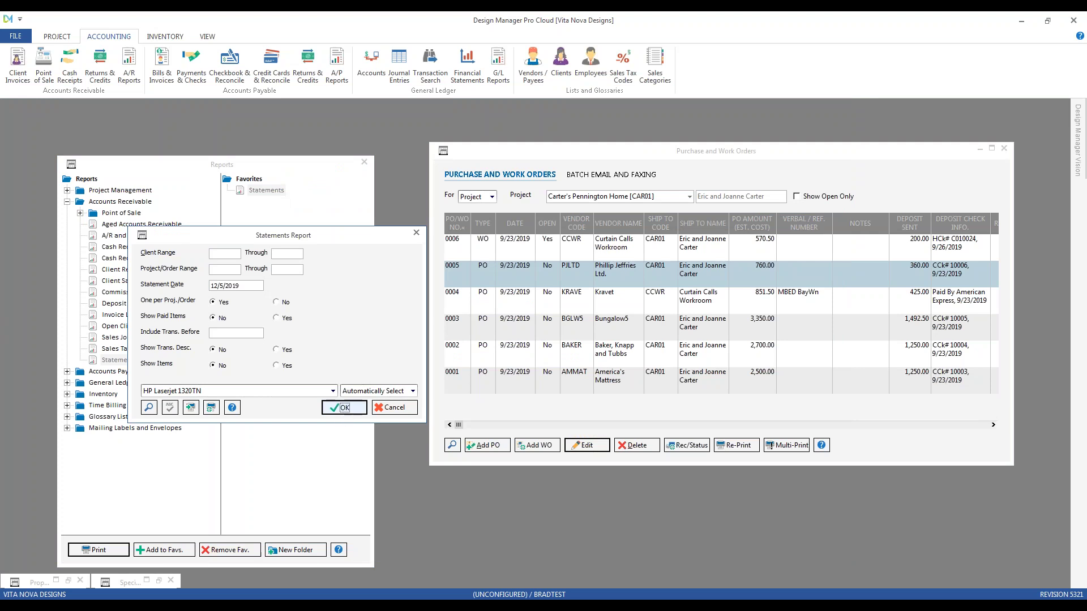
left_click(343, 407)
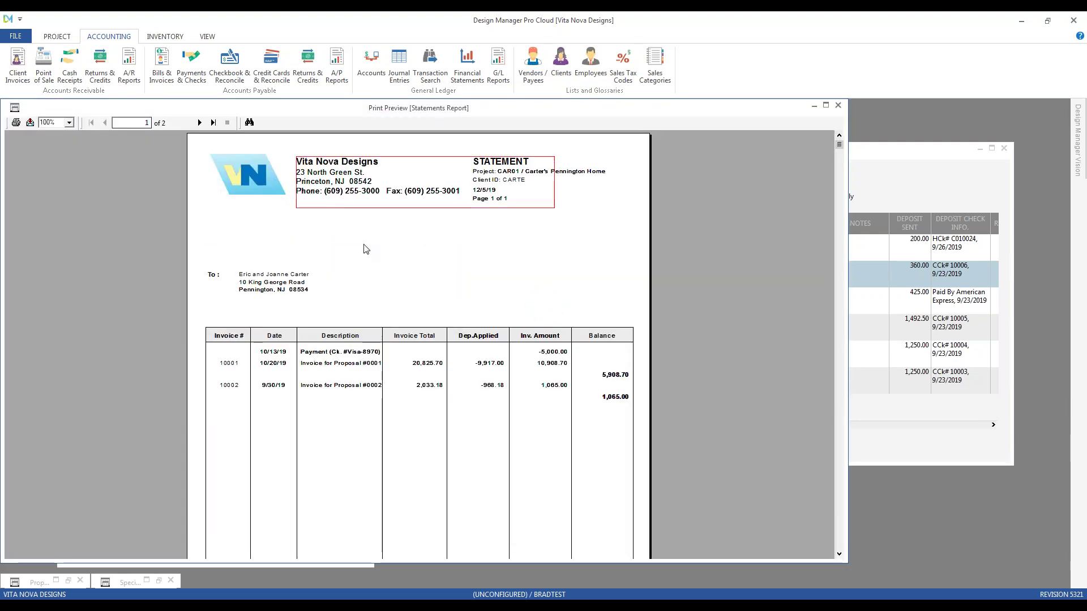
scroll(371, 262, "down", 3)
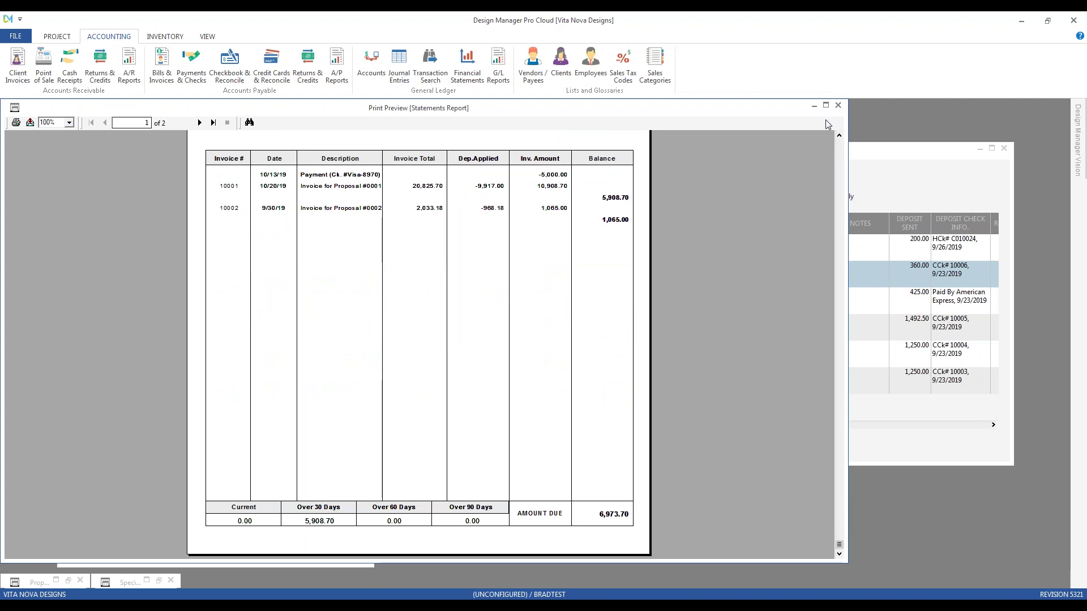
left_click(838, 106)
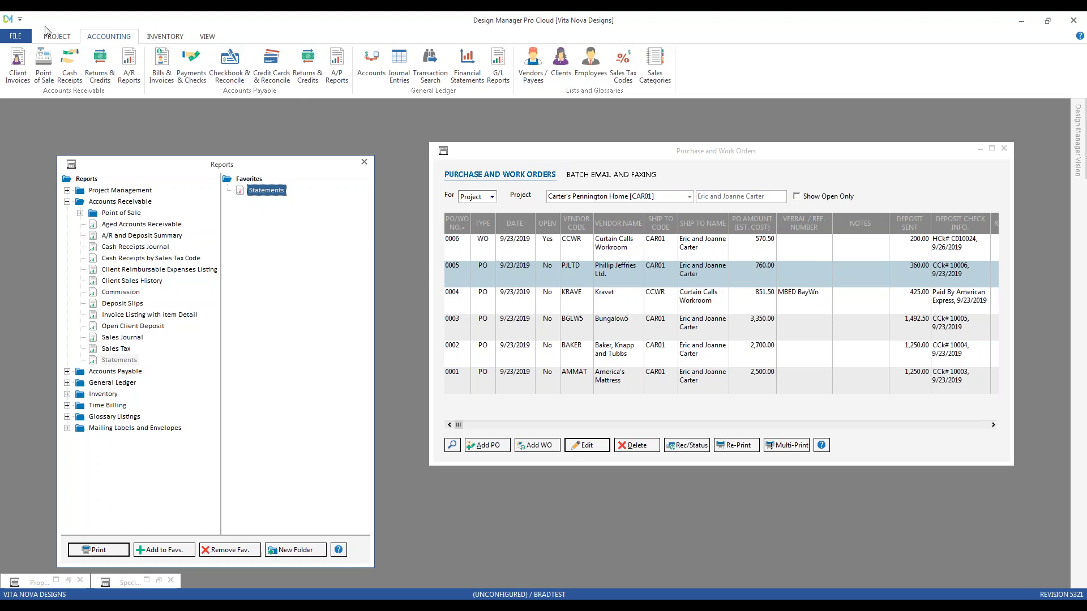
- Open the company advanced print options and examine the styles available for Proposals
left_click(20, 37)
left_click(51, 86)
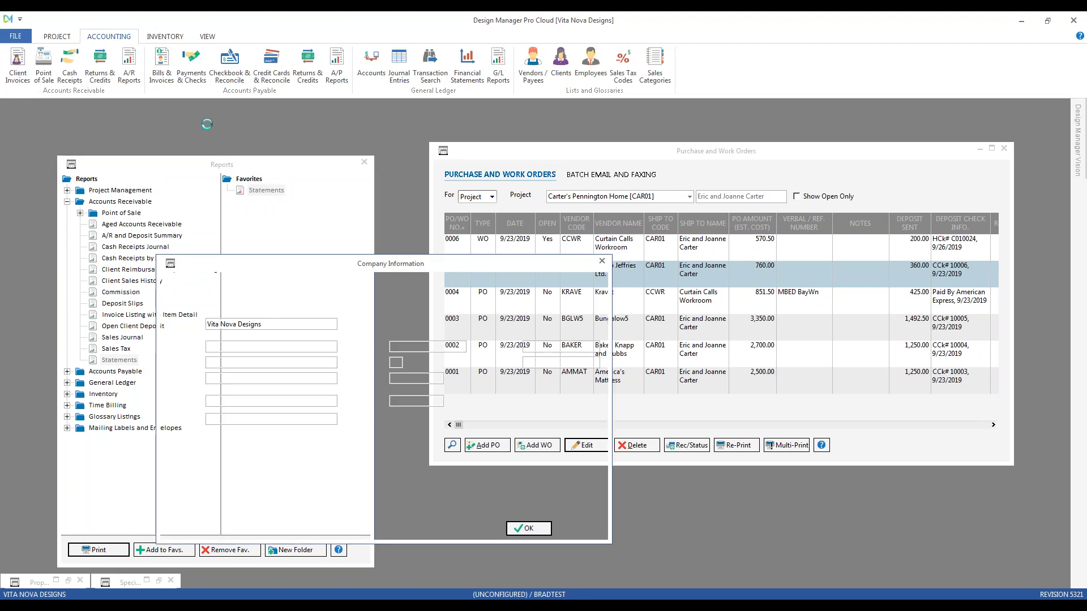
left_click(438, 285)
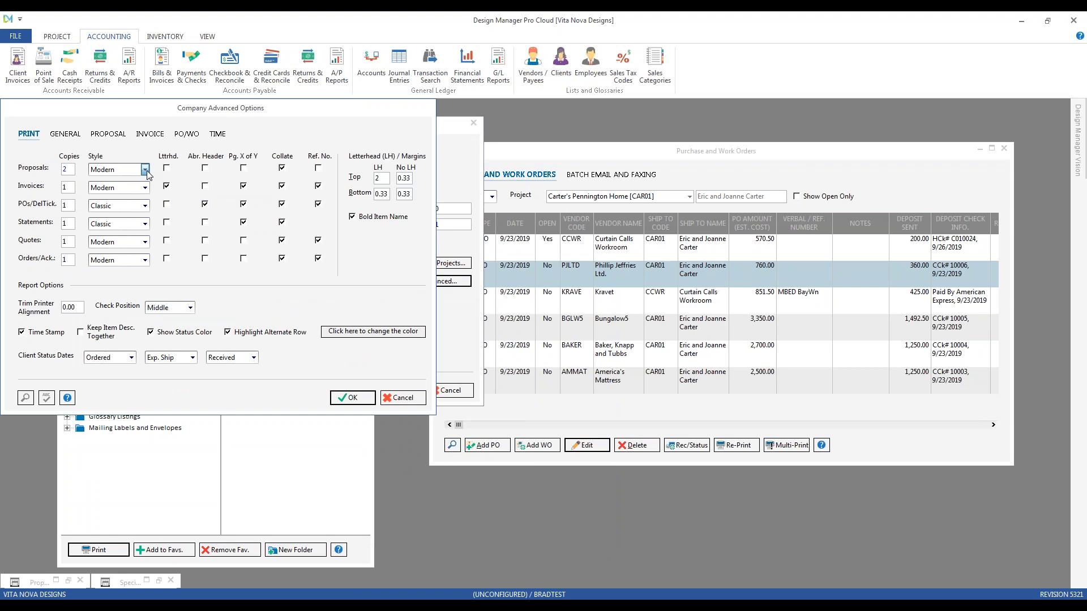
left_click(145, 169)
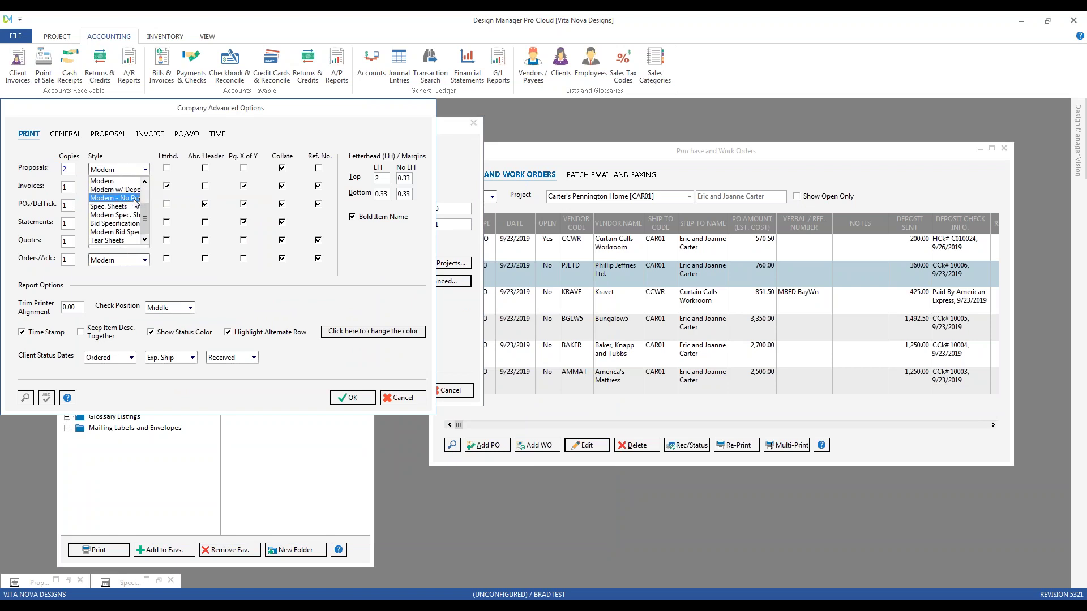
scroll(136, 203, "up", 2)
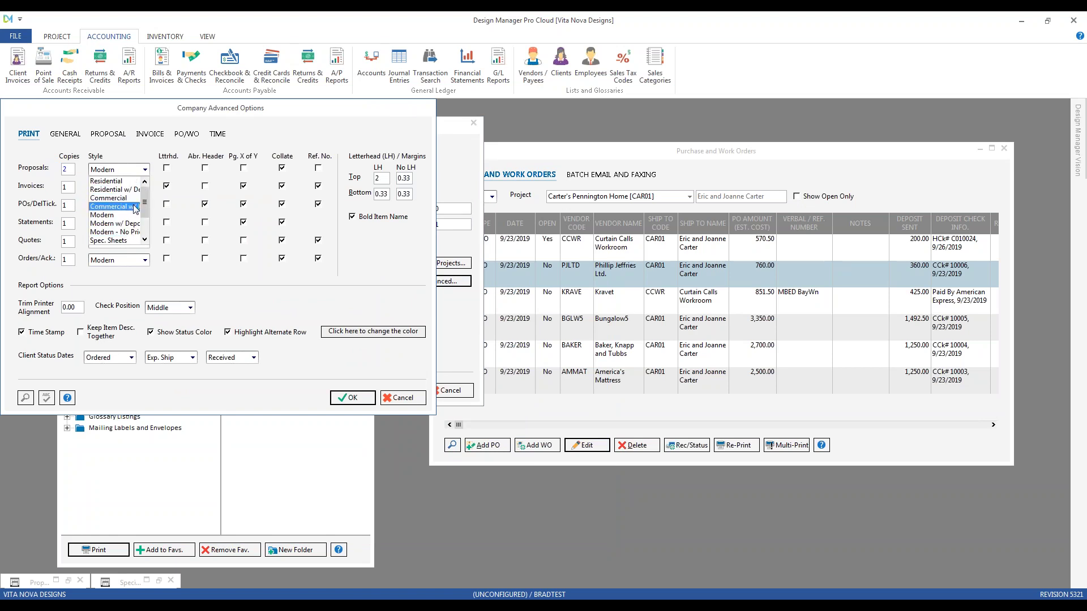
left_click(131, 159)
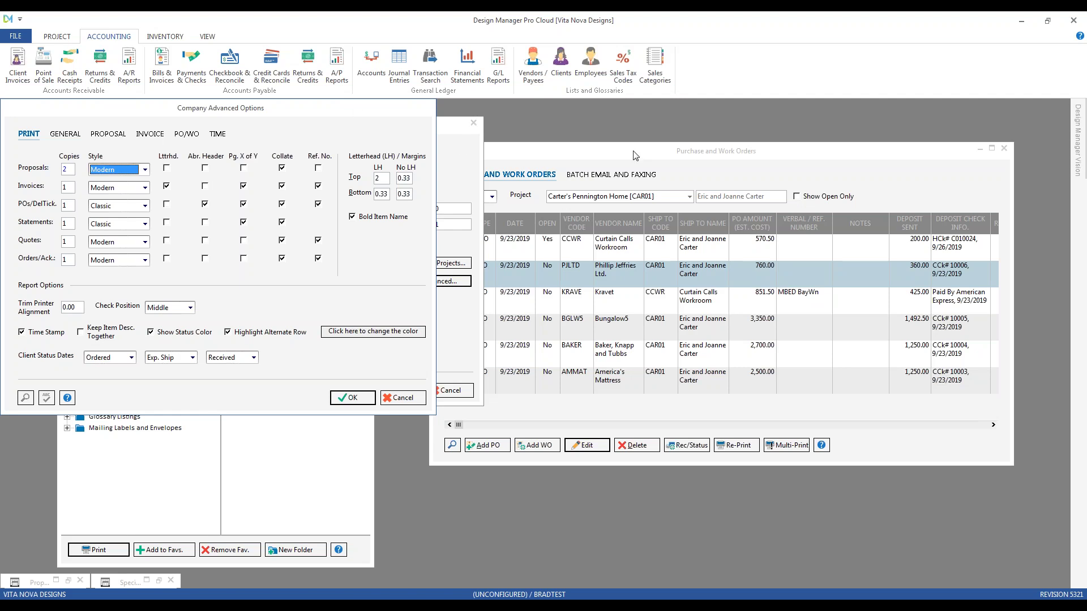
- Close the Purchase and Work Orders window and reposition the Company Advanced Options dialog
left_click(653, 153)
left_click(1003, 148)
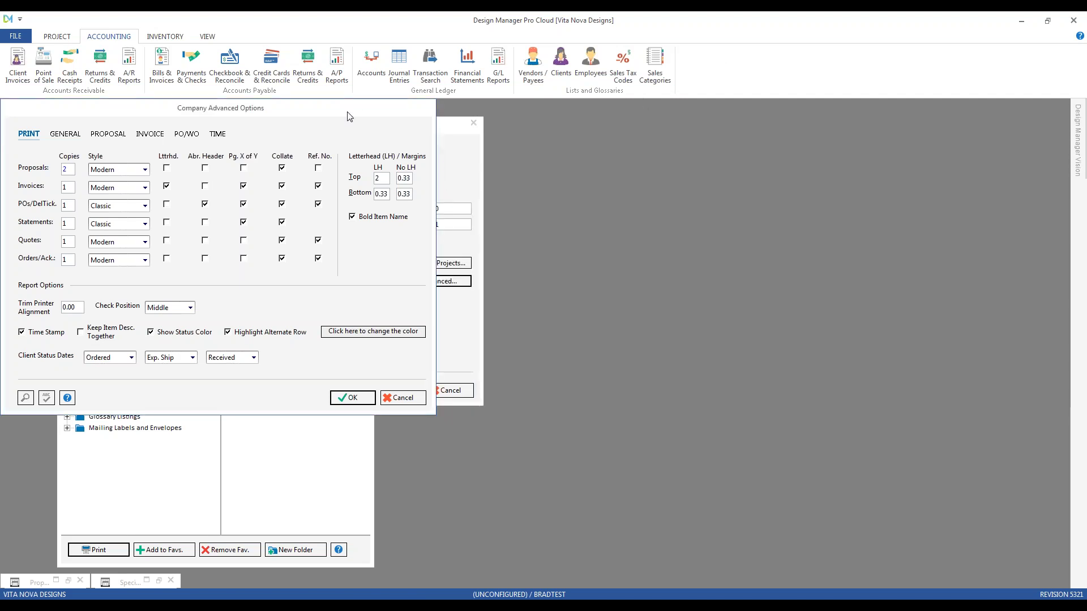
left_click_drag(349, 116, 399, 130)
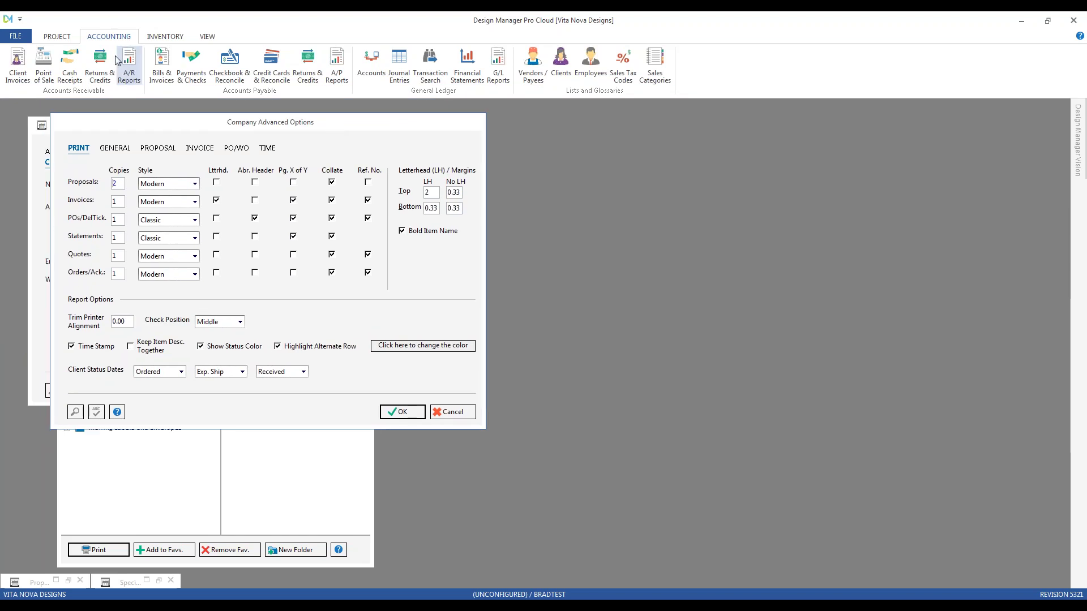
- Preview a reprint of the Master Bedroom proposal in the Modern w/ Deposit style with Update Style turned off
left_click(59, 37)
left_click(167, 64)
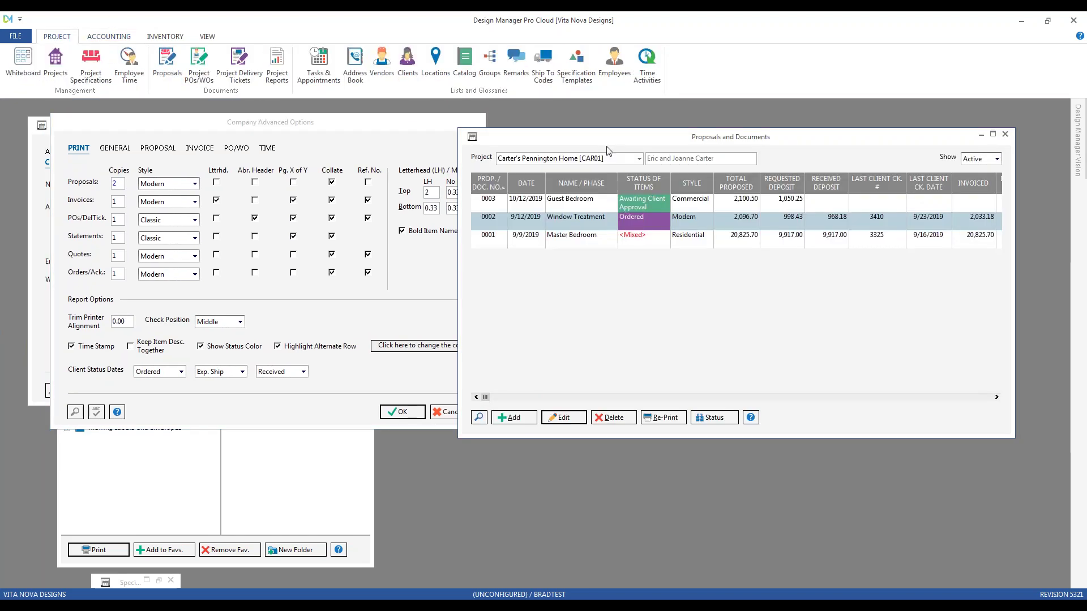
left_click(684, 242)
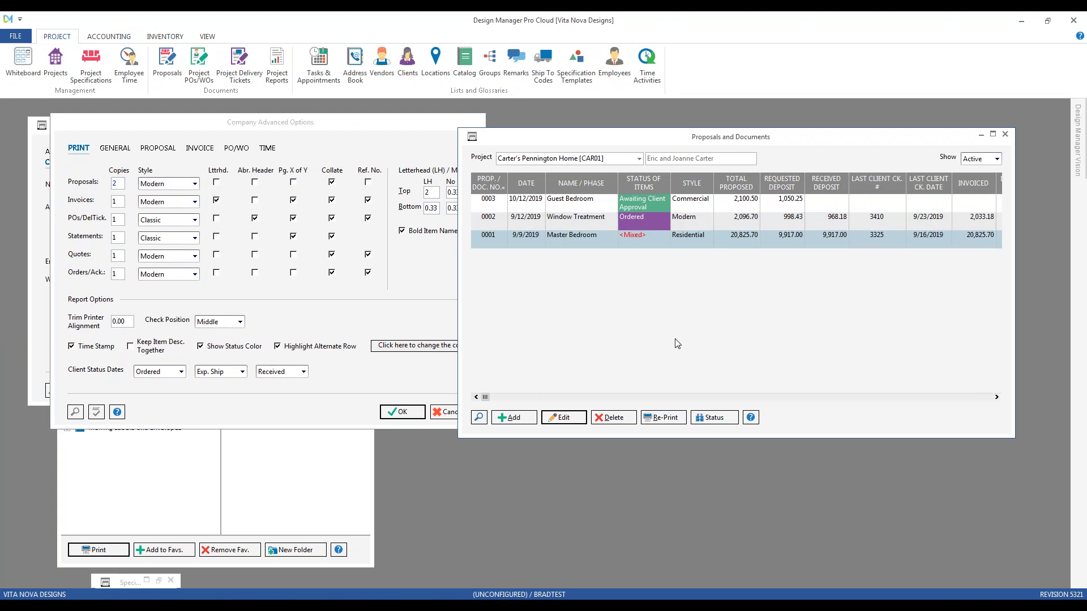
left_click(676, 420)
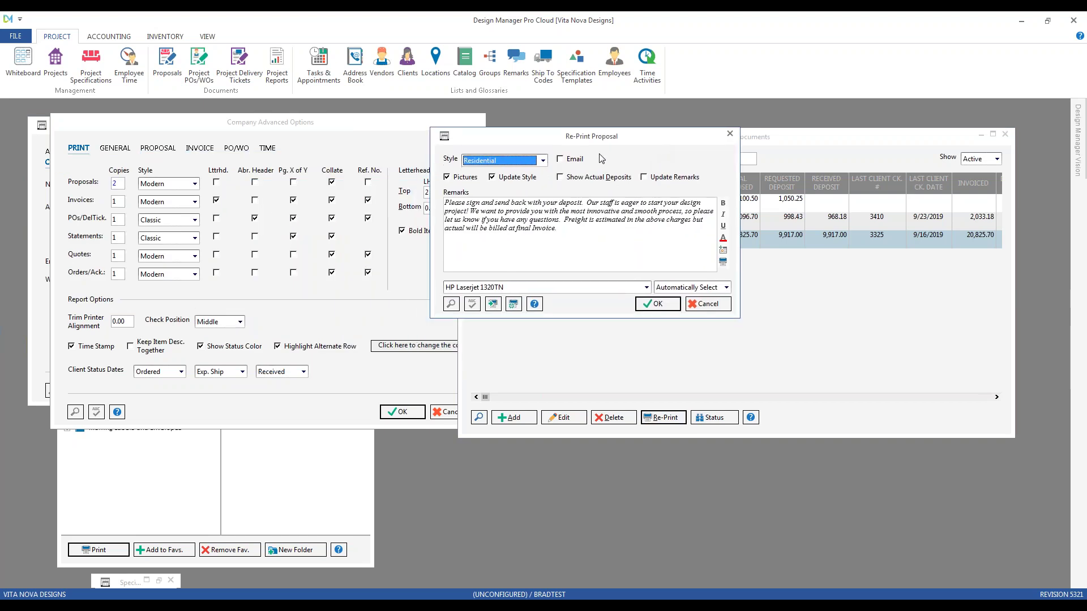
left_click(542, 160)
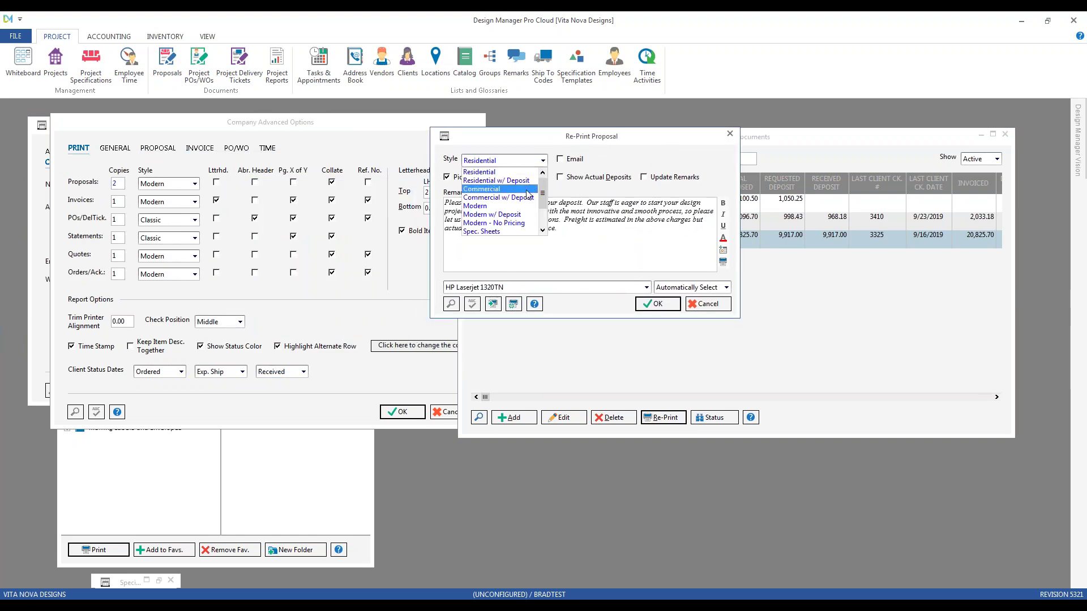
left_click(526, 214)
key("Tab")
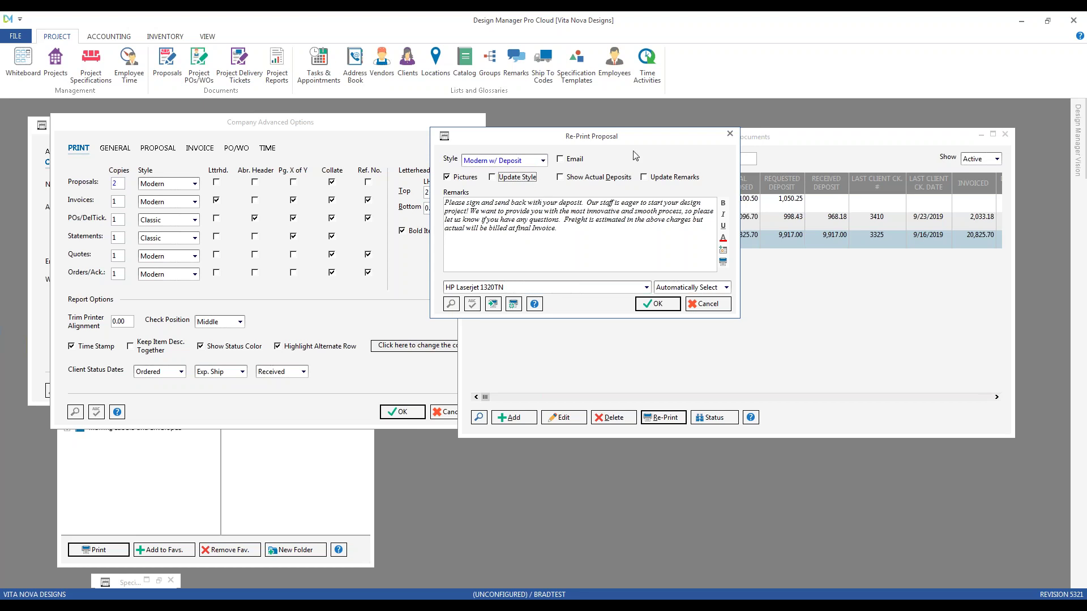
left_click(658, 304)
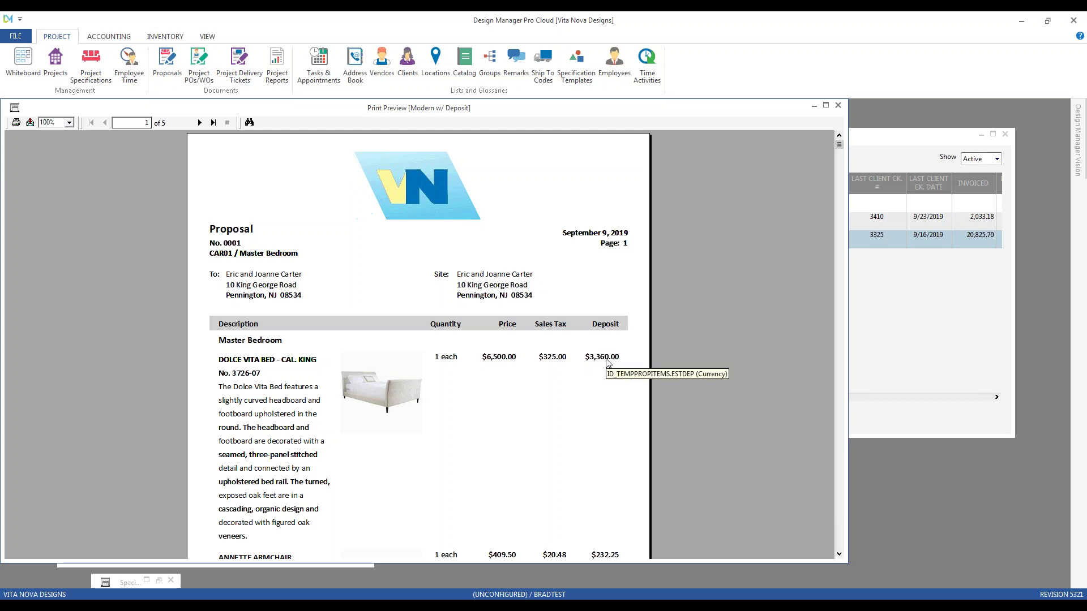
- Examine the proposal's item deposits and the requested deposit on the last page, and close the preview
left_click(199, 123)
left_click(198, 123)
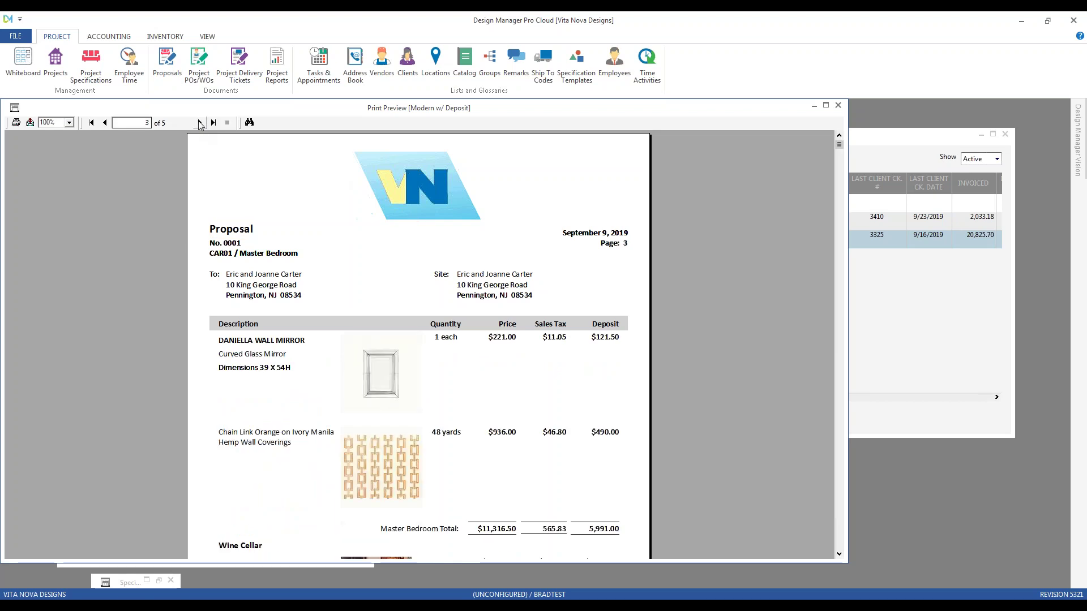
left_click(213, 124)
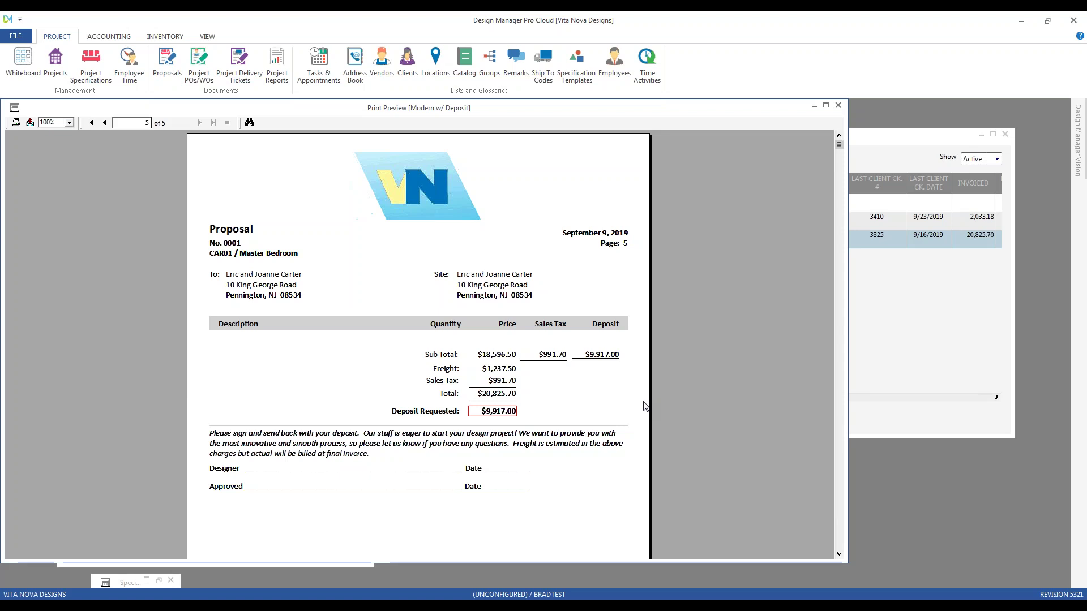
left_click(837, 105)
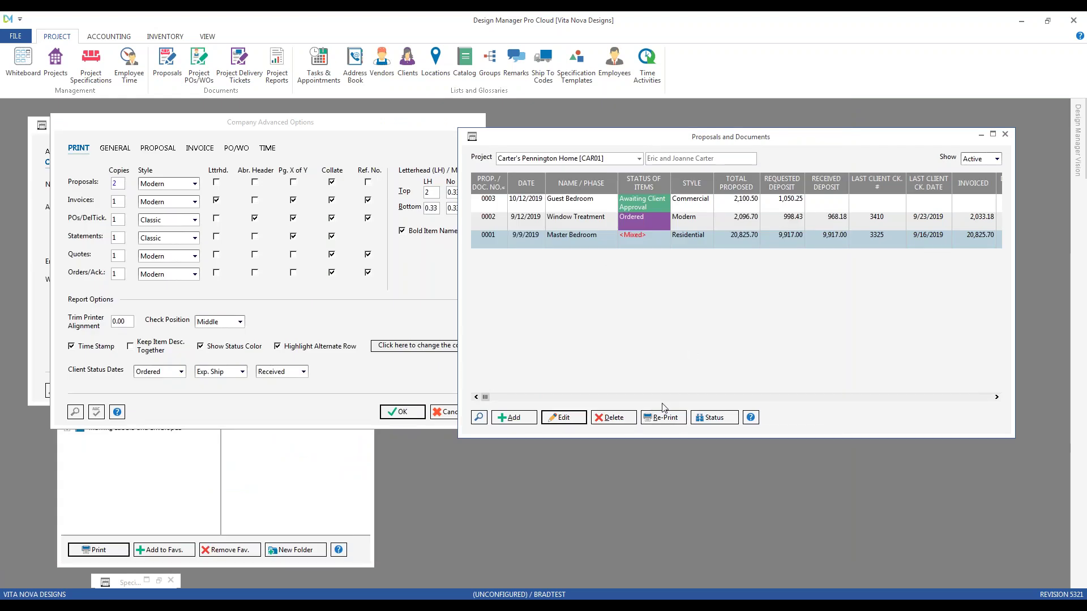
- Preview the Master Bedroom proposal again in the Modern w/ Deposit style with Show Actual Deposits enabled
left_click(665, 419)
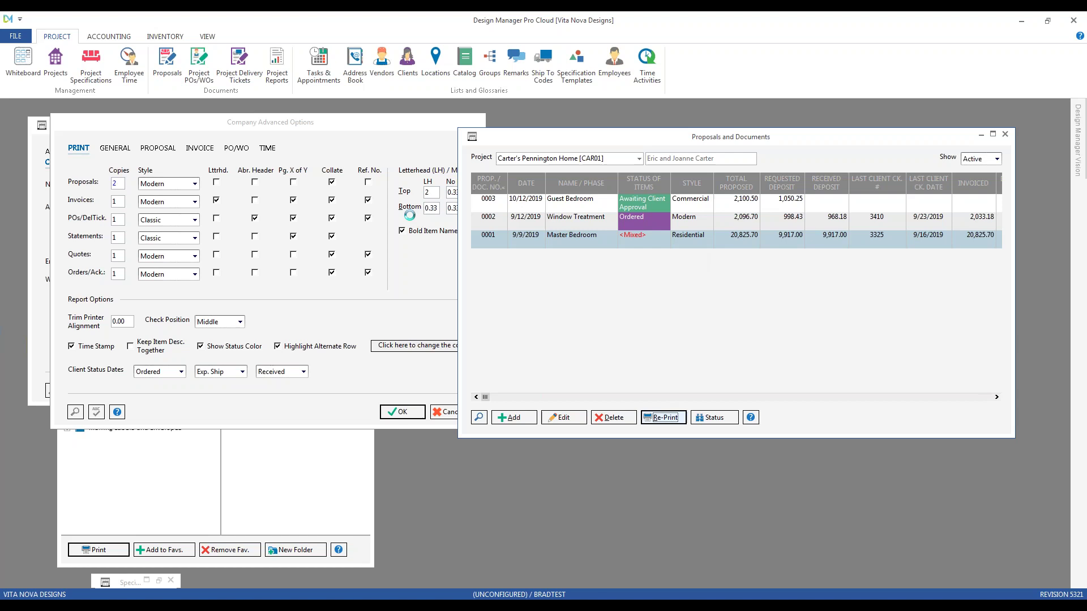
left_click(156, 174)
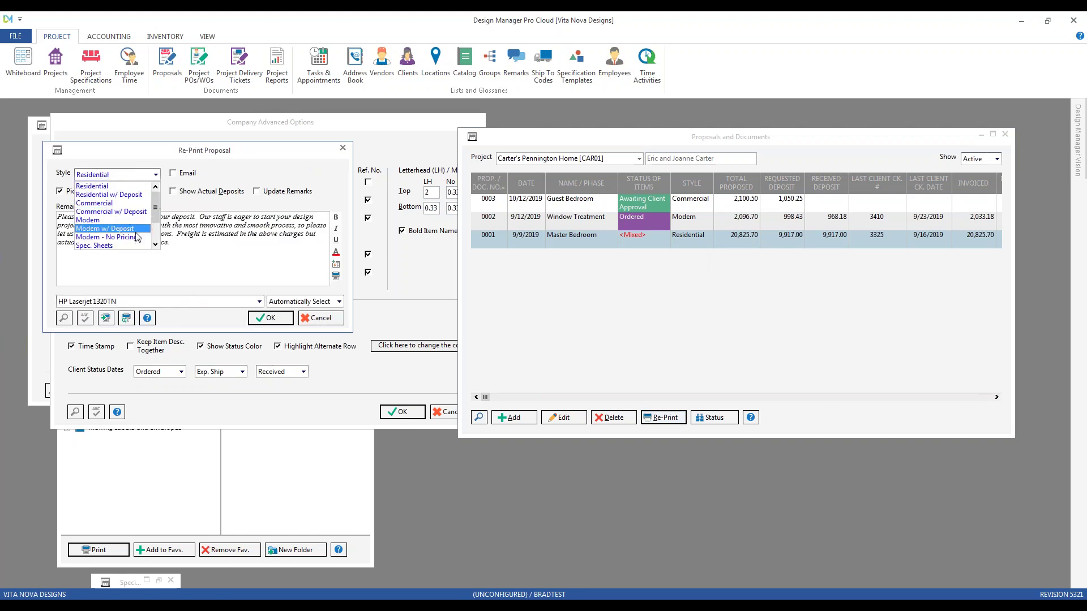
left_click(136, 228)
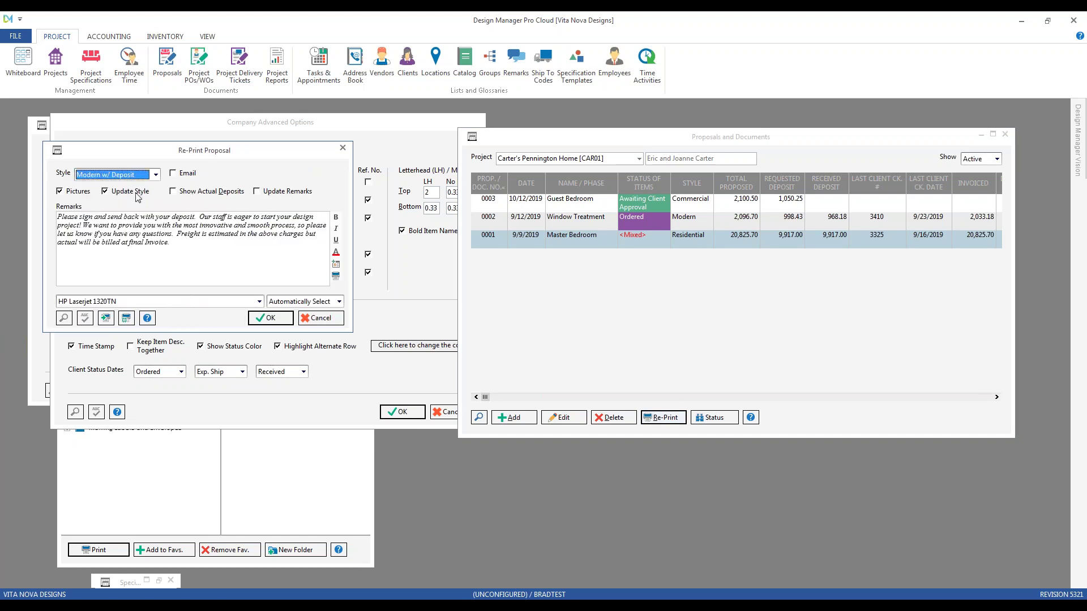
left_click(205, 193)
left_click(270, 318)
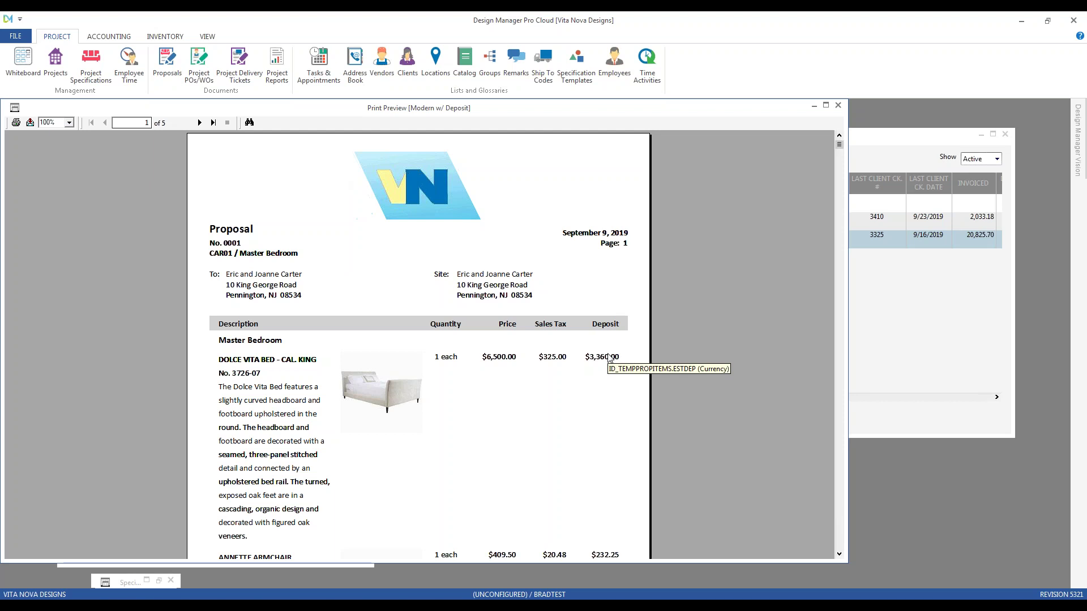
- Examine the actual deposits in the proposal's closing totals, and close the preview
left_click(199, 123)
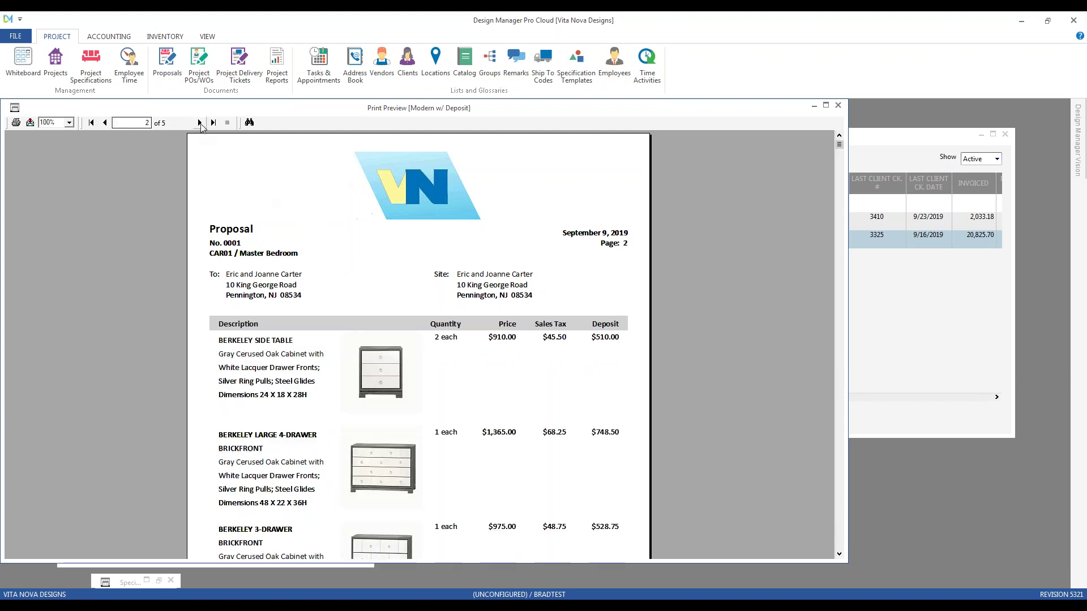
left_click(200, 123)
left_click(213, 124)
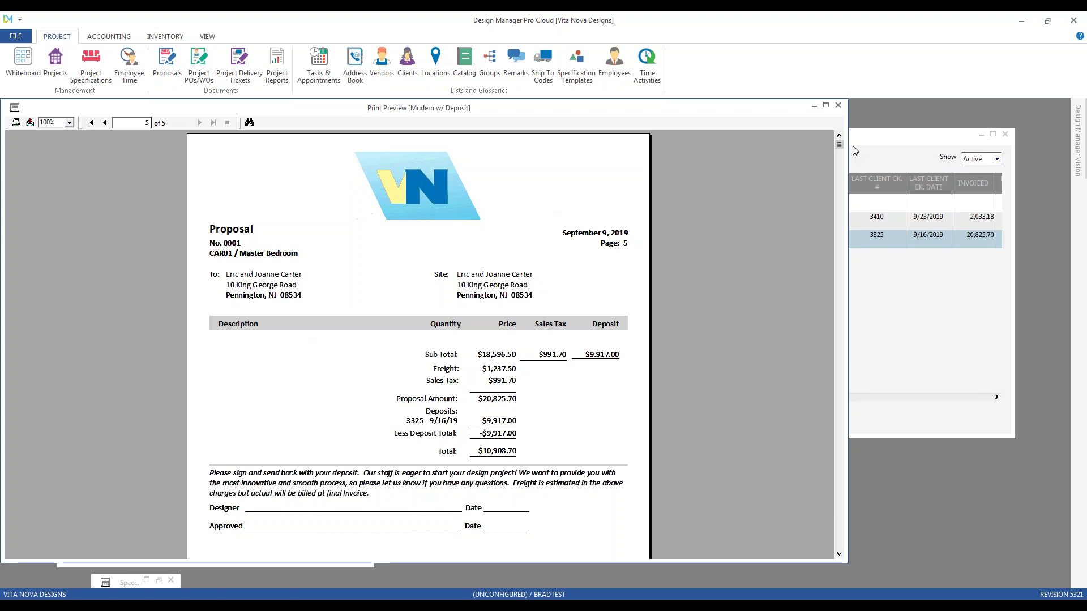
left_click(839, 106)
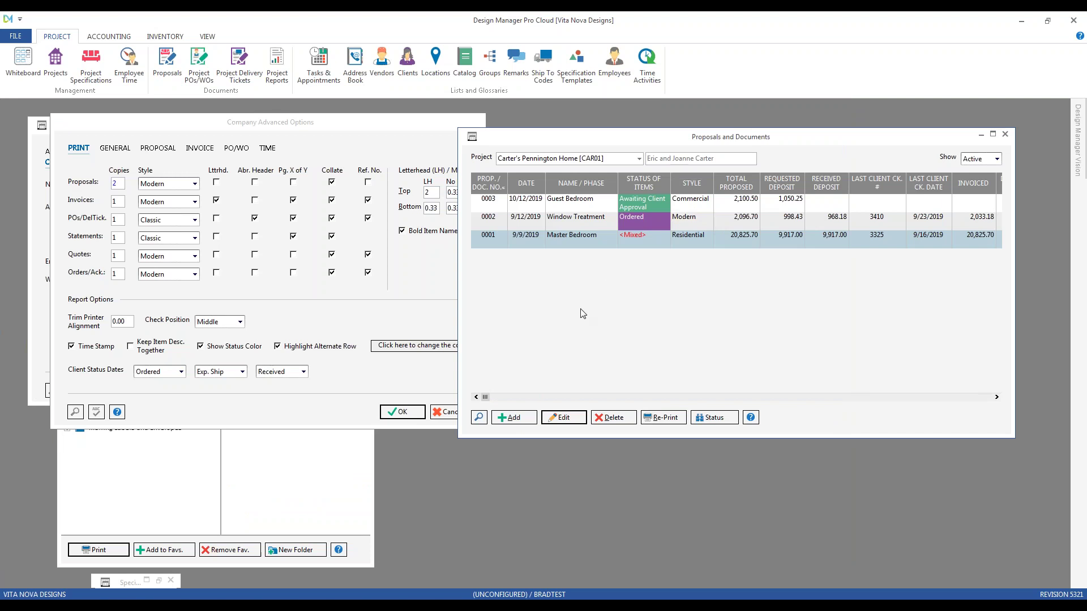
- Minimize the proposals window and preview the existing client invoice dated 10/20/2019 in the Modern w/ Deposit style
left_click(981, 134)
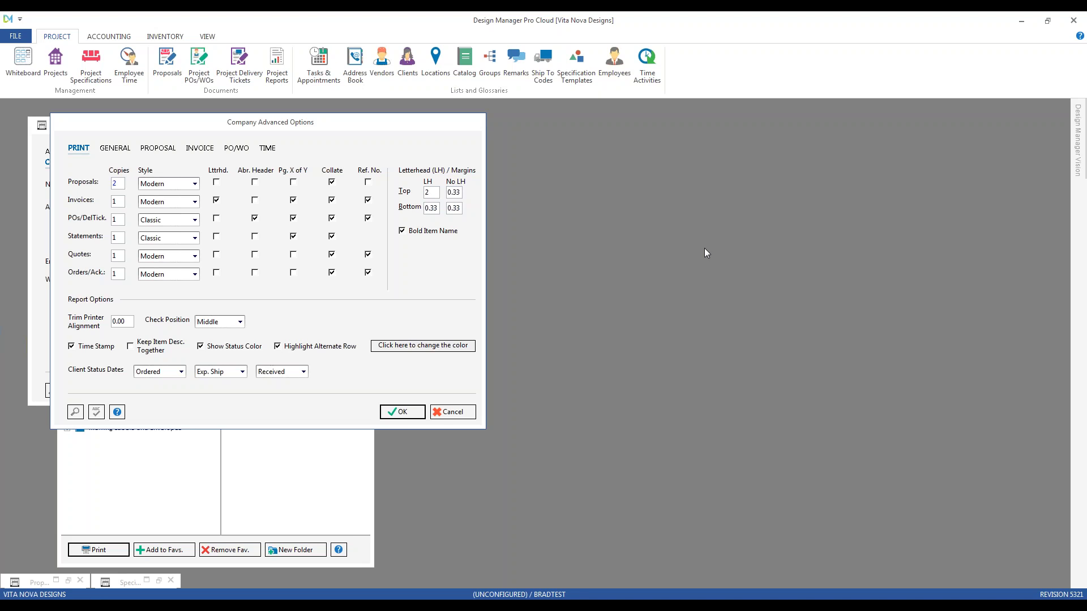
left_click(109, 36)
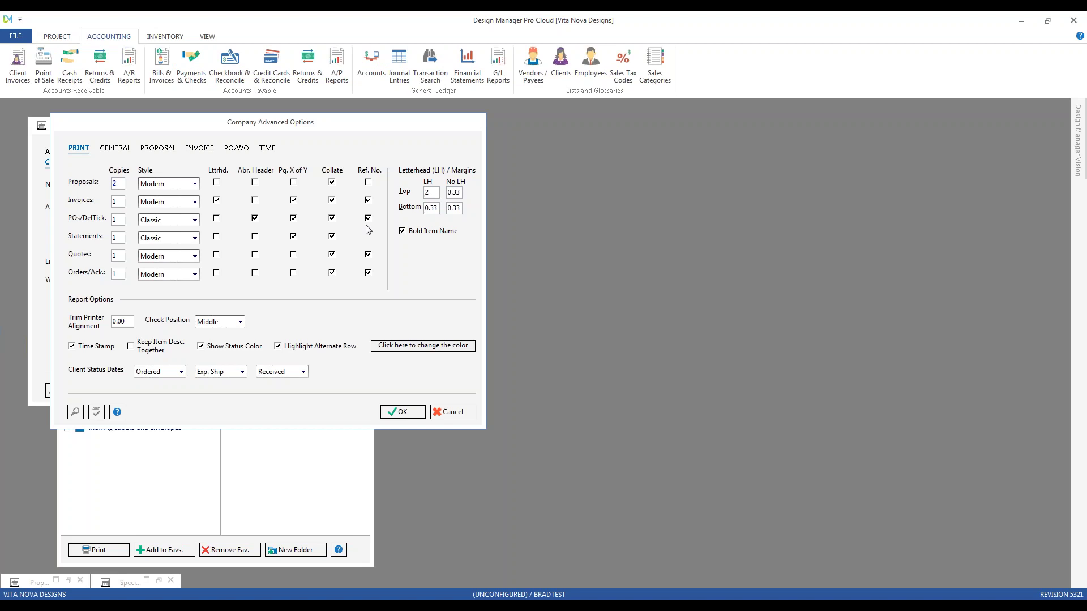
left_click(18, 65)
left_click(70, 132)
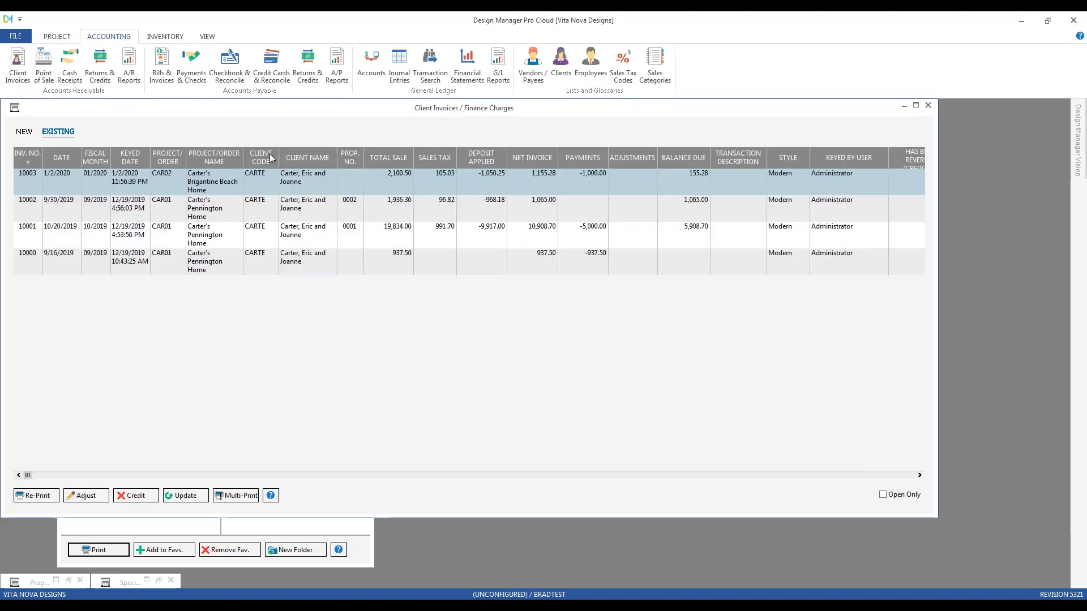
left_click(440, 239)
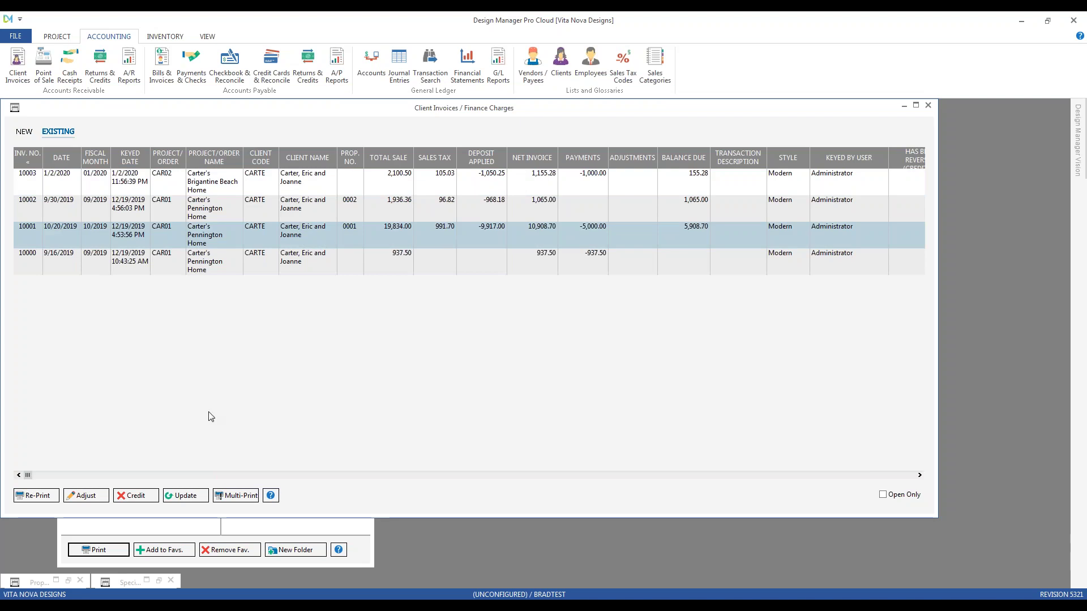
left_click(37, 495)
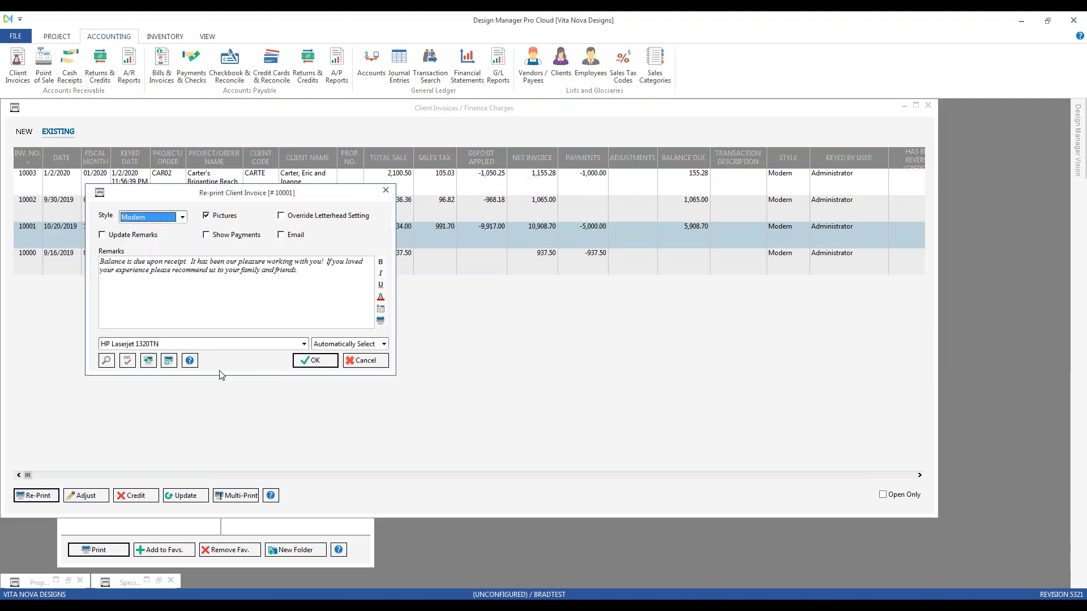
left_click(182, 216)
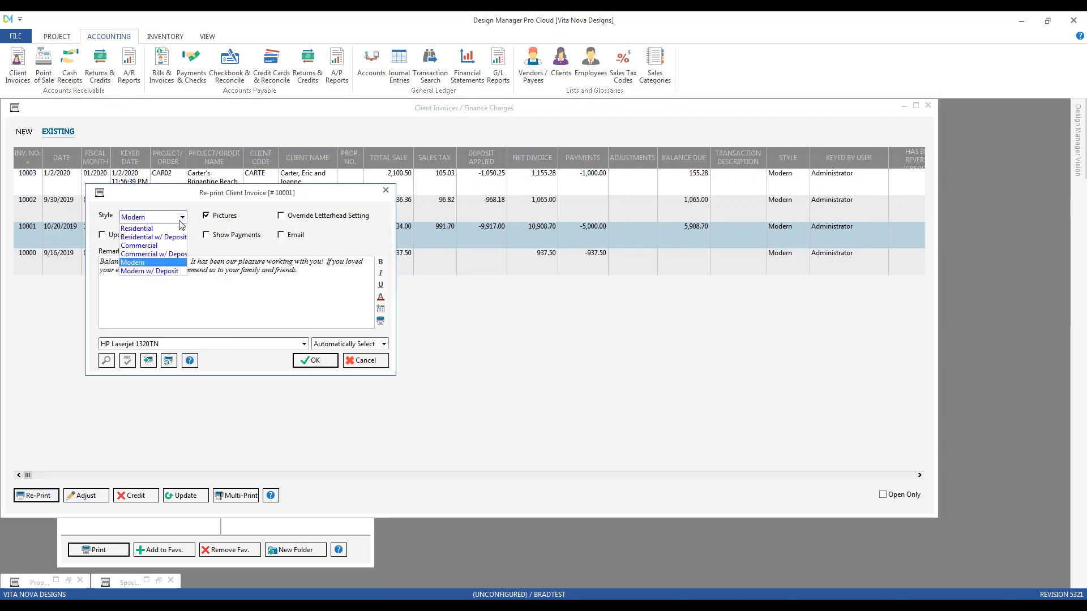
left_click(173, 271)
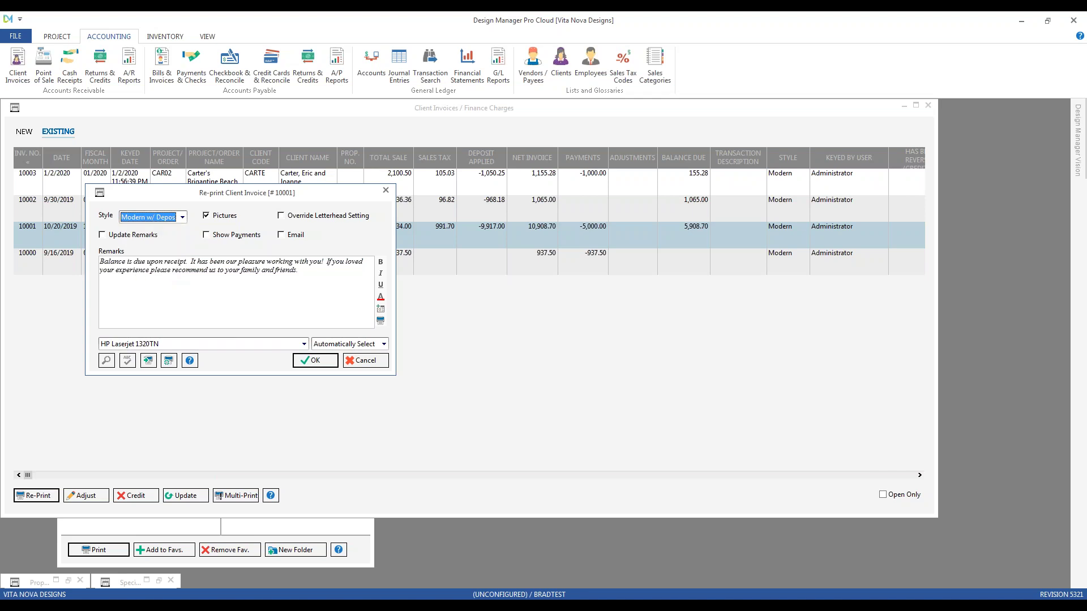
left_click(327, 359)
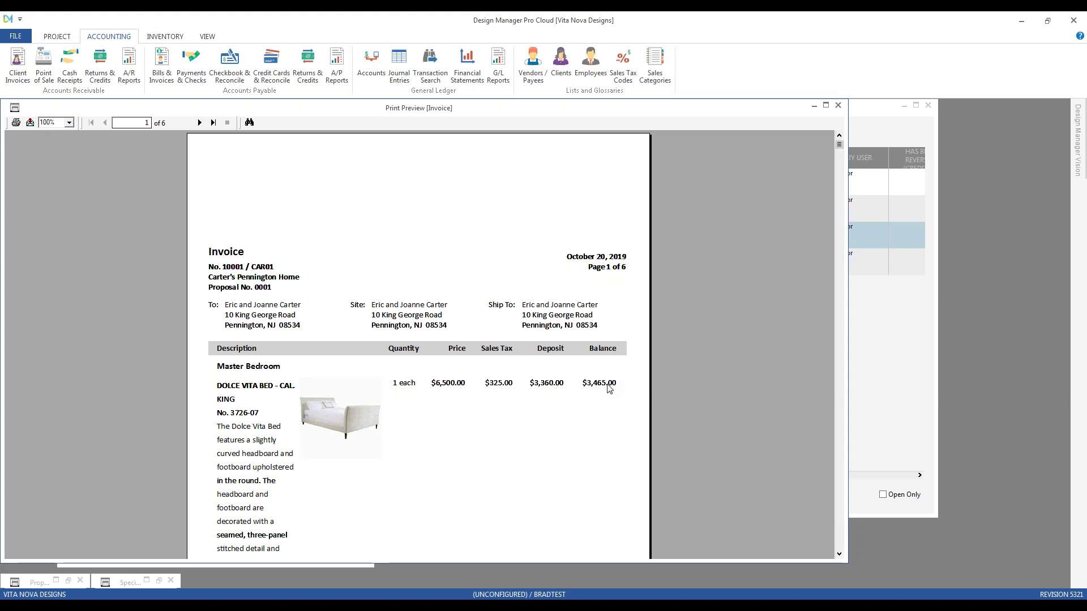
- Examine the invoice's deposit and balance columns through to the totals on the last page
left_click(199, 123)
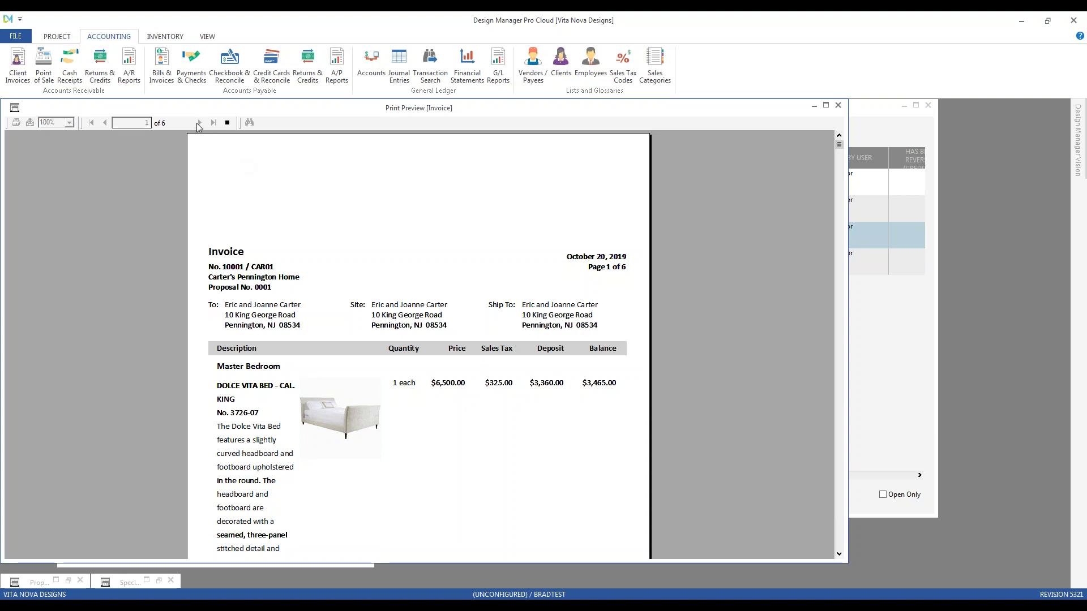
left_click(199, 123)
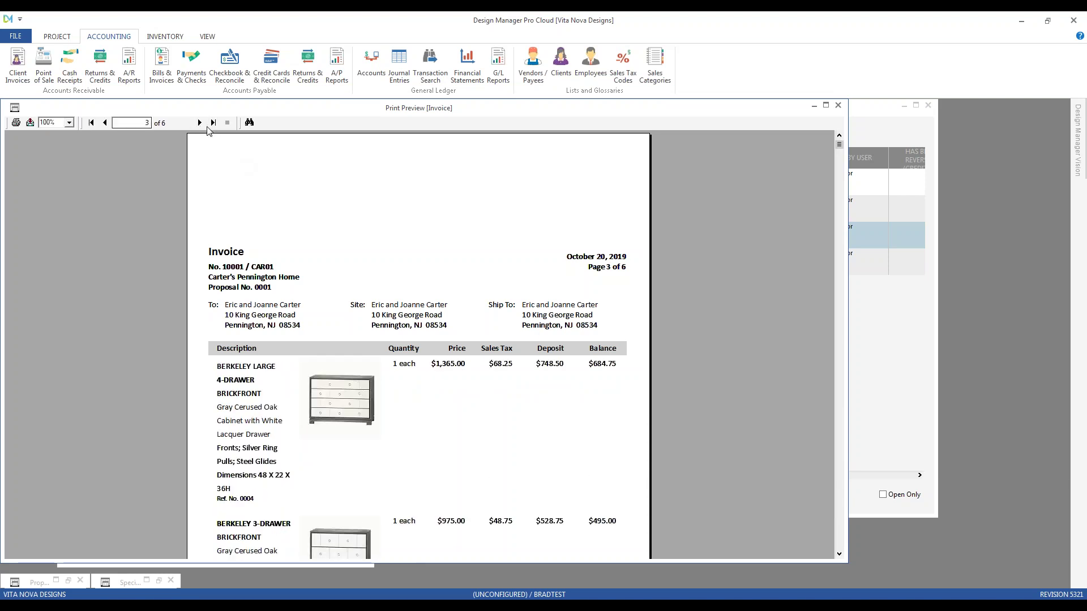
left_click(213, 123)
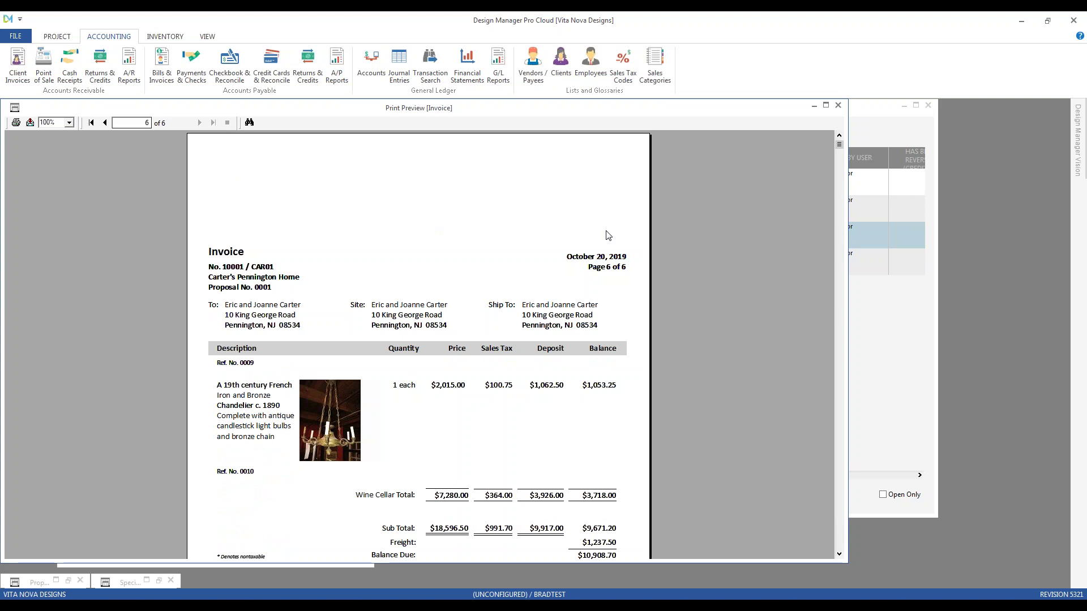
scroll(701, 248, "down", 3)
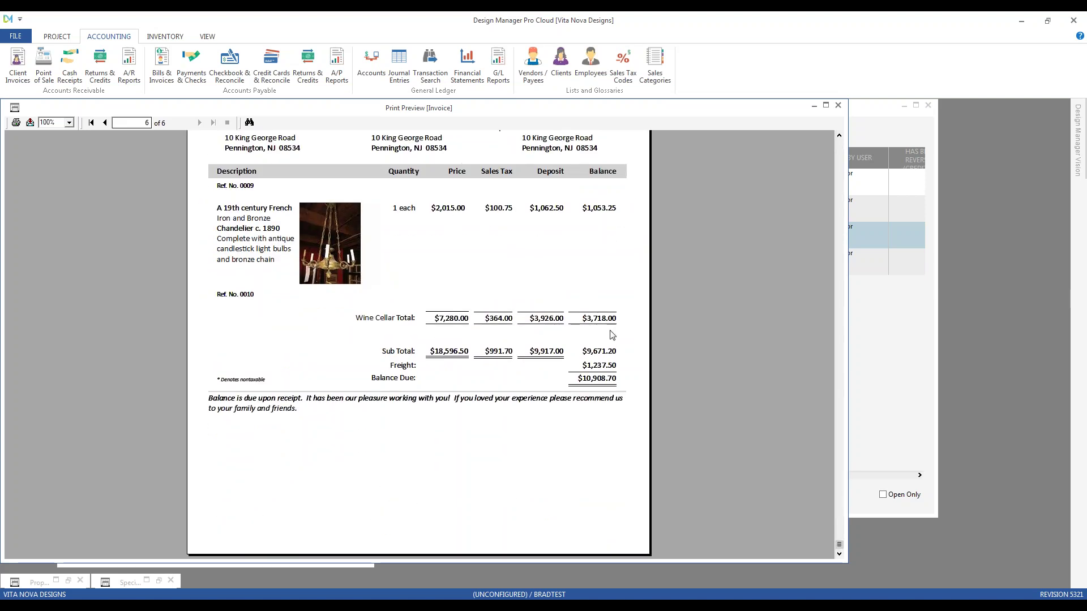
- Examine the subtotal, freight and balance due on the invoice's last page, and close the preview
left_click(549, 354)
left_click(601, 353)
left_click(605, 367)
left_click(605, 382)
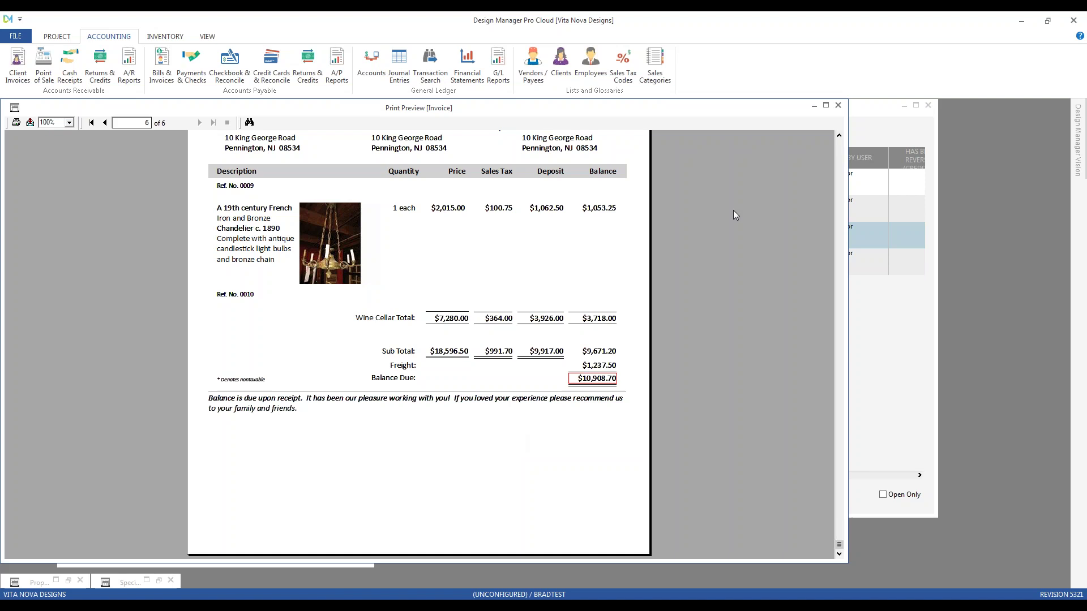
left_click(838, 107)
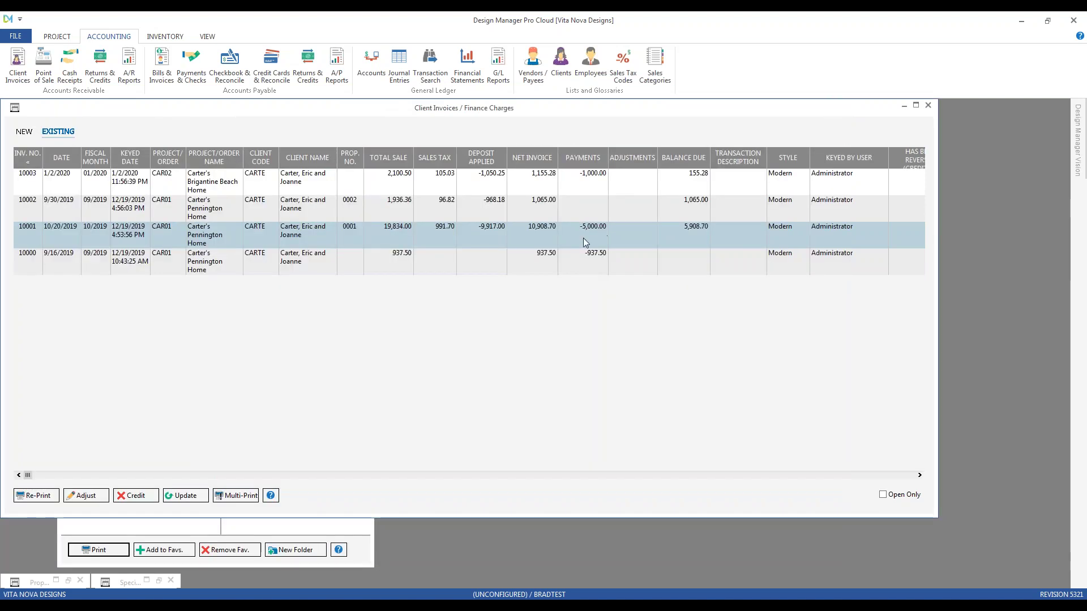
- Preview the same client invoice again in the Modern w/ Deposit style with Show Payments enabled
left_click(55, 495)
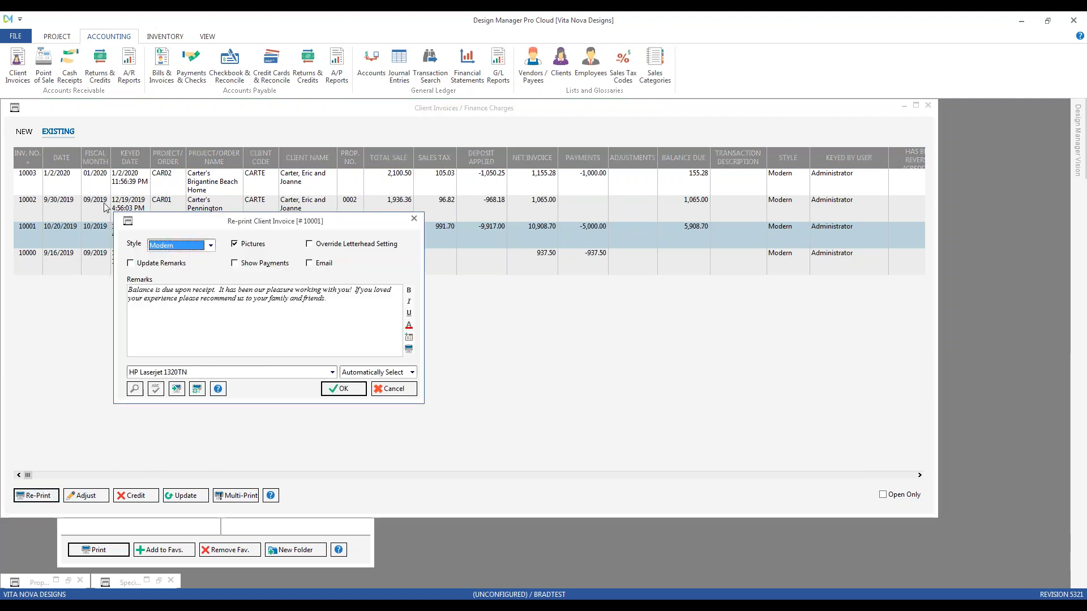
left_click(210, 245)
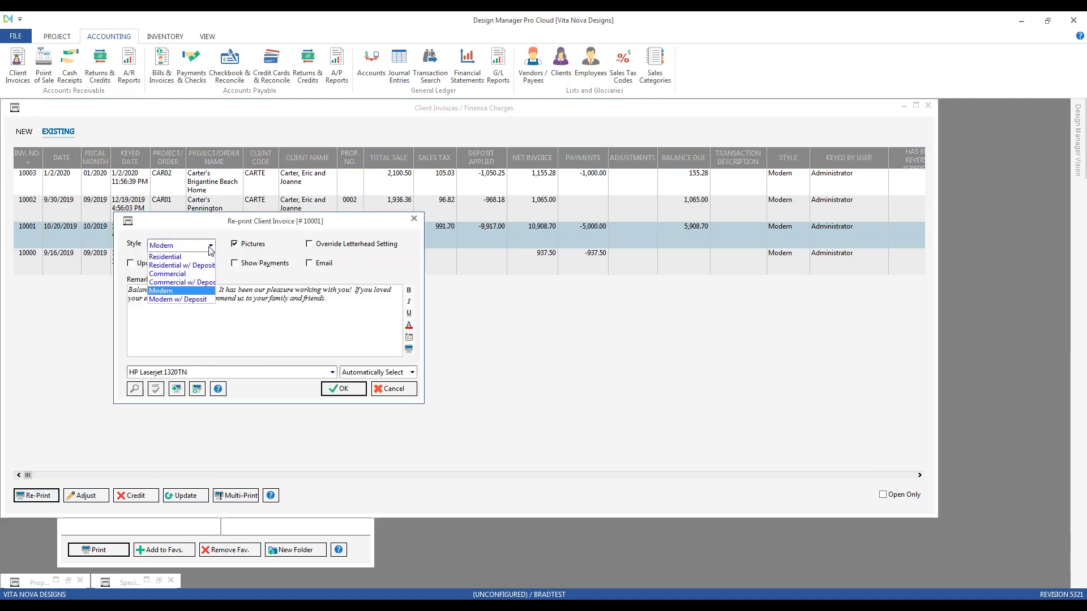
left_click(194, 299)
left_click(248, 264)
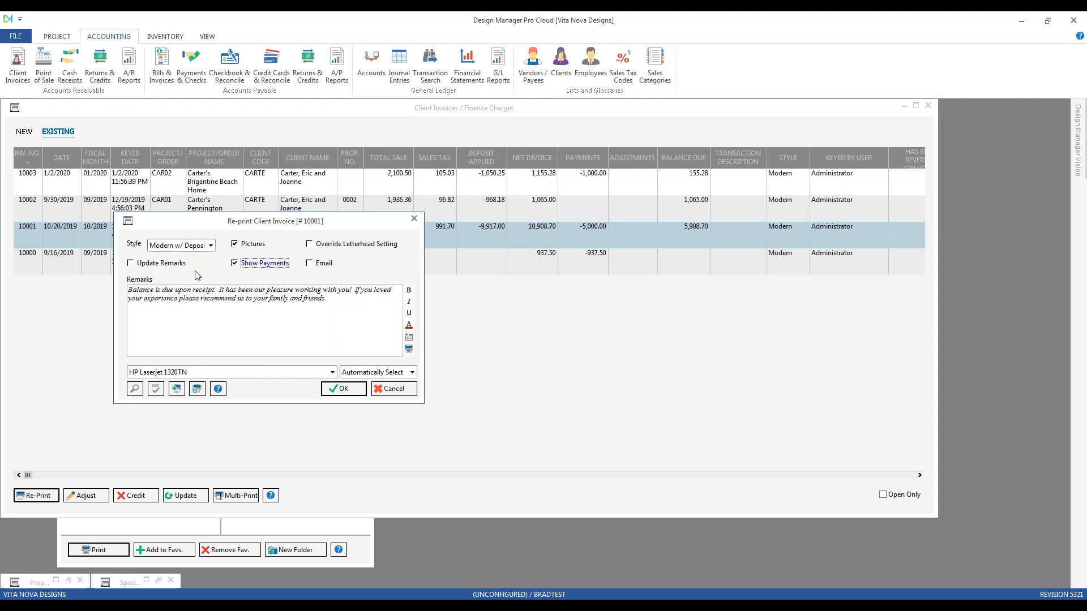
left_click(340, 389)
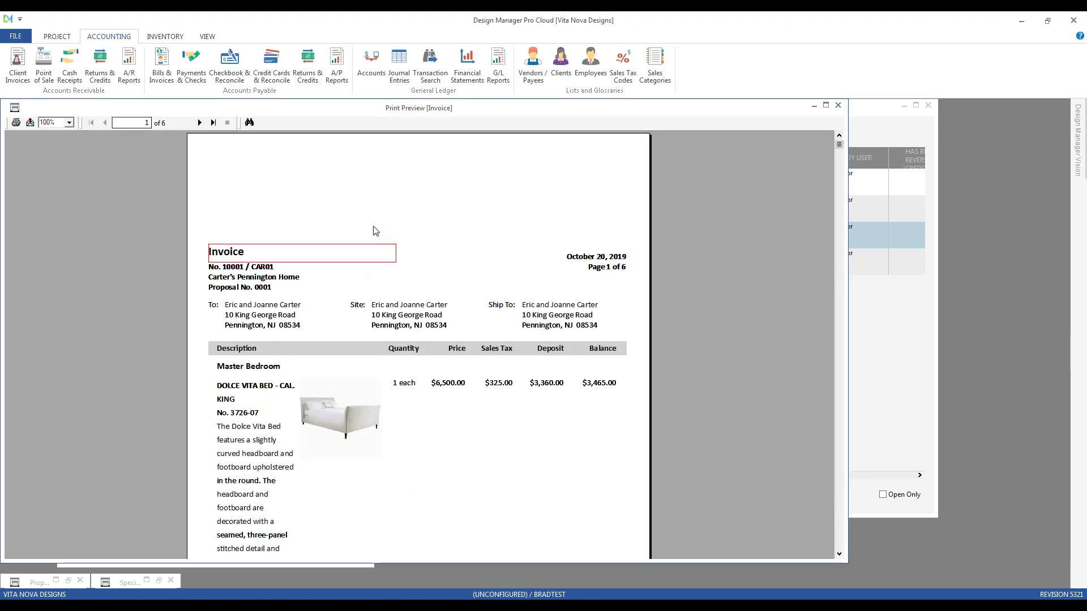
- Examine the payments and balance due in the closing totals on the invoice's last page, and close the preview
scroll(373, 230, "down", 3)
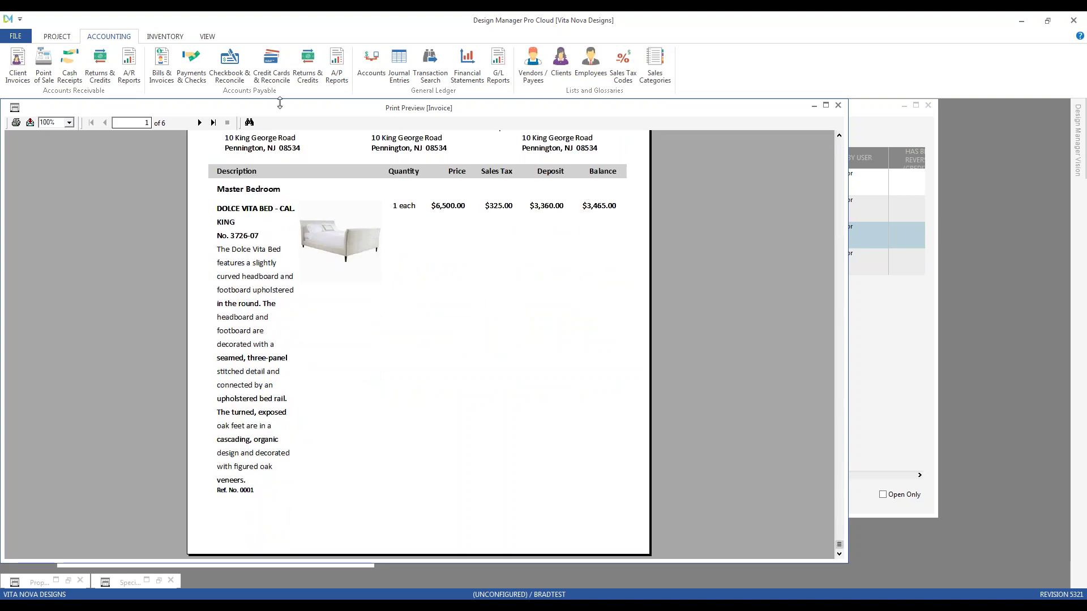
left_click(199, 122)
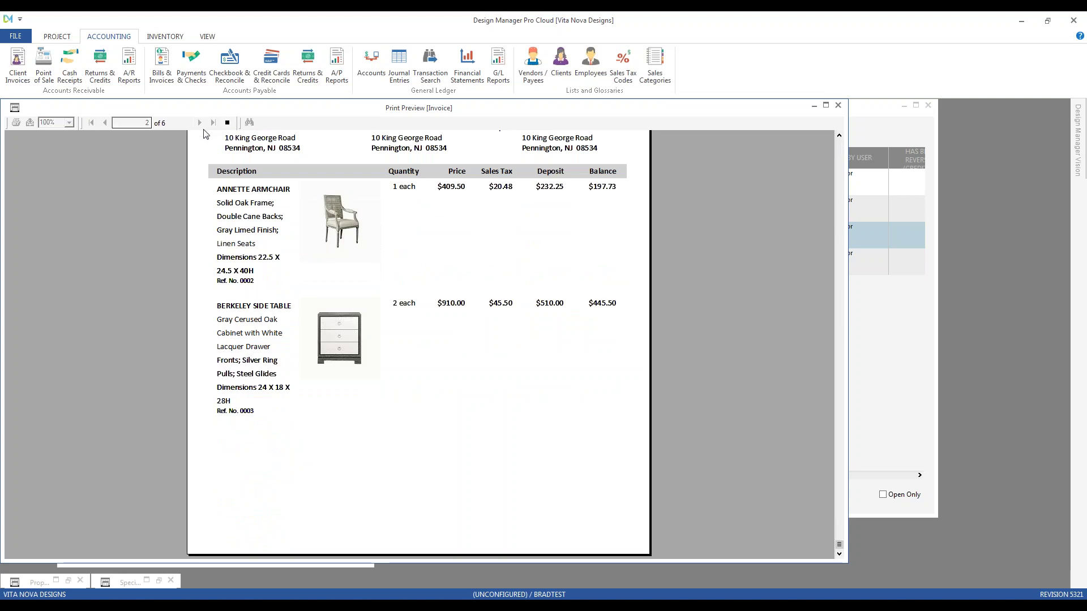
left_click(213, 122)
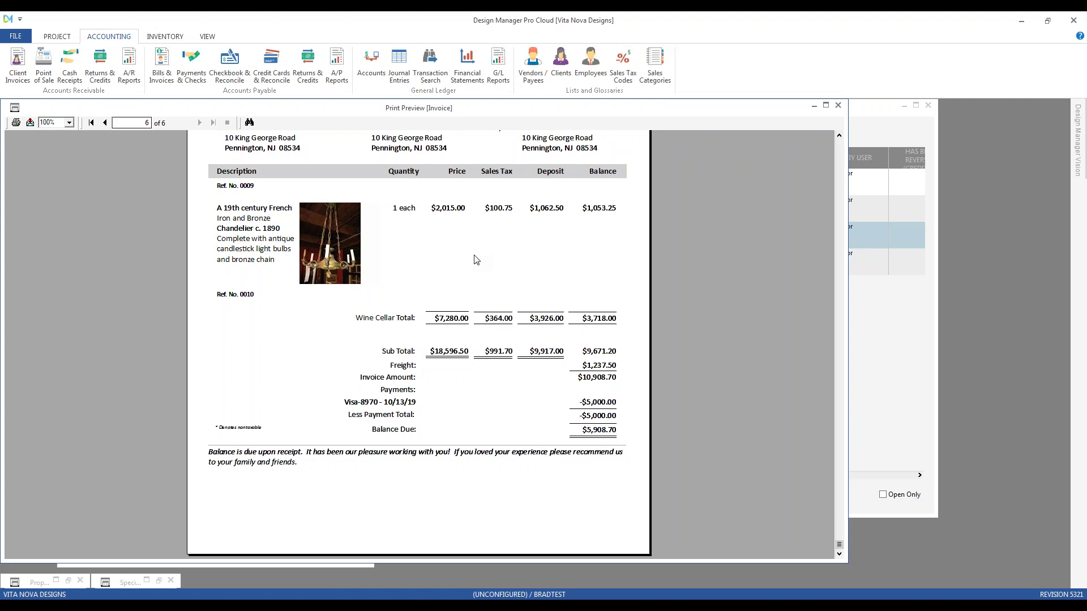
left_click(837, 106)
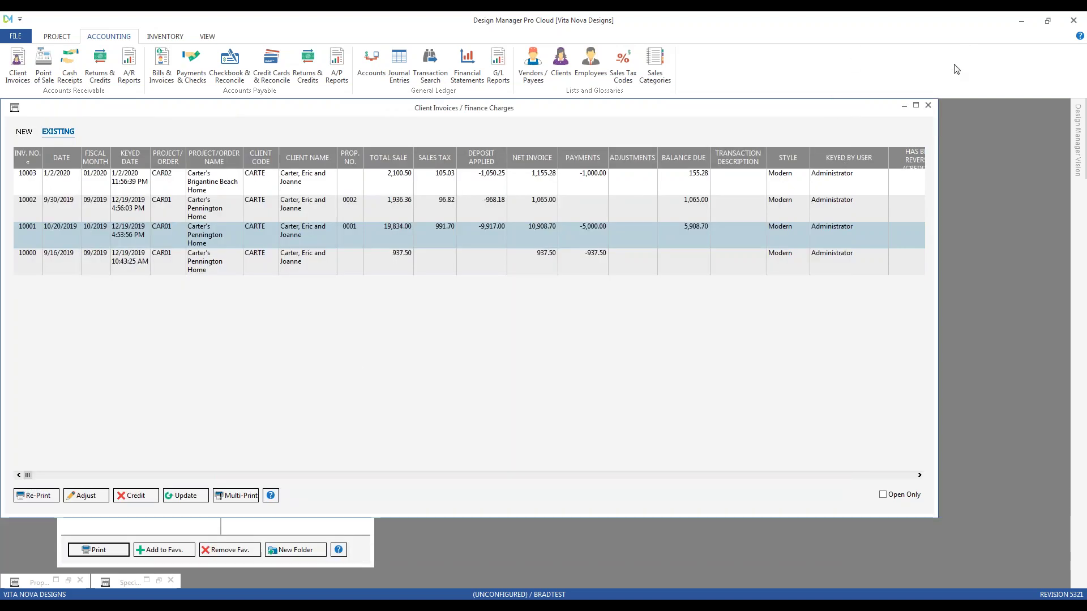
- Close the client invoices window and look through the available proposal styles in the company advanced print options
left_click(928, 107)
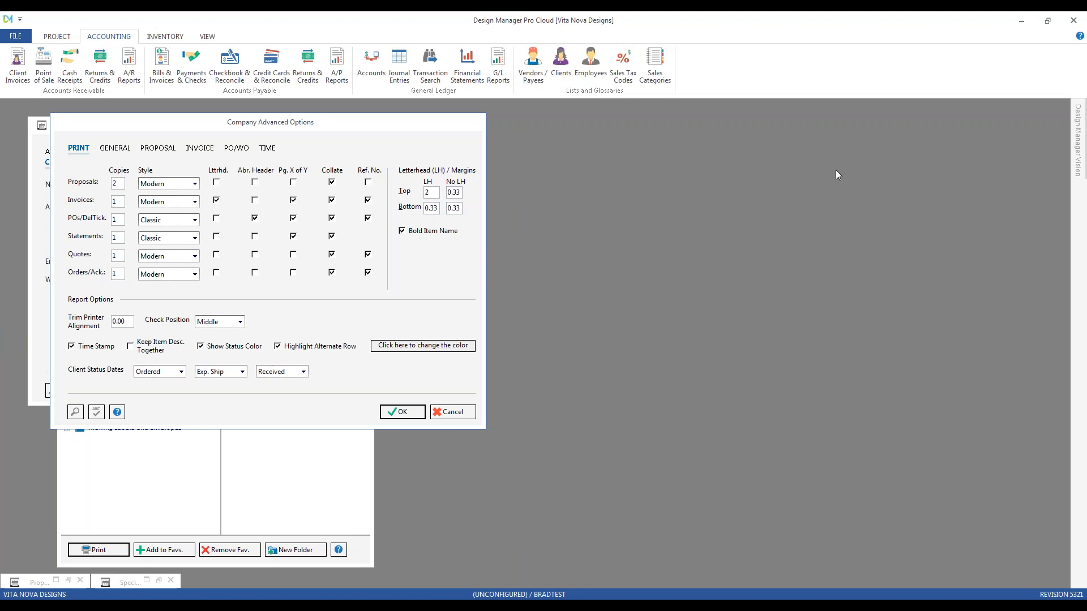
left_click(195, 183)
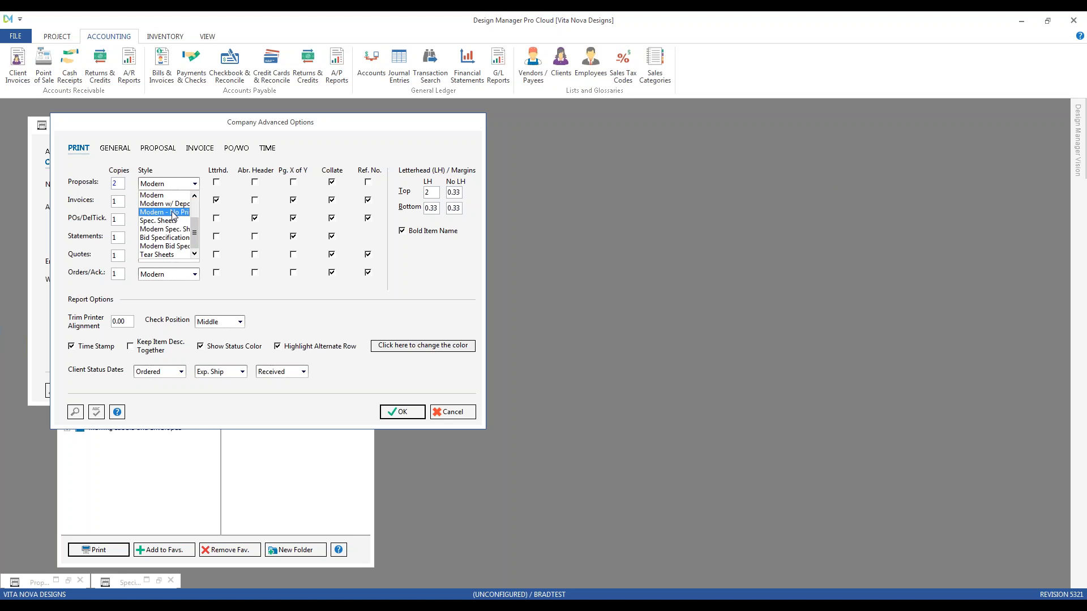
left_click(341, 145)
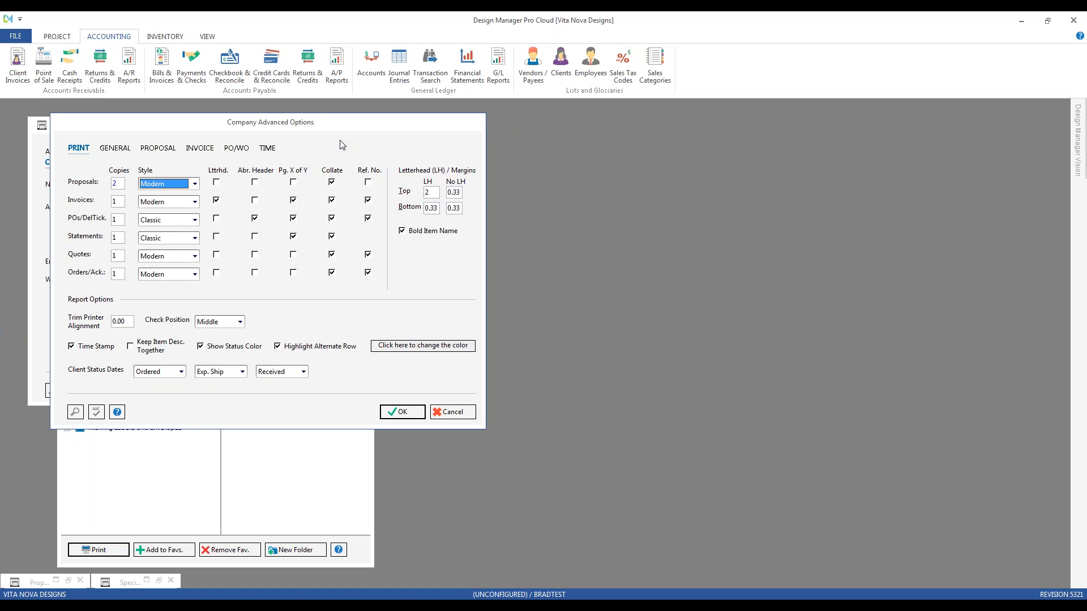
- Bring back the proposals window and preview the Master Bedroom proposal in the Modern - No Pricing style with Update Style off
left_click(63, 38)
left_click(167, 63)
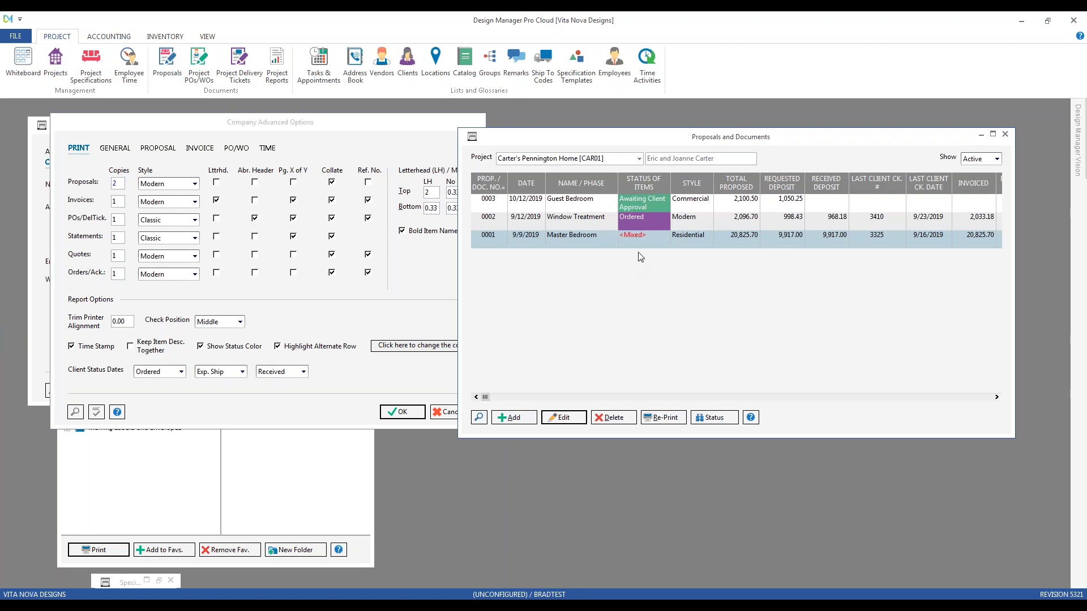
left_click_drag(659, 138, 646, 133)
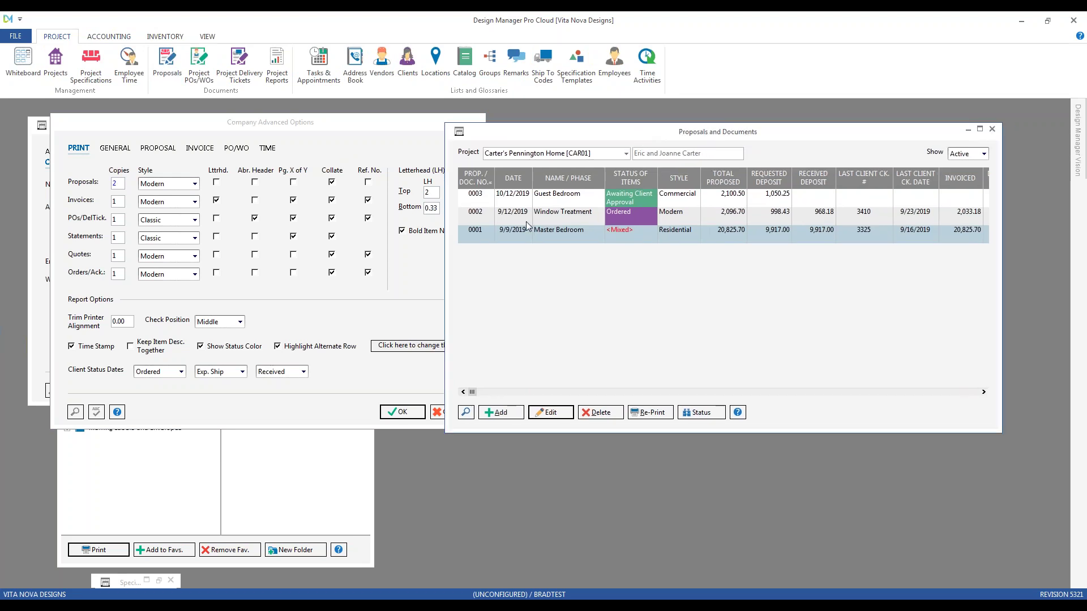
left_click(651, 413)
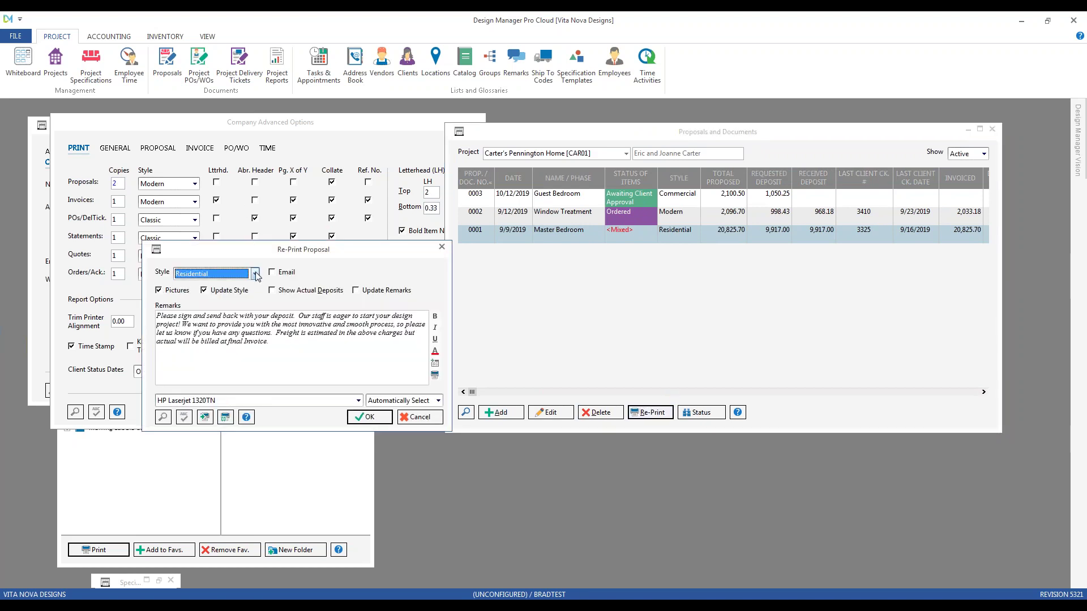
left_click(256, 273)
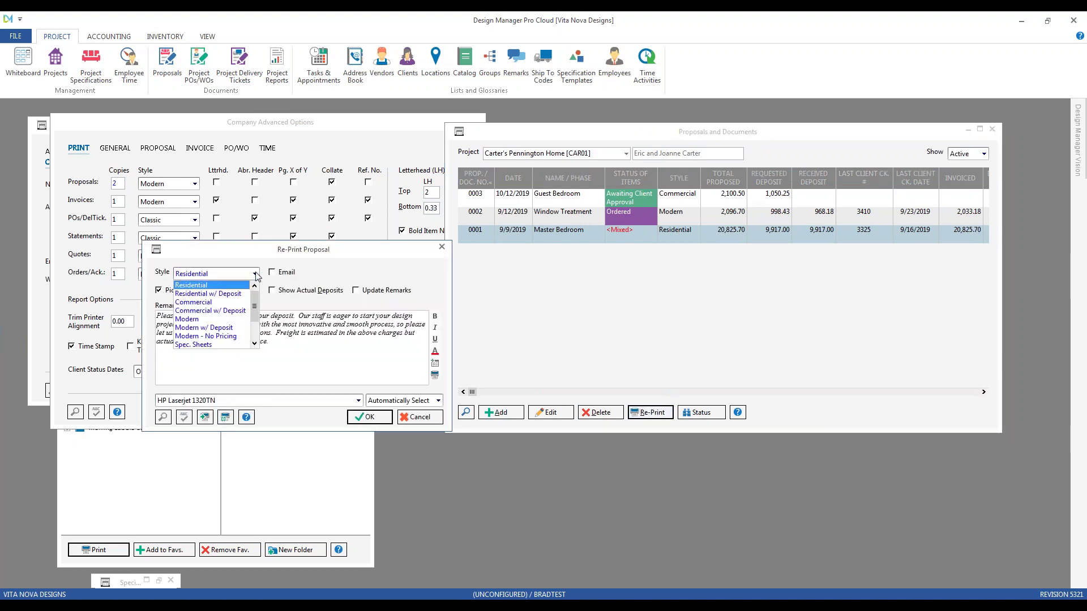
left_click(237, 338)
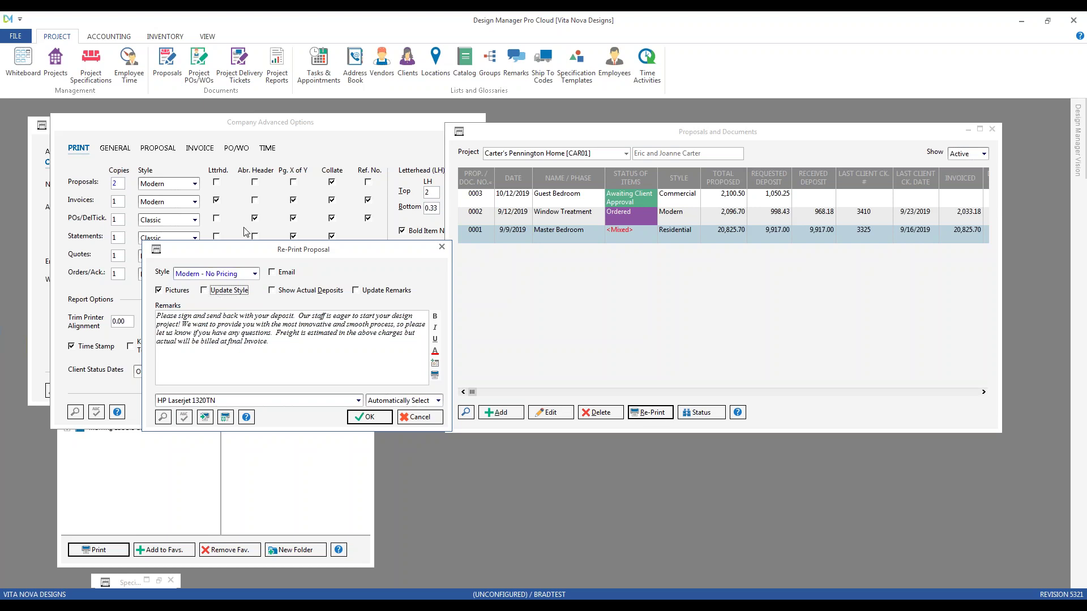
left_click(372, 417)
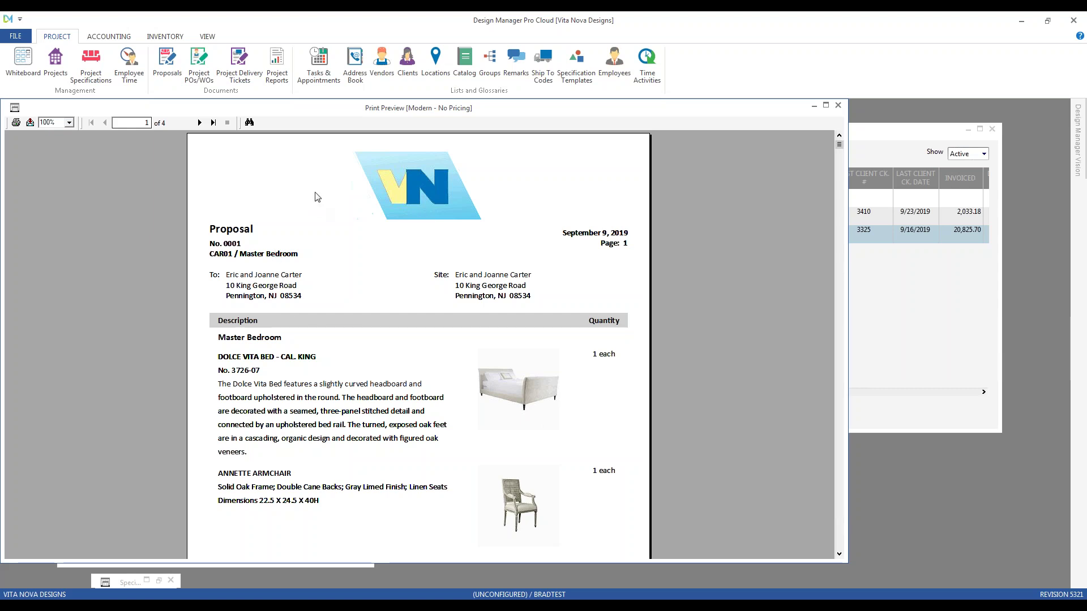
- Examine all pages of the no-pricing proposal through to the signature lines, and close the preview
left_click(257, 234)
scroll(249, 202, "down", 3)
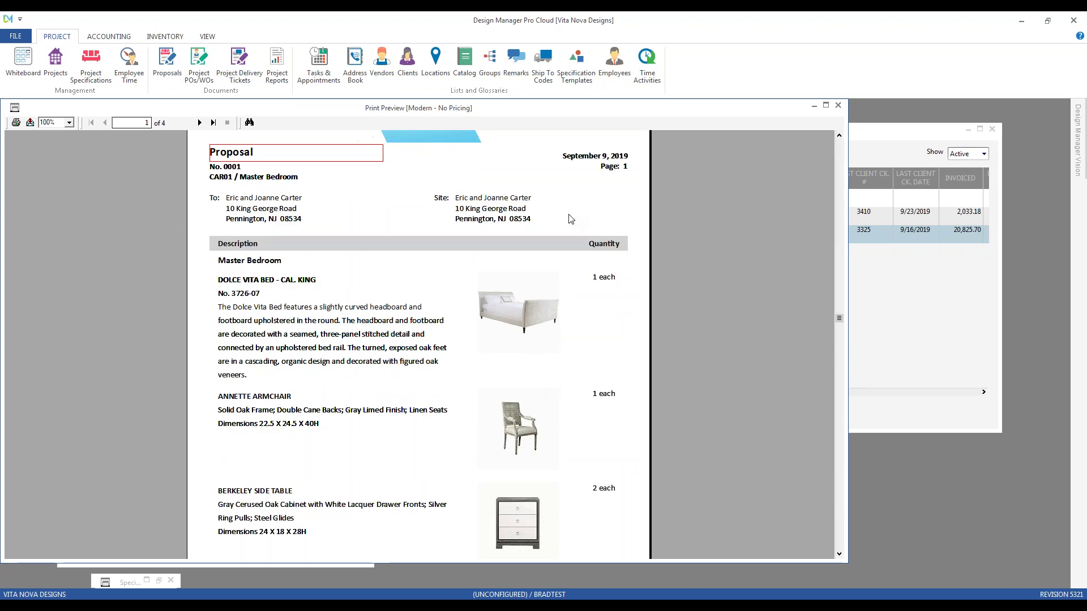
scroll(707, 252, "down", 3)
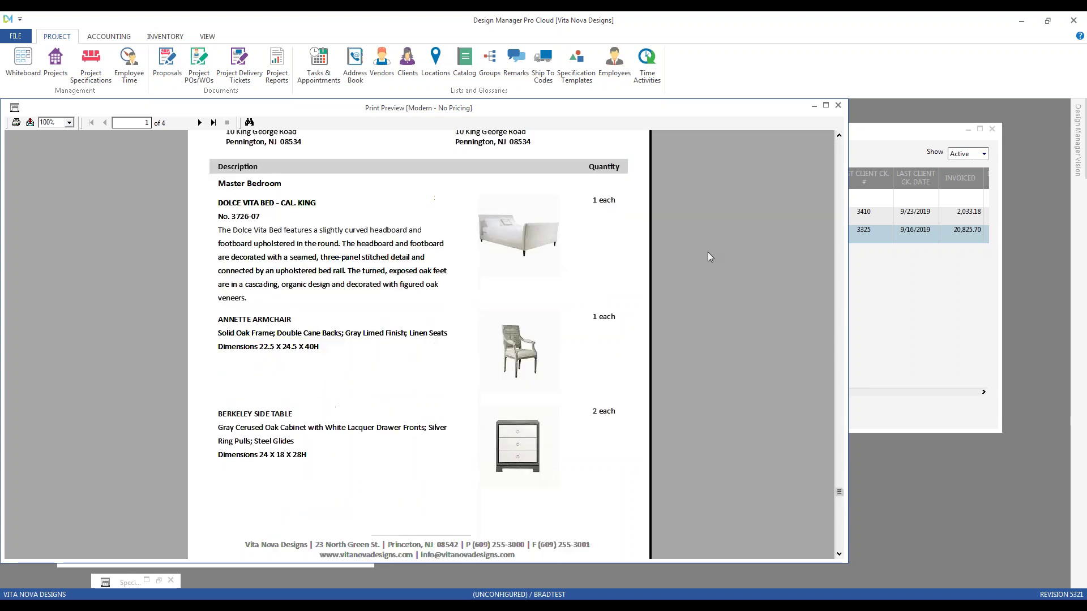
left_click(199, 122)
left_click(199, 122)
left_click(199, 122)
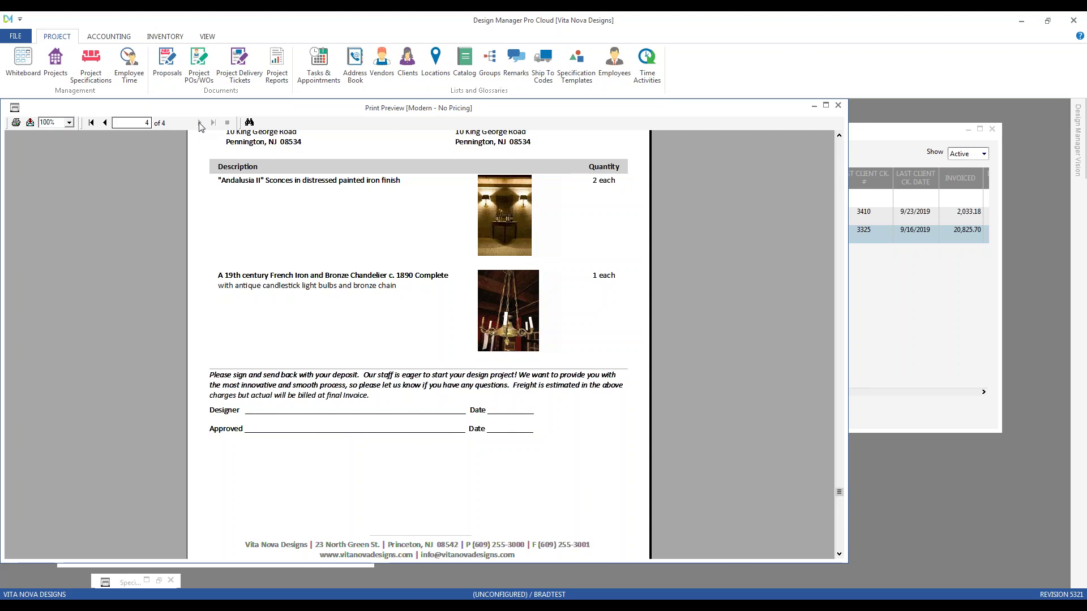
left_click(838, 105)
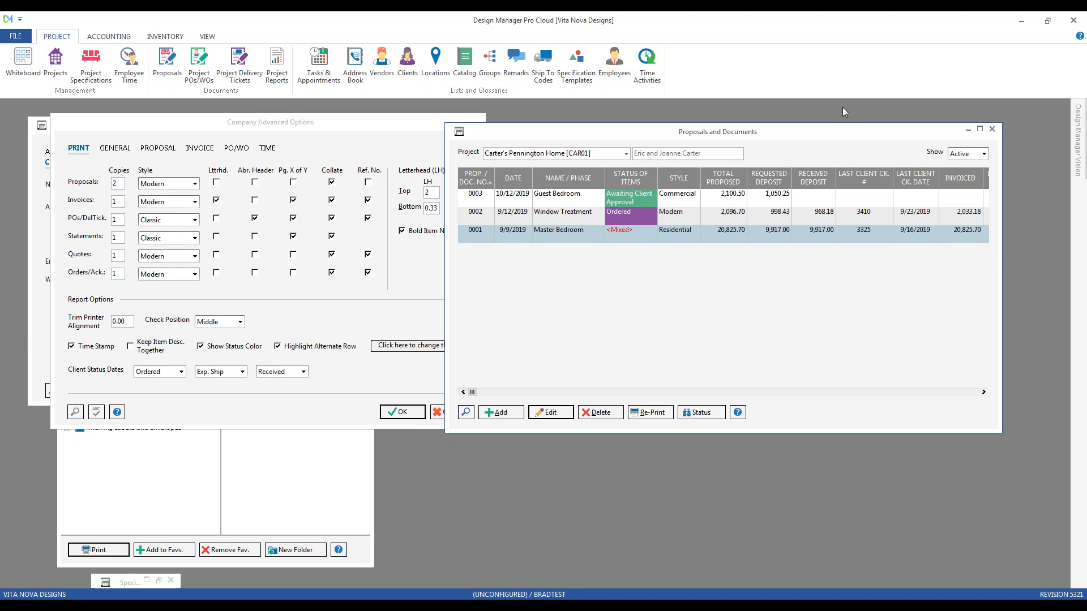
- Switch the proposals list to the Brigantine Beach Home project (CAR02)
left_click(604, 155)
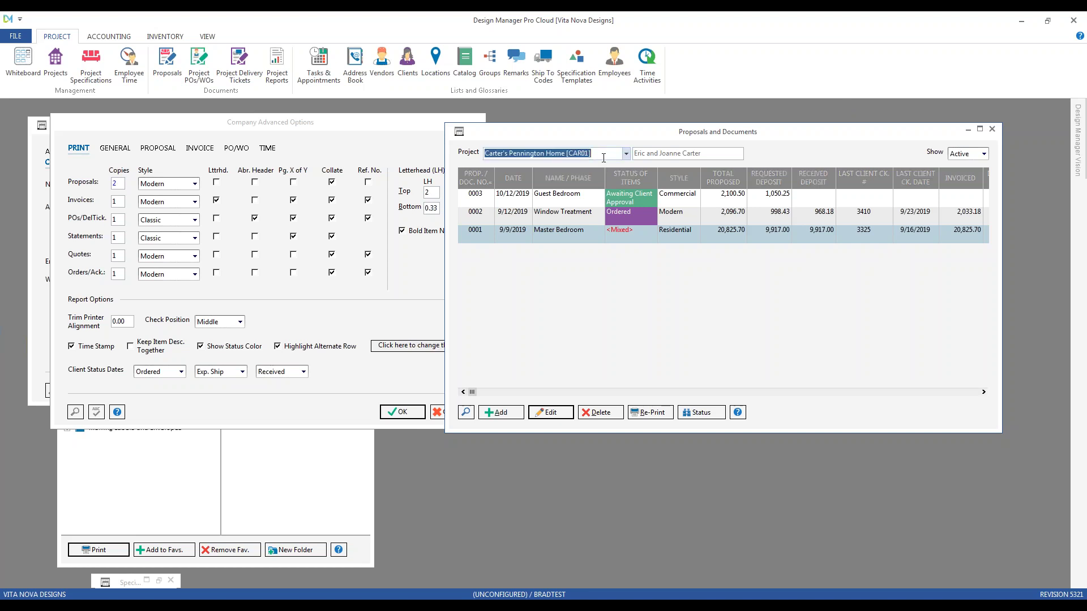
type("car")
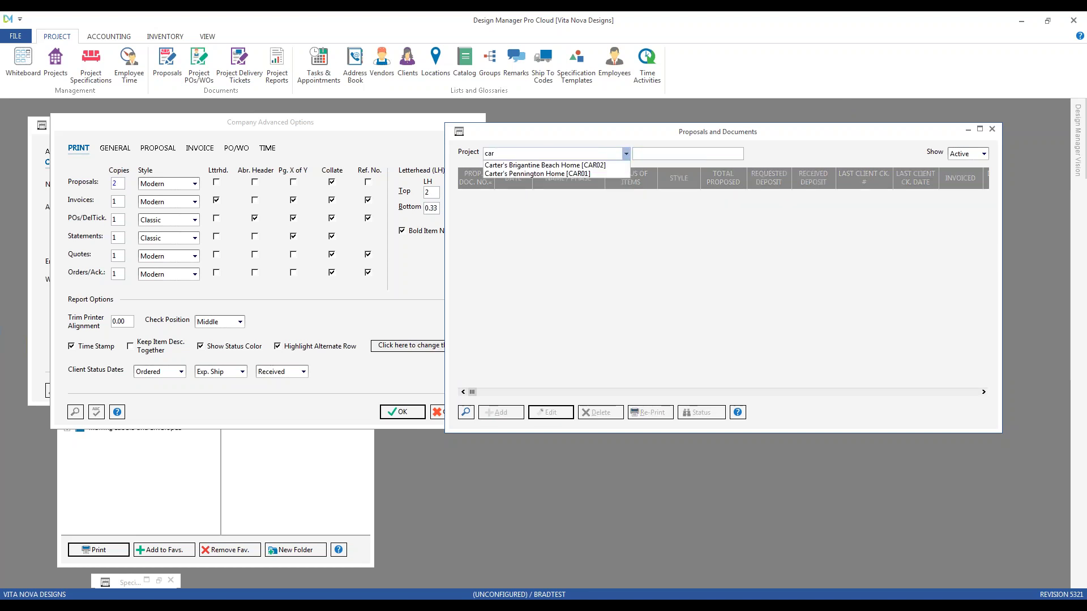
key("Down")
key("Return")
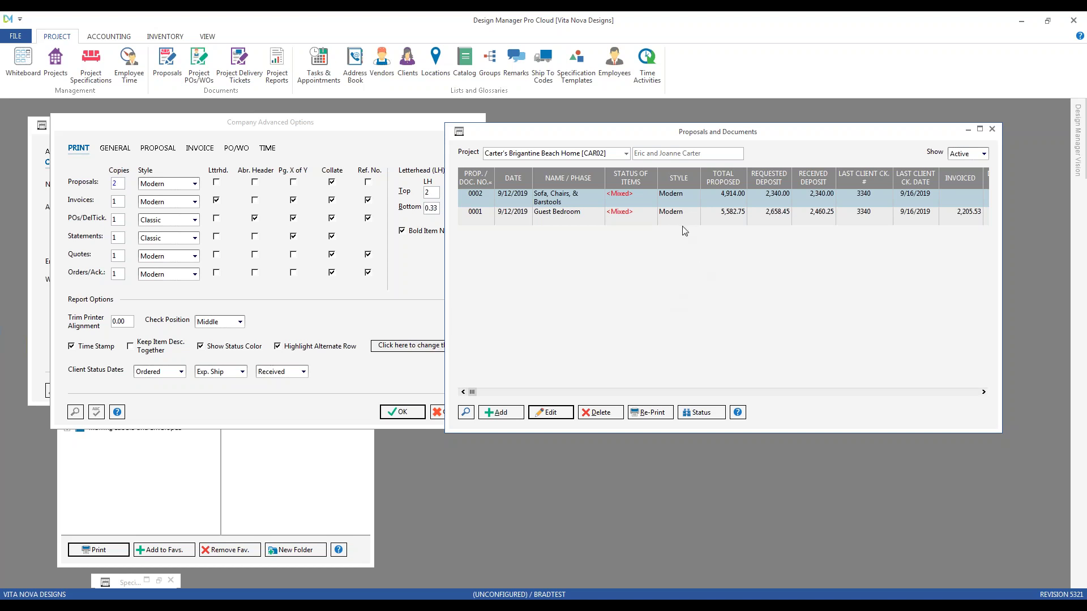
- Add a new proposal named Tear Sheets and set its style to Tear Sheets
left_click(511, 416)
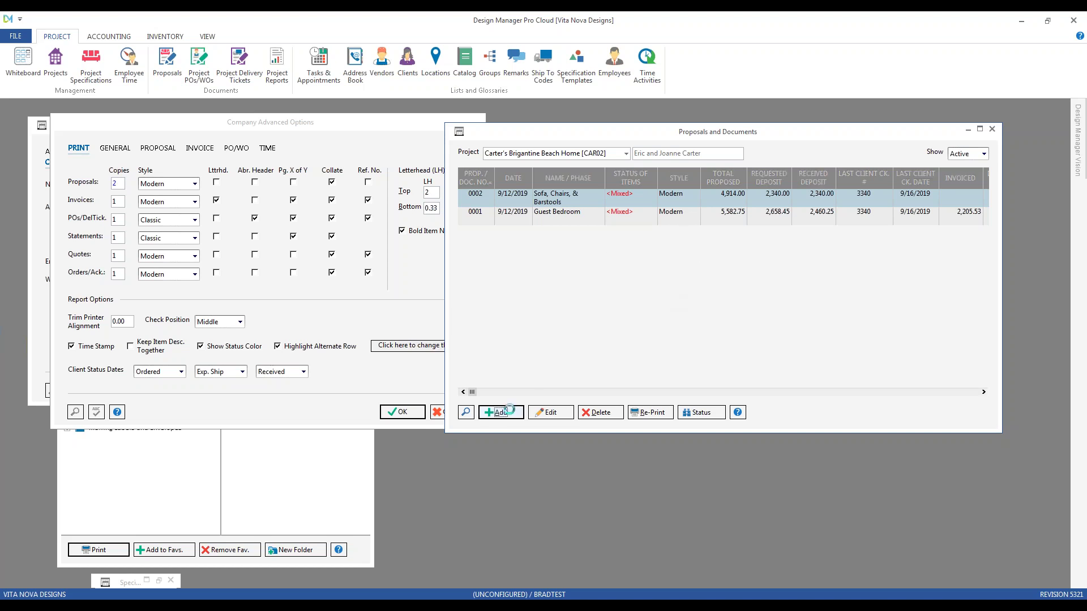
left_click(65, 152)
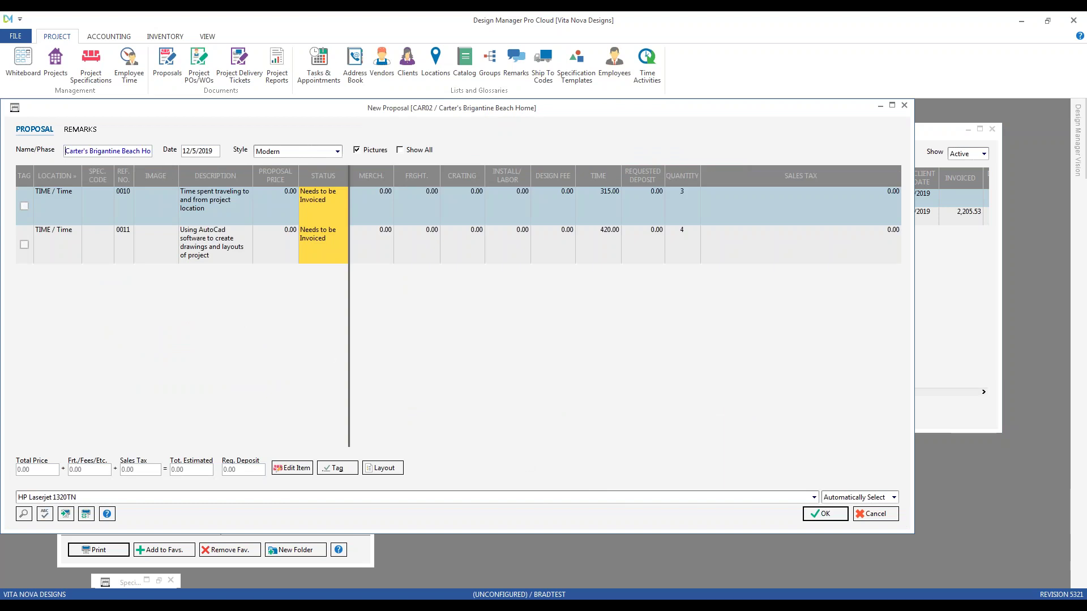
key("shift+End")
type("Tear")
type(" s")
type(" Sheets")
key("Tab")
left_click(301, 154)
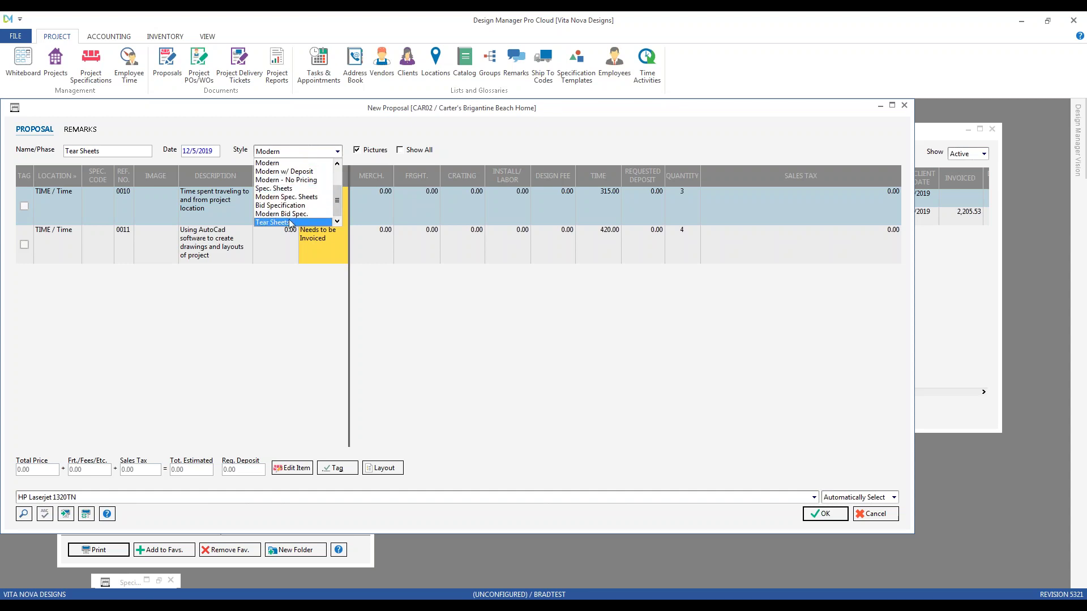
left_click(285, 272)
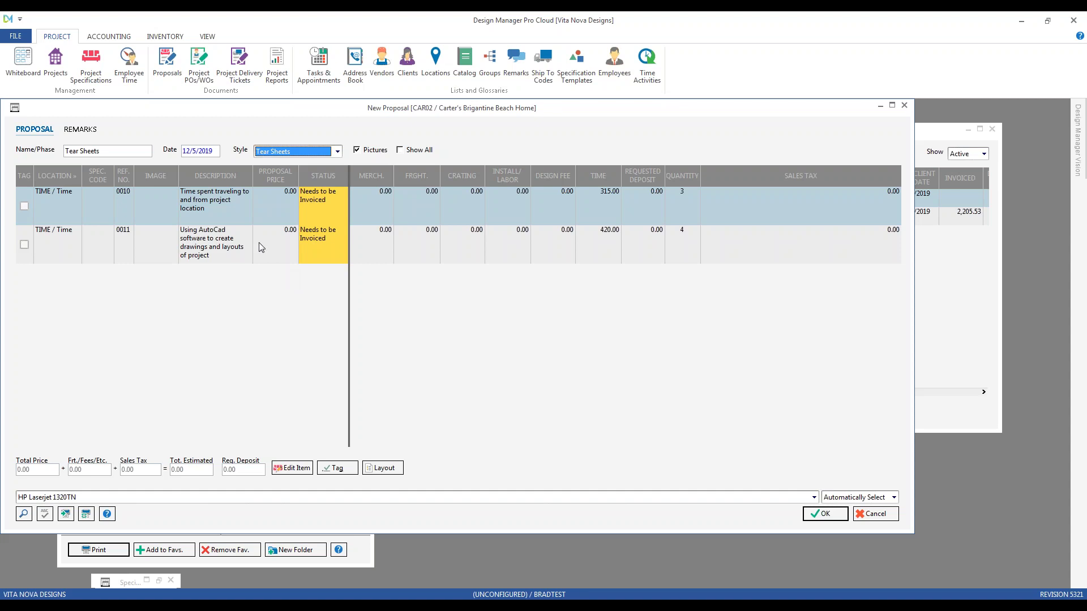
- Show all of the project's items in the new proposal, including already proposed ones, and look through them
left_click(400, 150)
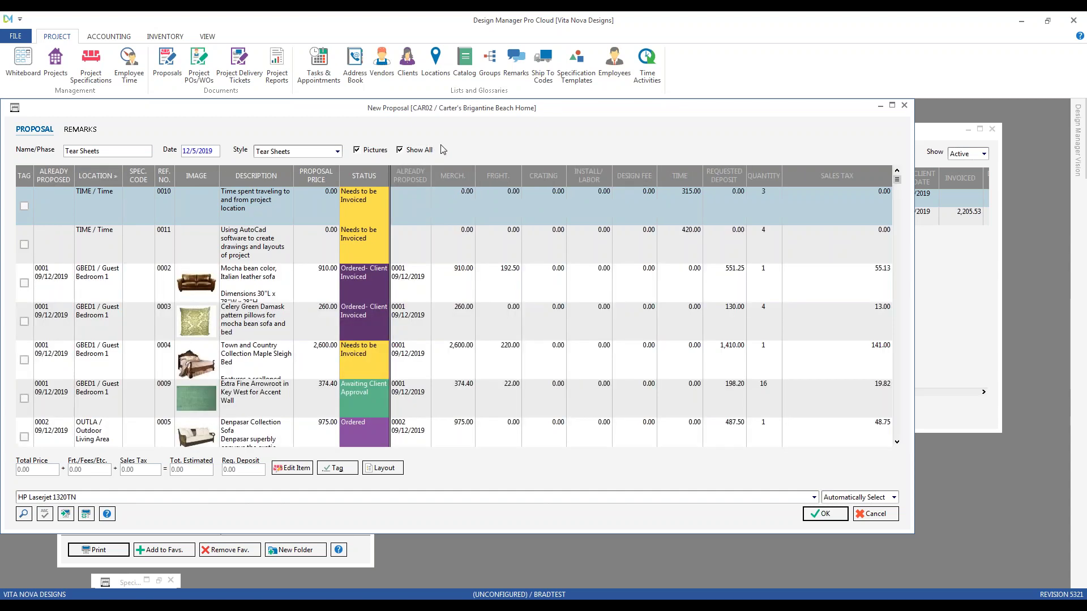
left_click(207, 273)
scroll(143, 258, "down", 1)
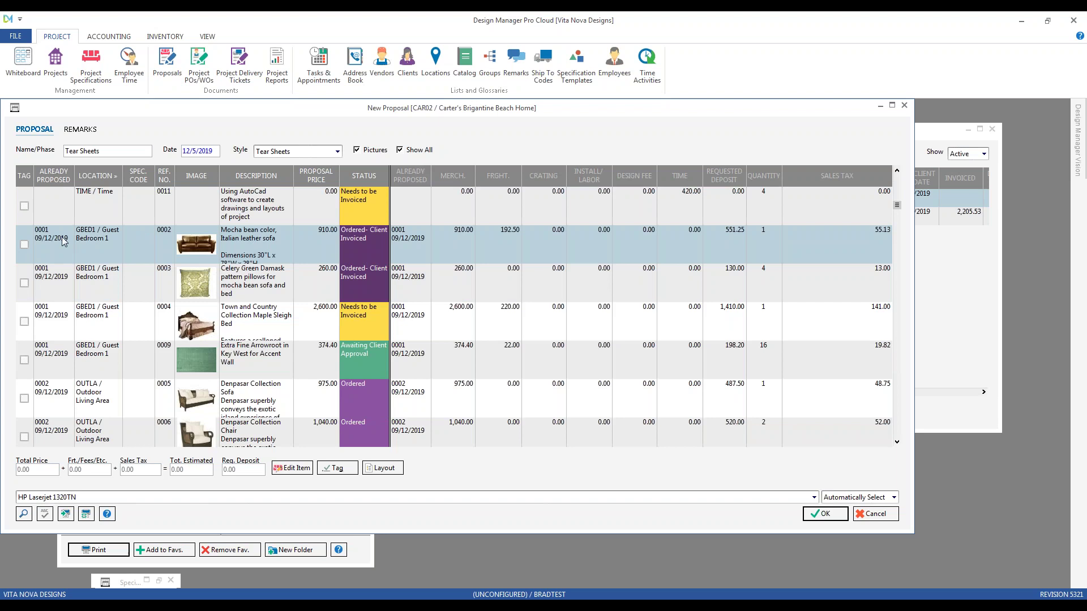
scroll(39, 274, "down", 3)
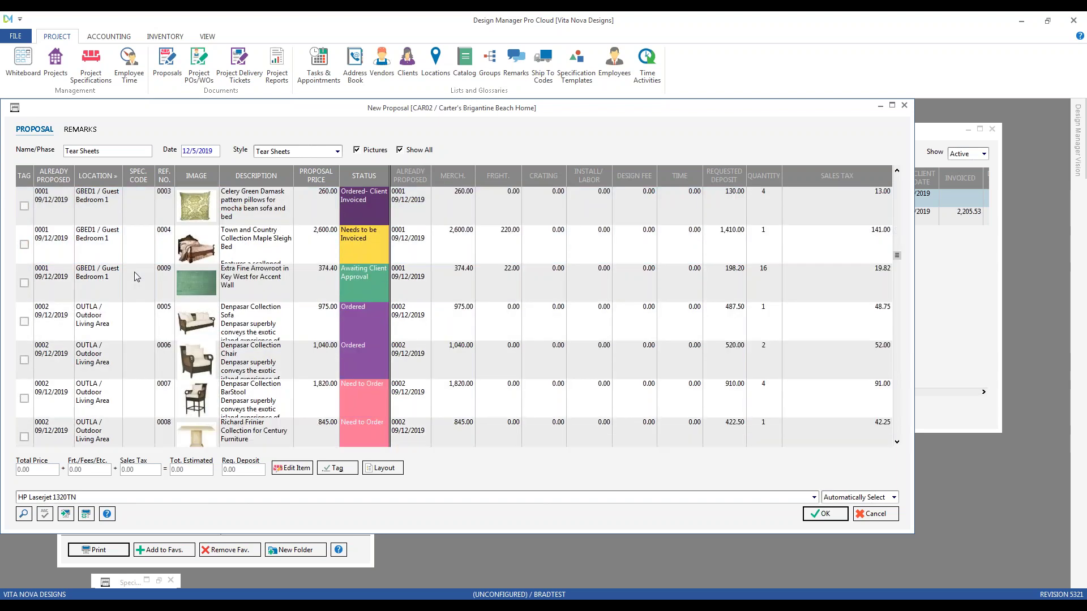
left_click(54, 274)
left_click(57, 334)
left_click(60, 355)
left_click(64, 403)
- Tag the four Outdoor Living Area items, reference numbers 0005 to 0008, for the Tear Sheets proposal
left_click(24, 398)
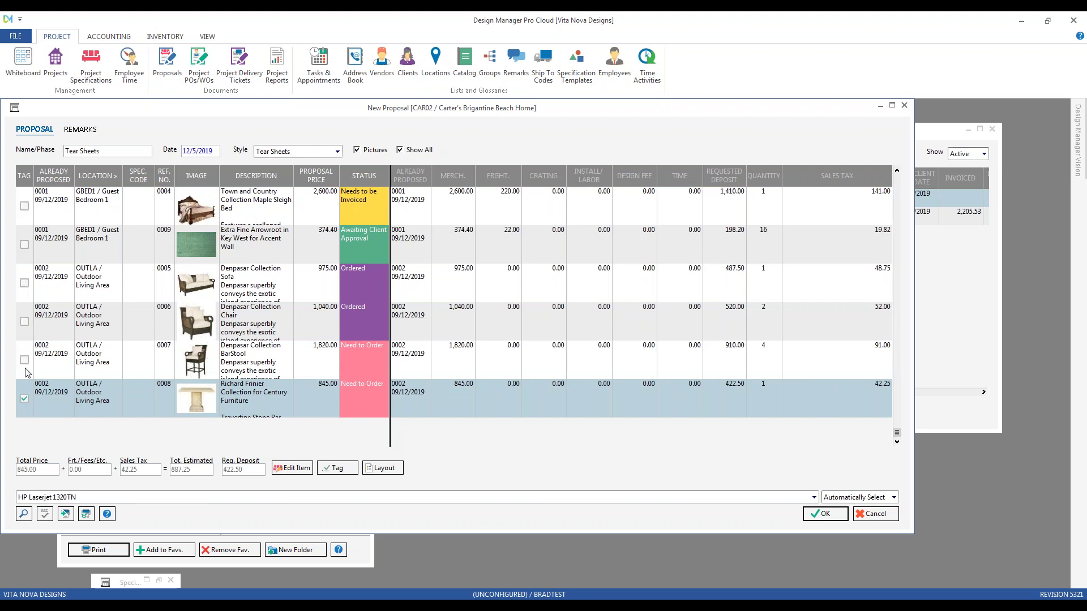
left_click(24, 360)
left_click(28, 313)
left_click(24, 321)
left_click(24, 282)
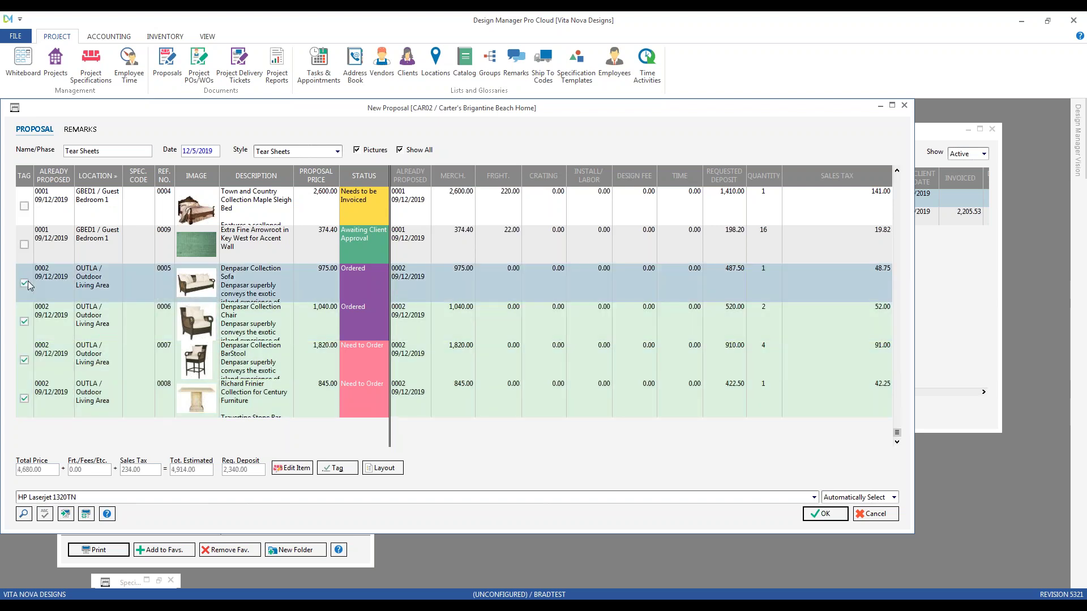
- Generate the Tear Sheets proposal preview and examine the sofa's image, location and description on the first page
left_click(825, 514)
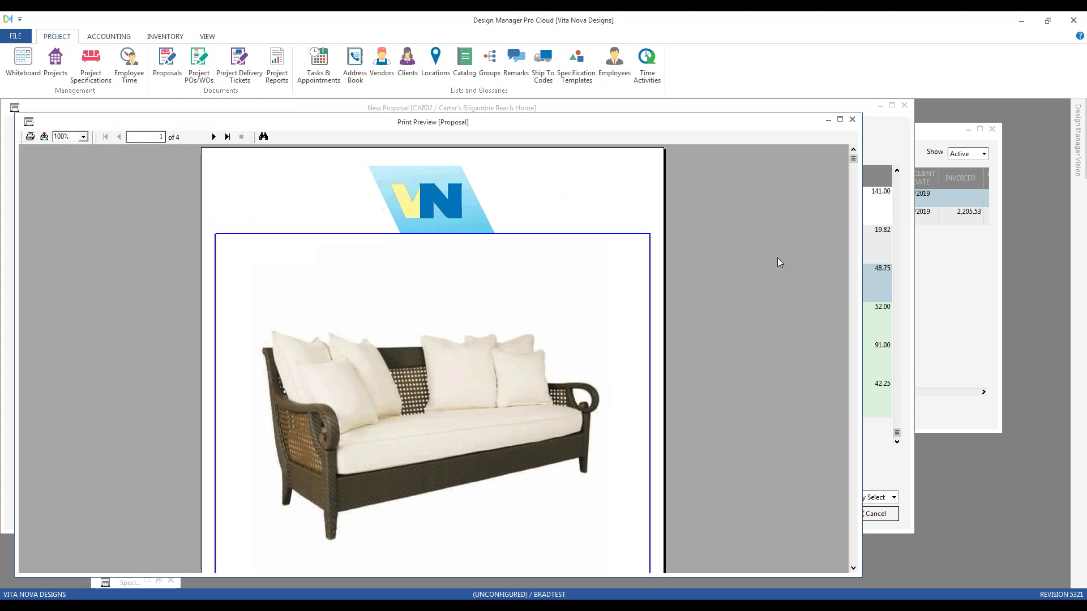
scroll(771, 262, "down", 2)
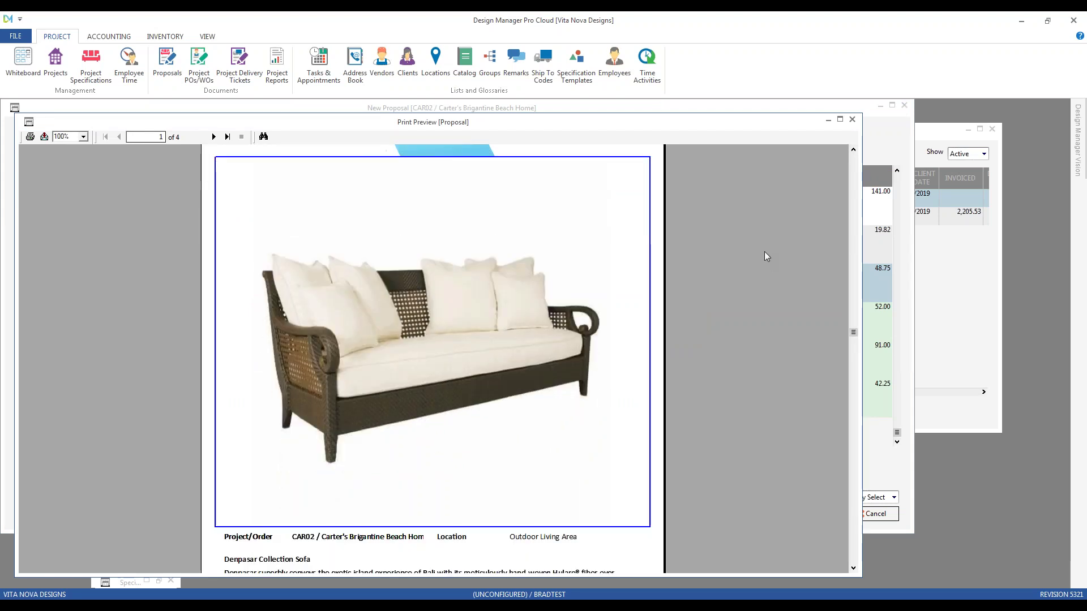
scroll(763, 252, "down", 3)
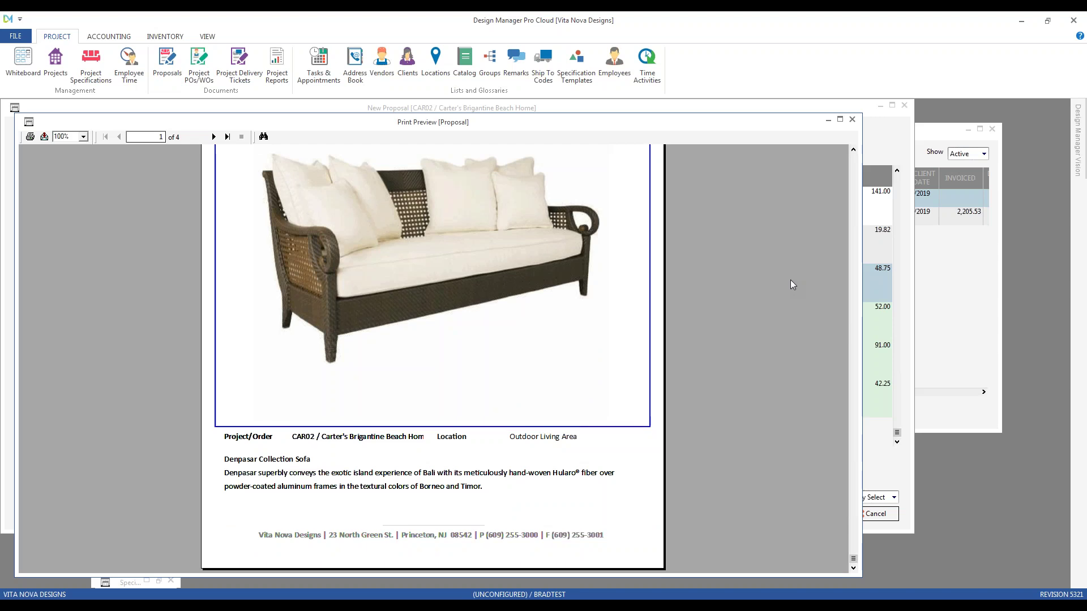
left_click(361, 440)
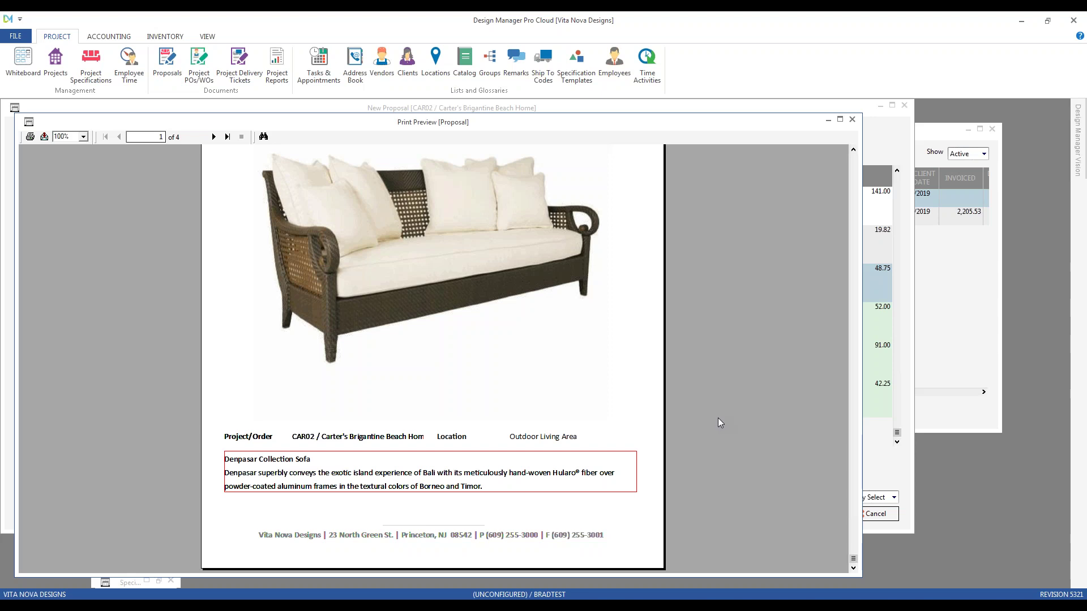
scroll(723, 369, "up", 2)
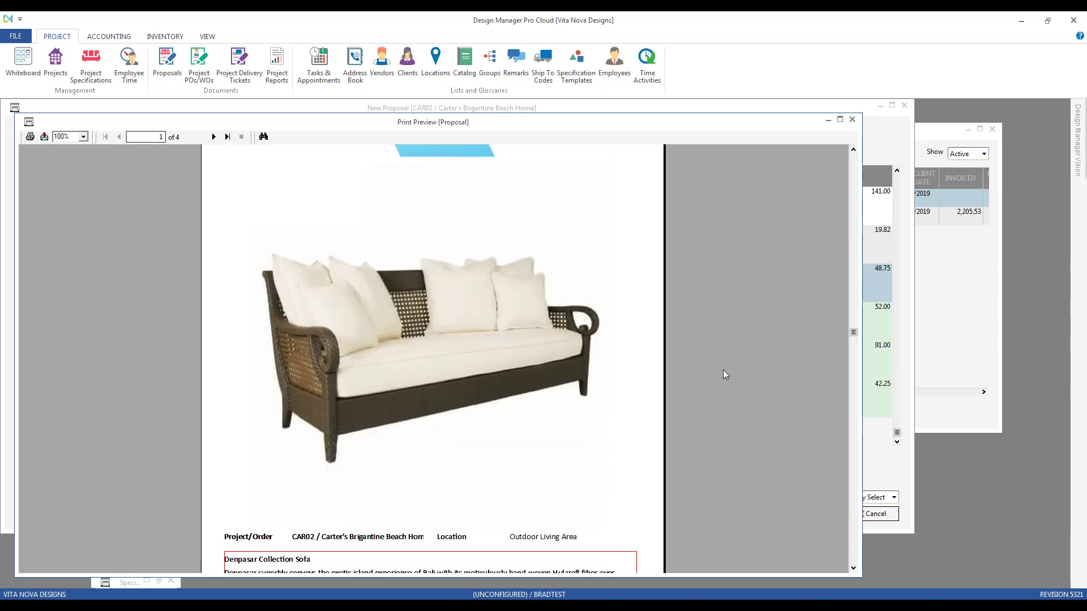
scroll(722, 369, "down", 2)
- Page through the remaining tear sheets, then close the preview and keep the new proposal
left_click(220, 137)
left_click(220, 137)
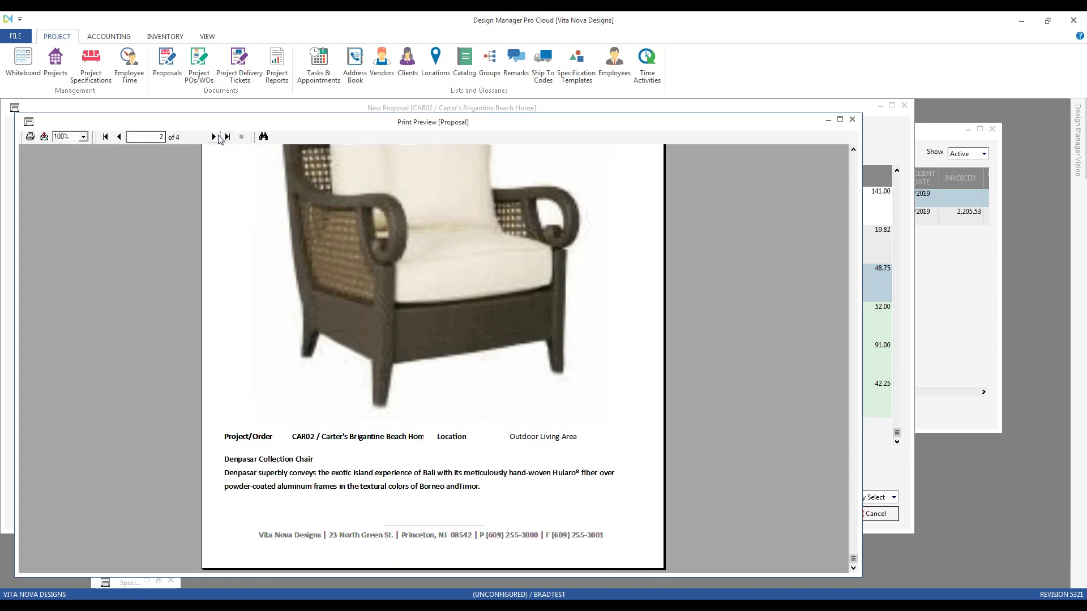
left_click(219, 137)
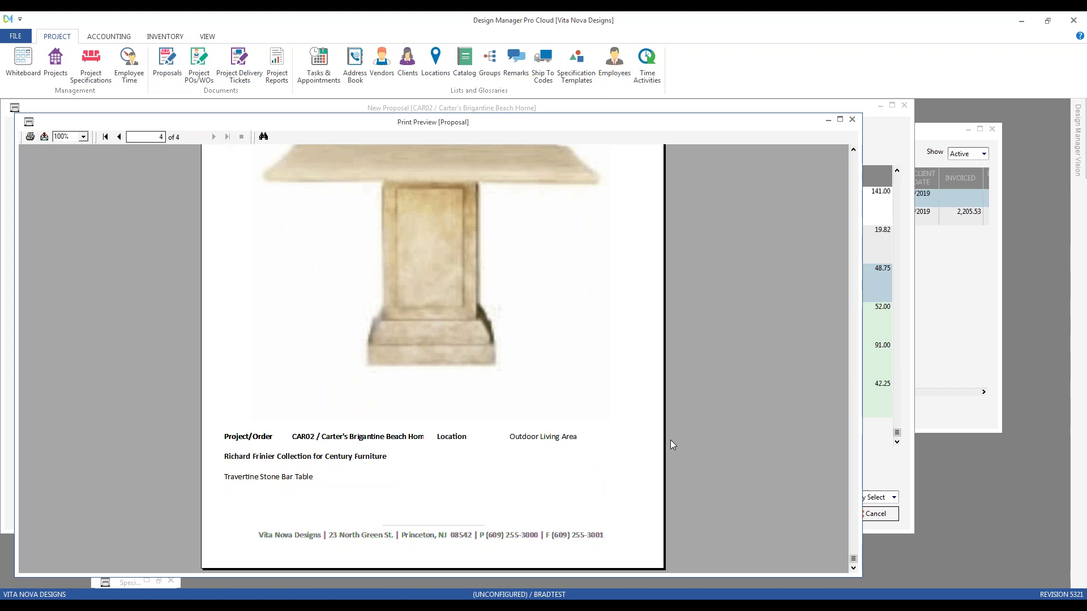
left_click(852, 119)
left_click(515, 340)
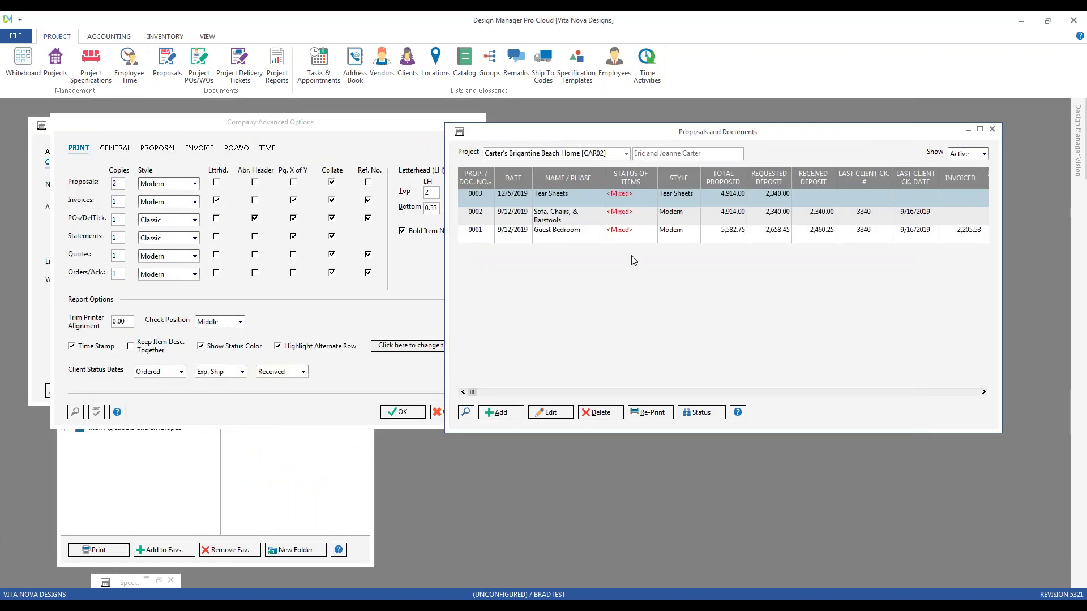
- Look through the company advanced options for printing, proposals, invoices and PO/WOs
left_click(571, 218)
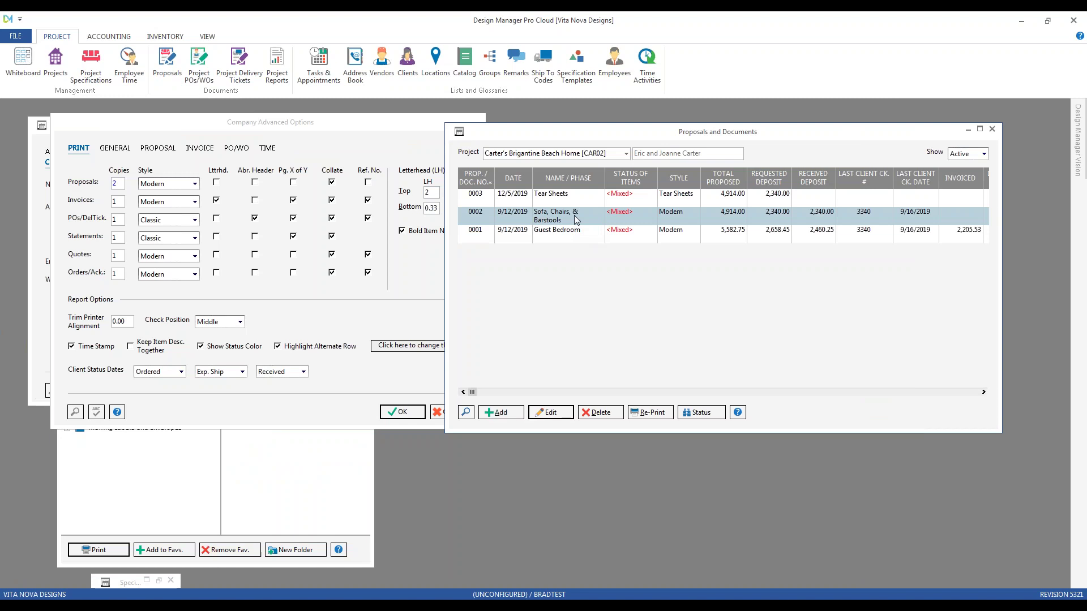
left_click(583, 199)
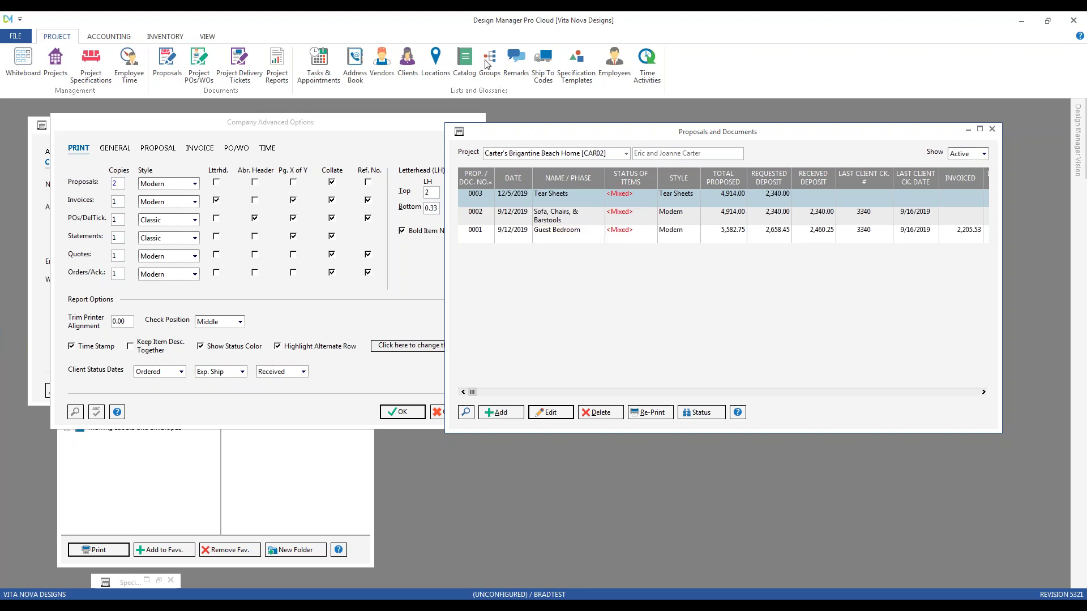
left_click(324, 143)
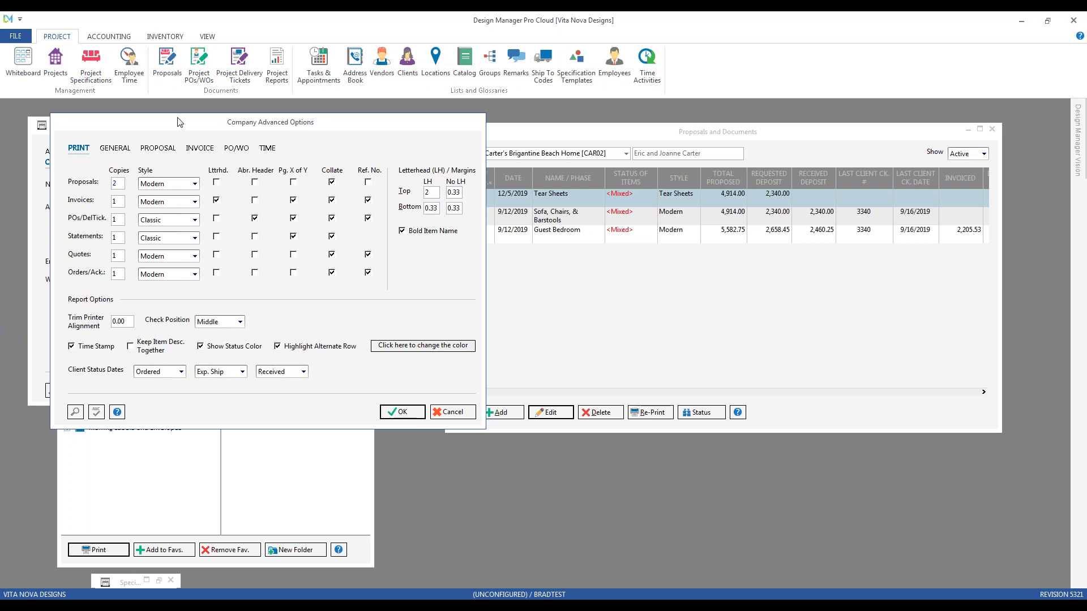
left_click(154, 150)
left_click(209, 148)
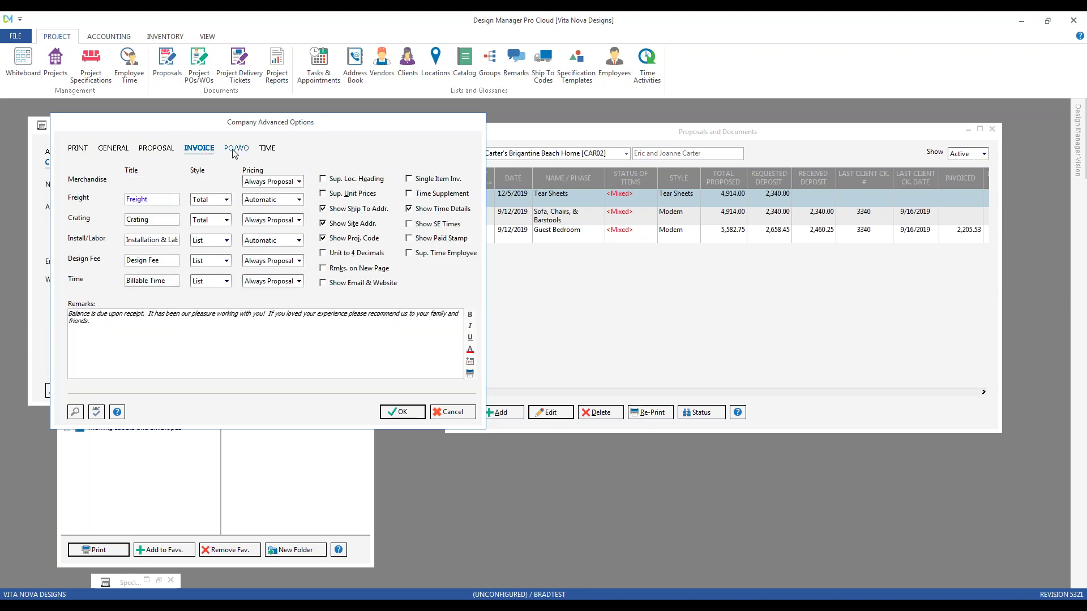
left_click(234, 148)
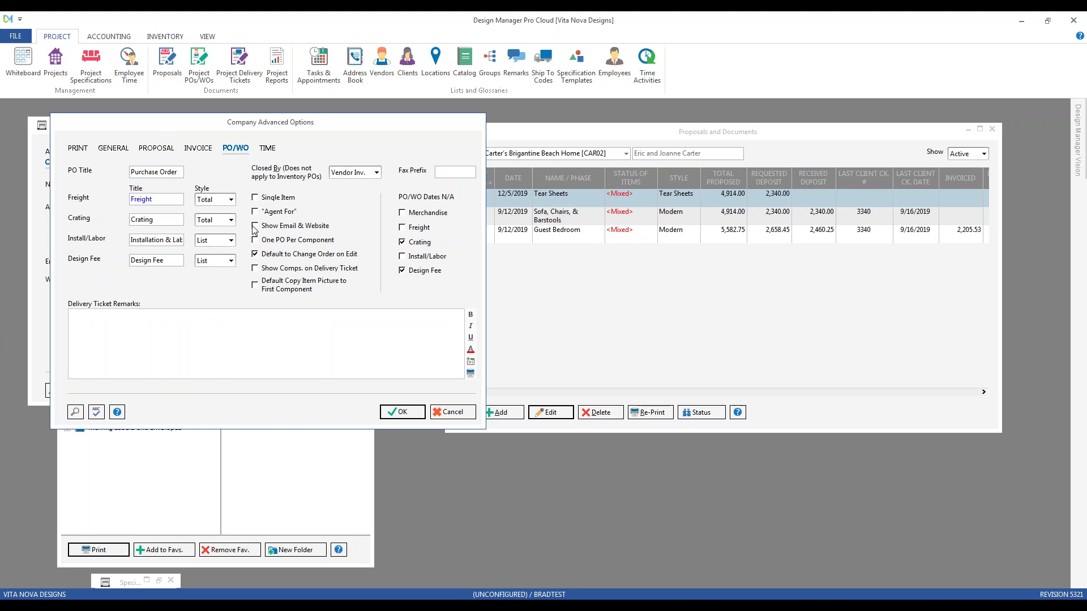
left_click(82, 149)
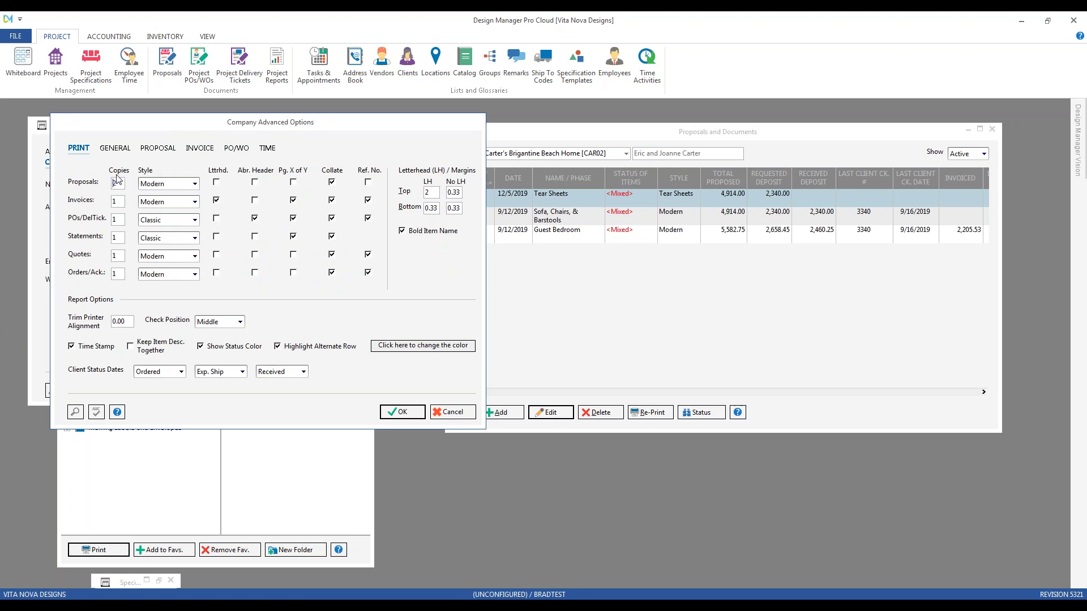
left_click(164, 149)
left_click(198, 149)
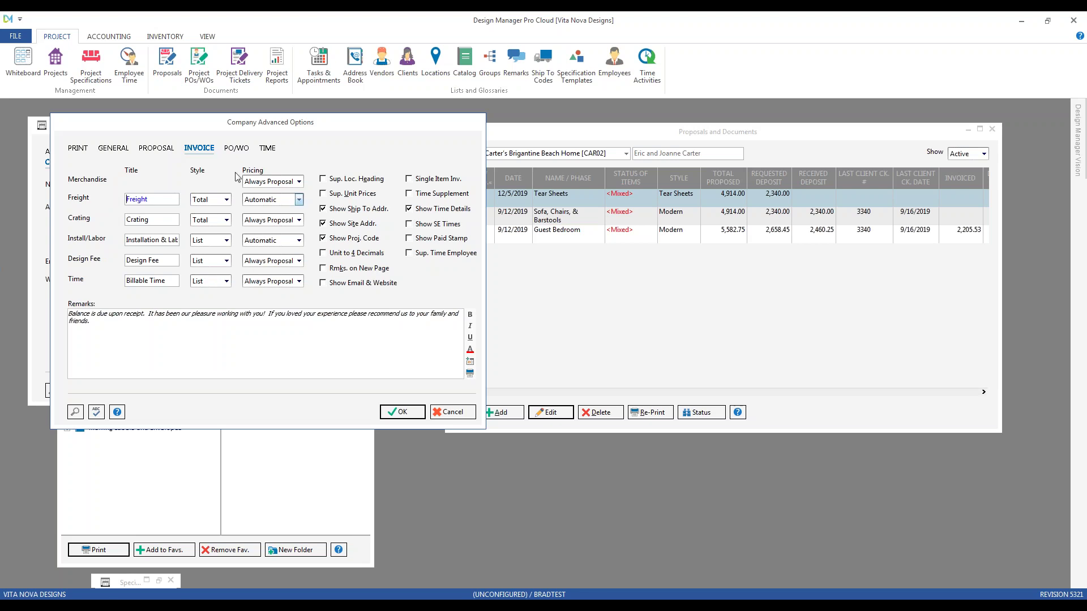
- Open the proposal section of the advanced options for the Pennington Home project (CAR01)
left_click(56, 60)
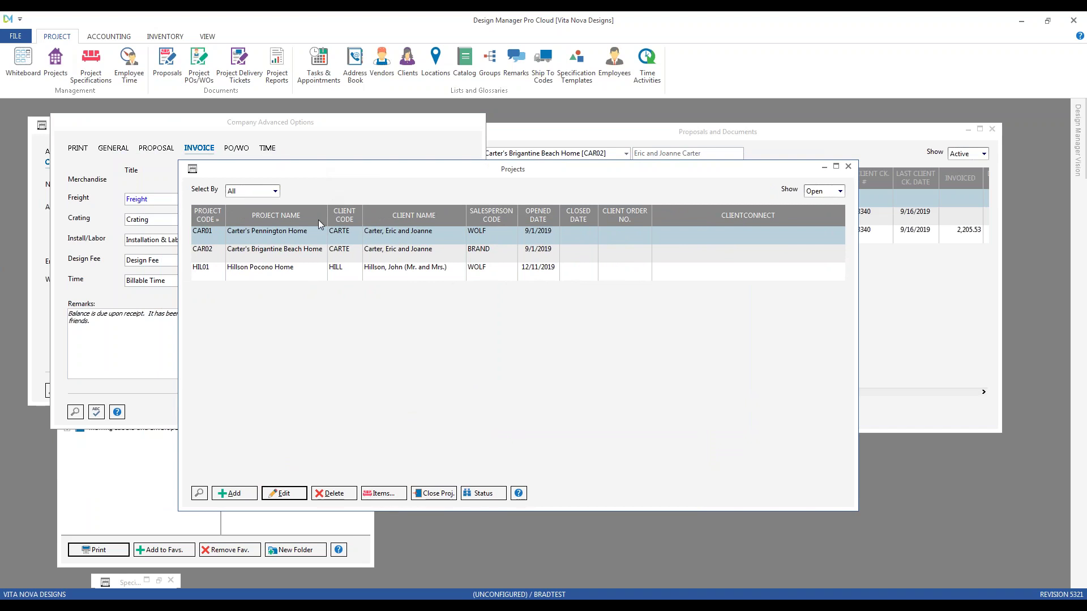
double_click(317, 229)
left_click_drag(229, 163, 488, 158)
left_click(334, 171)
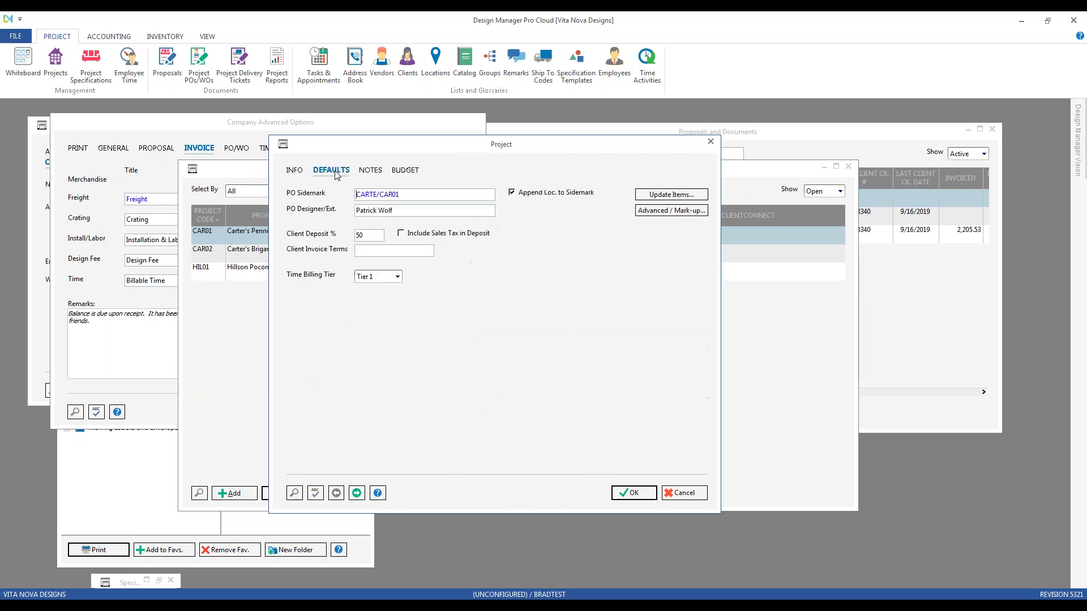
left_click(682, 212)
left_click_drag(336, 166, 670, 163)
left_click(438, 176)
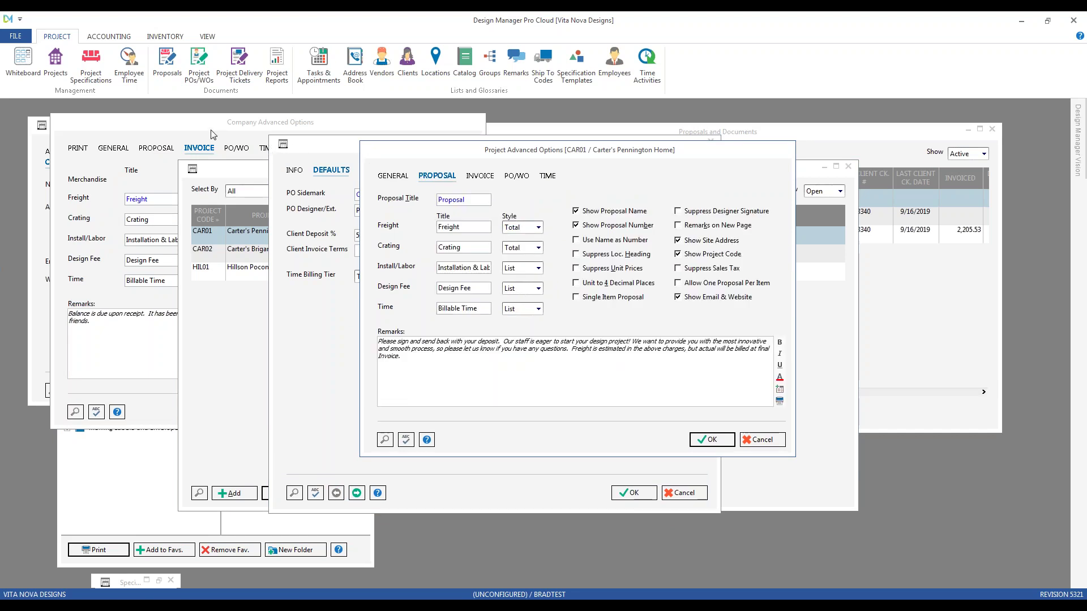
- Compare the company proposal options side by side with the project's, then close the company options without saving
left_click(158, 152)
left_click(158, 150)
left_click_drag(591, 154, 748, 156)
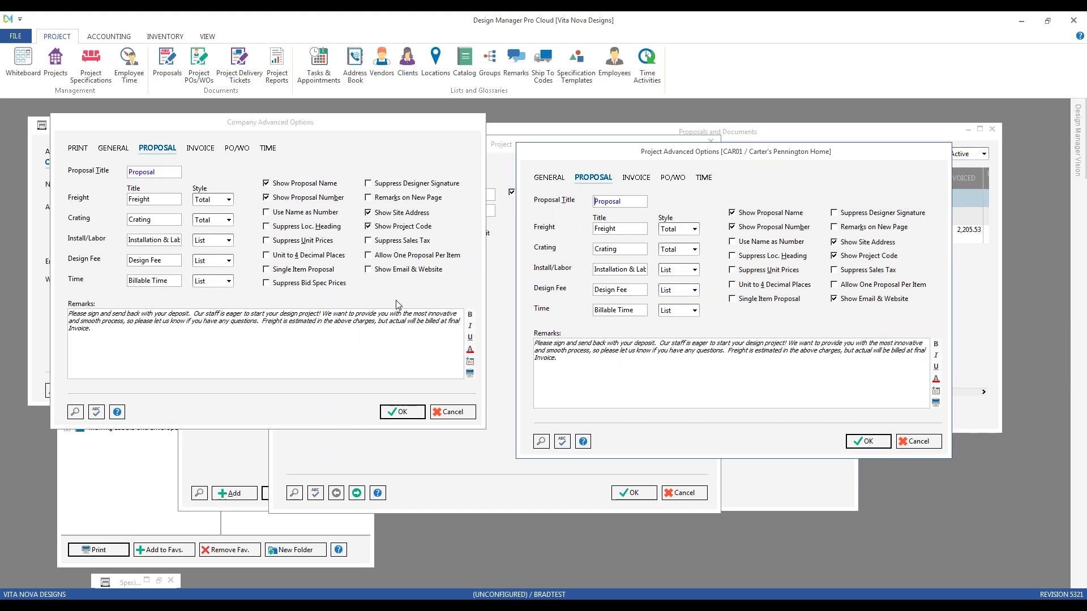
left_click(414, 154)
left_click(451, 411)
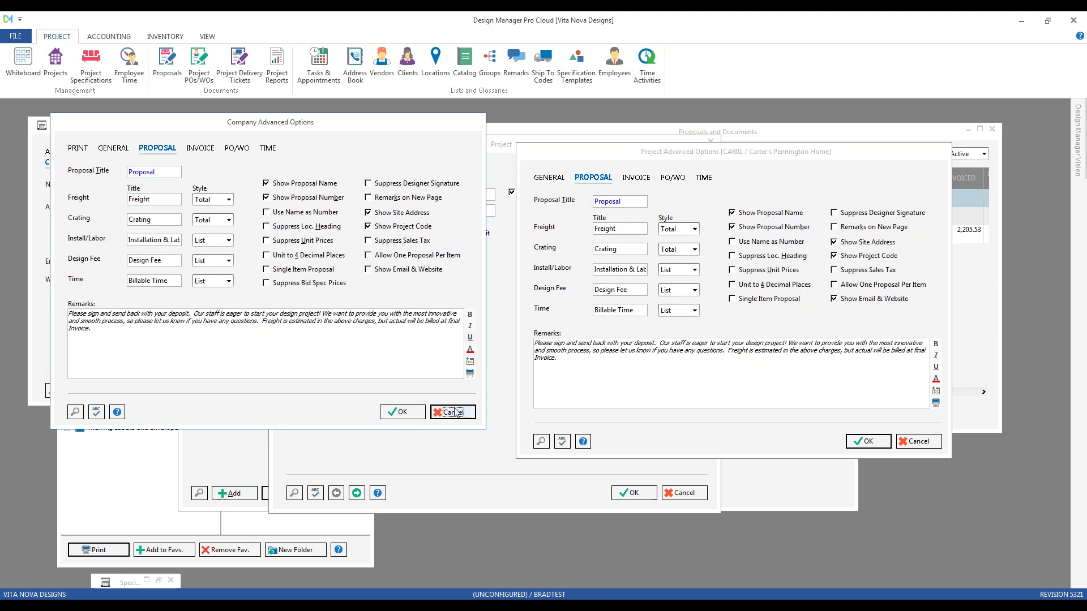
left_click(455, 396)
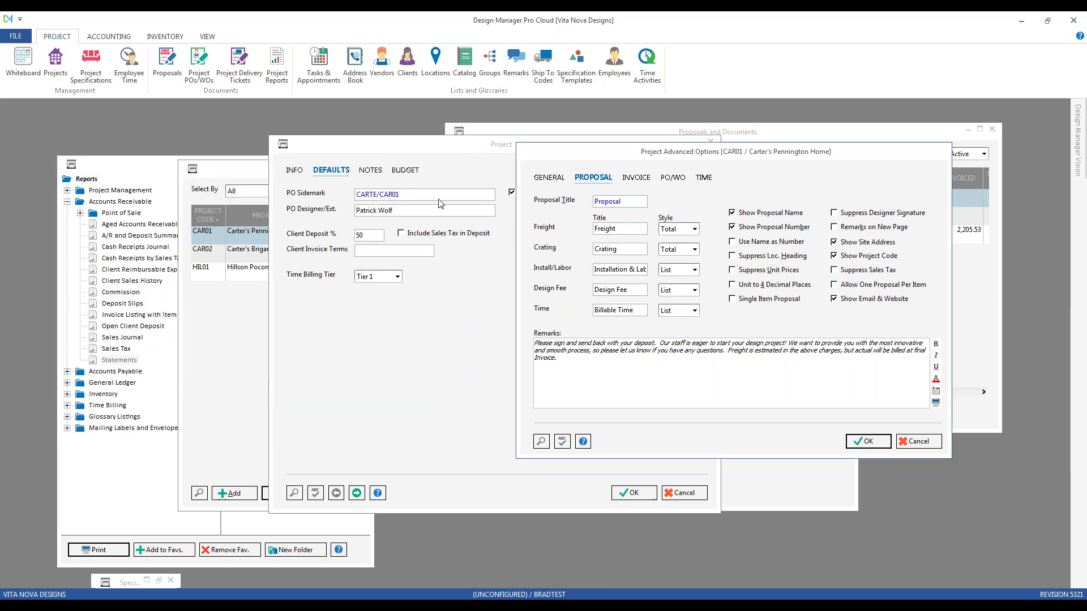
- Place the project options and proposals list side by side and switch the list to the Pennington Home project (CAR01)
left_click_drag(591, 150, 142, 118)
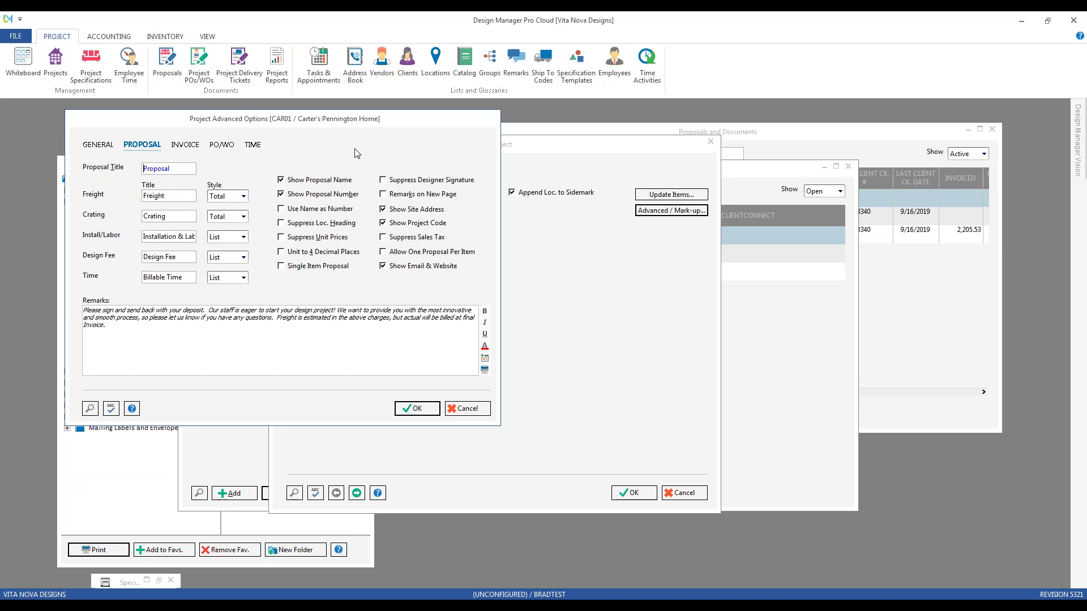
left_click(722, 134)
left_click_drag(689, 139, 750, 131)
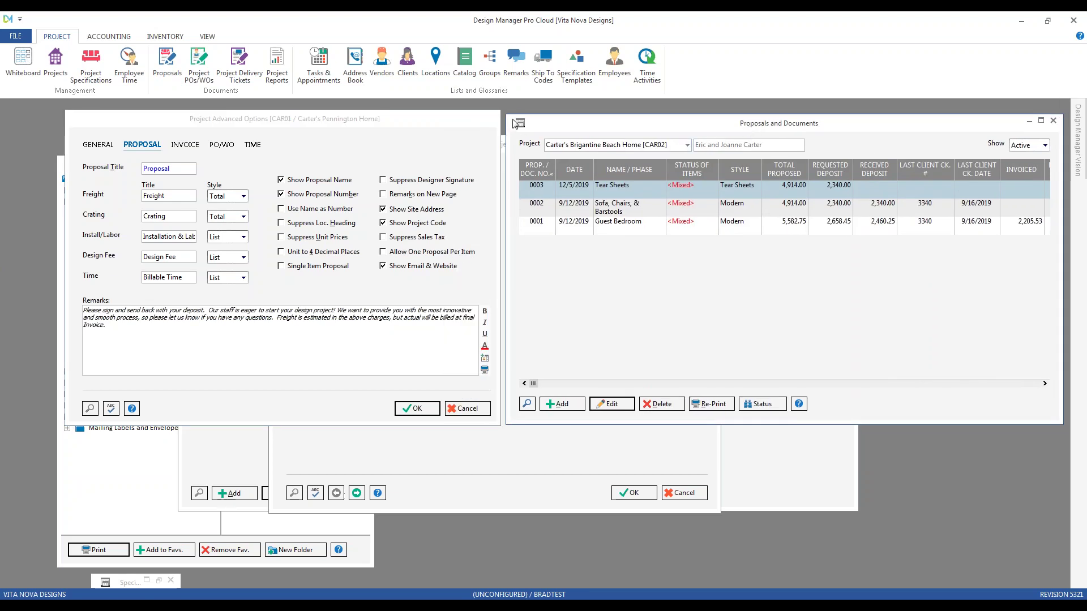
left_click_drag(506, 115, 531, 119)
left_click_drag(602, 130, 587, 129)
left_click(605, 149)
type("car")
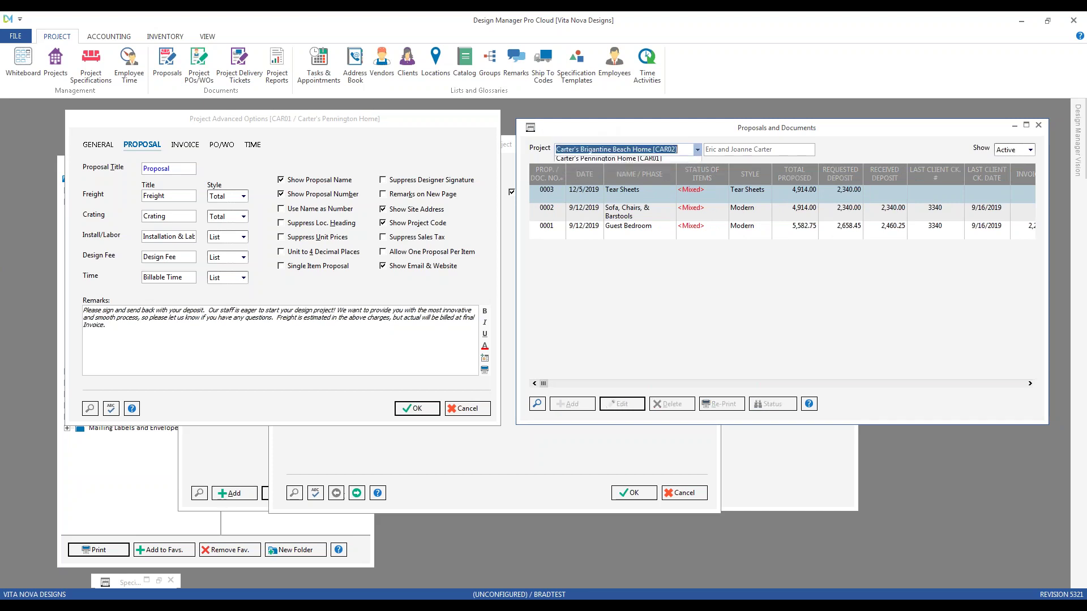
key("Down")
key("Down")
key("Return")
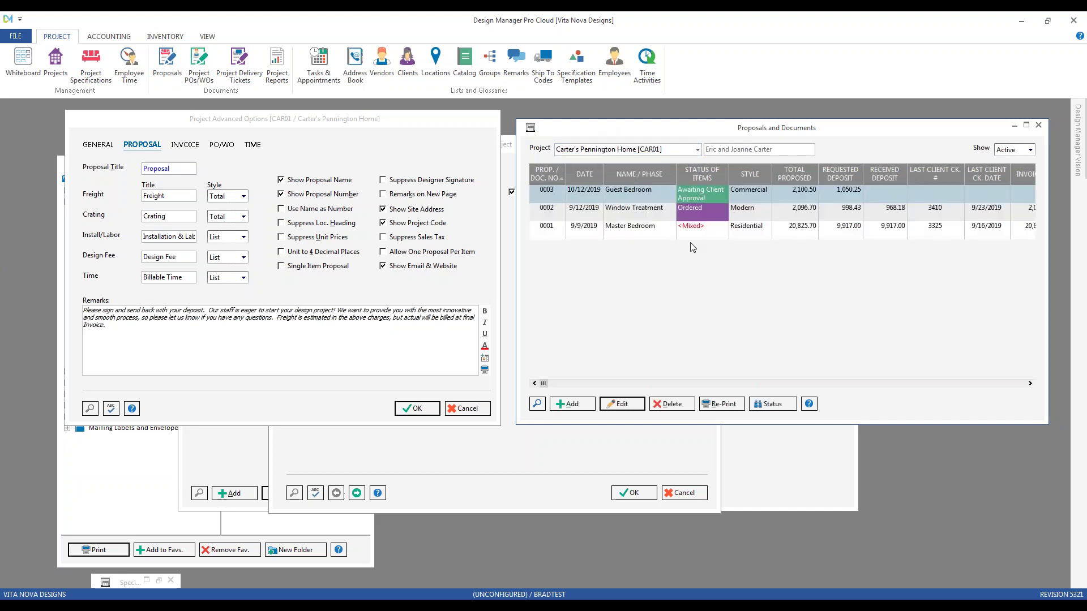
- Re-print the Master Bedroom proposal (0001) in Modern style without updating its stored style, and place the preview beside the project options
left_click(753, 235)
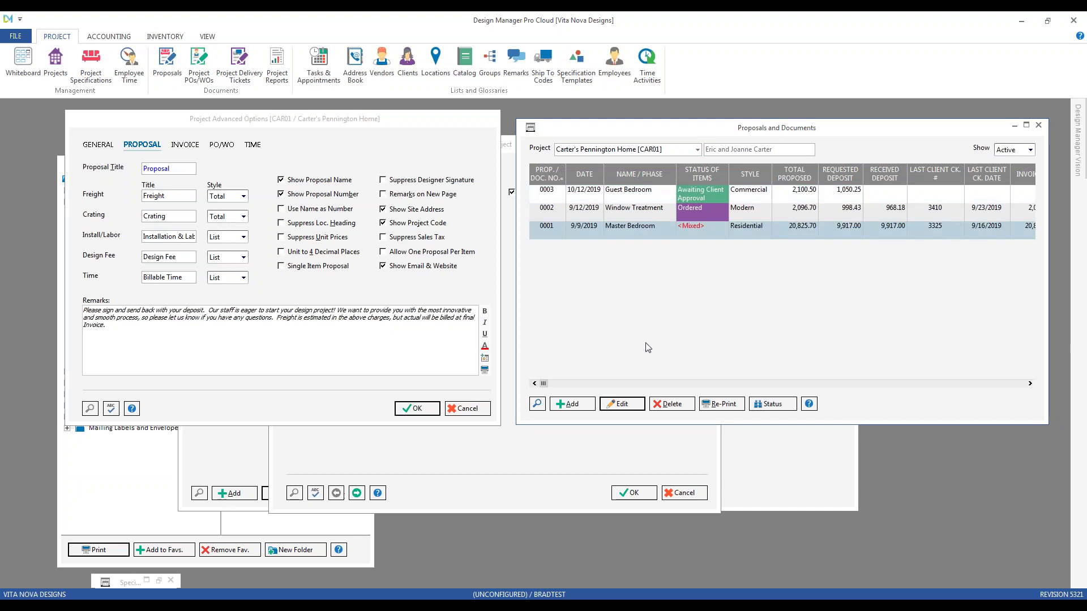
left_click(723, 403)
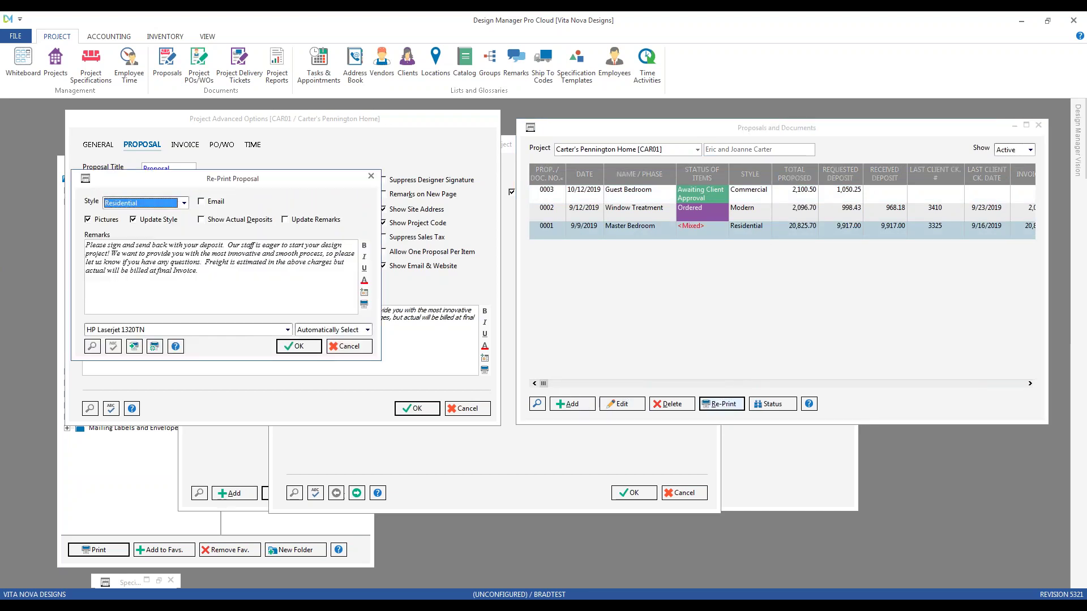
left_click_drag(281, 179, 951, 389)
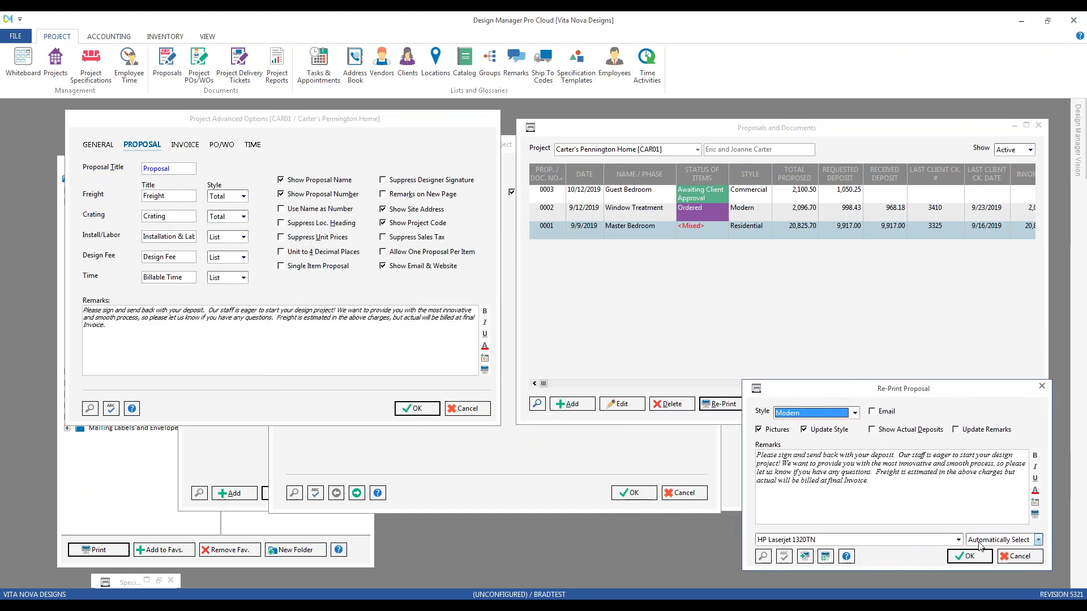
left_click(839, 433)
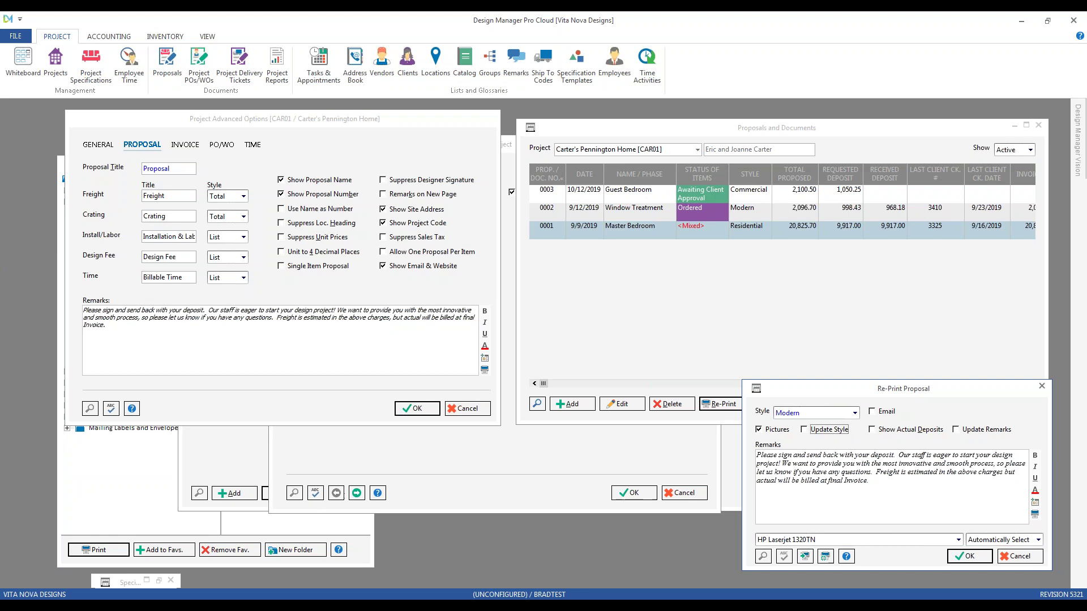
left_click(969, 557)
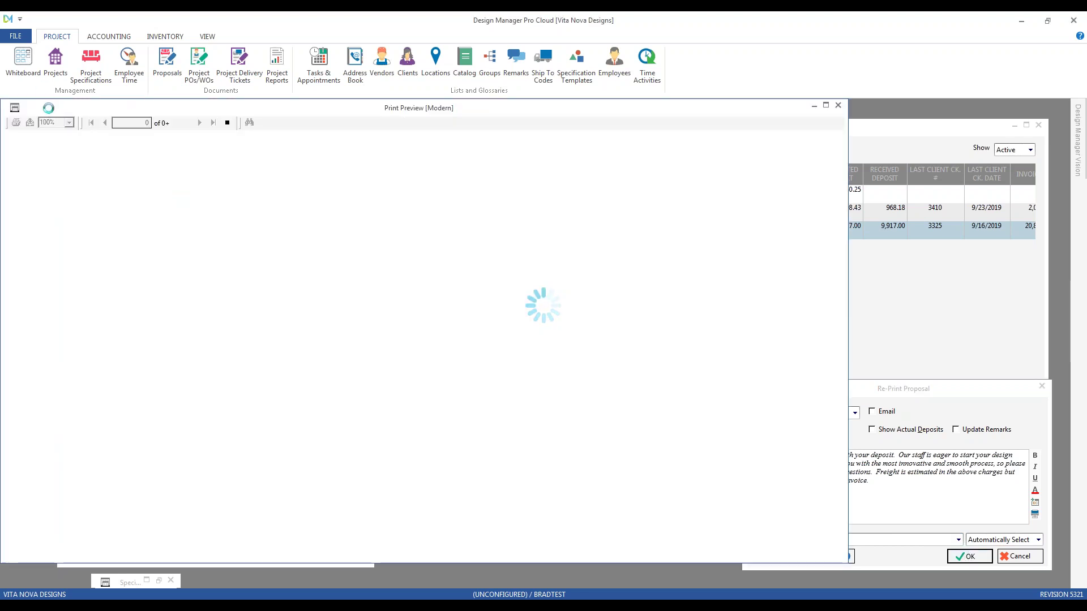
left_click_drag(4, 102, 473, 112)
left_click_drag(619, 117, 658, 108)
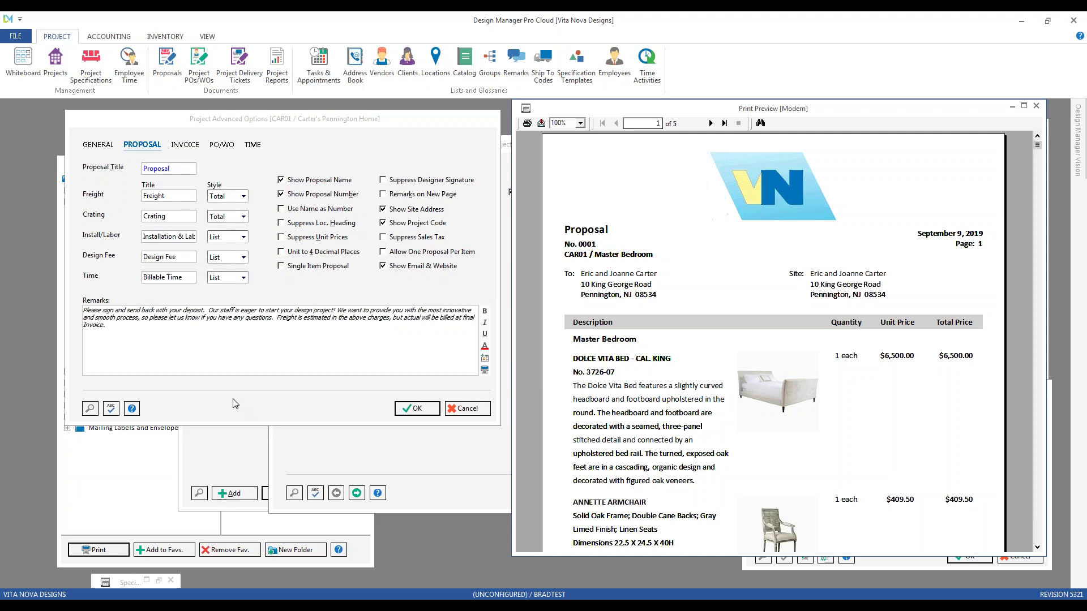
- Compare the proposal title, name, number and project code options with the heading of the printed proposal
left_click(180, 169)
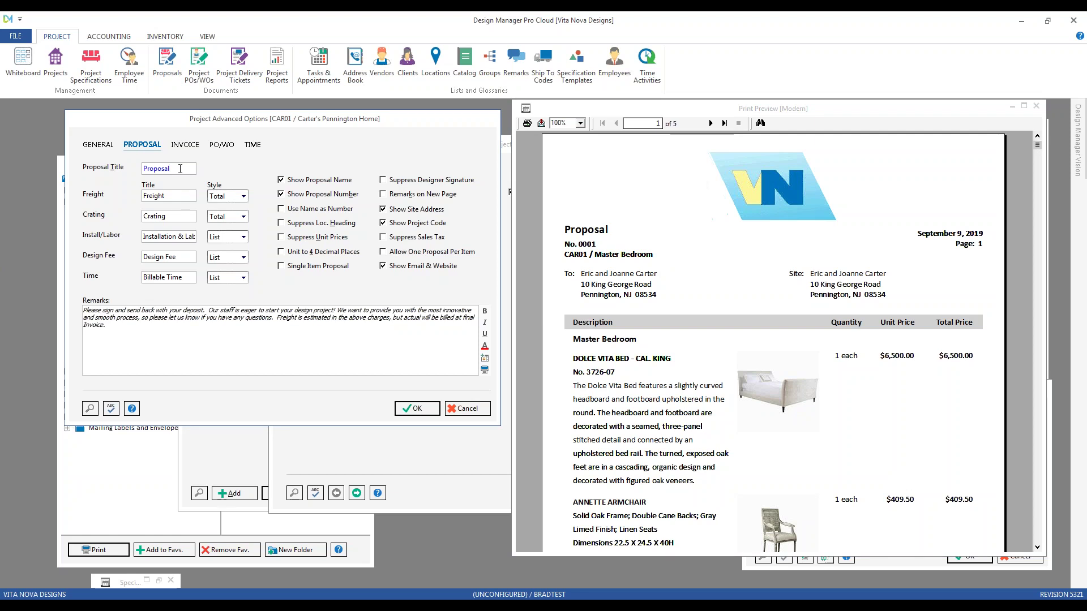
left_click_drag(179, 169, 108, 164)
left_click(597, 230)
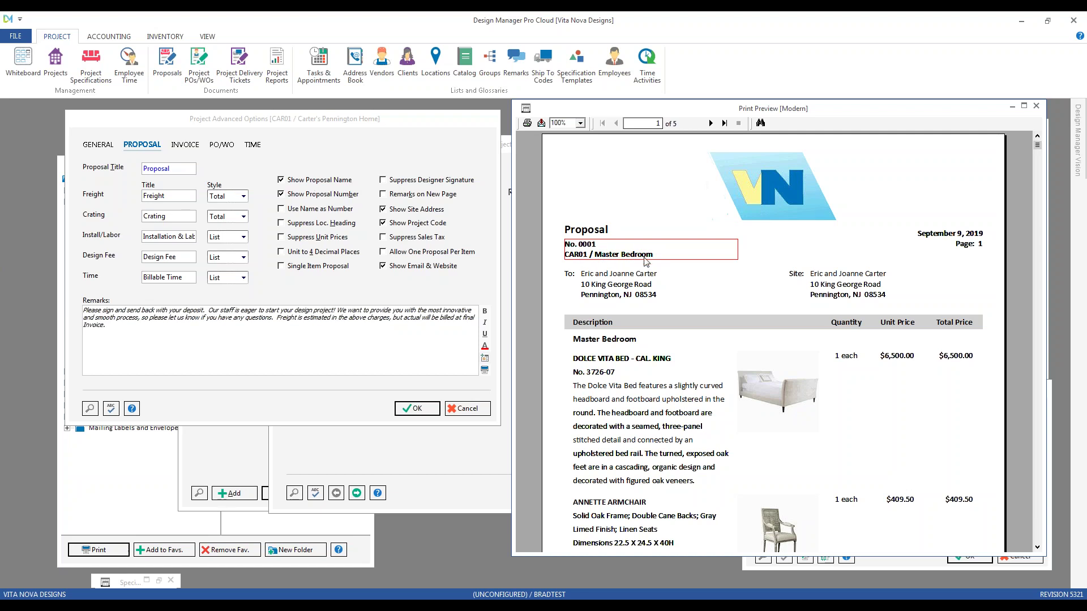
left_click_drag(679, 129, 619, 117)
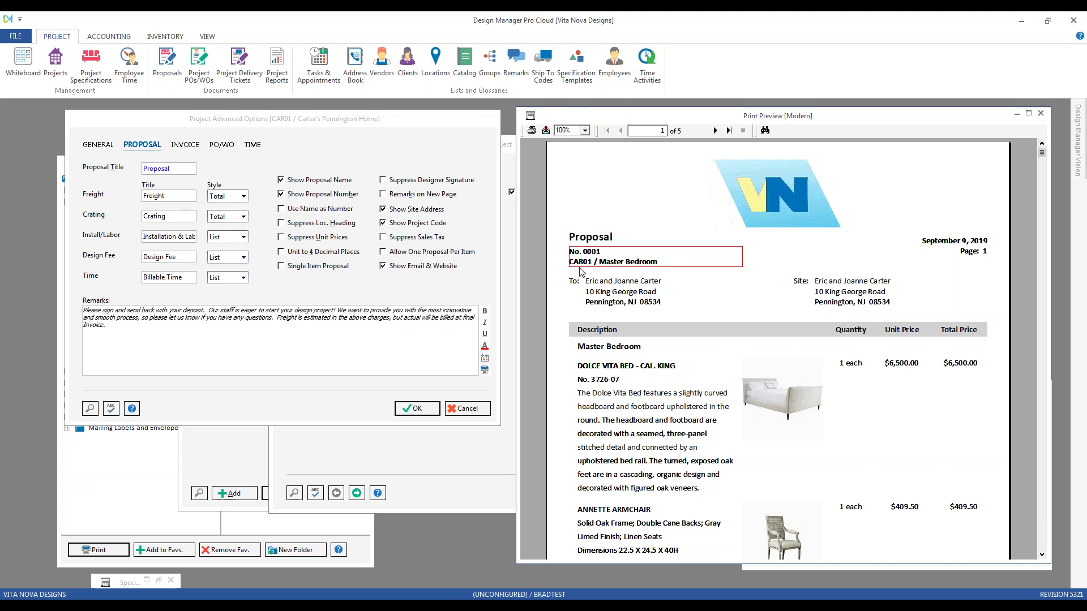
mouse_move(605, 116)
left_mouse_down()
mouse_move(608, 208)
mouse_move(620, 129)
left_mouse_up()
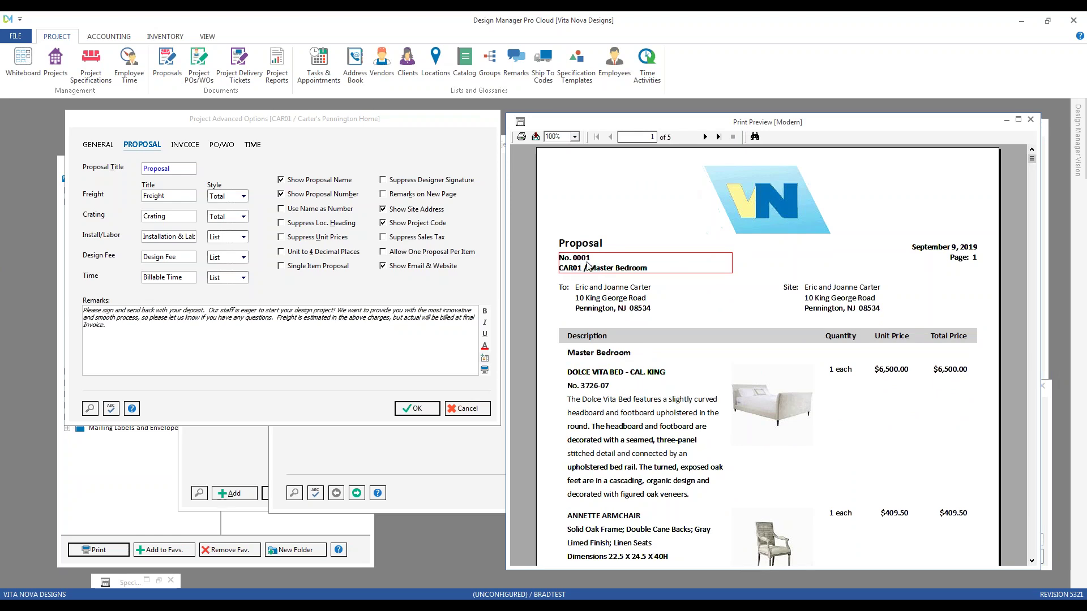
- Close the proposal preview, enable Use Name as Number in the CAR01 project's proposal options, and save the options and the project
left_click_drag(609, 121, 636, 244)
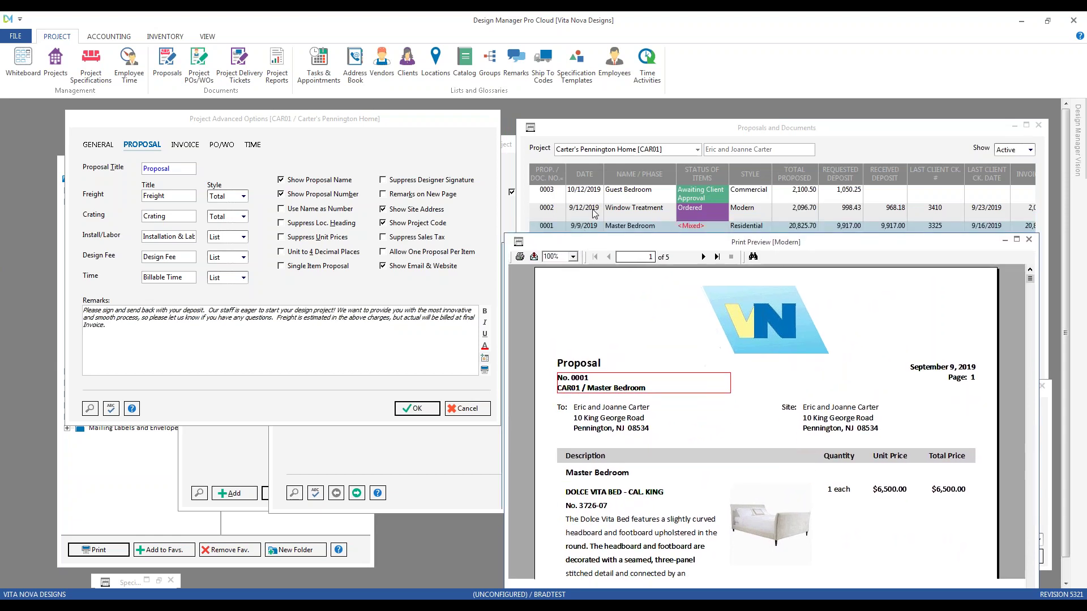
left_click_drag(594, 213, 597, 113)
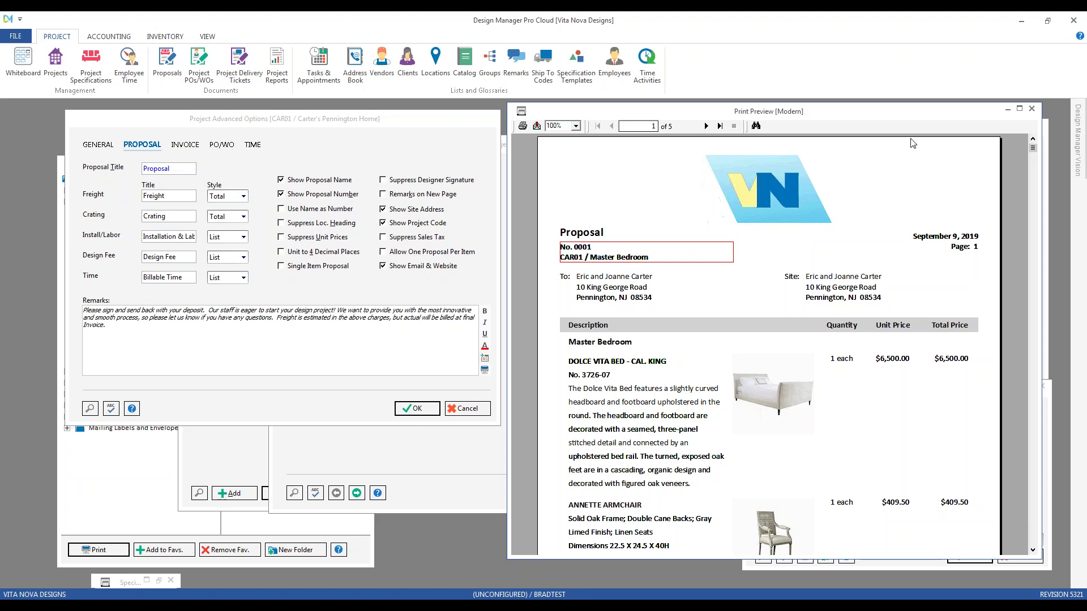
left_click(1031, 109)
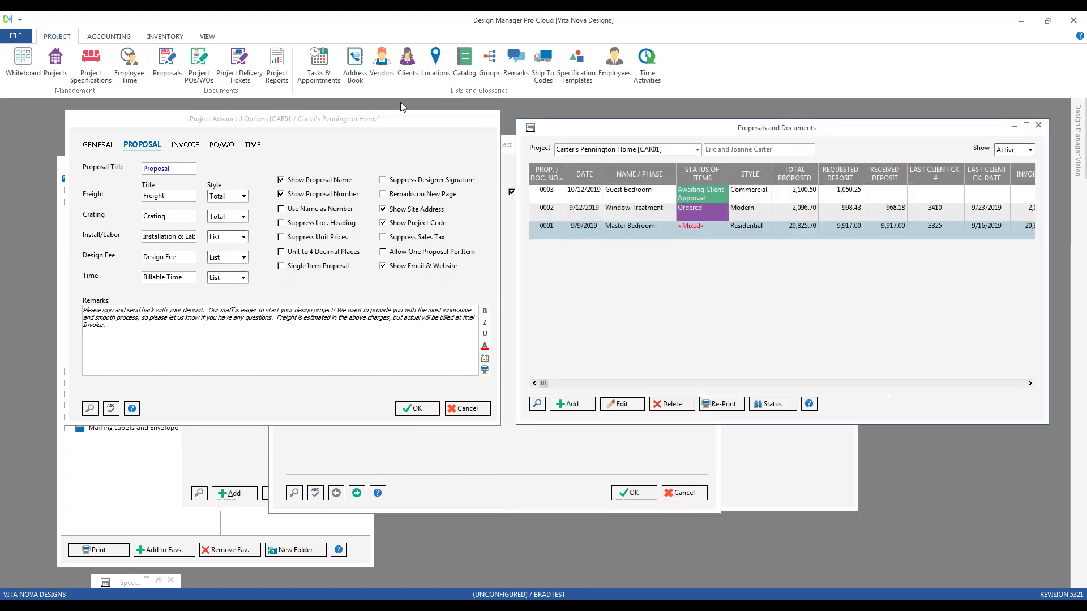
left_click(301, 208)
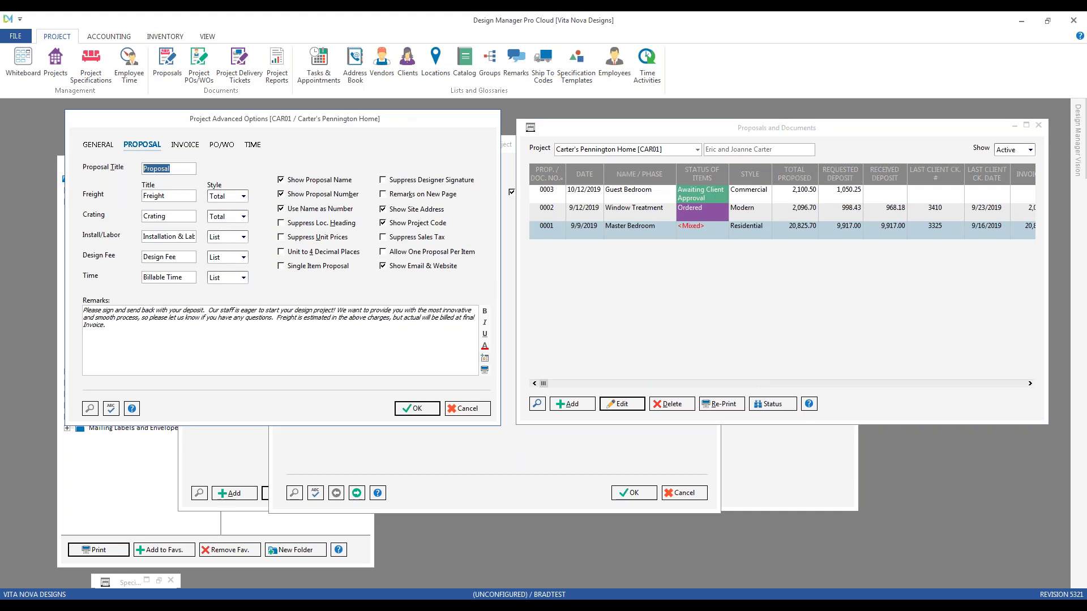
left_click(417, 408)
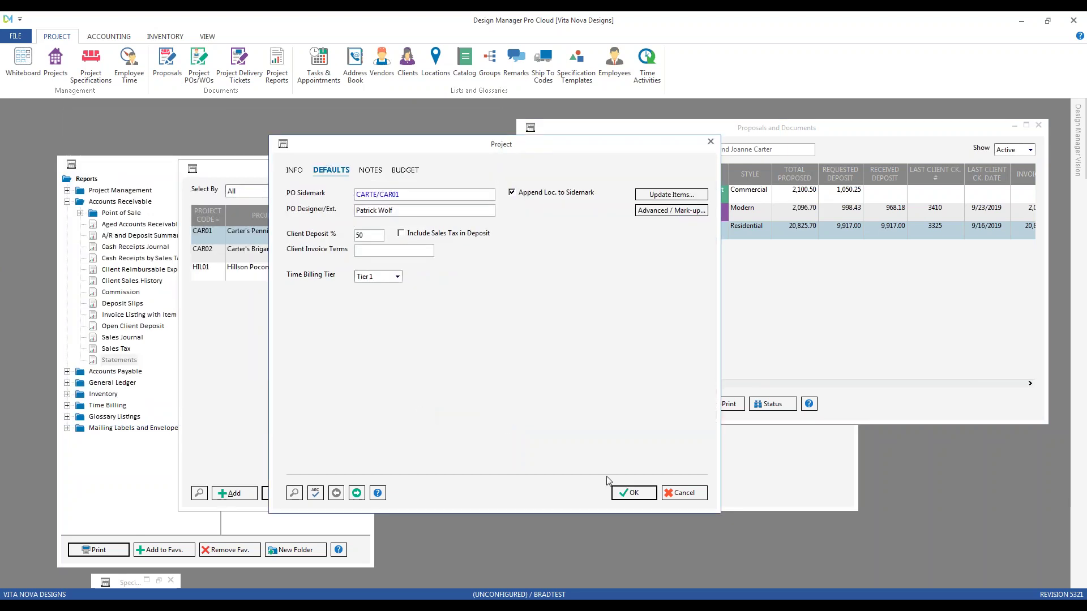
left_click(634, 494)
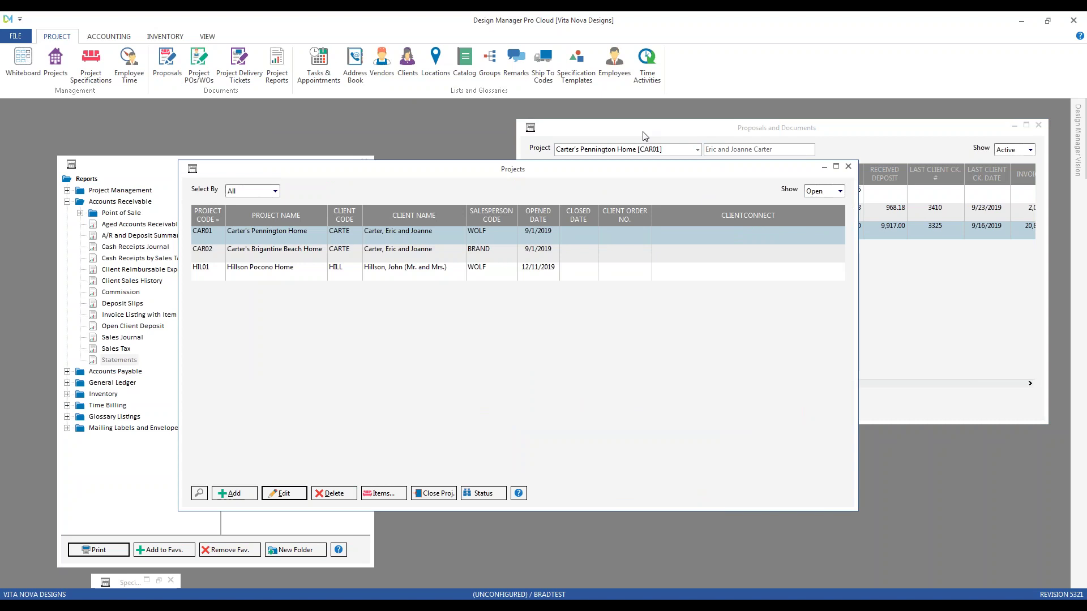
- Edit proposal 0001 with the name/phase 4501 and the Modern style, and generate its print preview
left_click(644, 136)
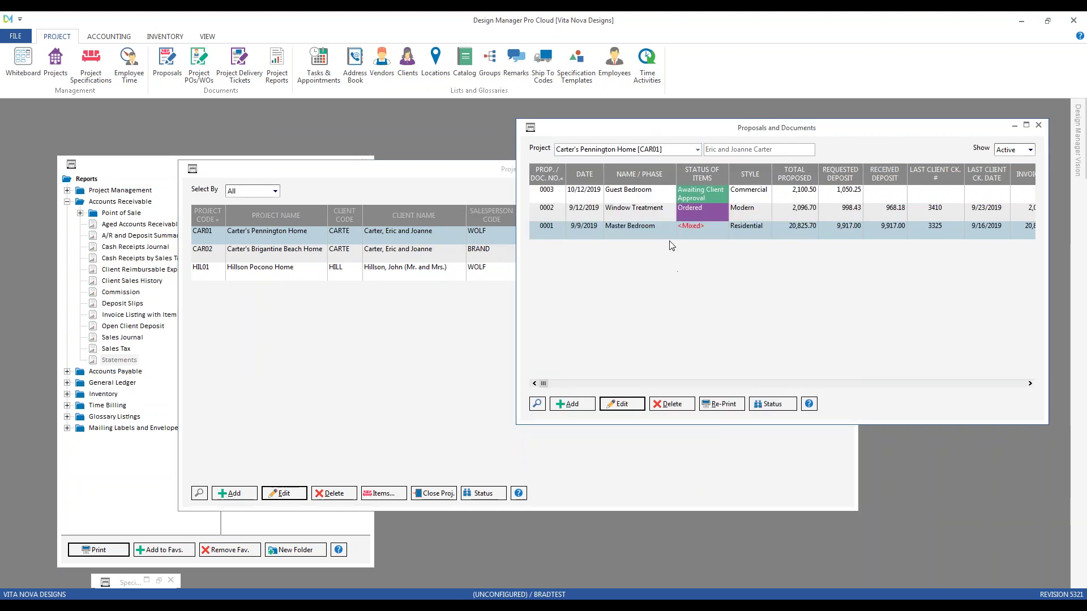
left_click(621, 404)
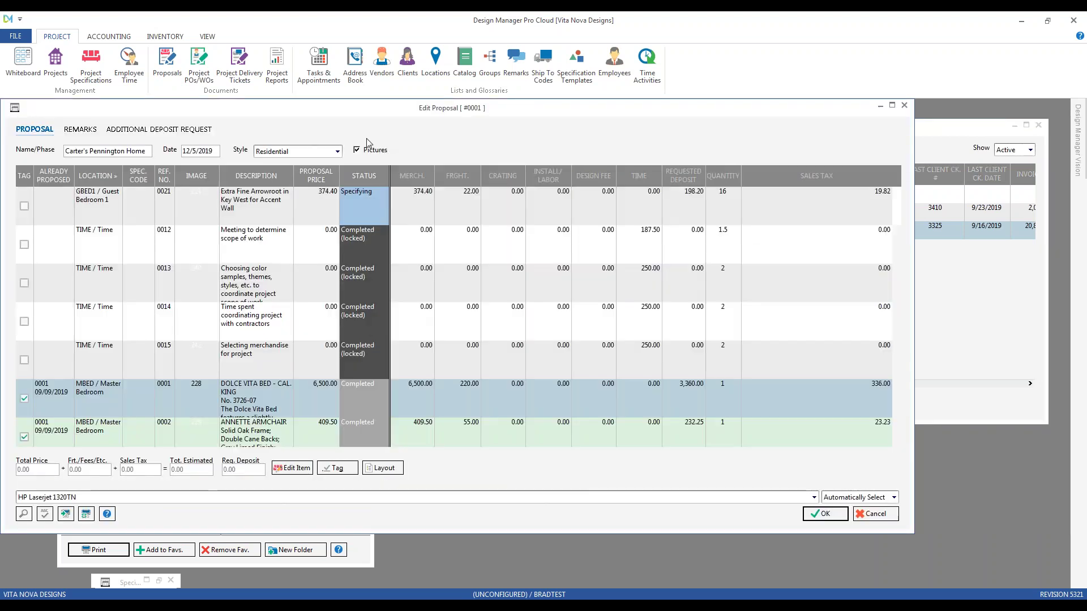
left_click_drag(412, 114, 571, 140)
left_click(497, 176)
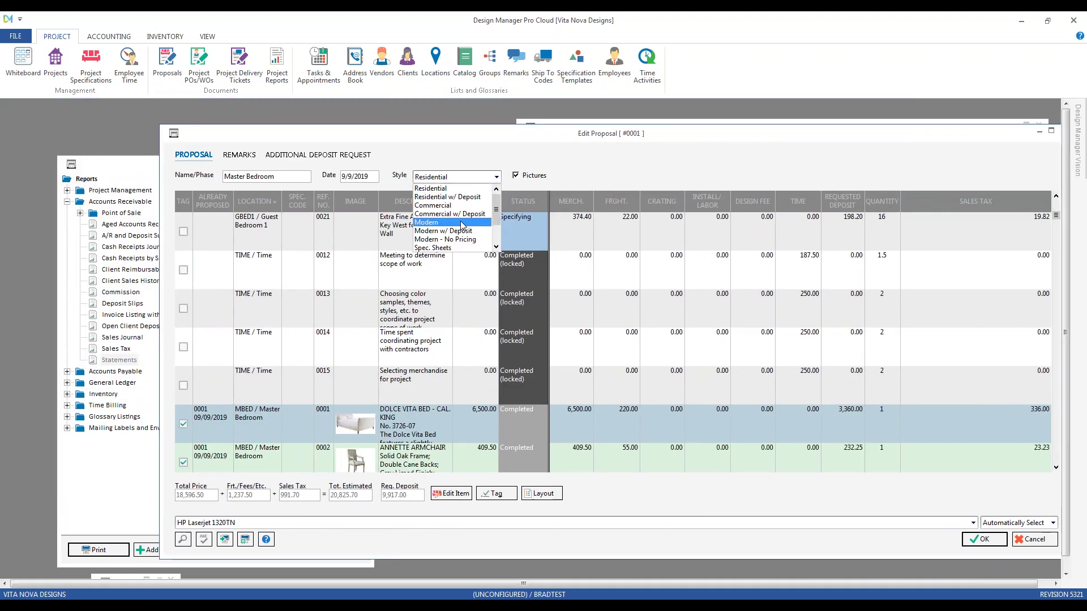
left_click(462, 226)
left_click(208, 174)
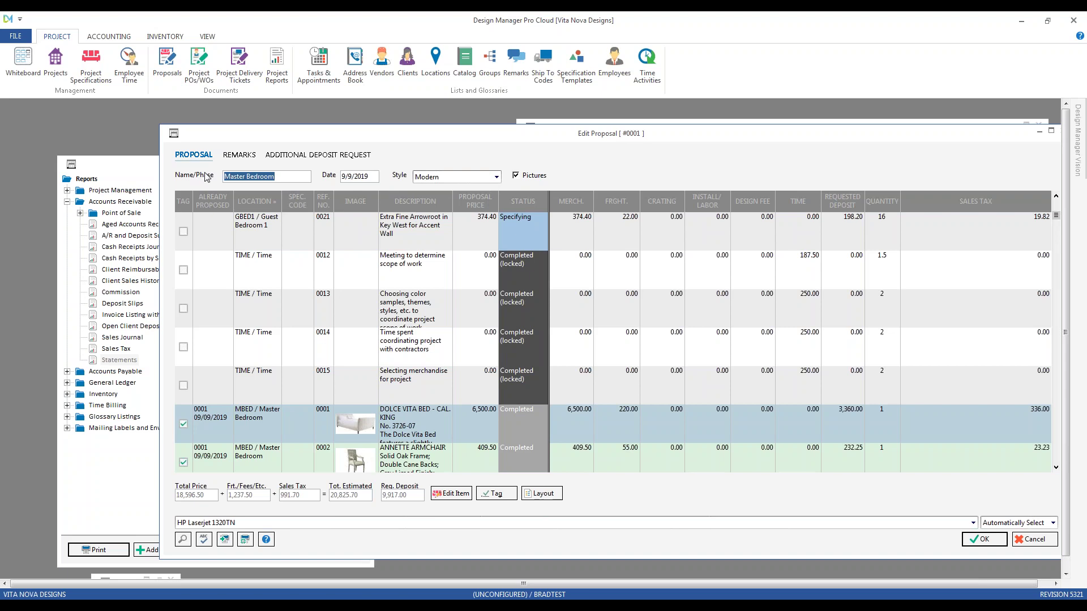
type("4501")
left_click_drag(291, 137, 226, 127)
left_click(908, 532)
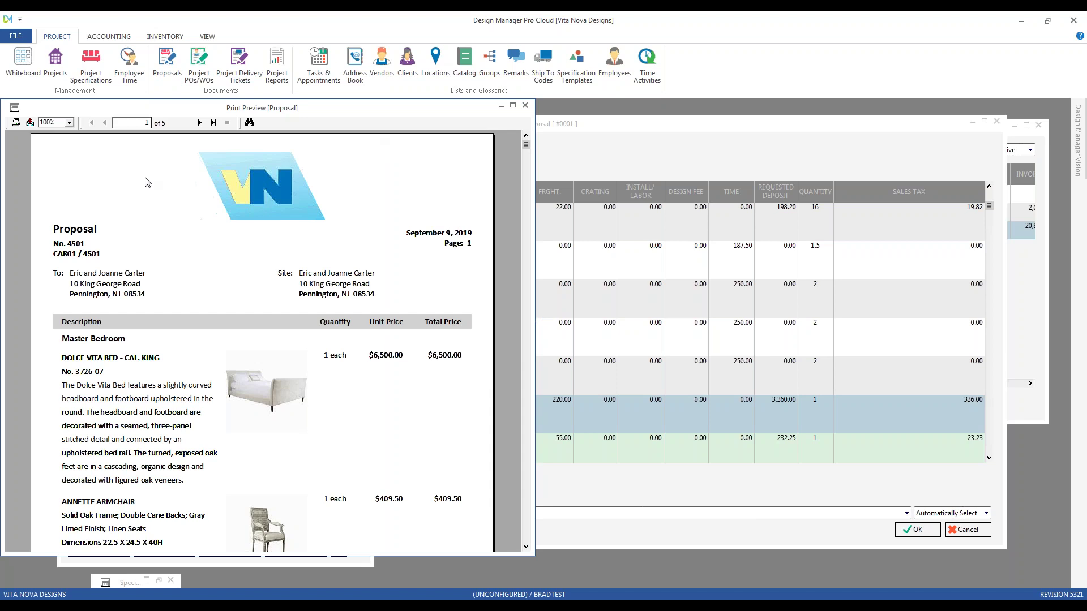
- Check the number and name lines in the preview heading, then reject the proposal and cancel its edit
left_click(91, 253)
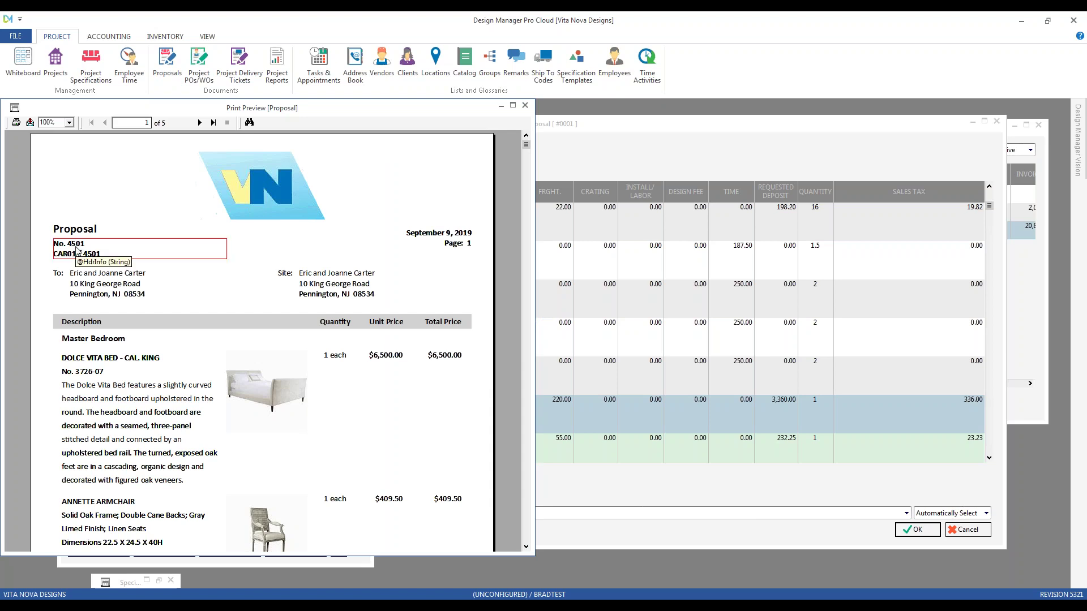
left_click_drag(167, 110, 300, 189)
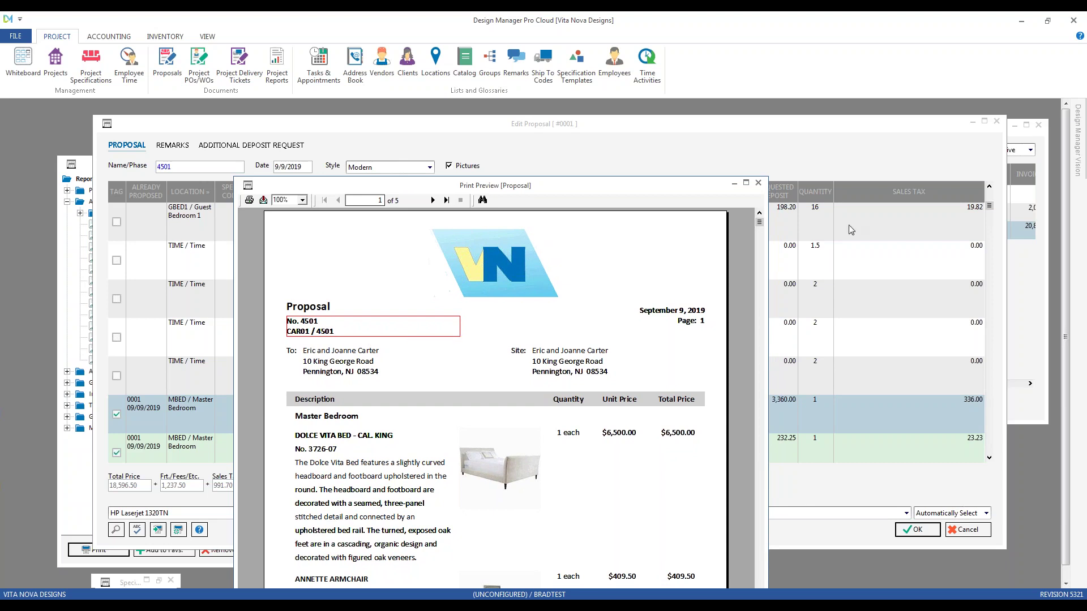
left_click(758, 182)
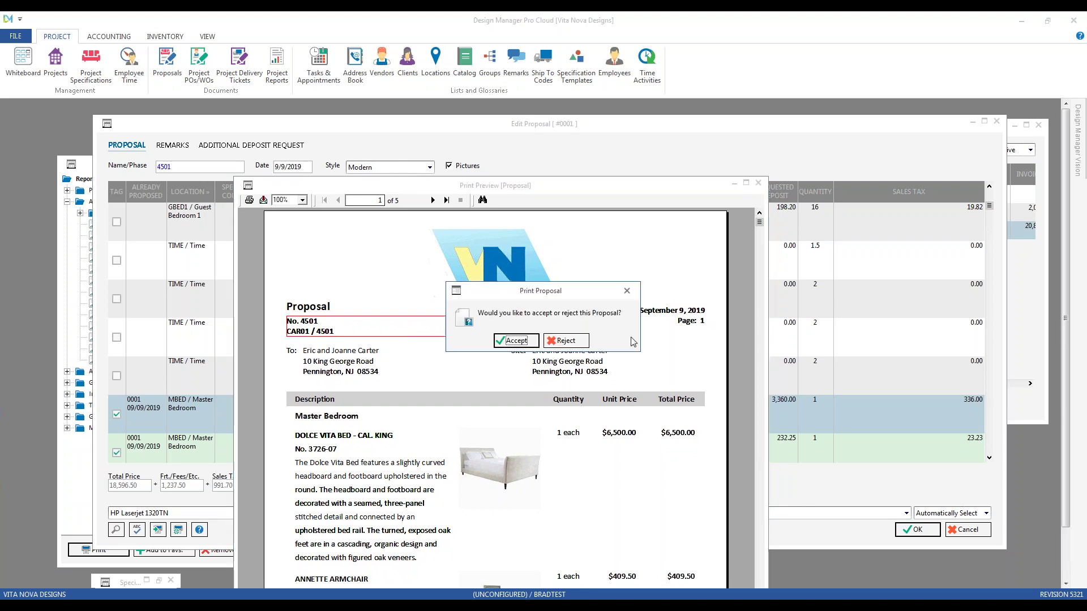
left_click(583, 340)
left_click(968, 531)
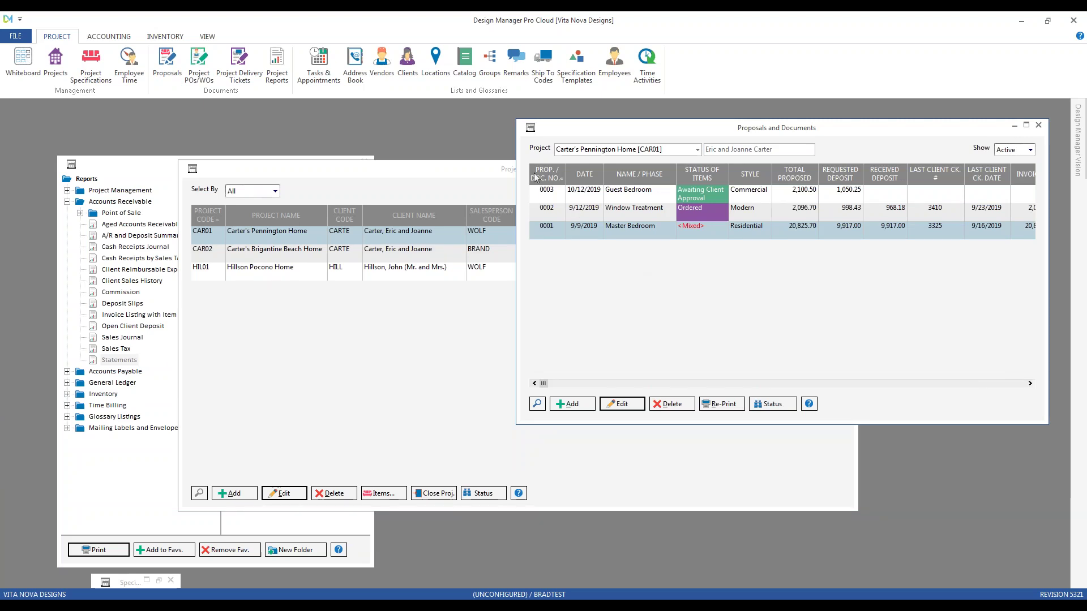
- Reopen the proposal page of the Pennington Home project's (CAR01) advanced options
left_click(305, 224)
double_click(294, 235)
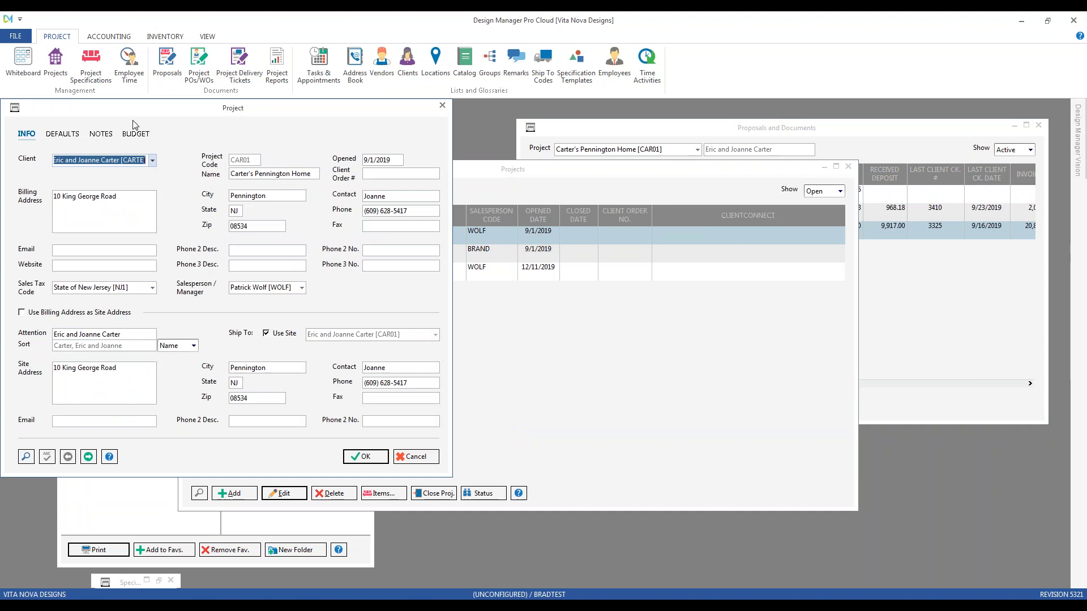
left_click(65, 134)
left_click(403, 175)
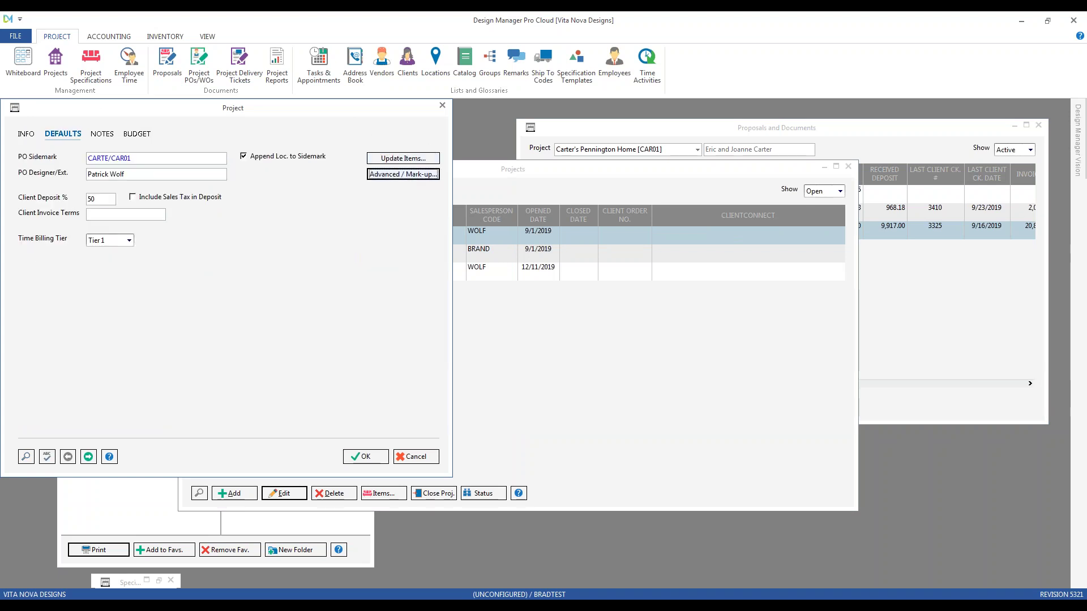
left_click_drag(298, 115, 245, 100)
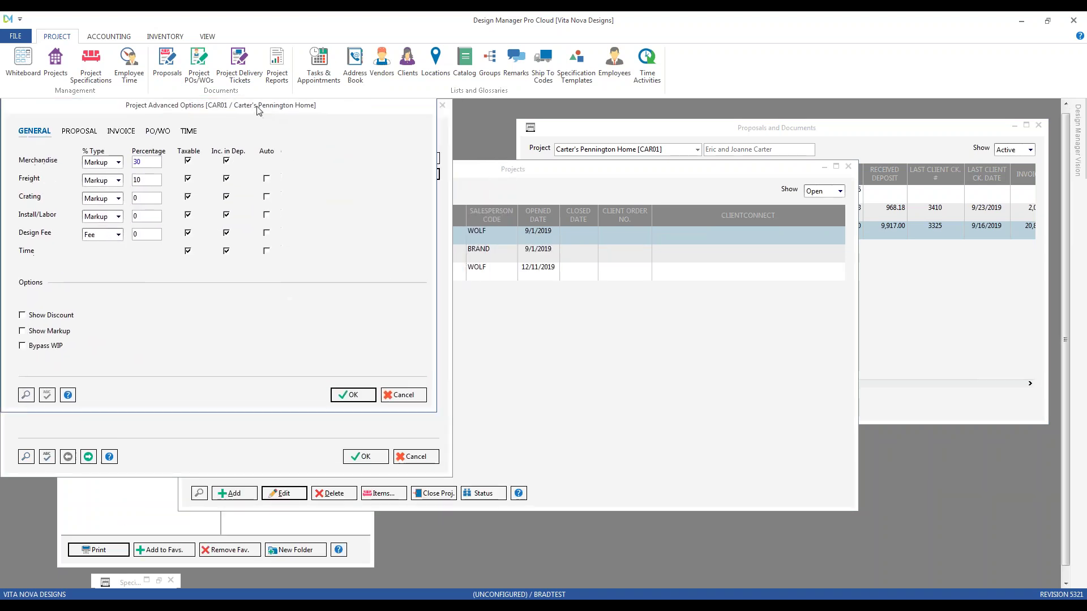
left_click(73, 130)
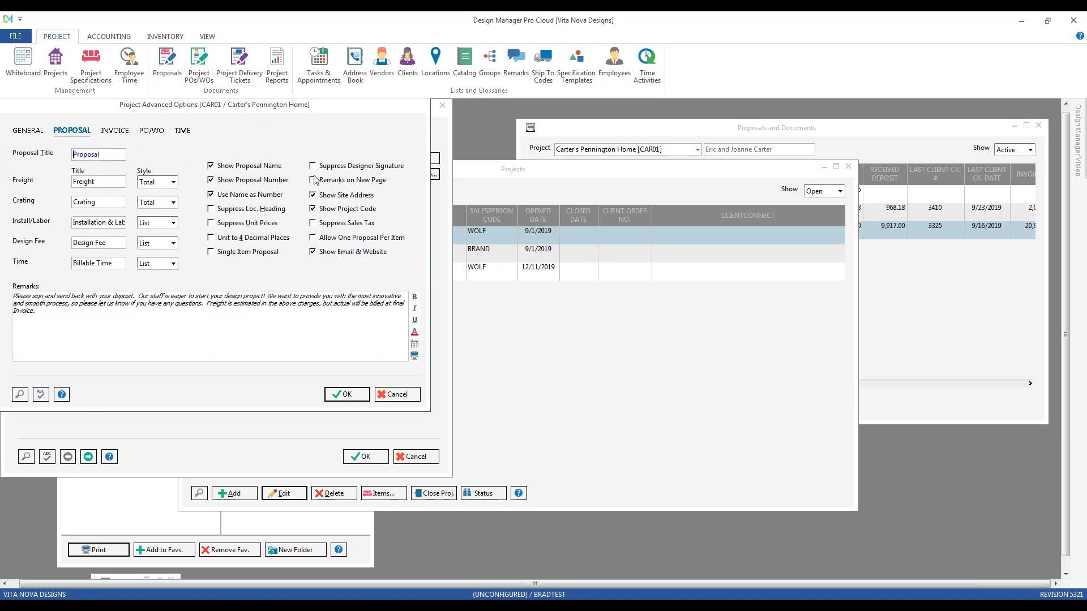
- Re-print the Master Bedroom proposal in Modern style with Update Style off, and place the preview beside the project's proposal options
left_click(626, 140)
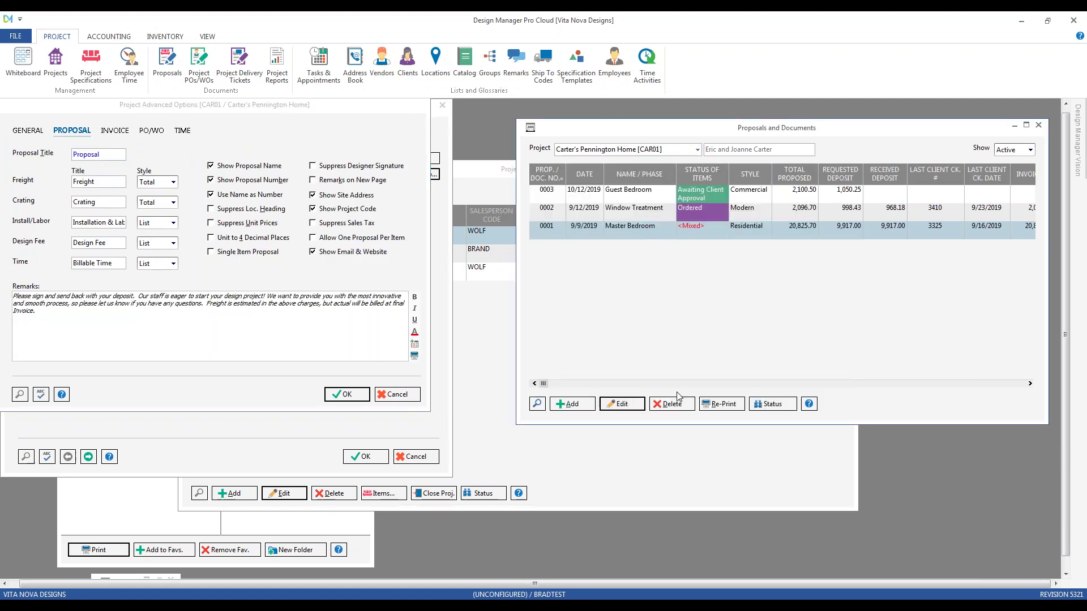
left_click(716, 403)
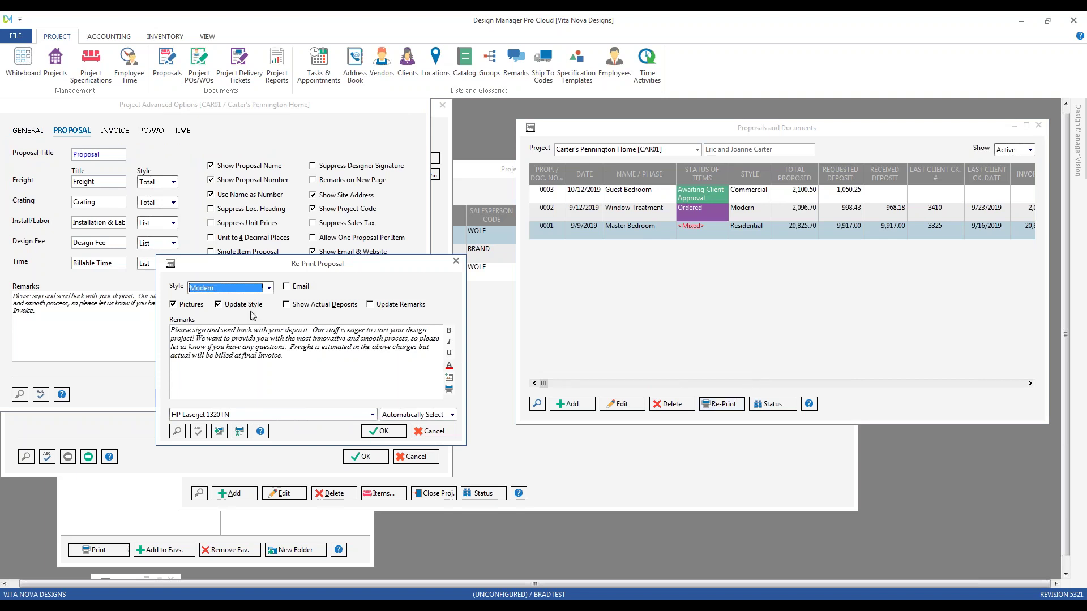
left_click(242, 305)
left_click_drag(258, 271, 830, 398)
left_click(953, 554)
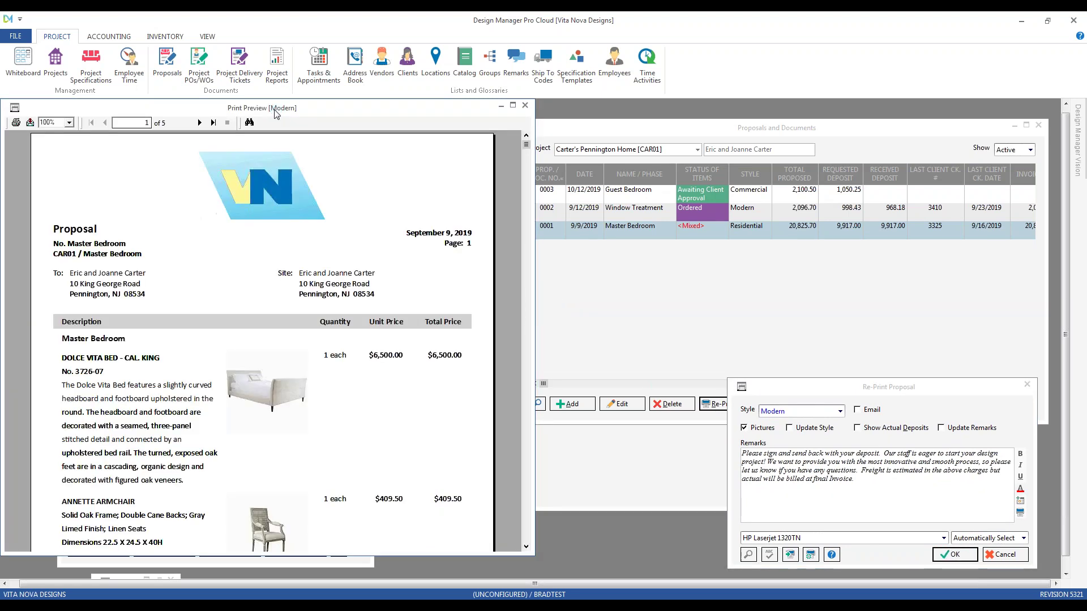
left_click_drag(276, 113, 759, 115)
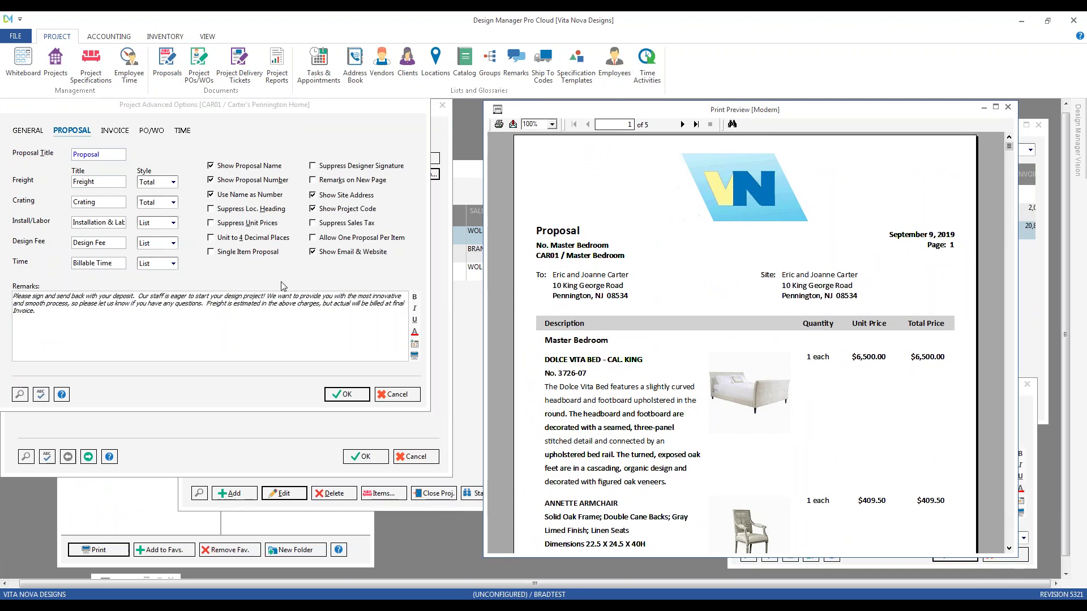
- Compare the location heading, unit price and decimal place options with the room headings, room totals and prices on pages 1 and 3
left_click(590, 342)
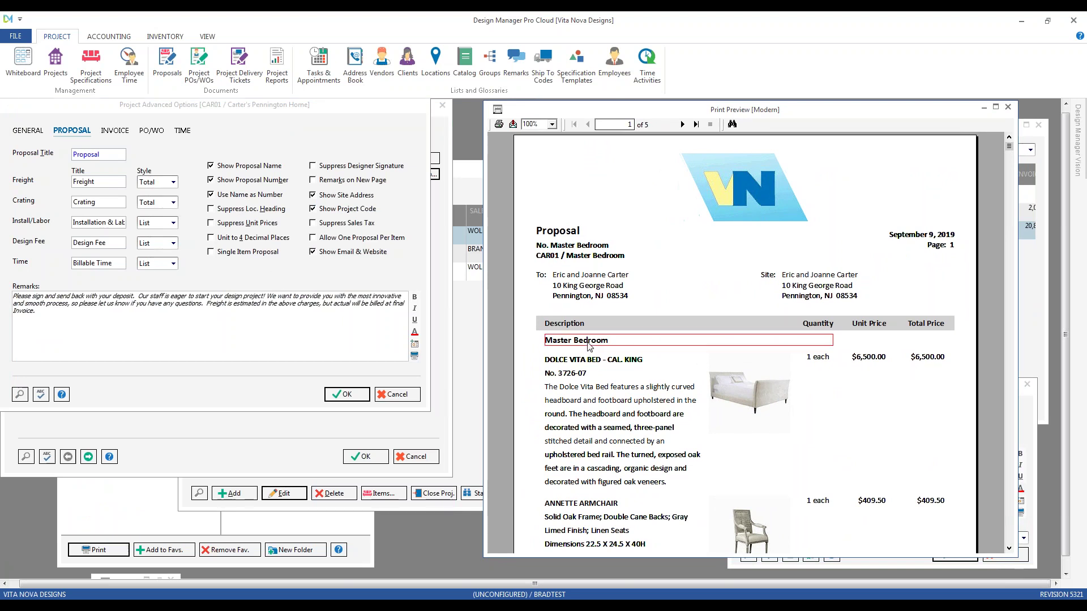
scroll(678, 233, "down", 5)
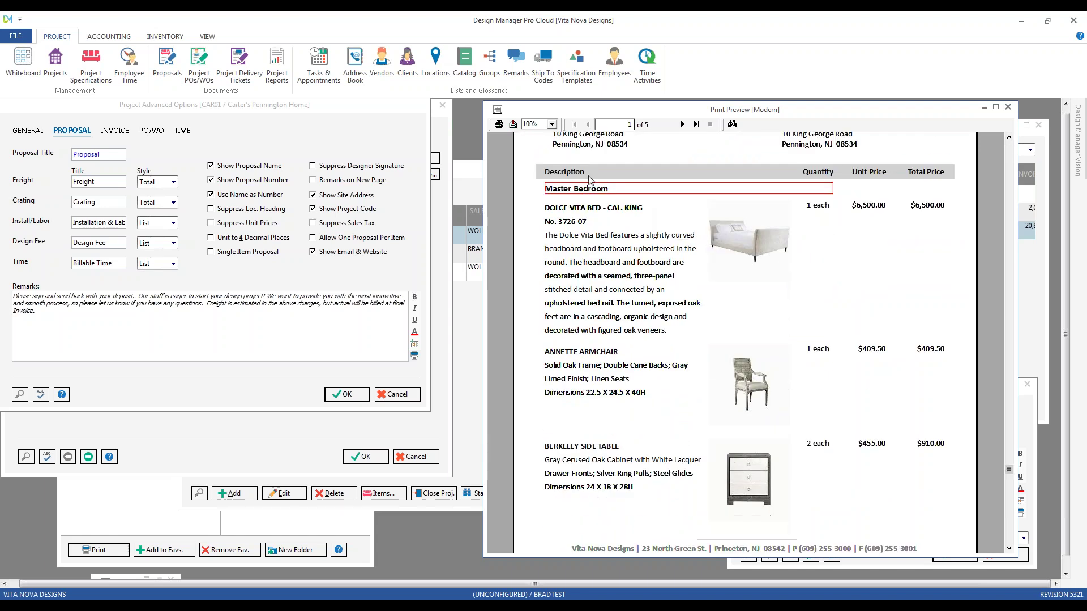
left_click(682, 124)
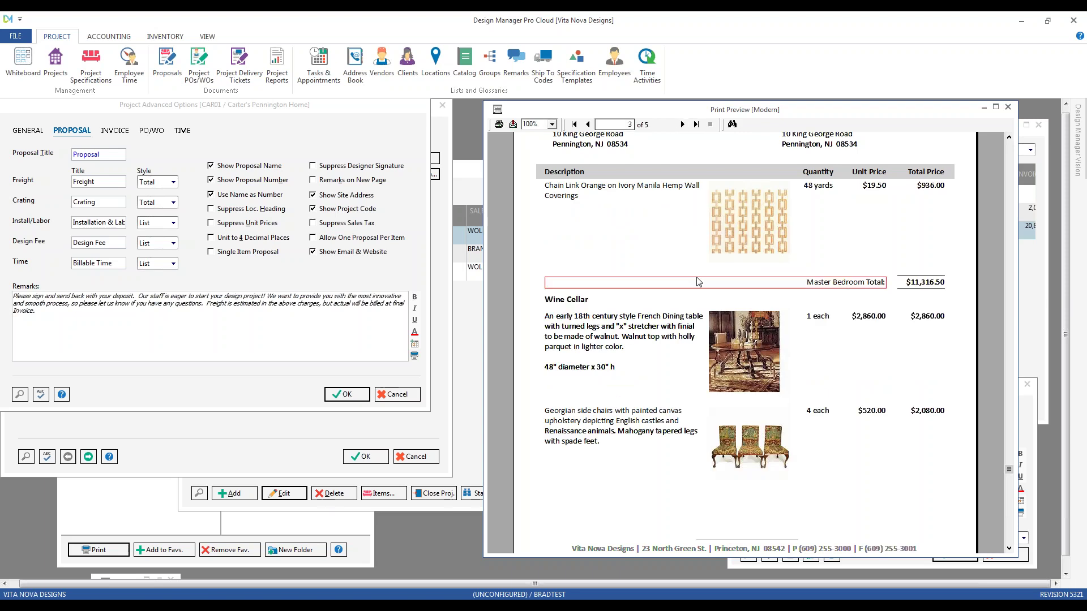
scroll(699, 282, "down", 1)
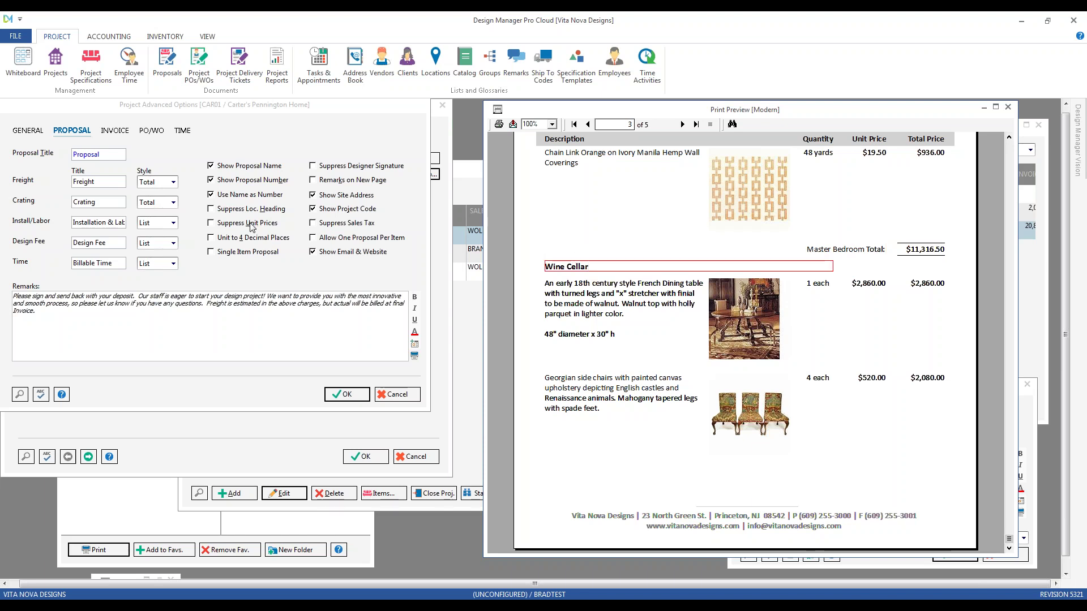
scroll(609, 266, "up", 3)
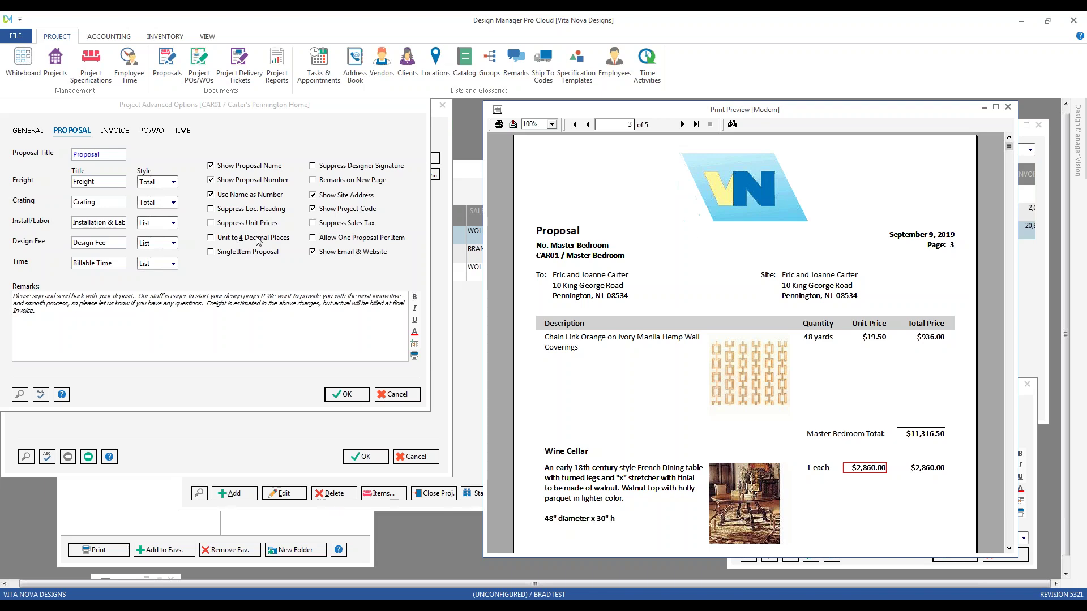
left_click(879, 339)
- Compare the designer signature, remarks, sales tax, and email and website options with the totals, signature lines and footer on the proposal's last page
left_click(696, 125)
scroll(684, 193, "down", 3)
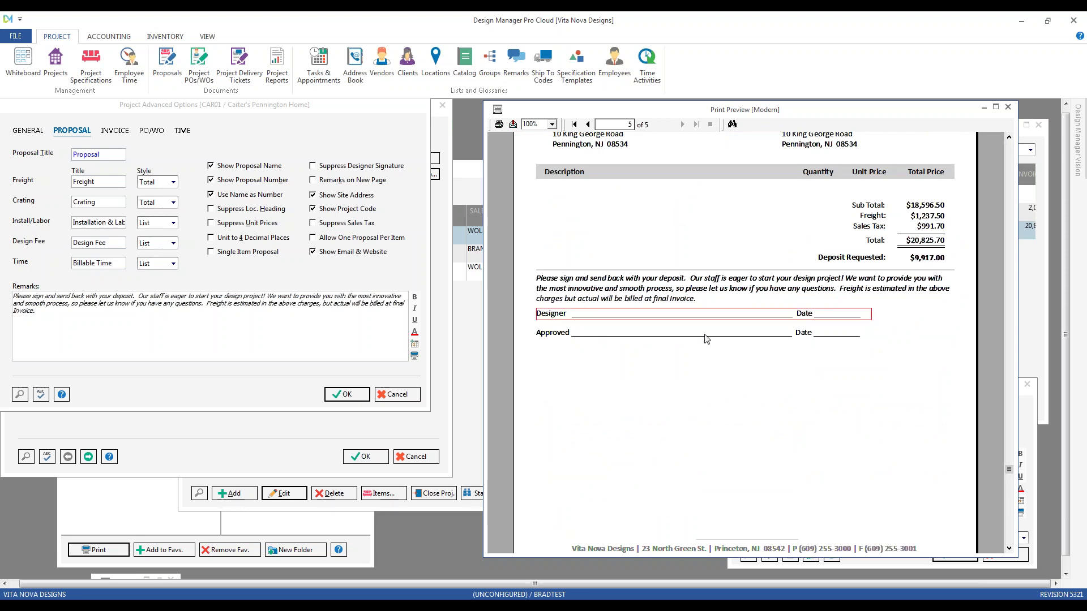
scroll(668, 378, "up", 3)
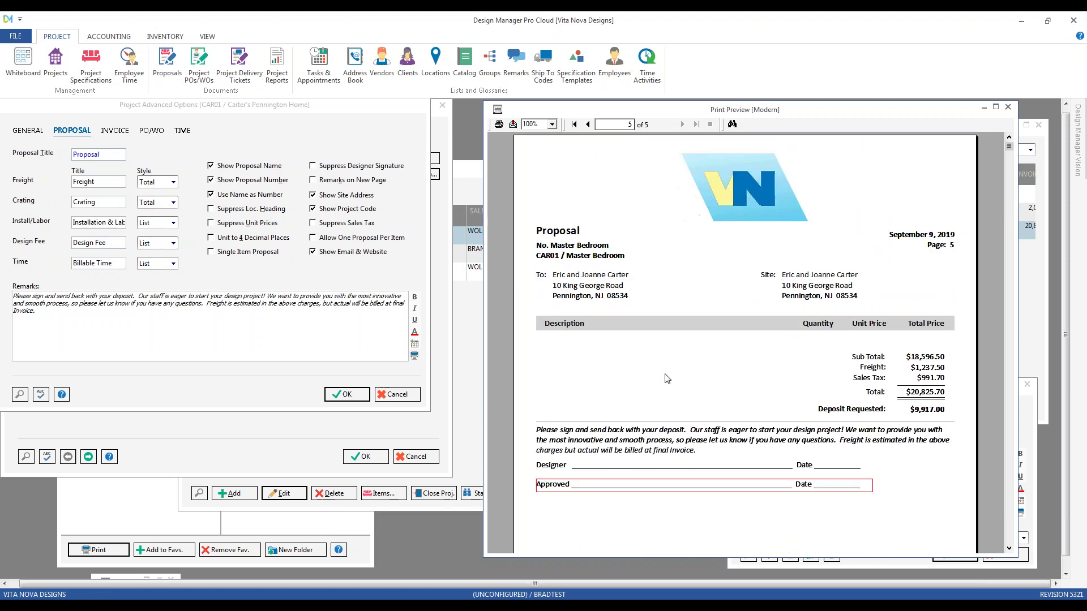
scroll(668, 379, "down", 3)
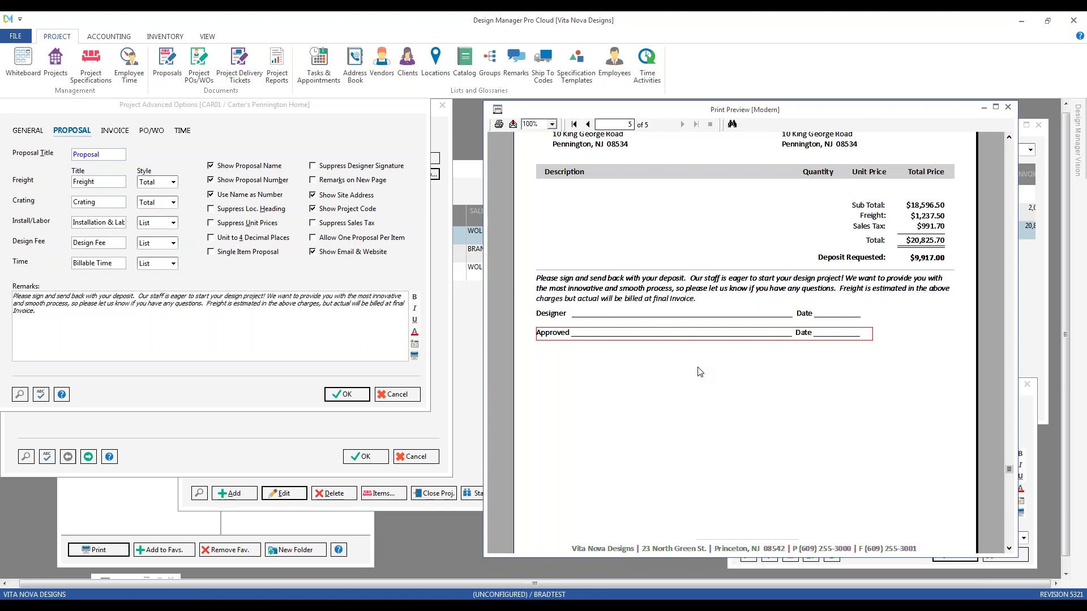
scroll(725, 385, "up", 3)
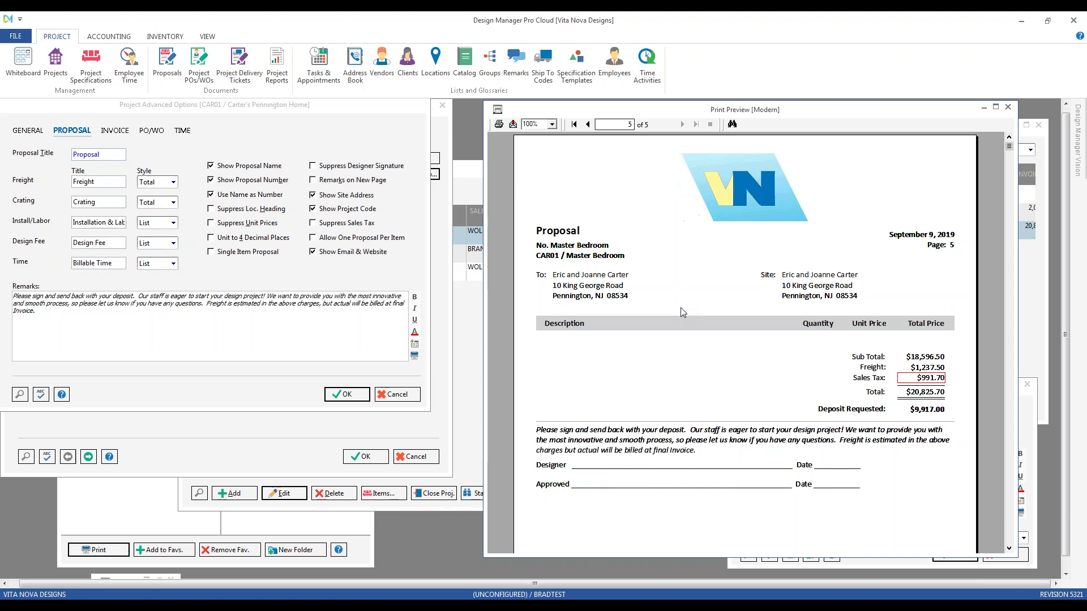
left_click(719, 436)
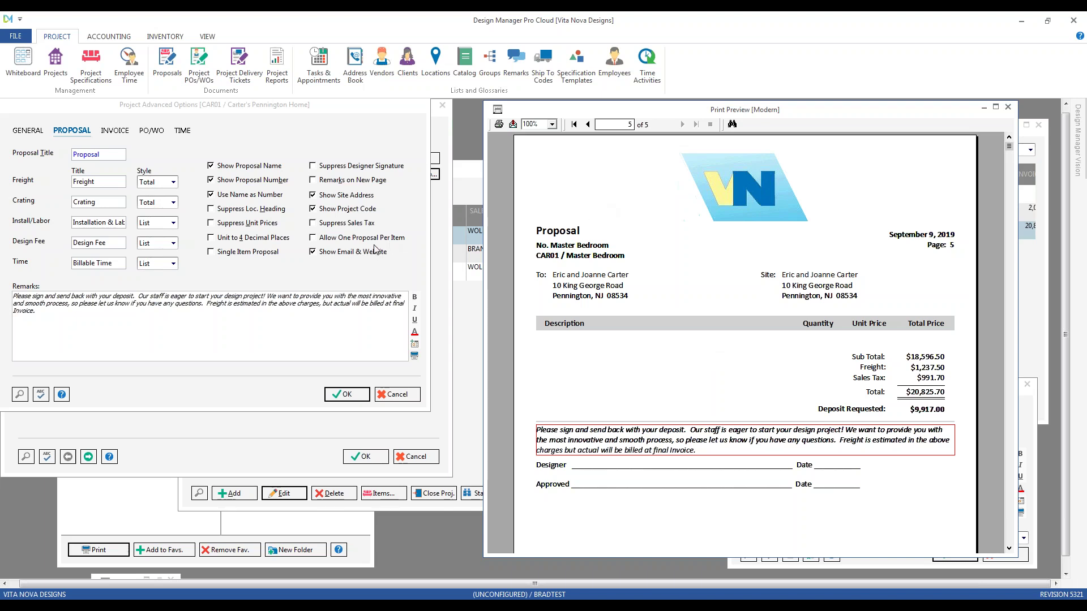
scroll(651, 249, "down", 3)
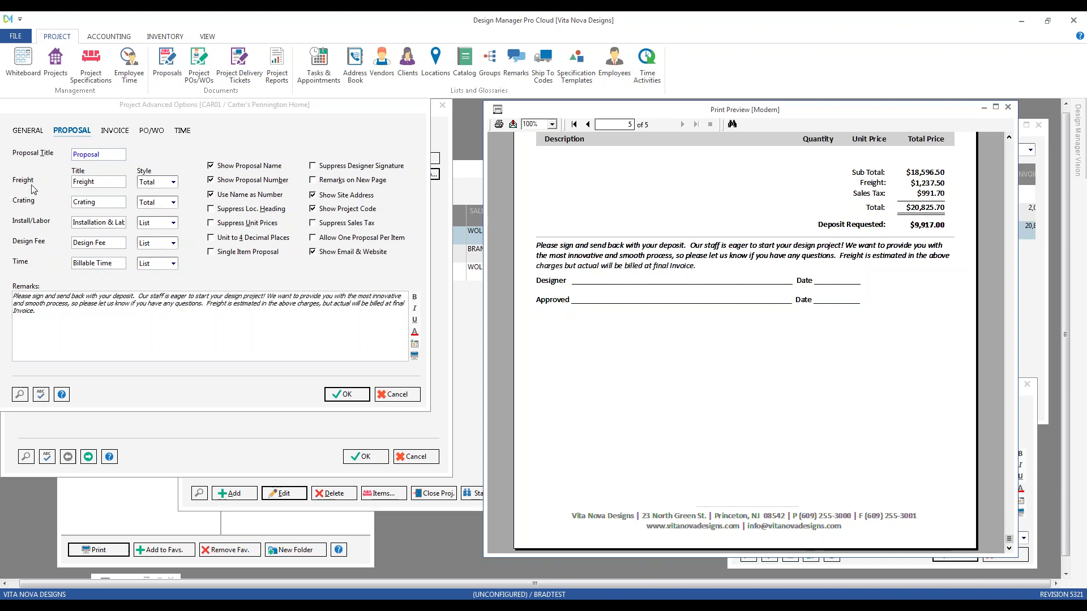
- Compare the proposal options' freight title with the freight line on the printed last page, and retitle freight as Shipping
left_click(113, 180)
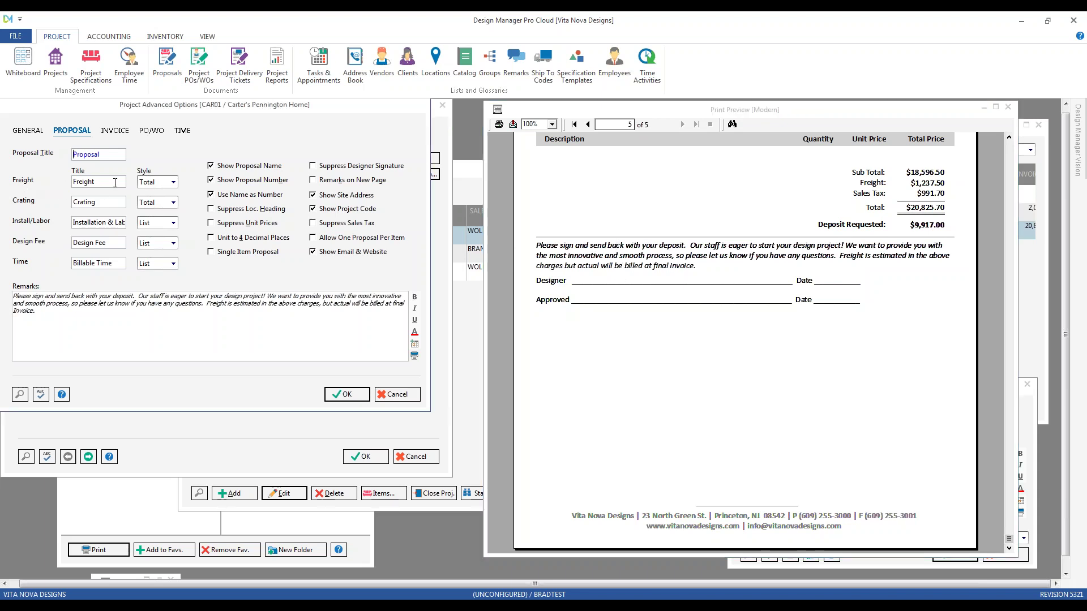
double_click(113, 181)
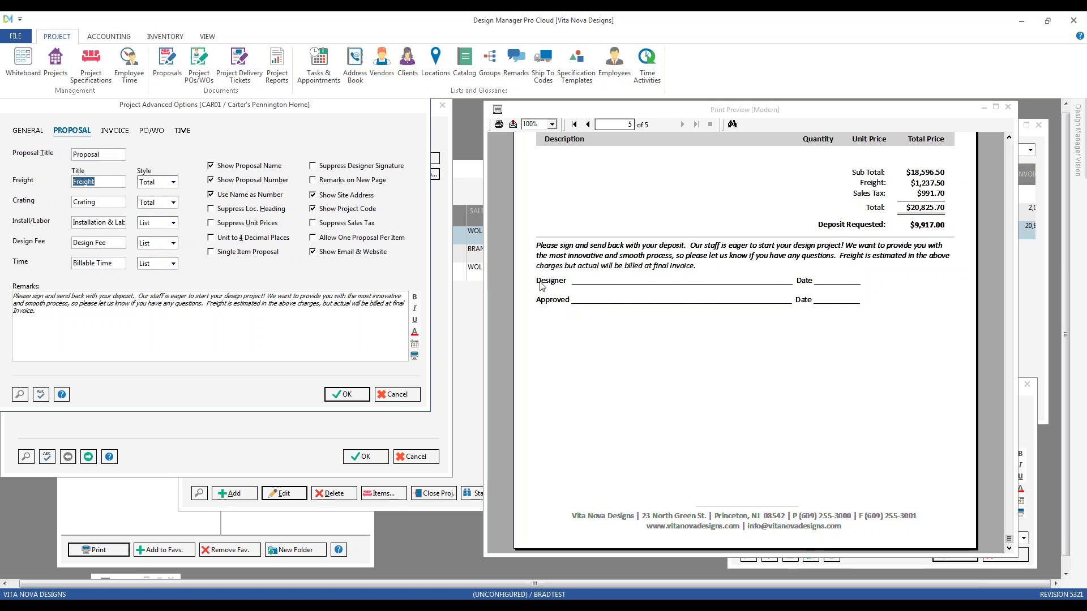
left_click(932, 184)
left_click(873, 184)
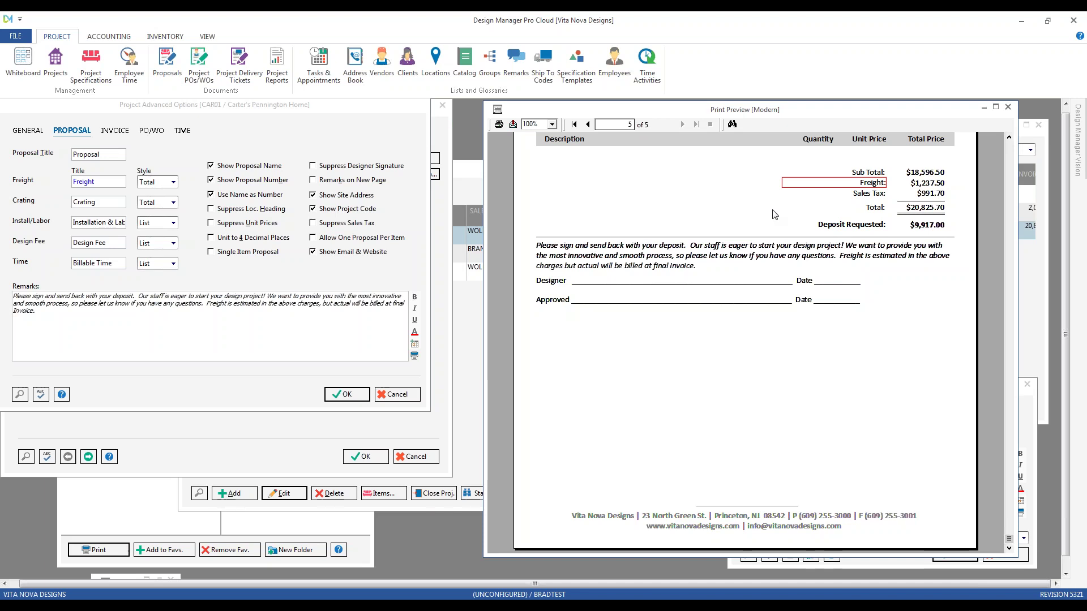
left_click(100, 190)
double_click(97, 181)
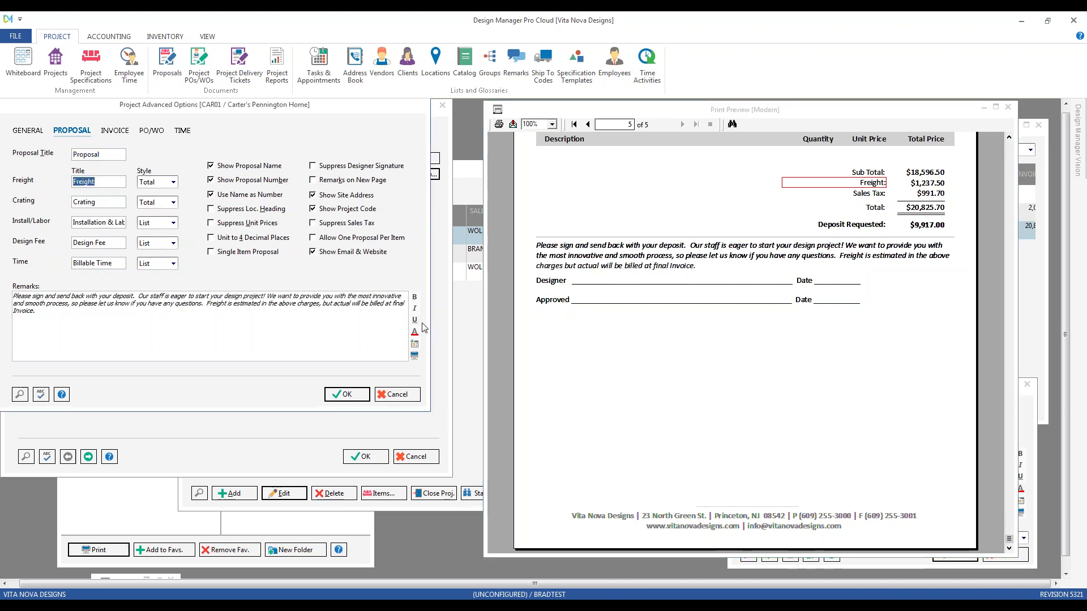
type("Shipping")
key("Tab")
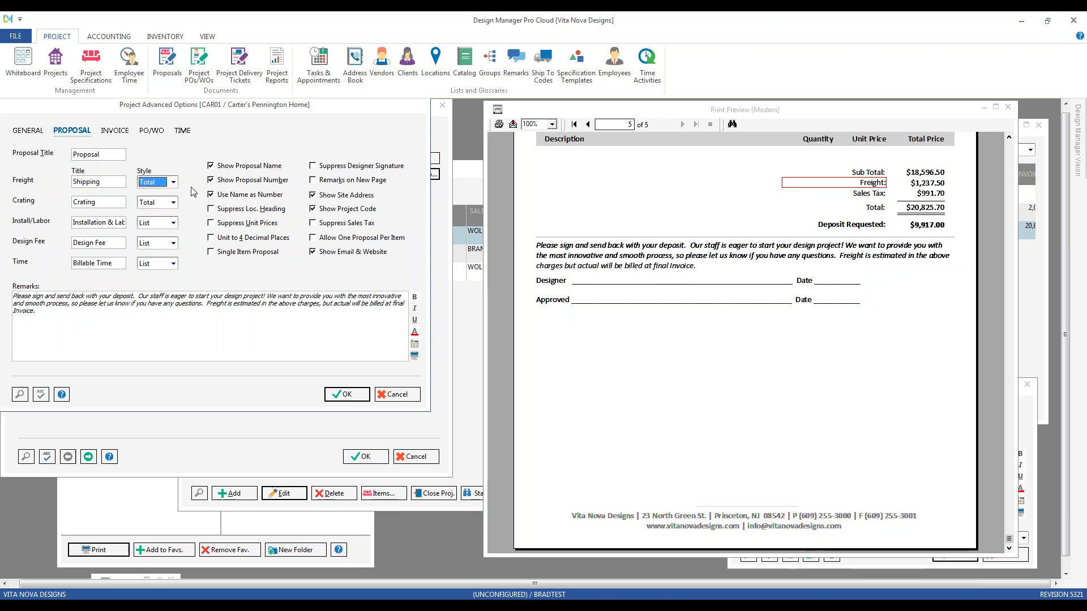
- Try the List and Ignore styles for freight, reviewing the style choices against the freight line in the proposal totals
left_click(173, 183)
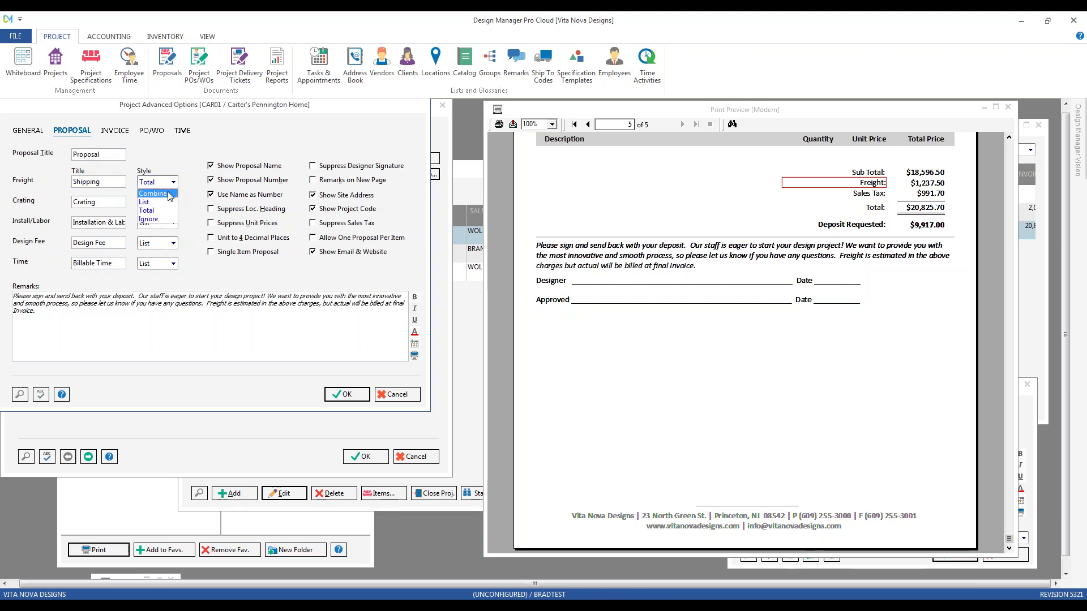
left_click(167, 202)
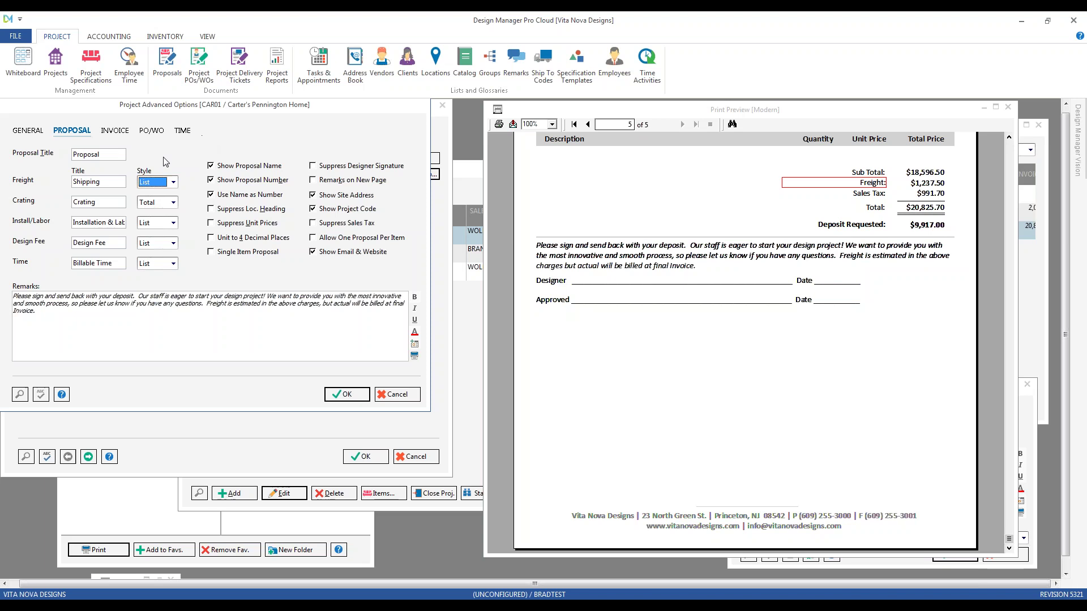
left_click(103, 183)
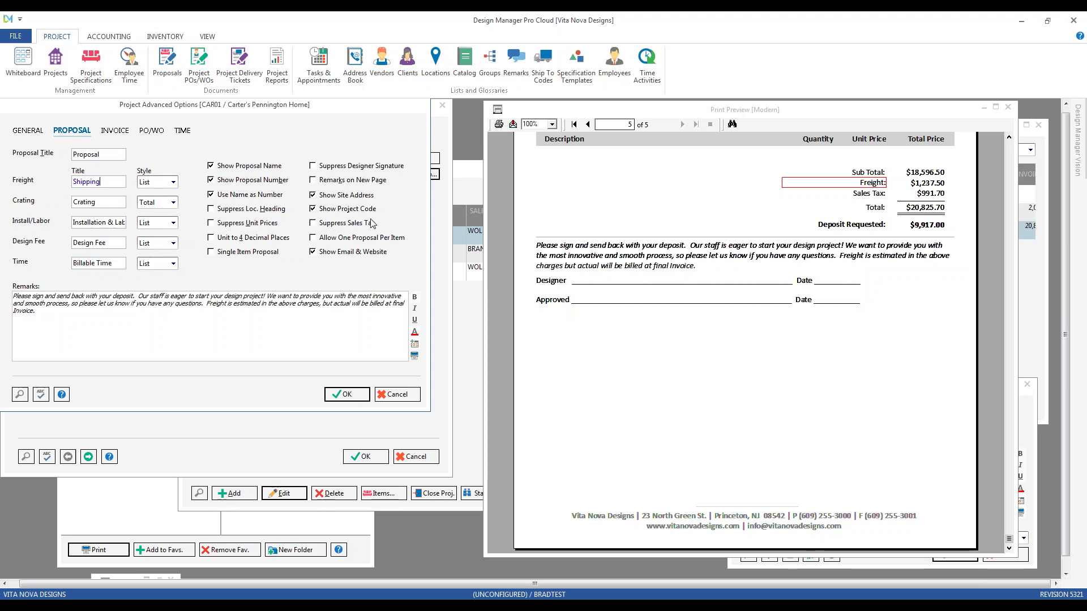
left_click(175, 183)
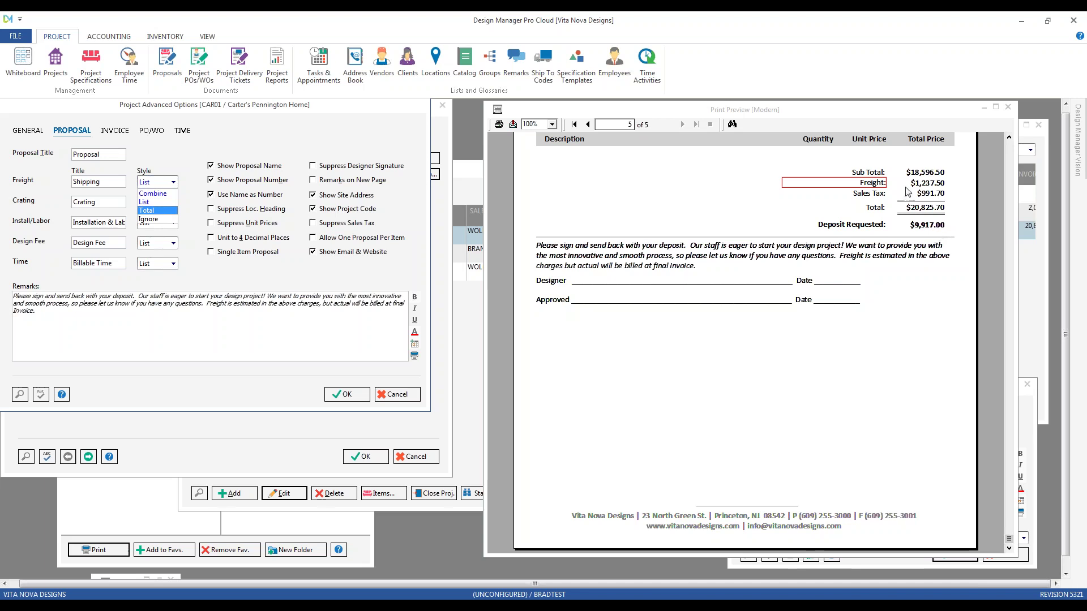
left_click(895, 181)
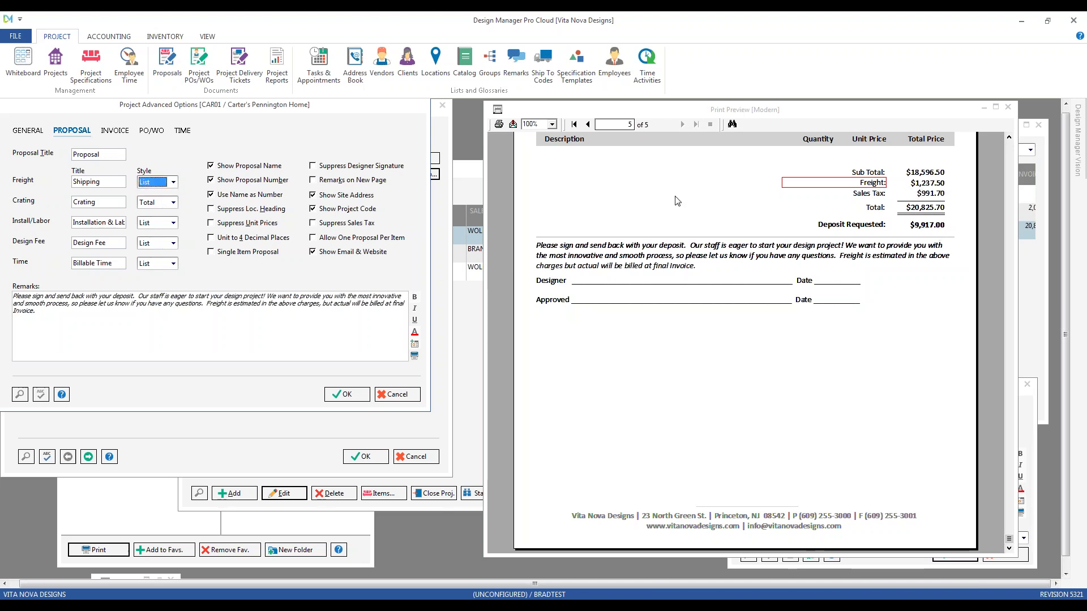
left_click(173, 181)
left_click(164, 220)
- Set the freight style on the proposal to Combine and save the advanced options and the project
left_click(173, 183)
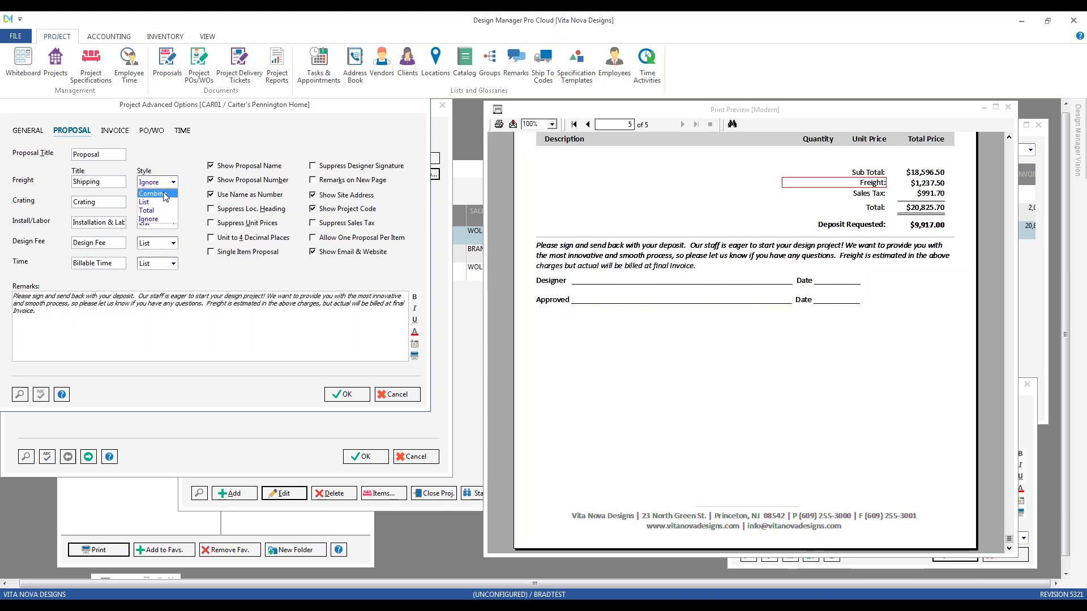
left_click(165, 194)
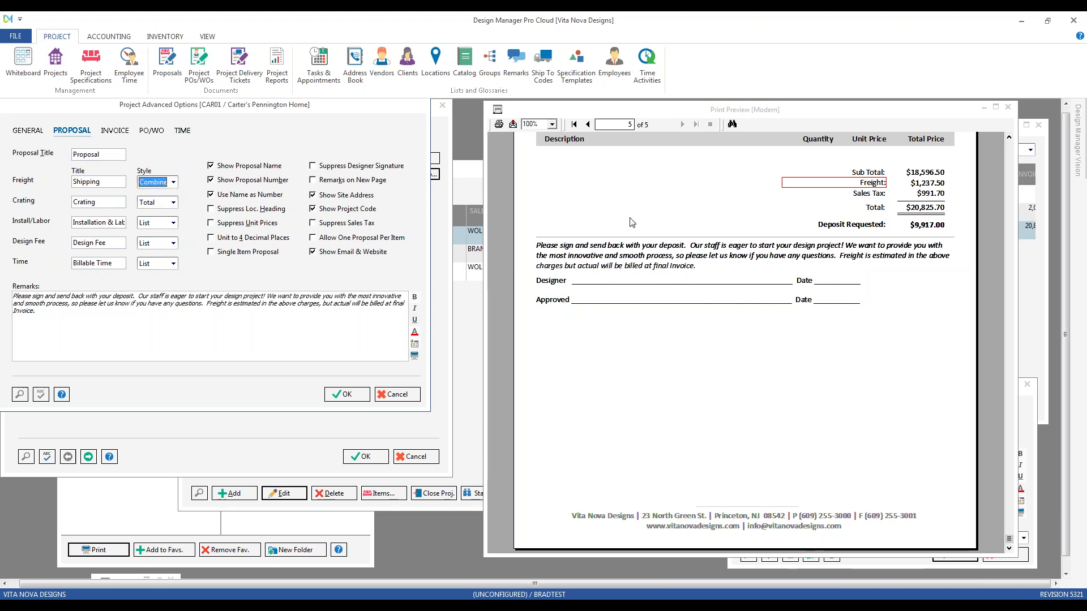
left_click(937, 186)
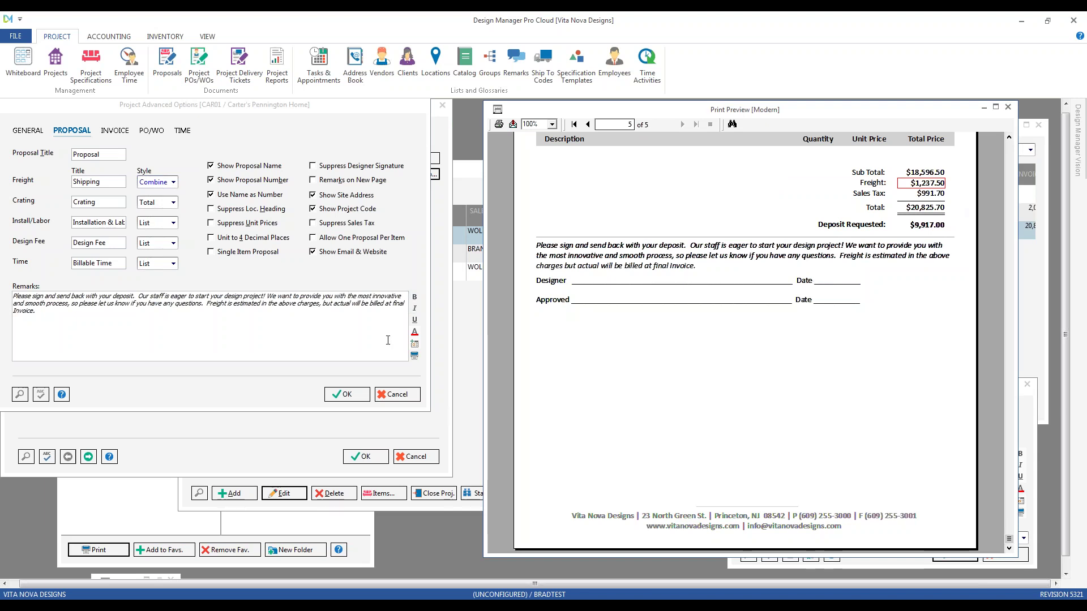
left_click(352, 395)
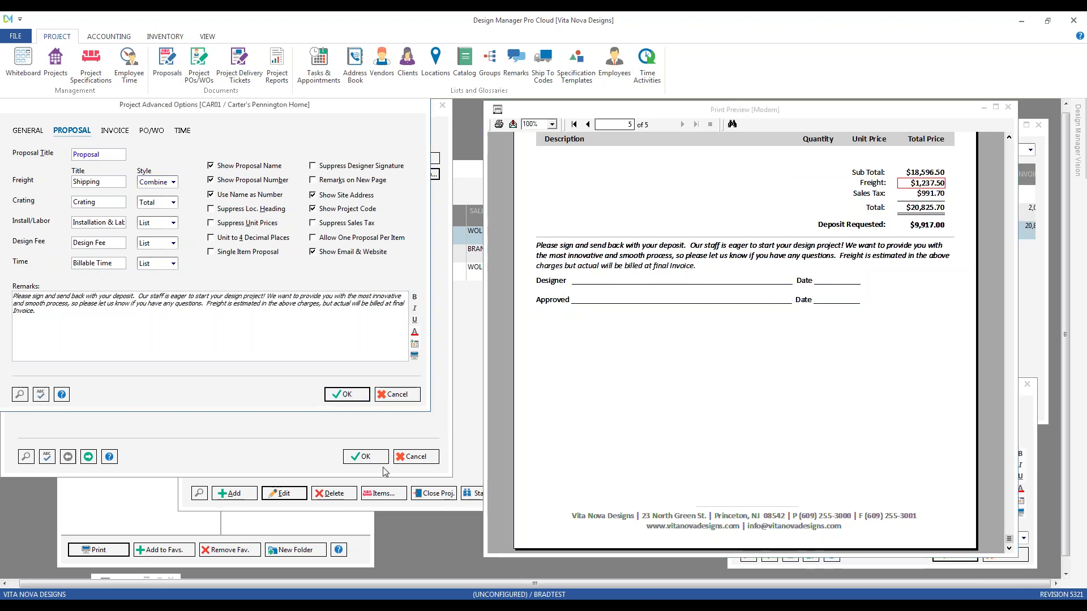
left_click(356, 395)
left_click(366, 456)
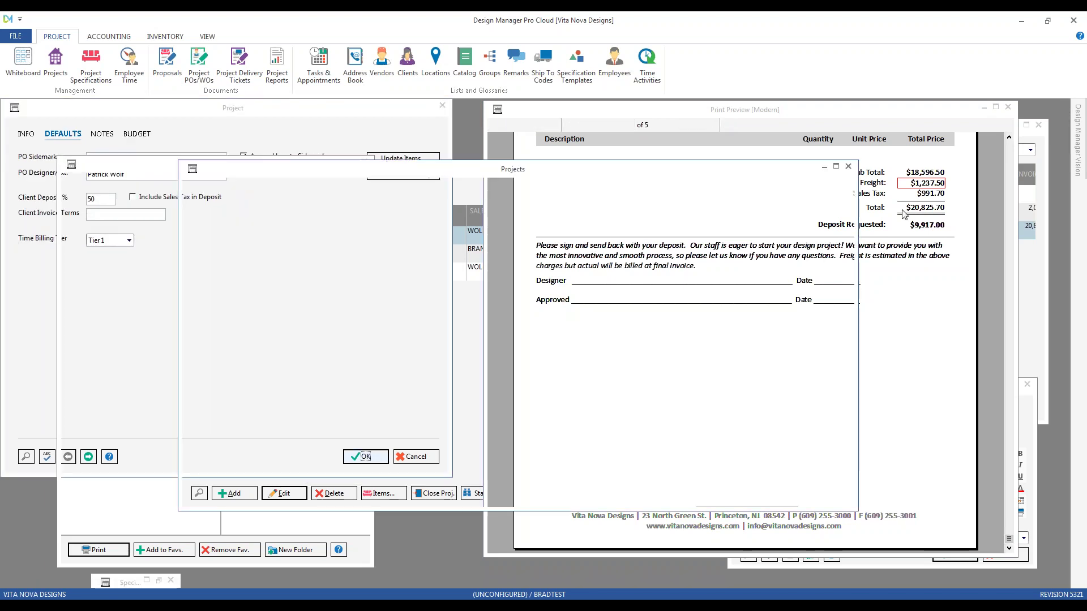
- Close the old preview and re-print the Master Bedroom proposal in Modern style with pictures and Update Style on
left_click(1007, 107)
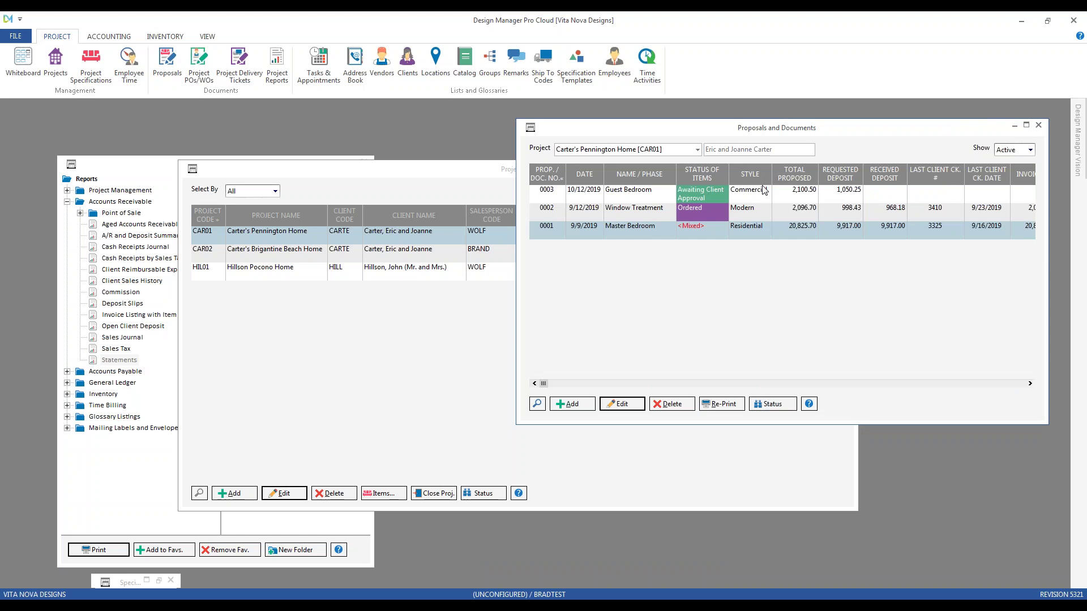
left_click(721, 404)
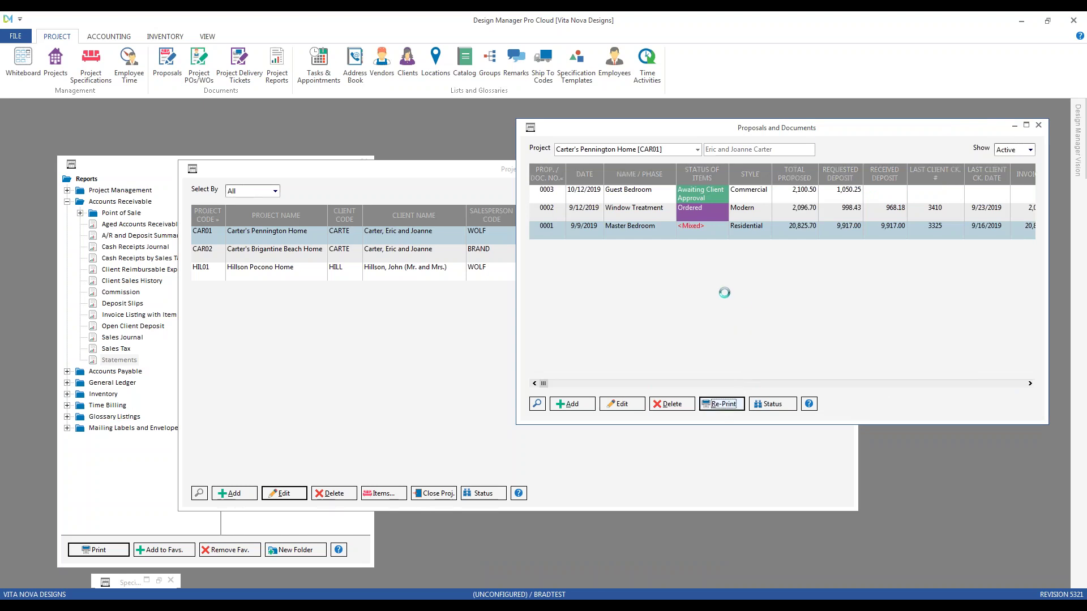
left_click_drag(205, 131, 797, 137)
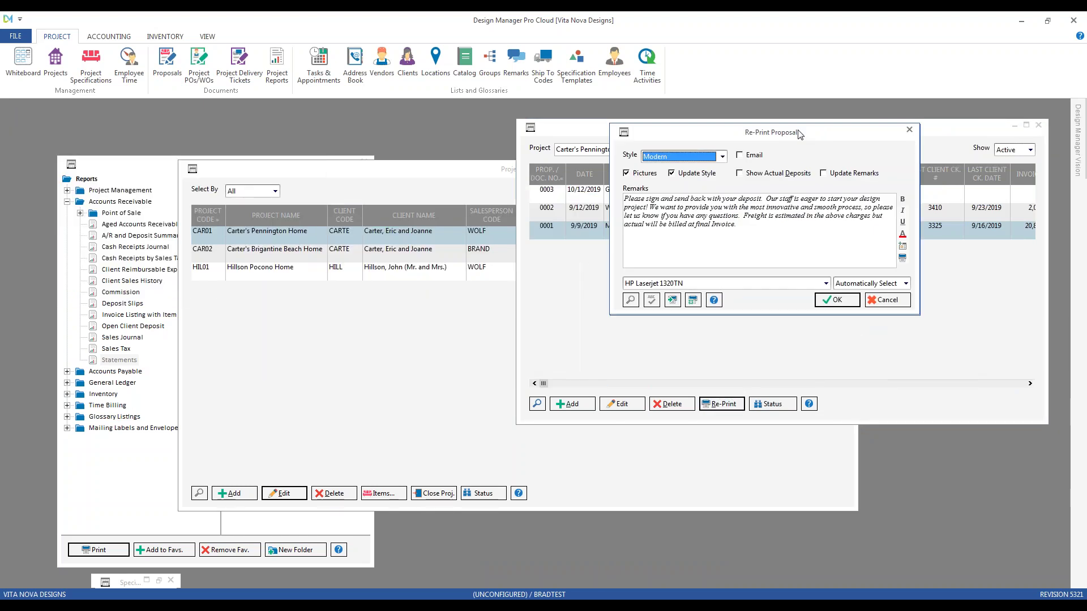
left_click(848, 298)
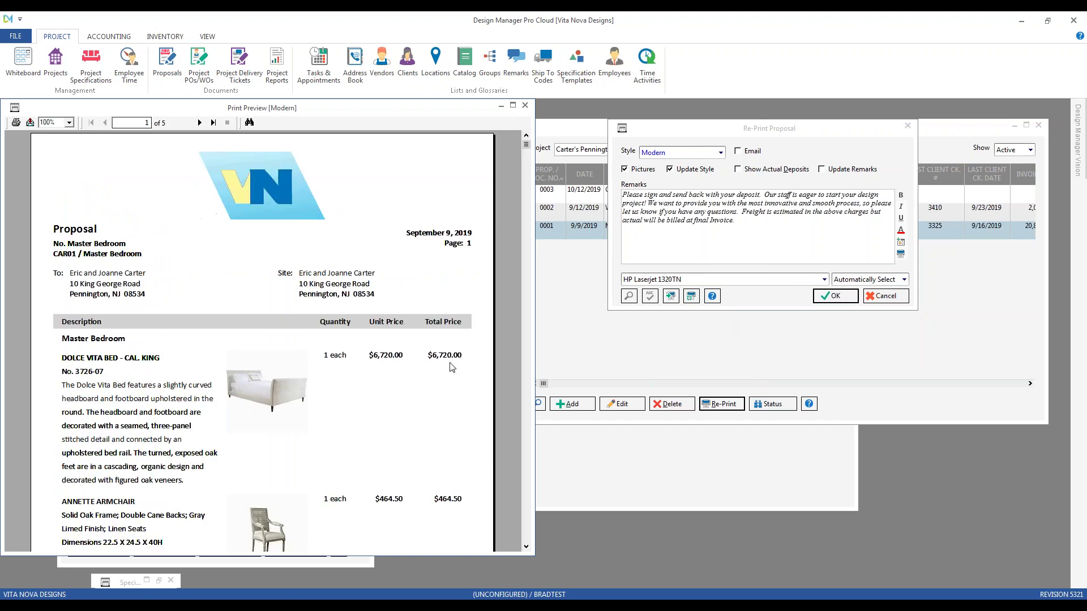
- Examine the item prices and the last-page totals of the re-printed proposal for the effect of combined freight, and close the preview
scroll(419, 365, "down", 3)
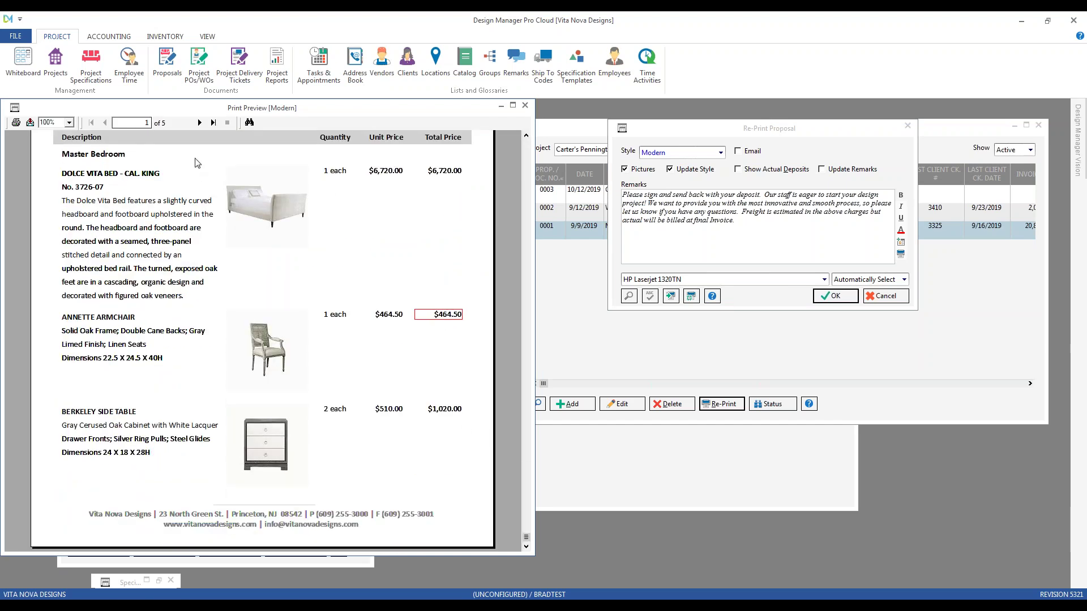
left_click(199, 122)
left_click(199, 123)
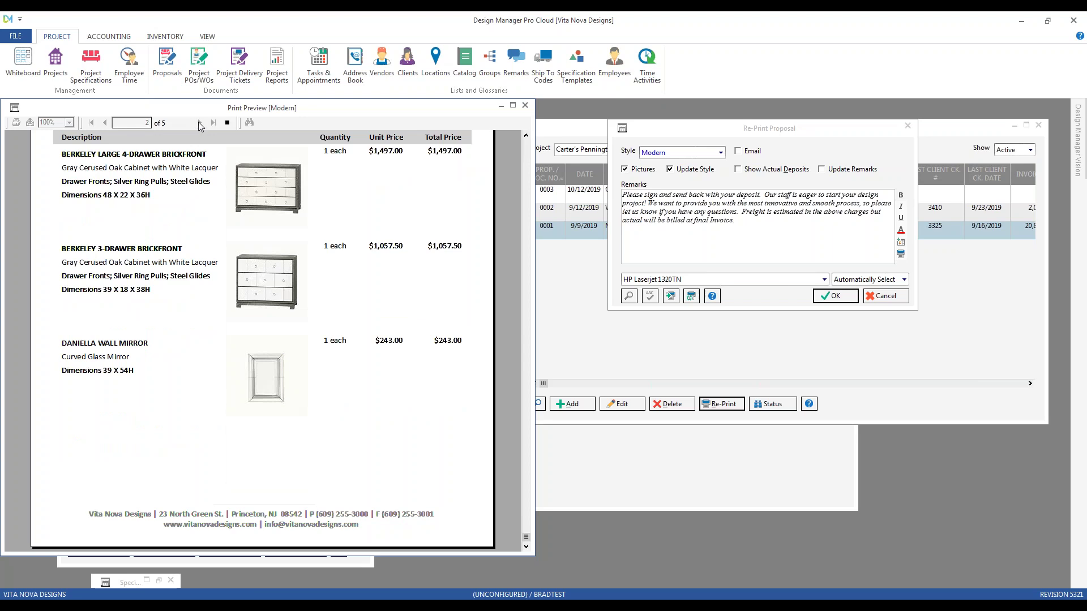
left_click(213, 124)
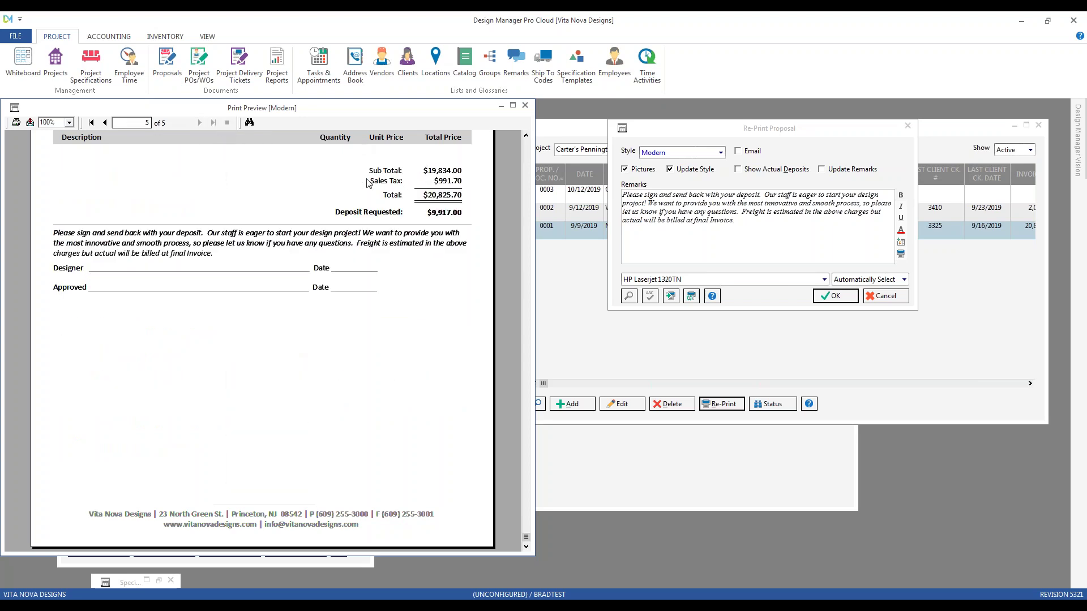
left_click(449, 172)
left_click(525, 105)
- In the Pennington Home project's (CAR01) advanced proposal options, set the freight style to List and save the project
double_click(335, 234)
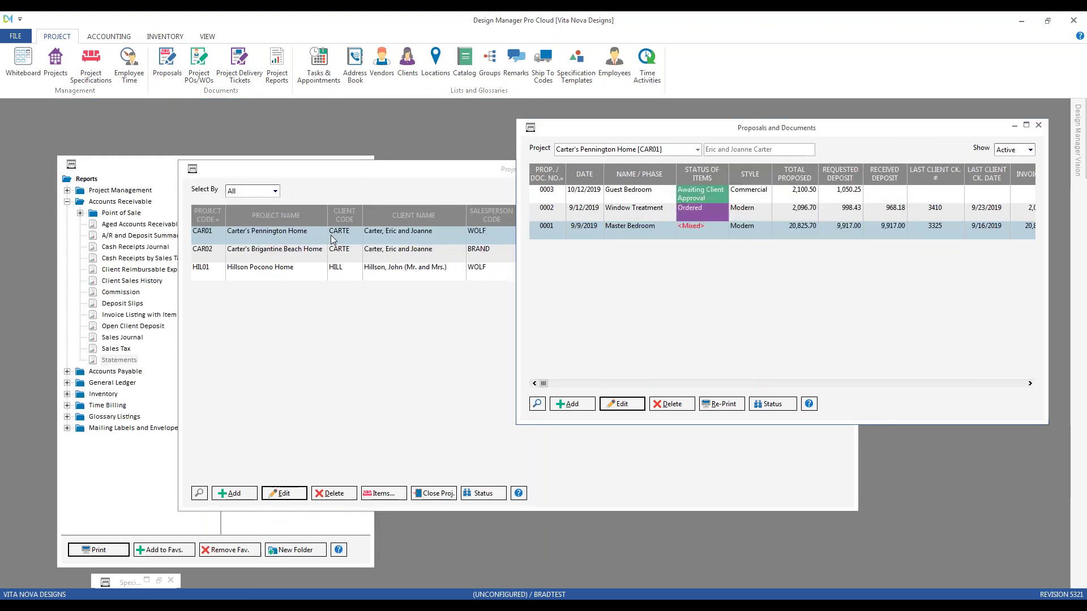
left_click(105, 176)
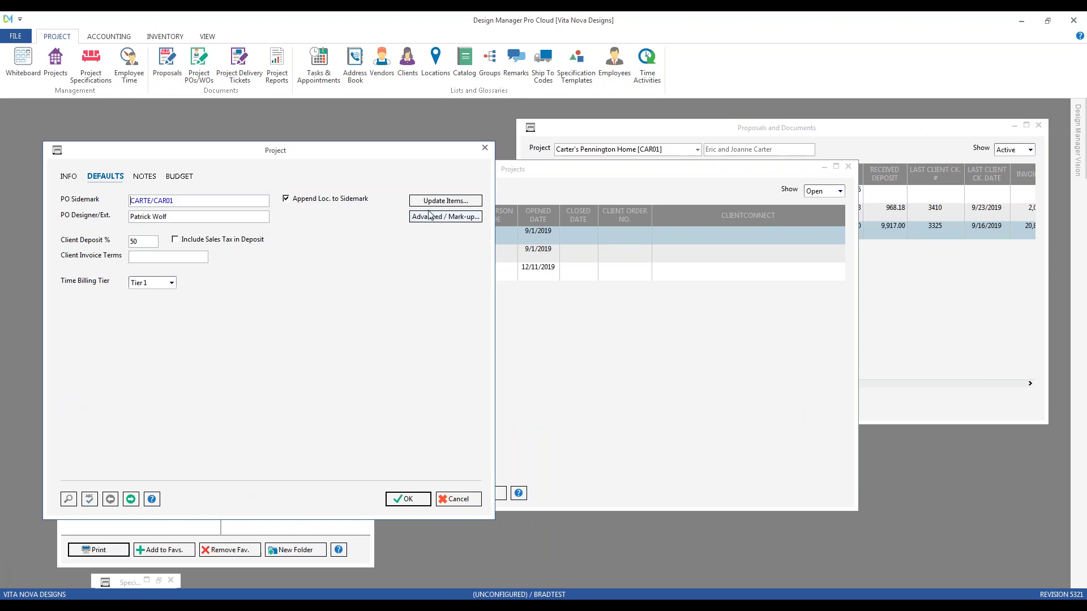
left_click(445, 217)
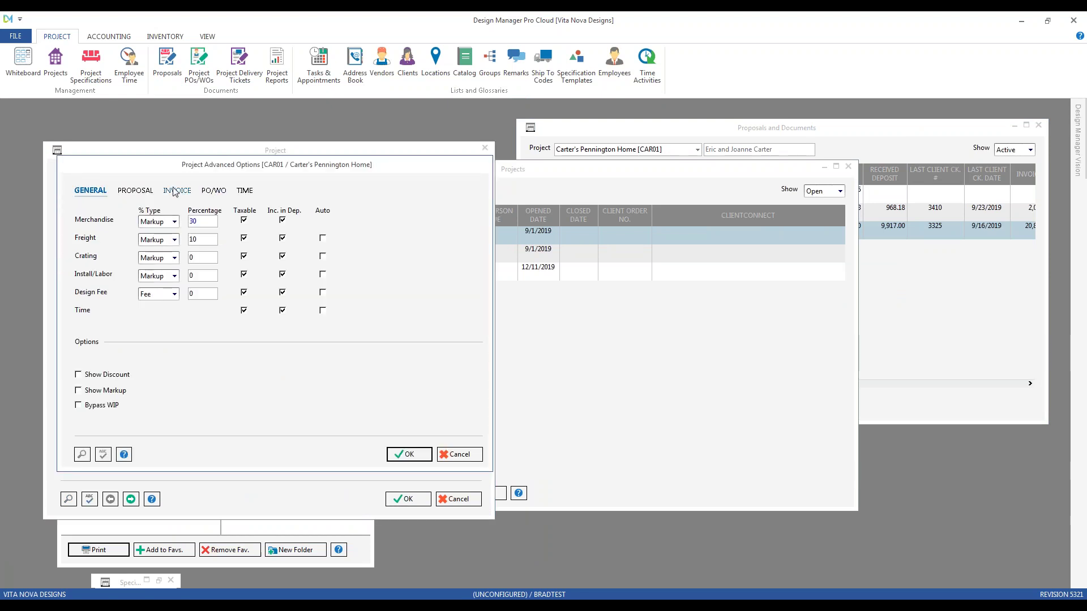
left_click(134, 190)
left_click(232, 242)
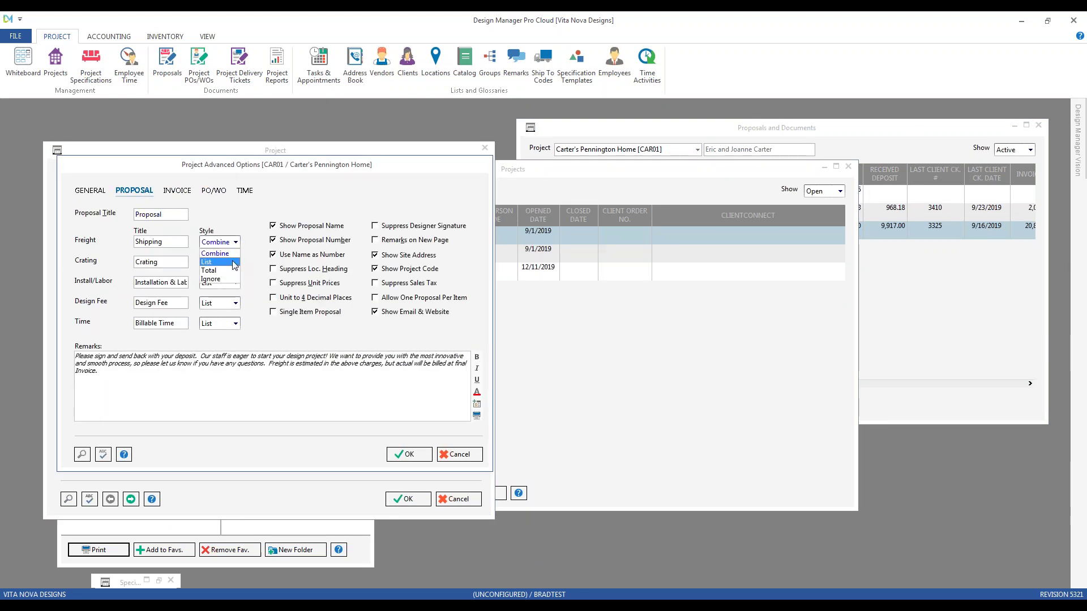
left_click(233, 267)
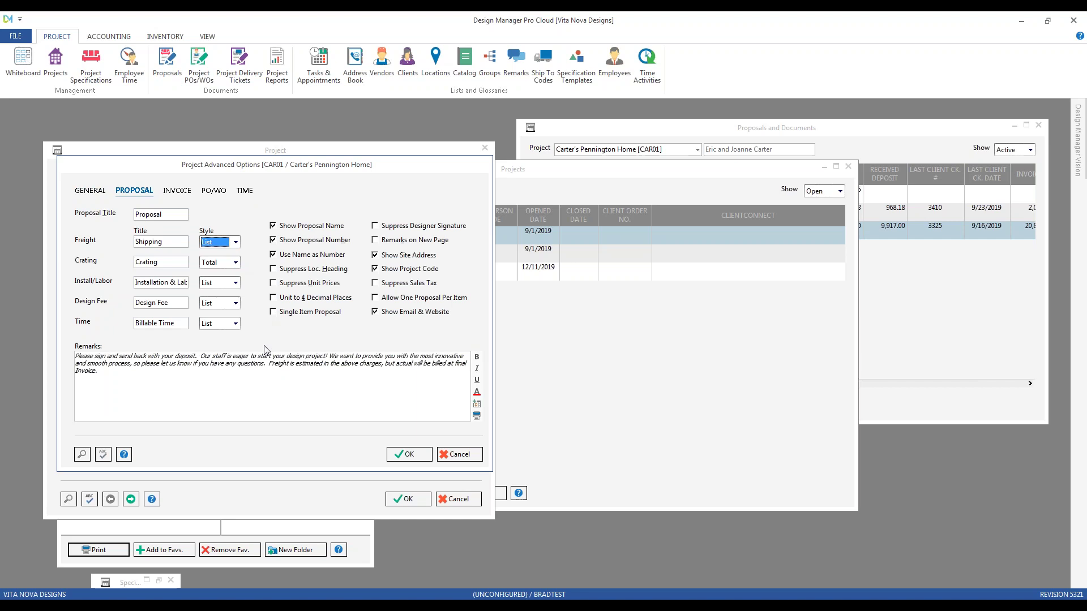
left_click(408, 454)
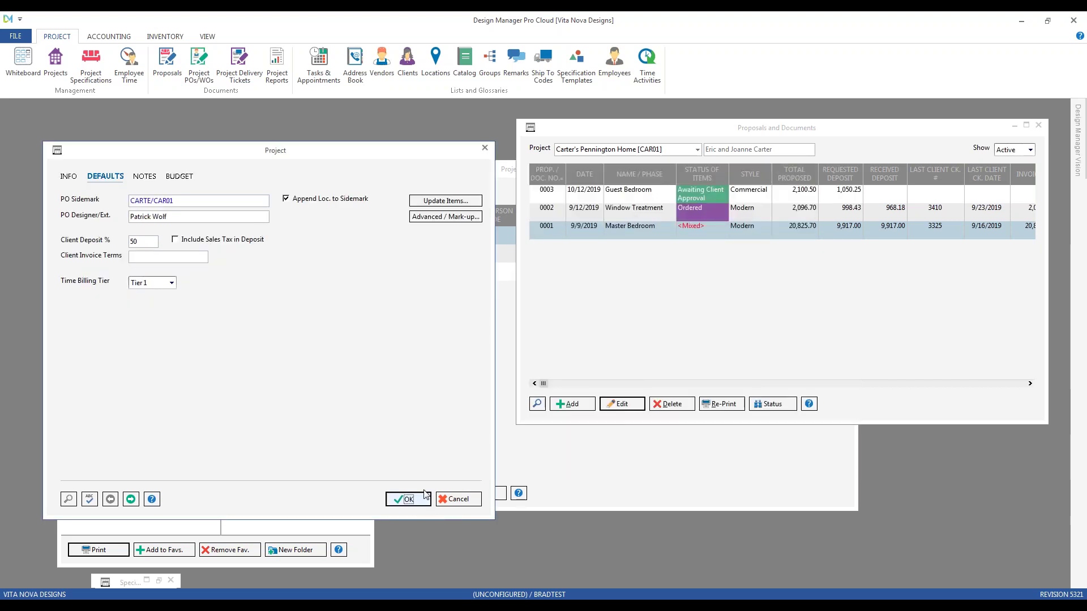
left_click(423, 494)
- Re-print the Master Bedroom proposal in Modern style to preview the List freight style
left_click(863, 146)
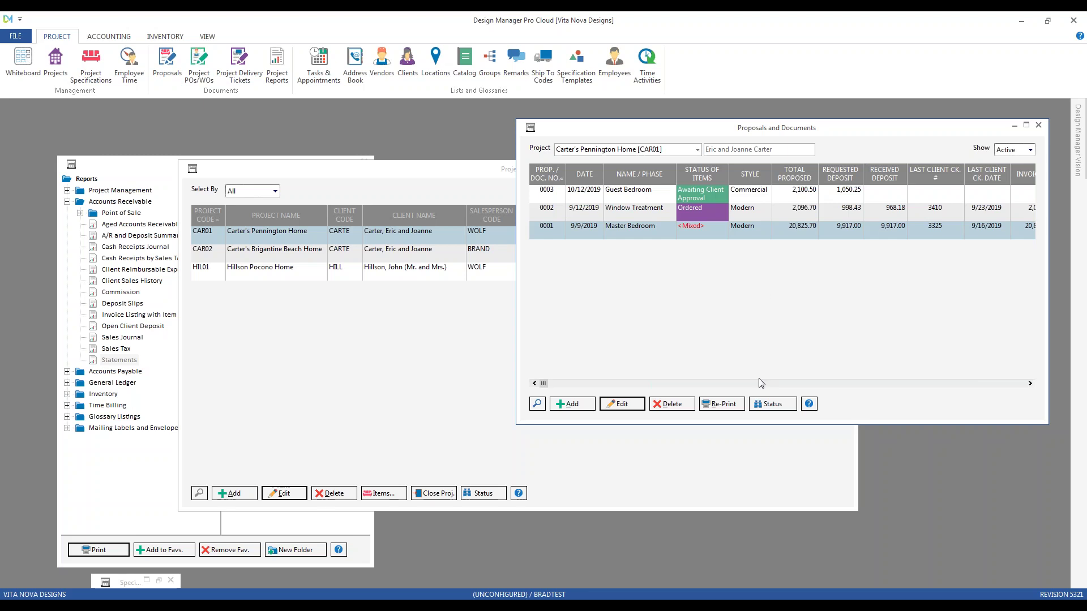
left_click(731, 404)
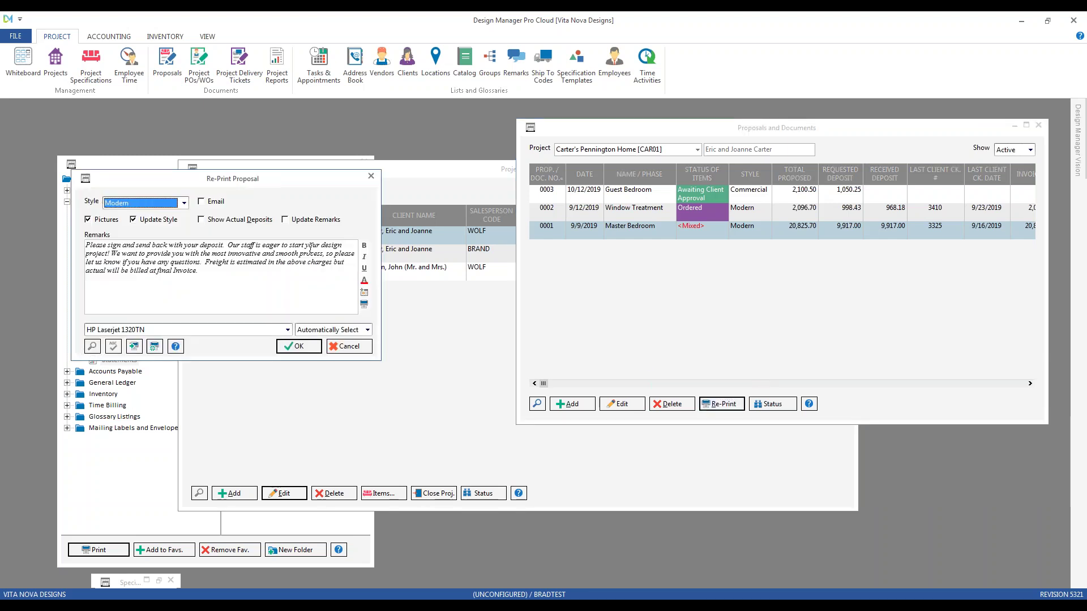
left_click(310, 347)
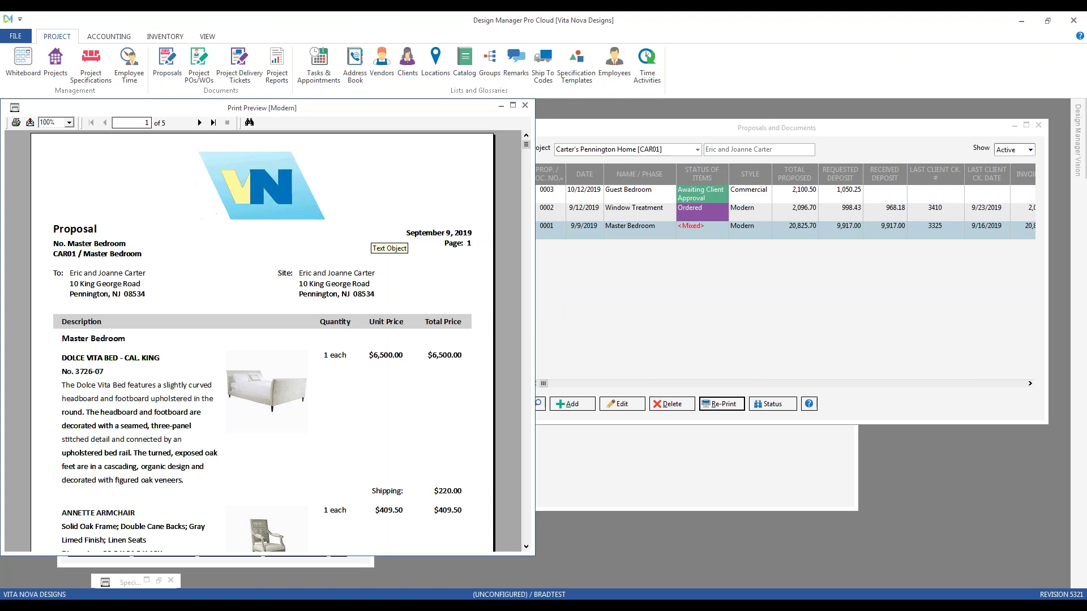
- Examine the shipping lines beneath the individual items on pages 1 to 3 of the proposal preview
scroll(396, 345, "down", 5)
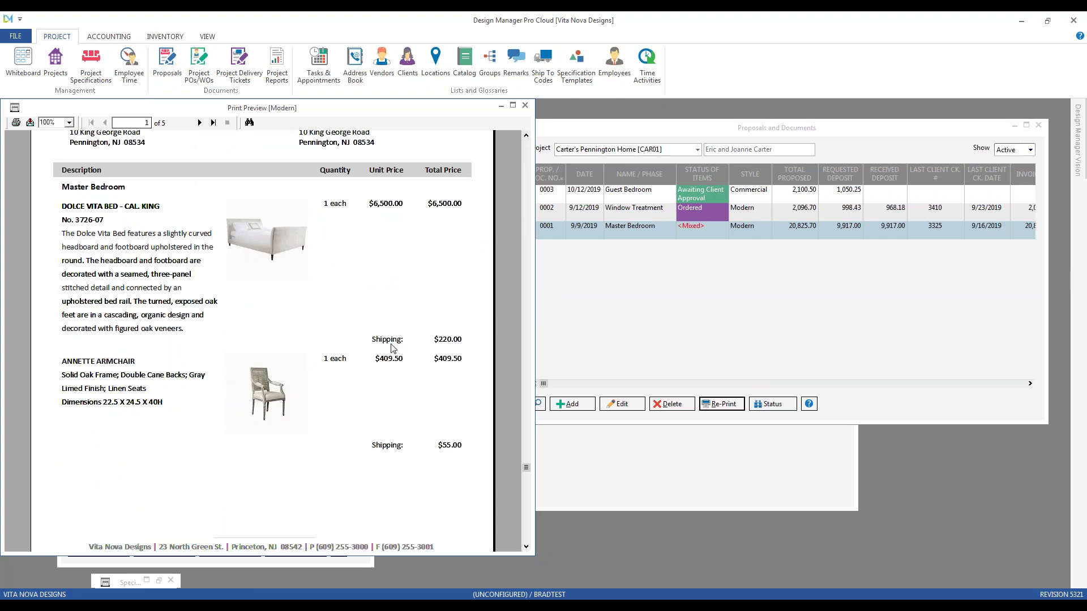
left_click(437, 344)
left_click(395, 341)
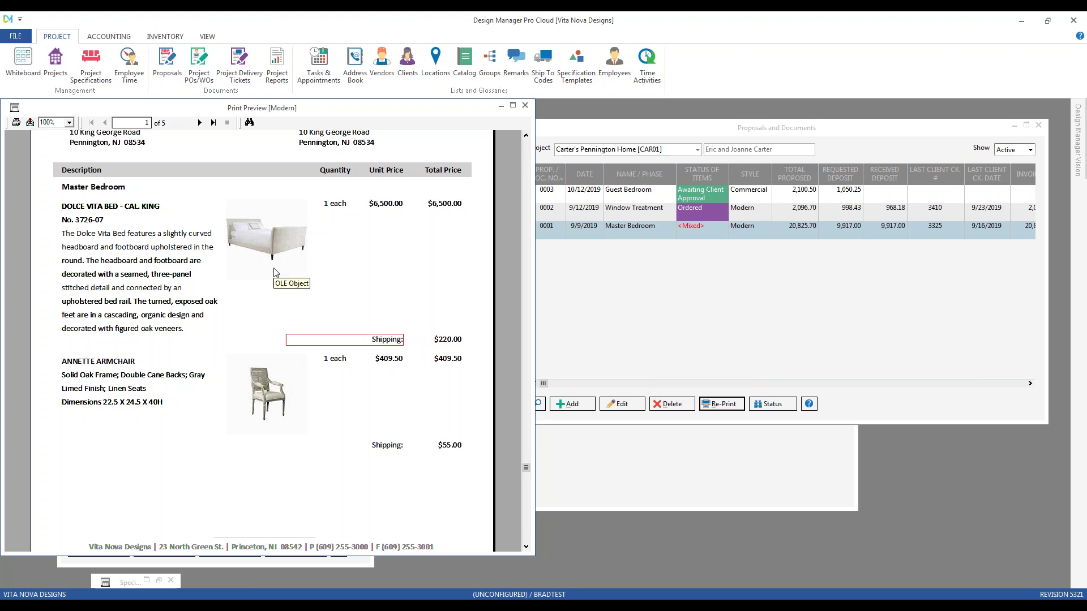
left_click(199, 123)
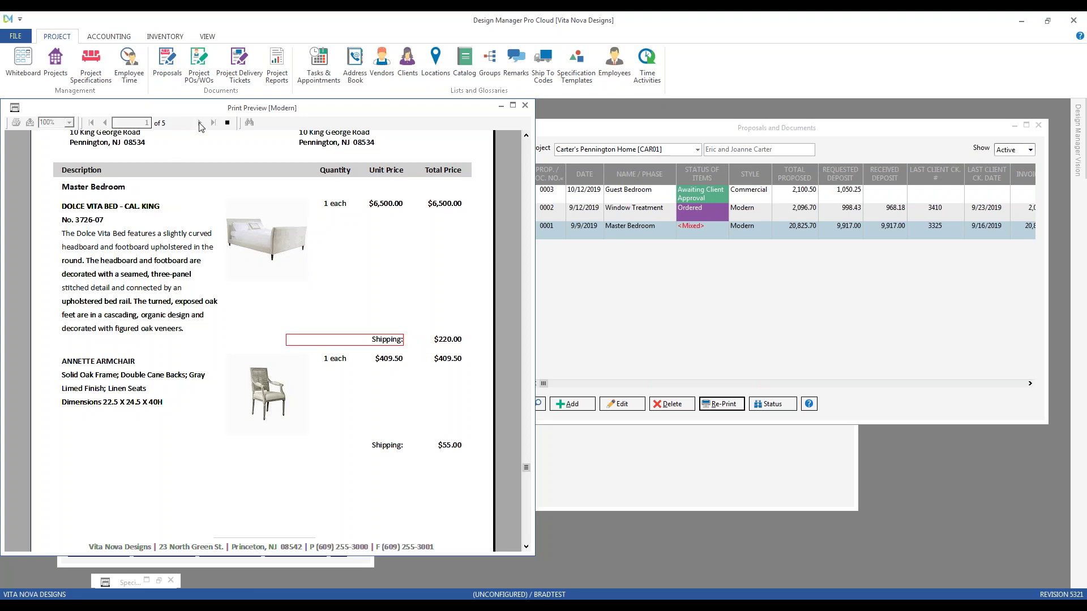
left_click(199, 122)
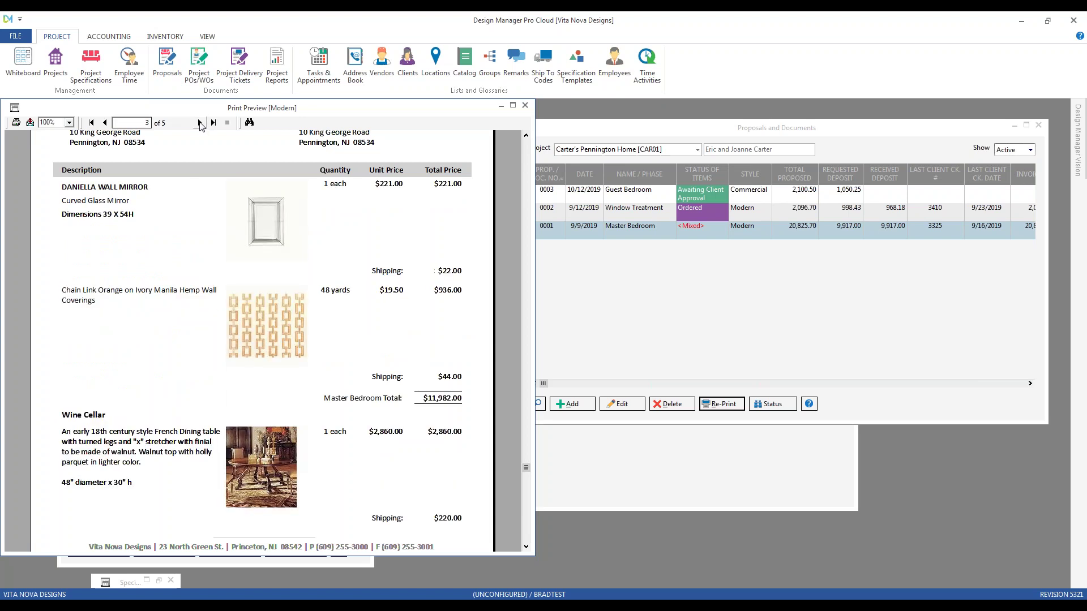
- Check page 4 of the proposal preview, close it, and reopen the Pennington Home project's (CAR01) advanced proposal options
left_click(199, 123)
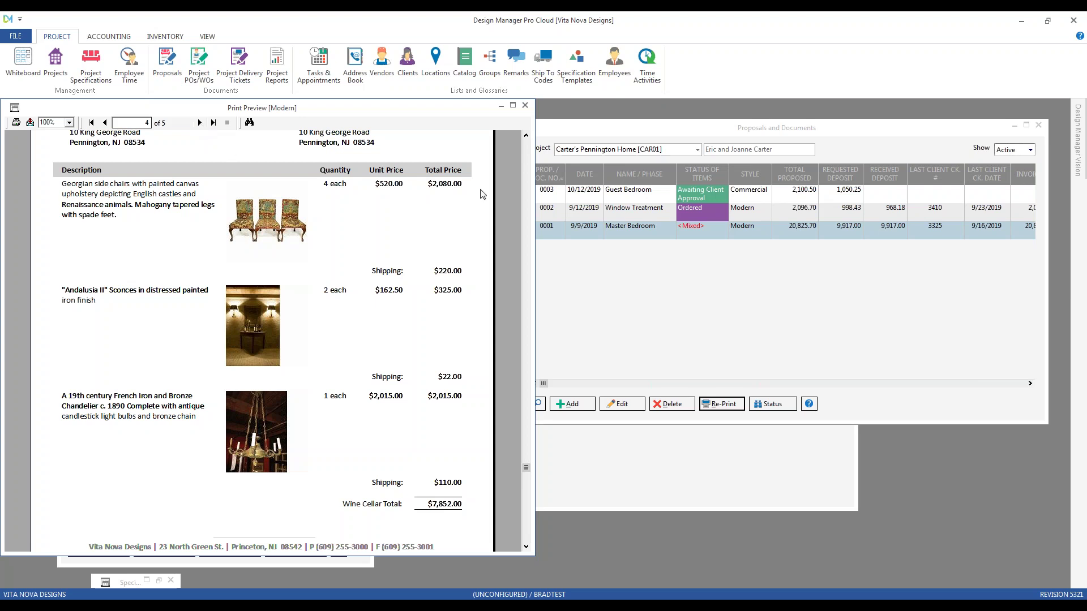
left_click(525, 105)
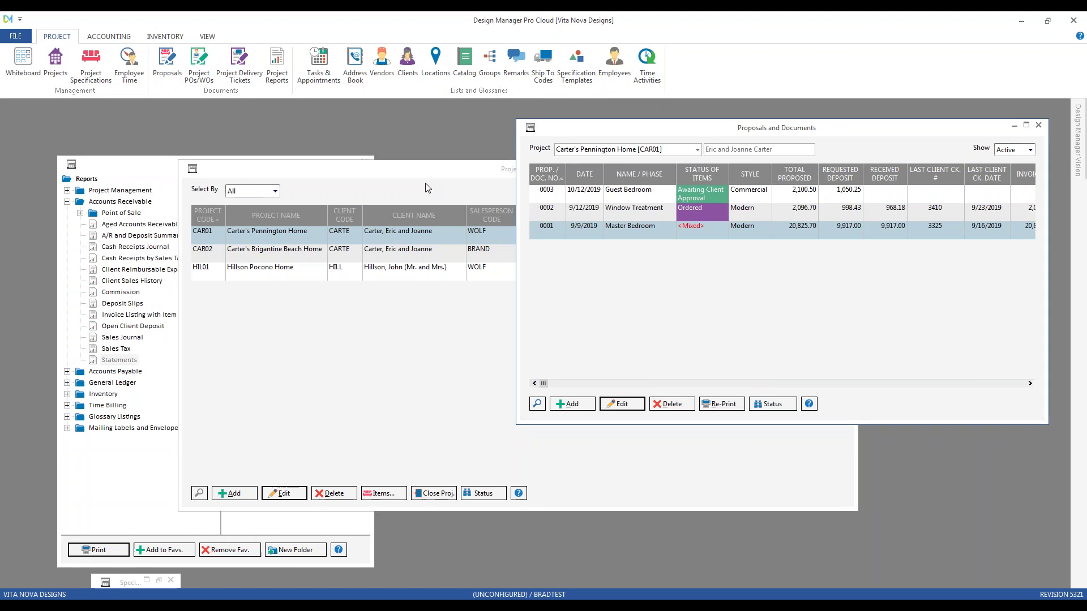
double_click(309, 239)
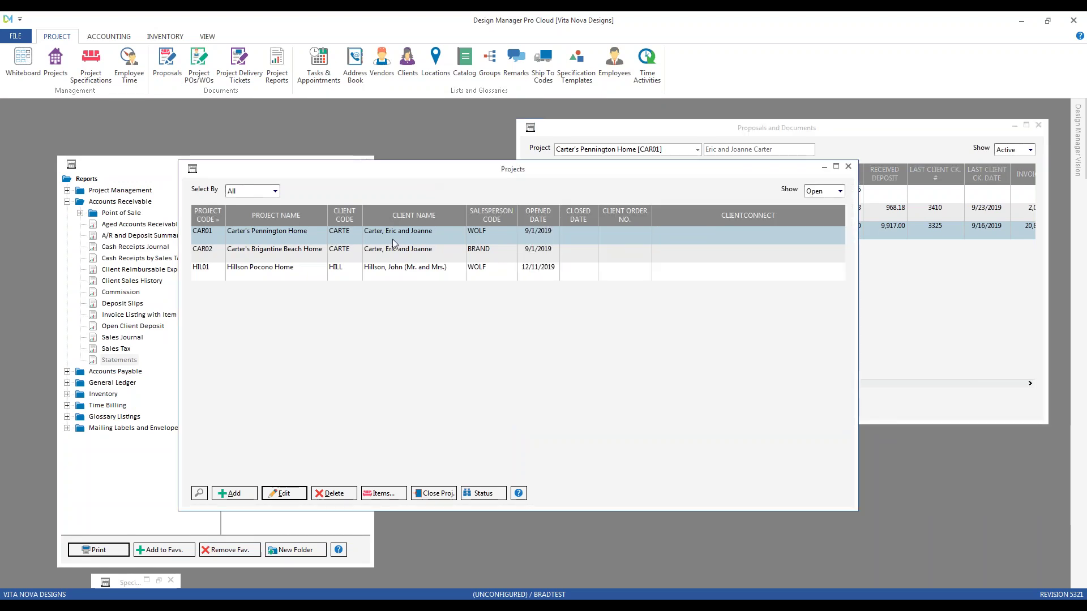
left_click(163, 233)
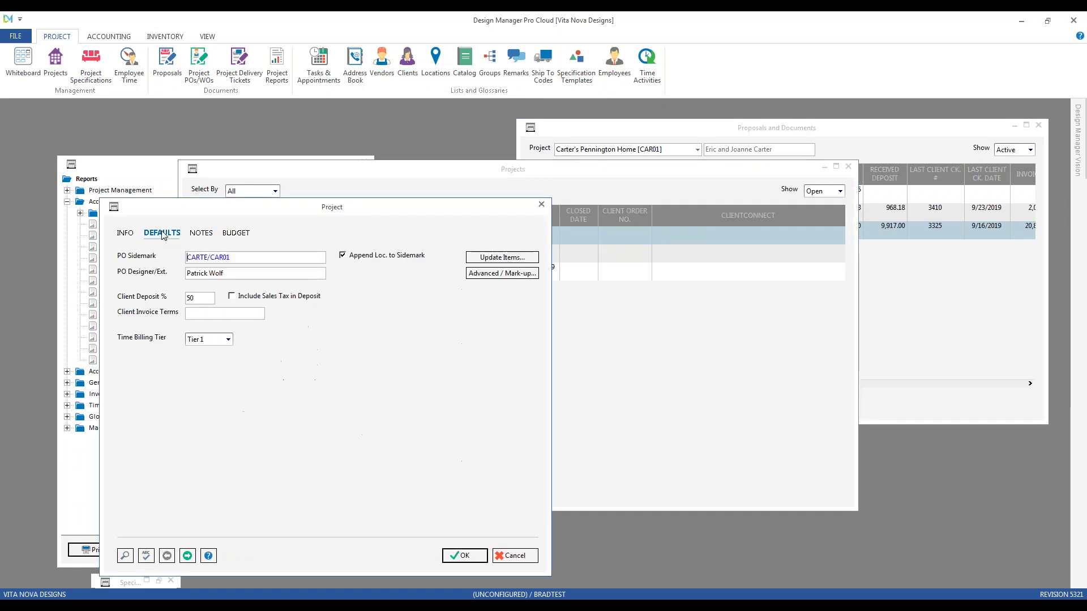
left_click(515, 274)
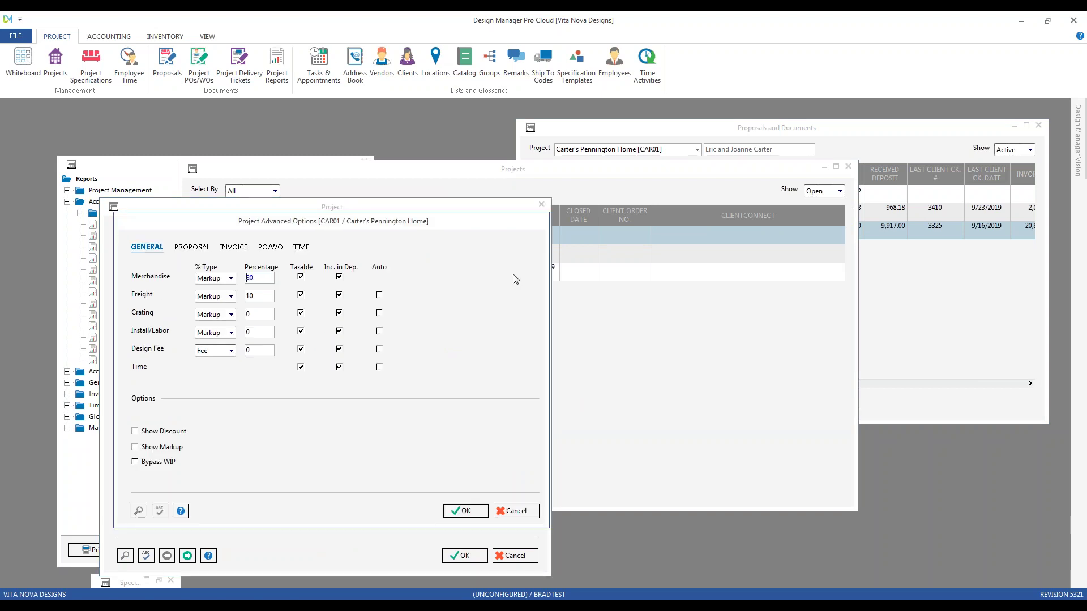
left_click_drag(357, 222, 327, 190)
left_click(159, 214)
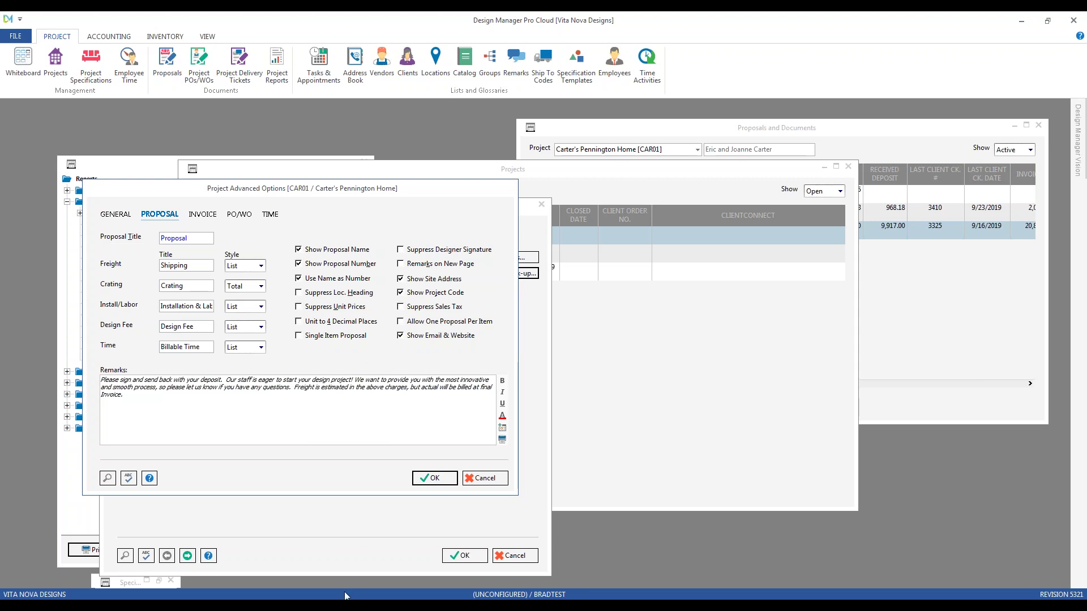
- Switch to YouTube to show the "Project Management Course 1: Proposals" video, and return to the advanced proposal options
key("Escape")
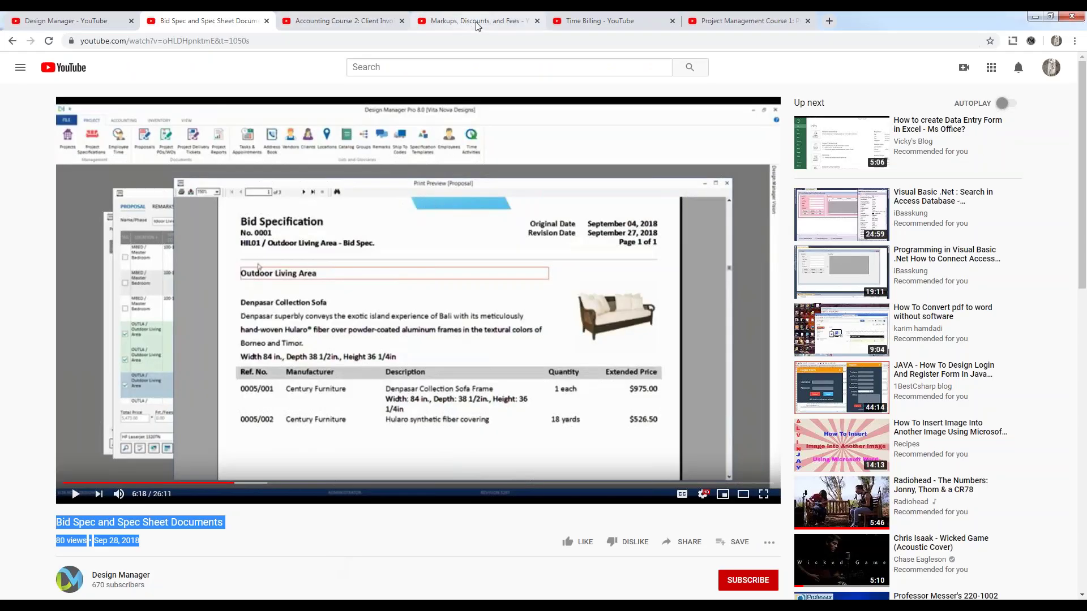
left_click(739, 21)
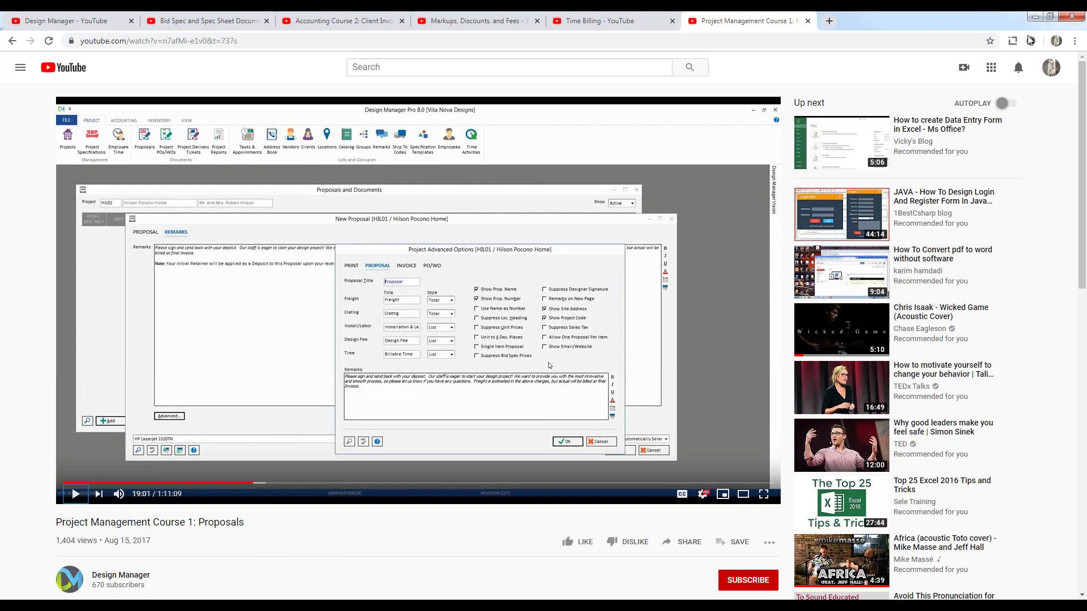
left_click(1035, 18)
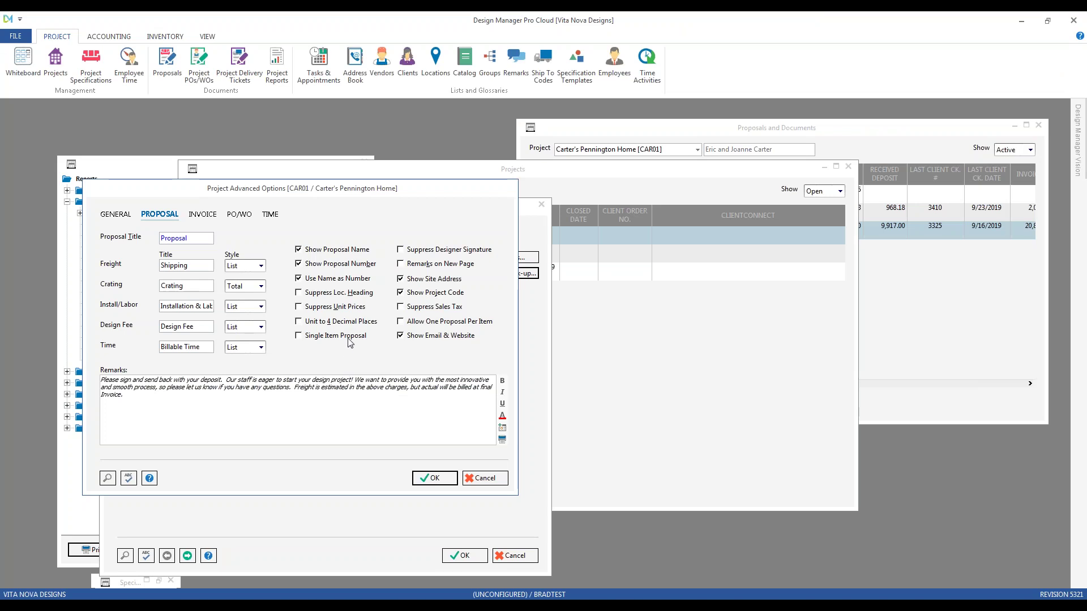
mouse_move(351, 343)
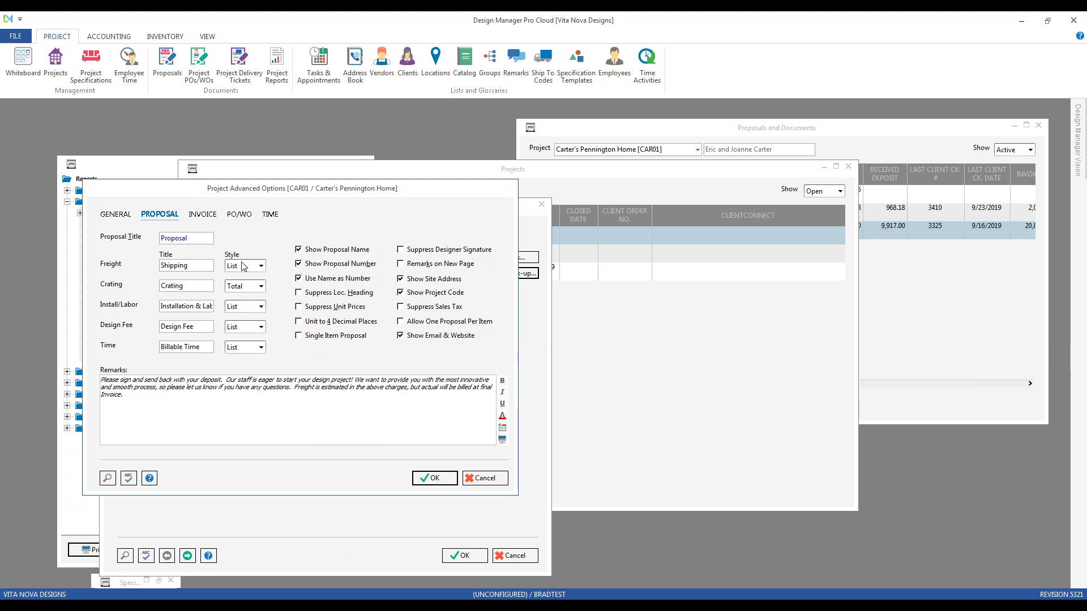
- Show the project's advanced invoice options and the related YouTube video "Accounting Course 2: Client Invoices and Billing Reports"
left_click(202, 214)
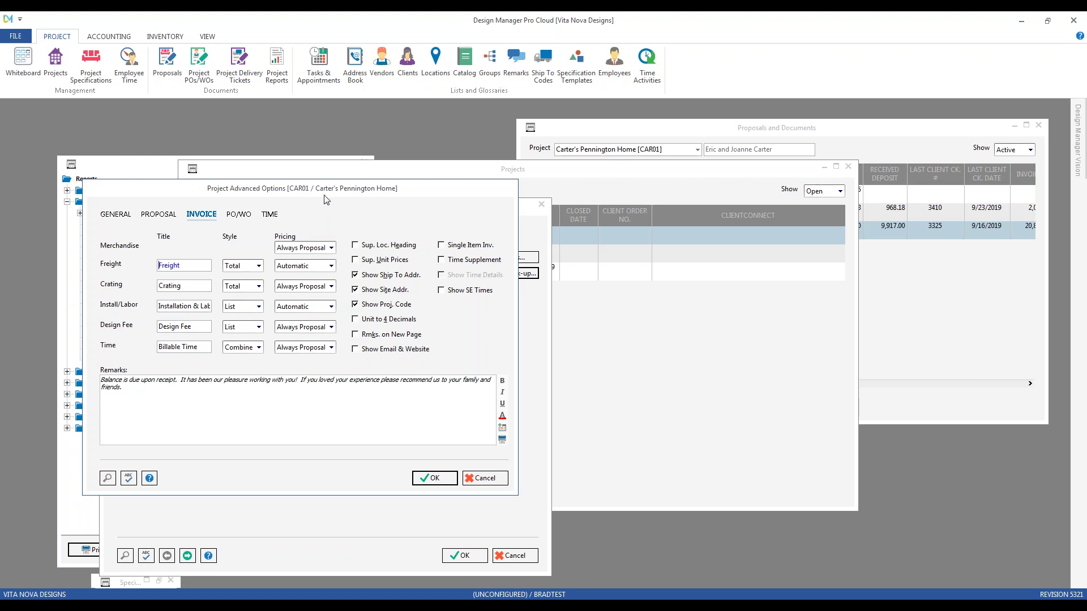
key("alt+Tab")
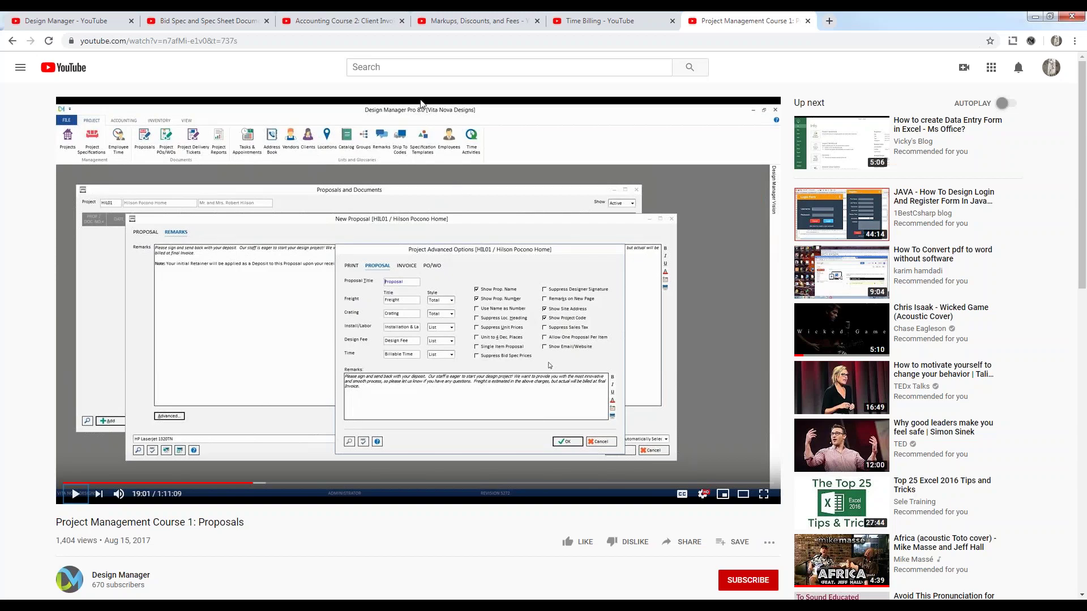
left_click(363, 21)
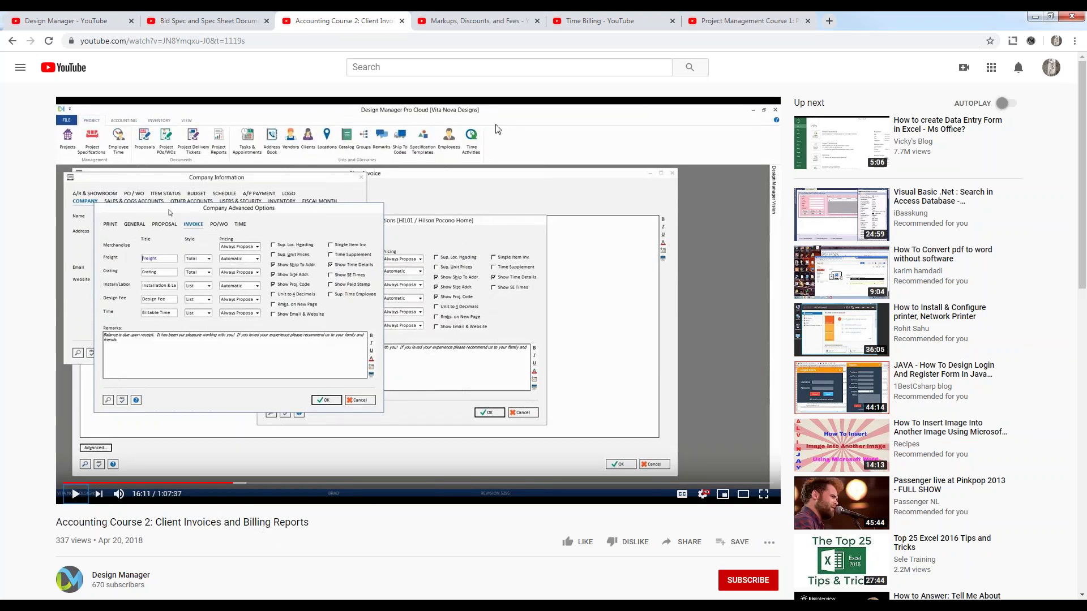
left_click(472, 18)
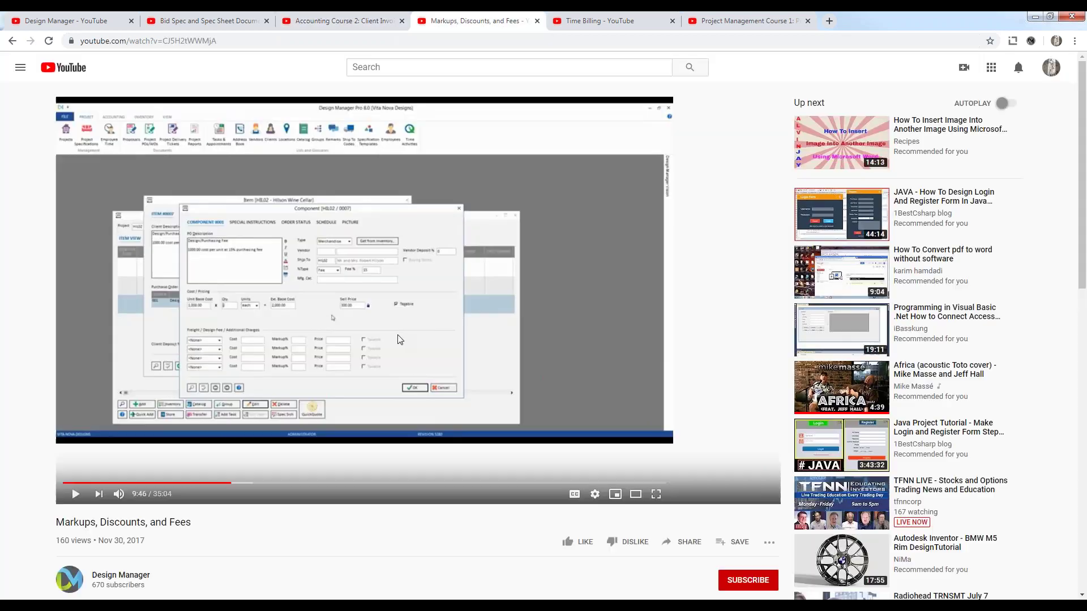
left_click(354, 22)
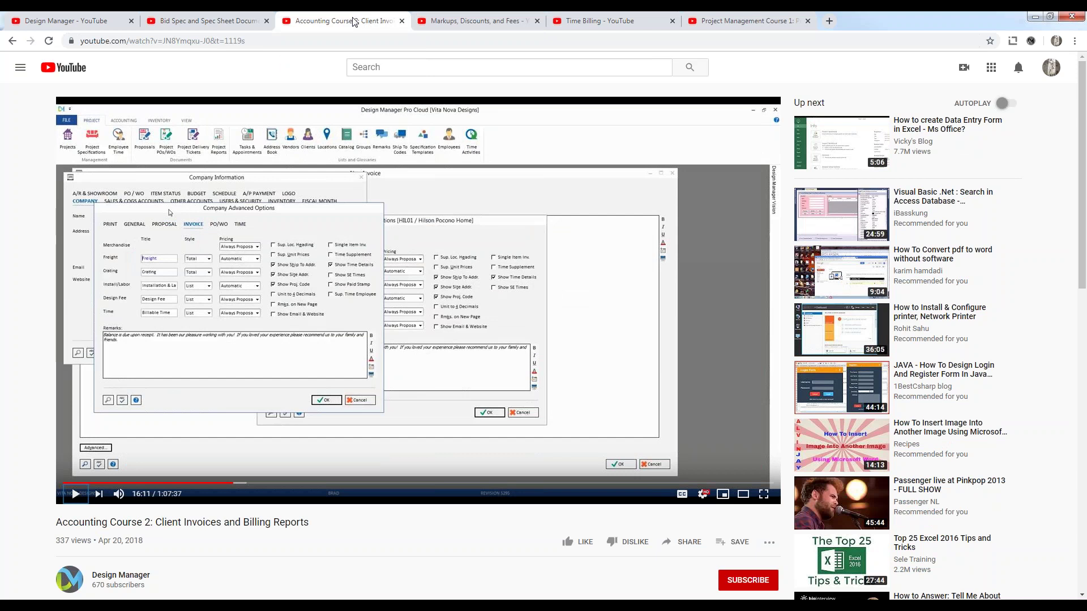
left_click(1035, 17)
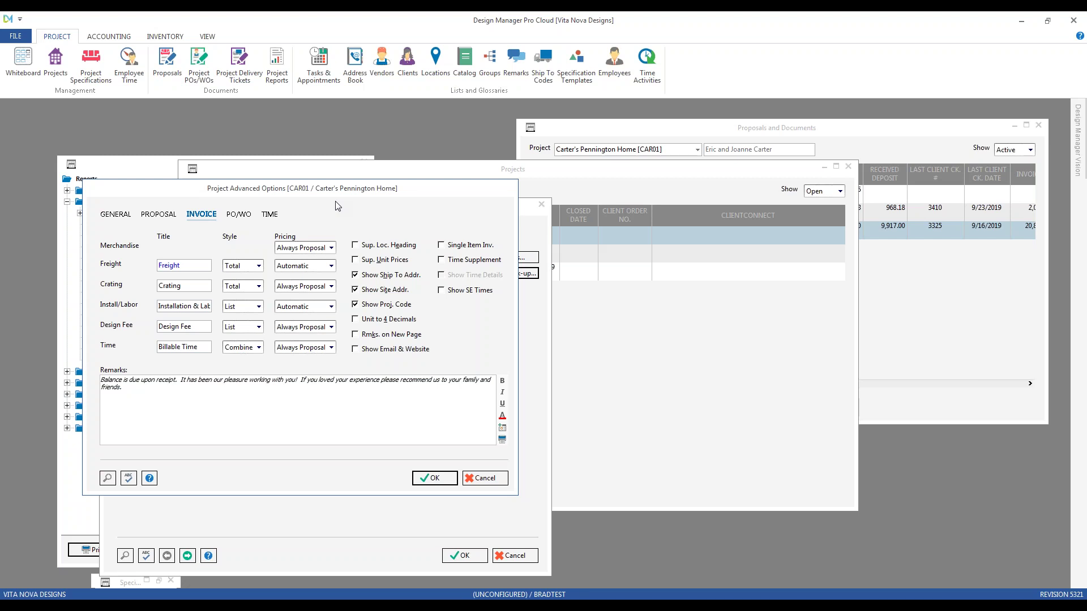
- Open the client invoices list beside the advanced options and display the existing invoices
left_click(126, 40)
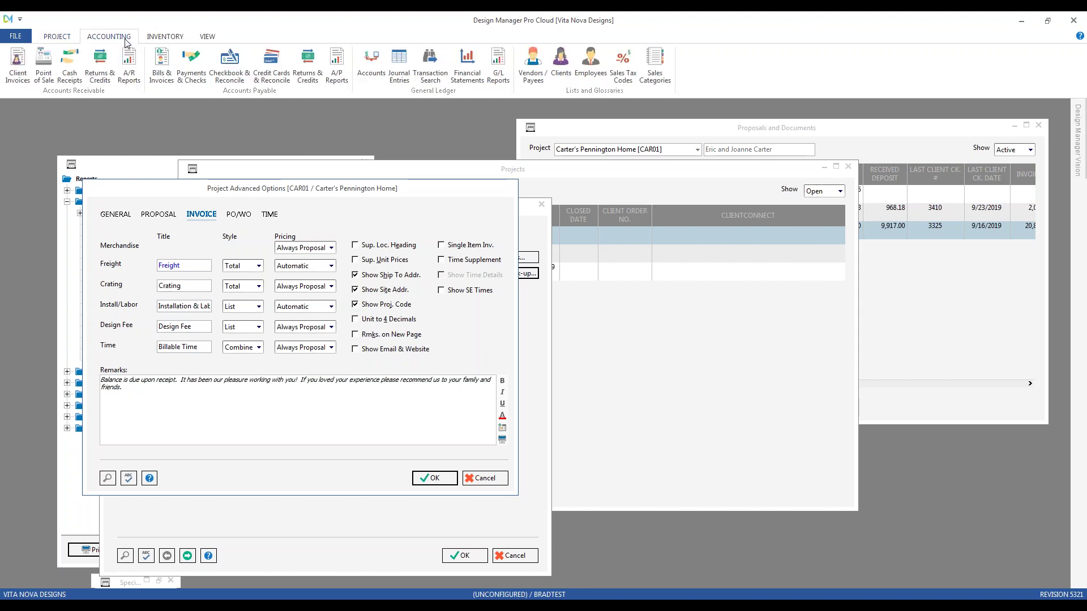
left_click(23, 67)
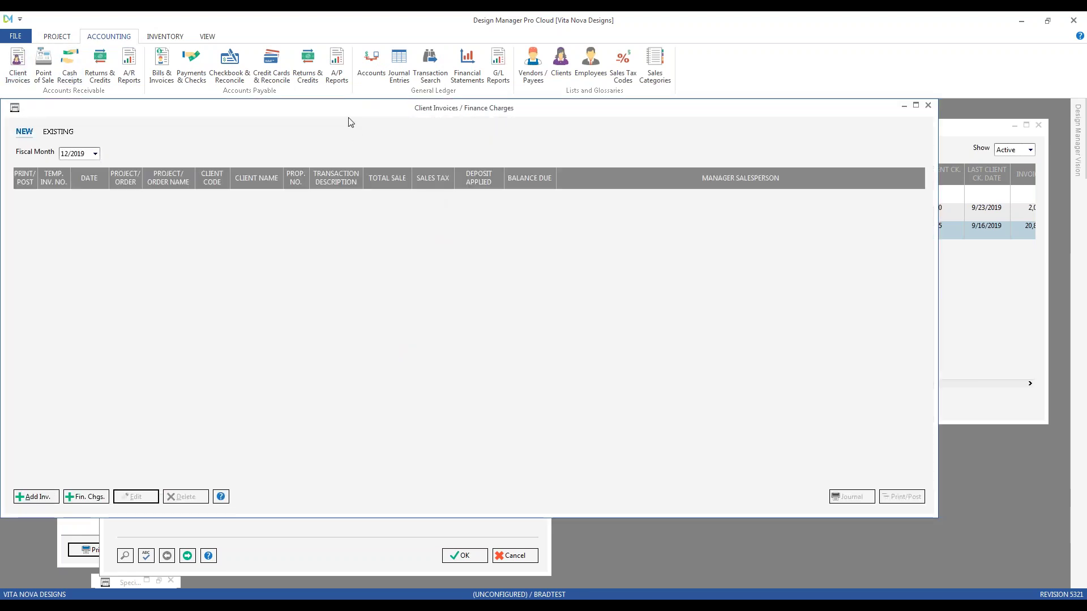
left_click_drag(62, 110, 416, 118)
left_click(474, 149)
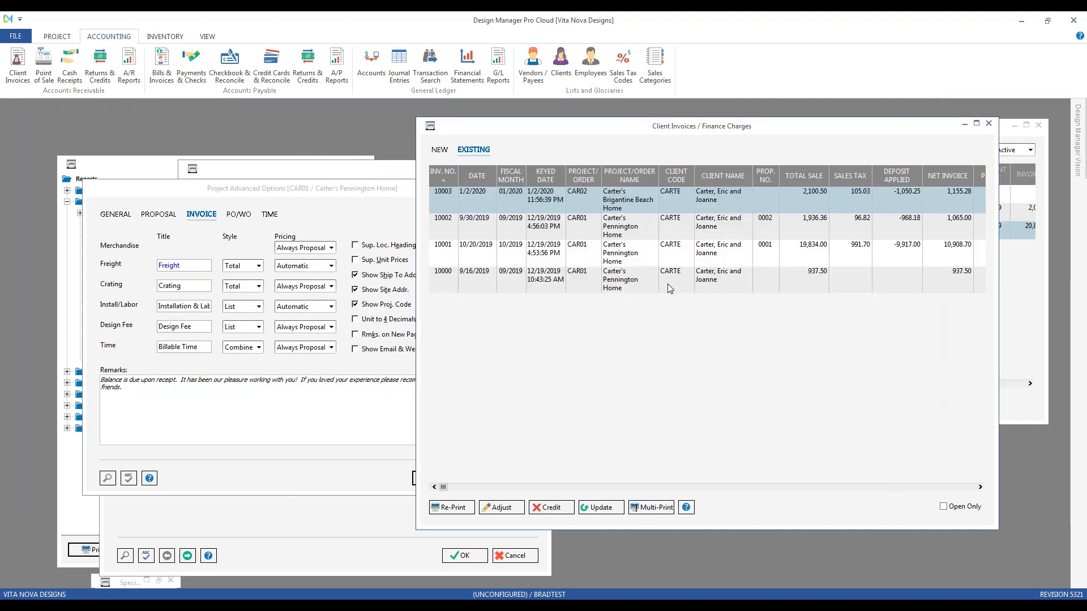
- Re-print the Pennington Home invoice dated 9/16/2019 in Modern style without Show Payments, and place its preview beside the advanced options
left_click(703, 290)
left_click(456, 509)
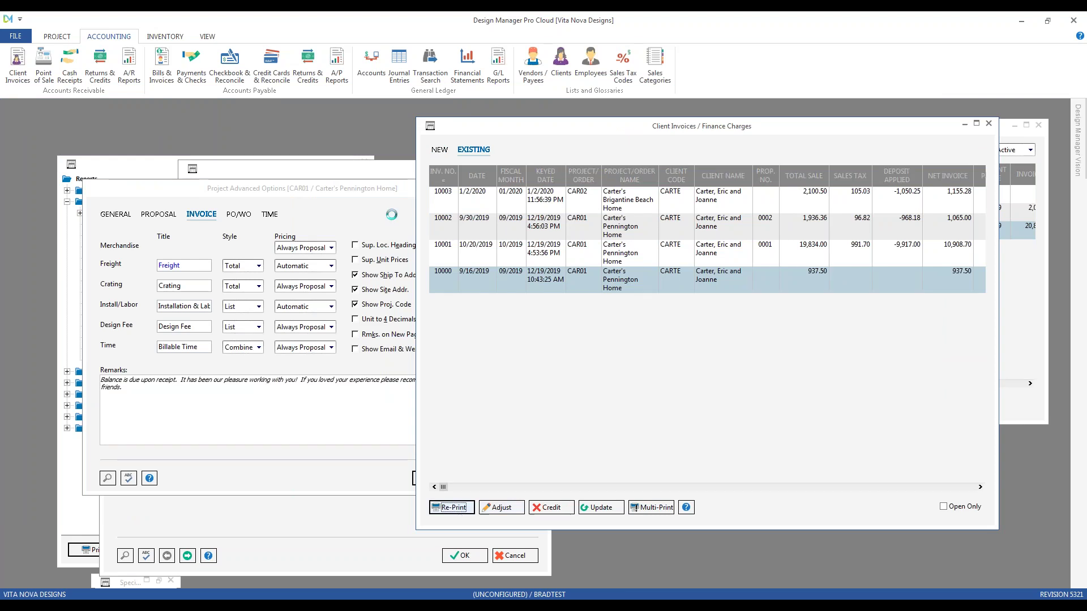
left_click_drag(279, 252, 655, 206)
left_click(669, 246)
left_click(737, 371)
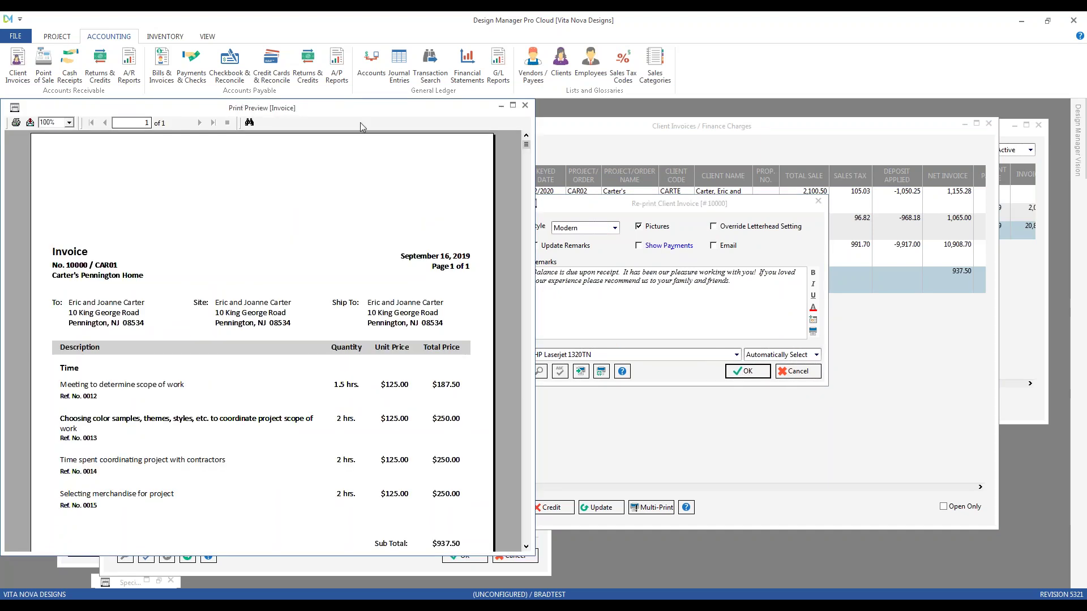
left_click_drag(244, 111, 748, 111)
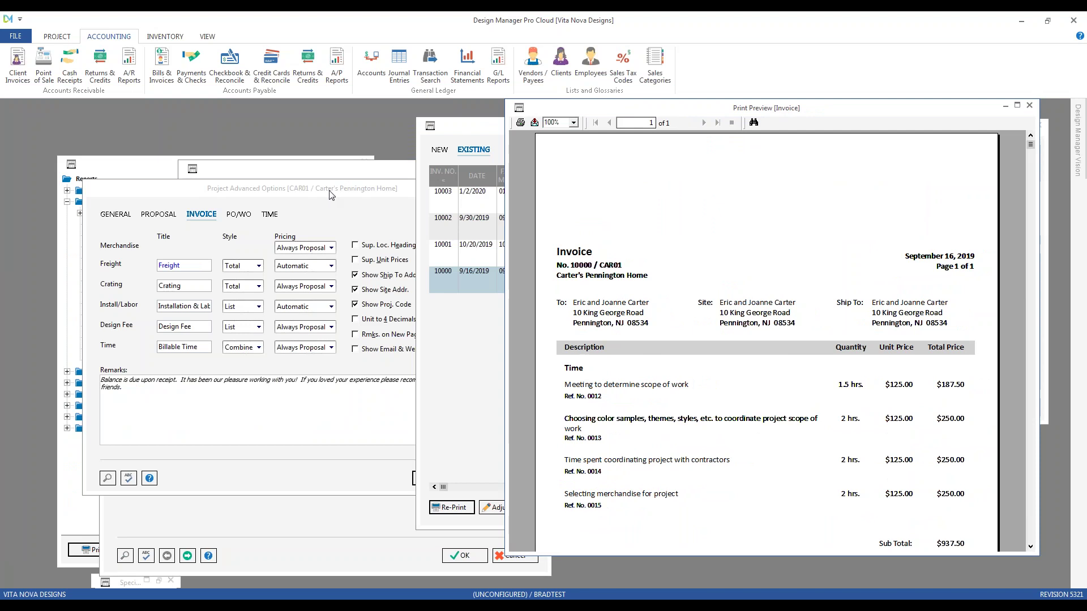
- Compare the project's advanced invoice options with the client, site and ship-to address blocks on the invoice preview
left_click(330, 191)
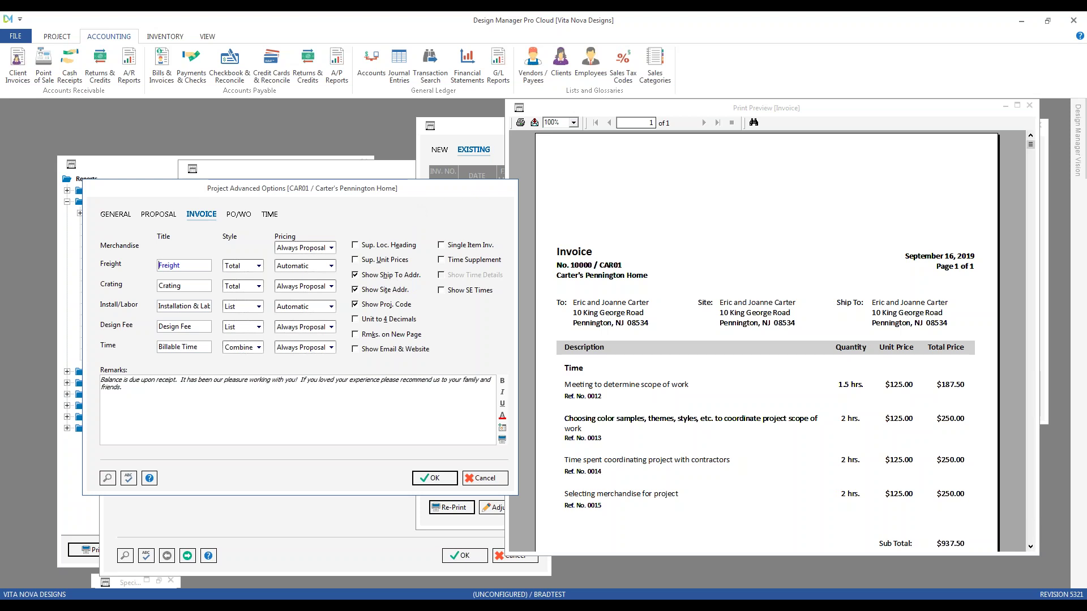
left_click(610, 324)
left_click(751, 321)
left_click(903, 317)
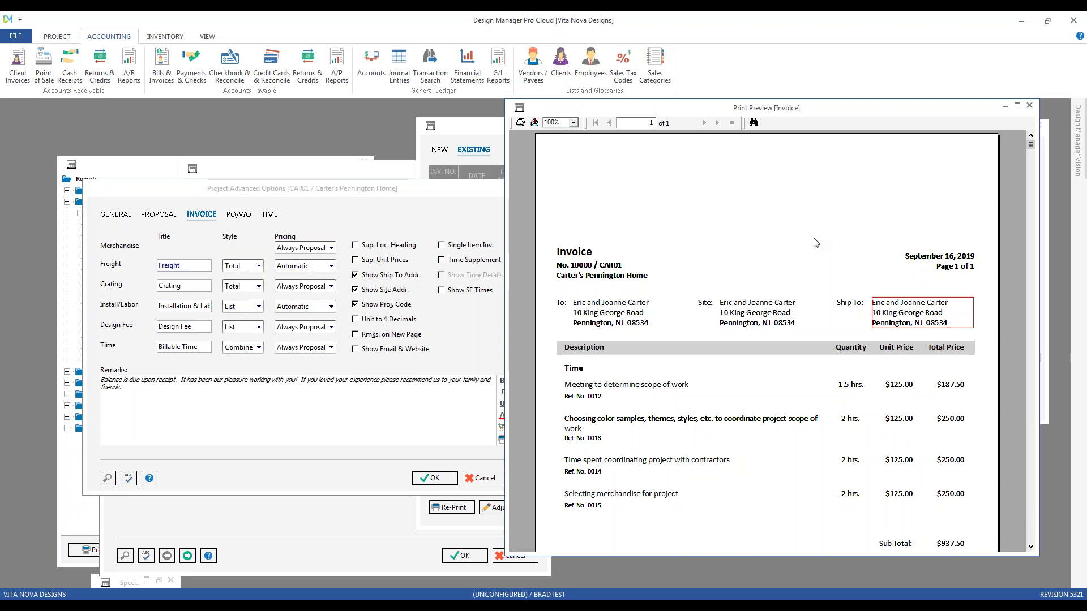
- Switch to YouTube to show the "Time Billing" video, and return to the advanced invoice options
left_click(415, 214)
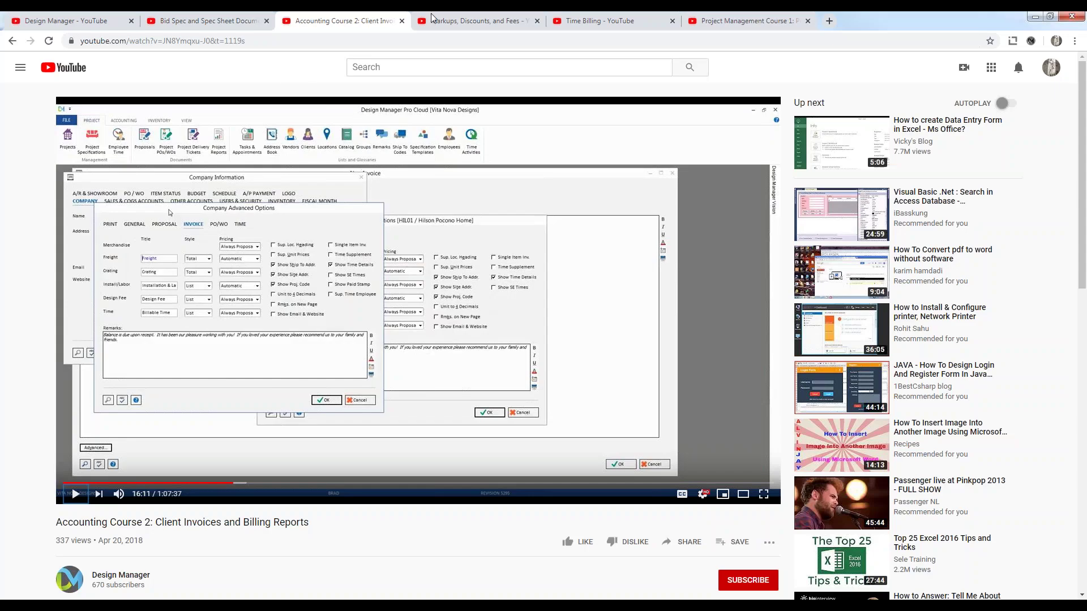
left_click(593, 16)
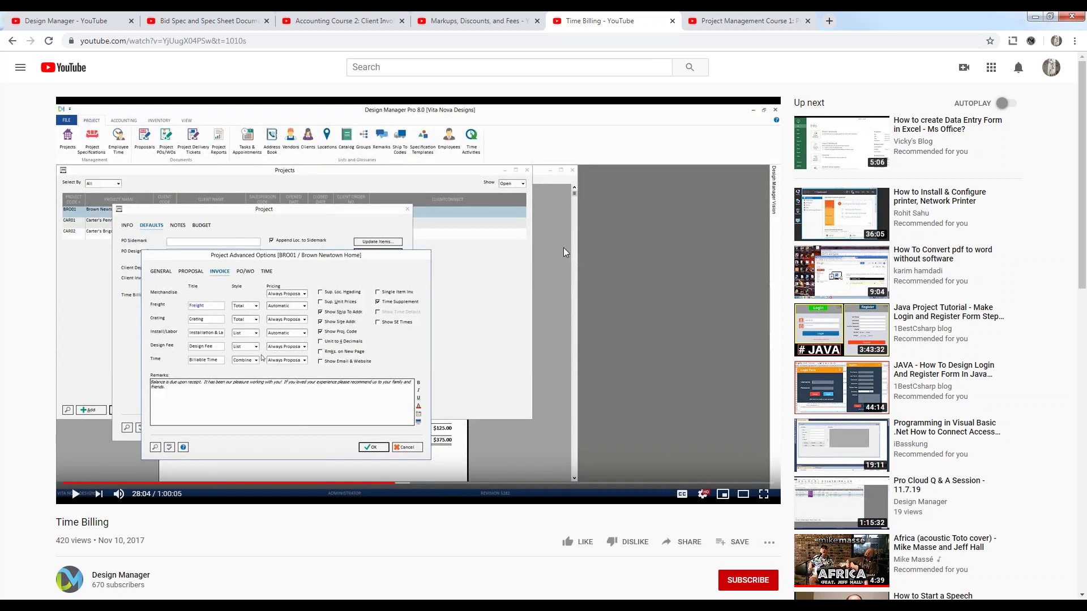
left_click(1035, 16)
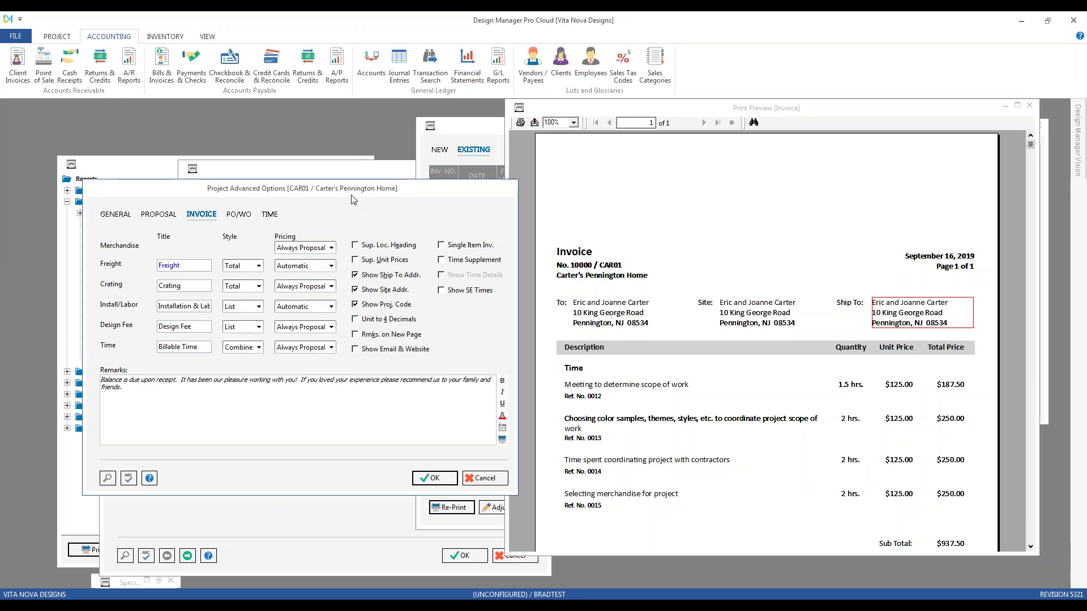
- In the project's advanced PO/WO options, set the freight style to Ignore
left_click(238, 215)
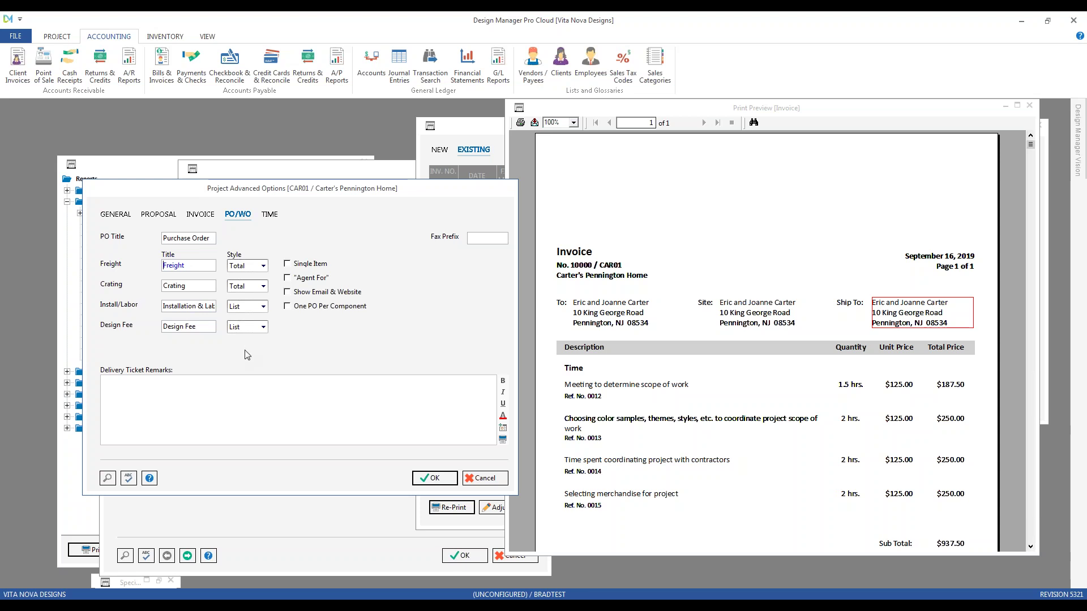
left_click(213, 240)
left_click(264, 266)
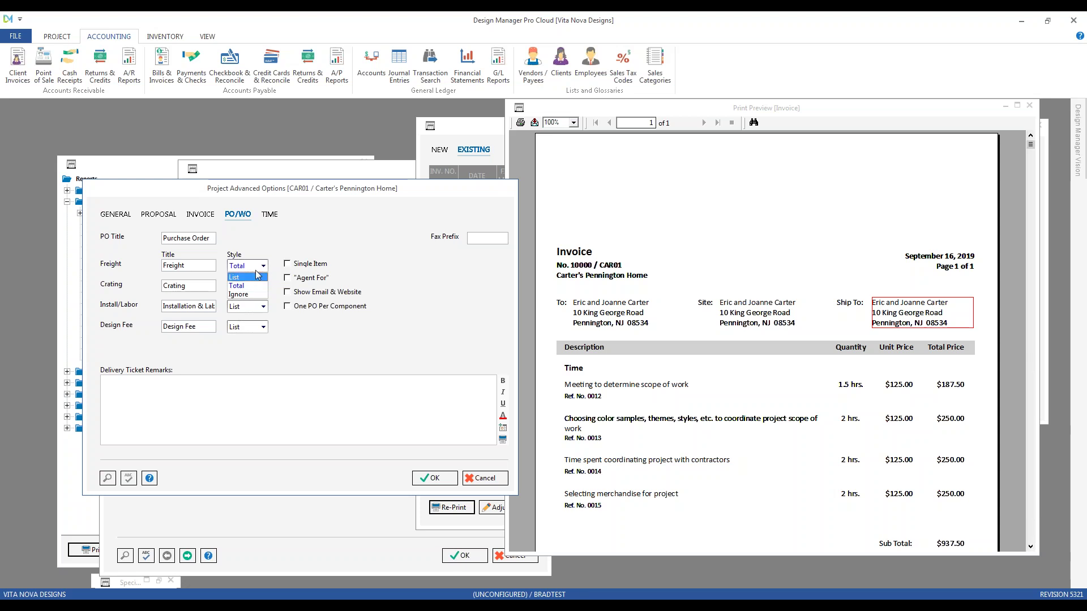
left_click(251, 277)
left_click(263, 266)
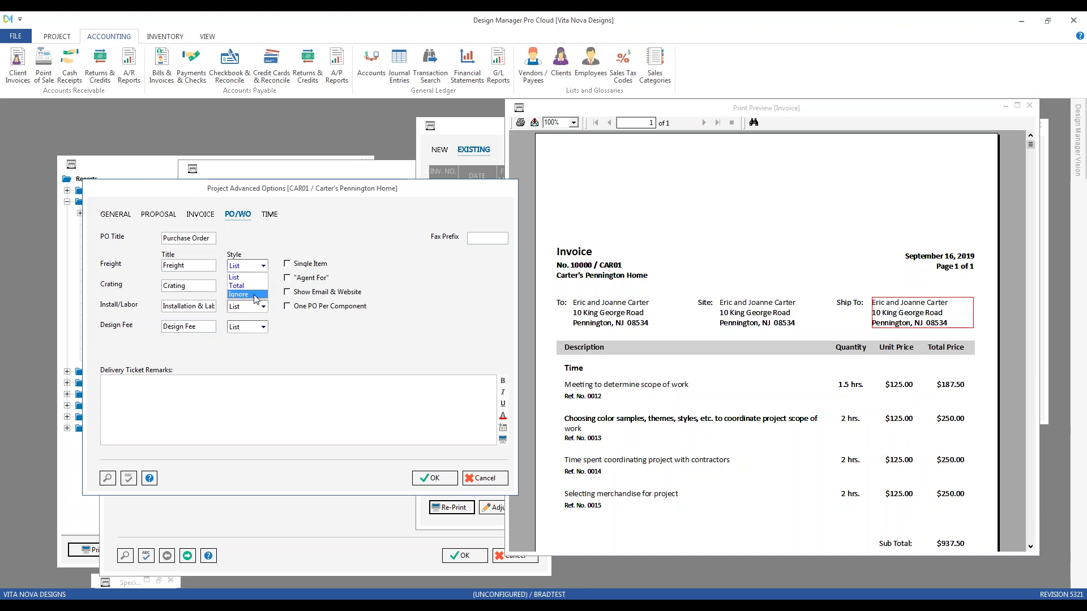
left_click(254, 294)
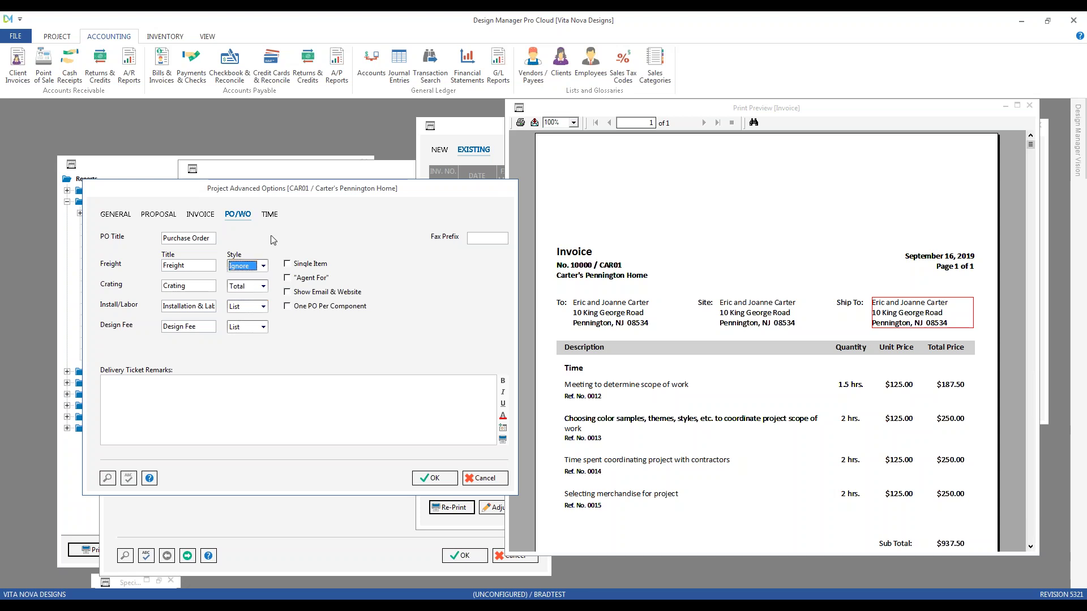